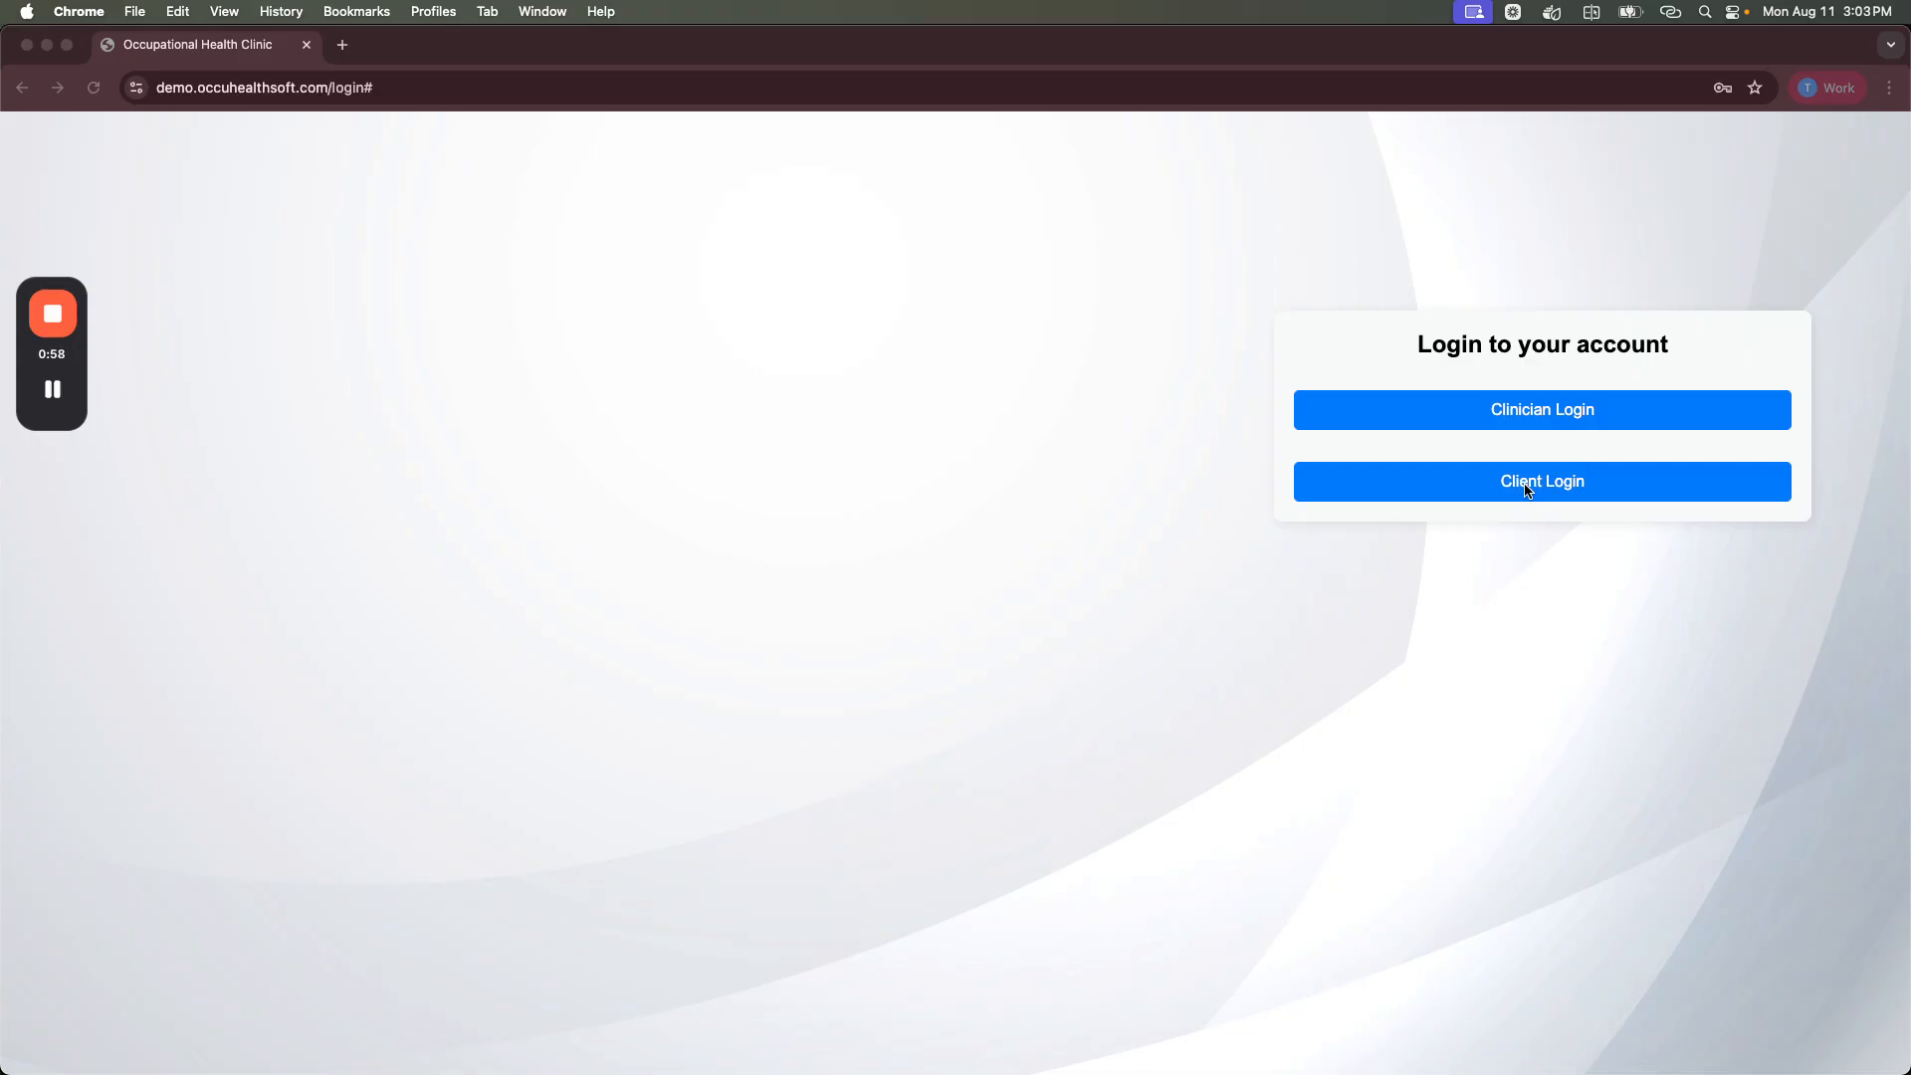
Step: Sign in through Clinician Login with the clinic account's e-mail and password
left_click(1508, 416)
left_click(1334, 412)
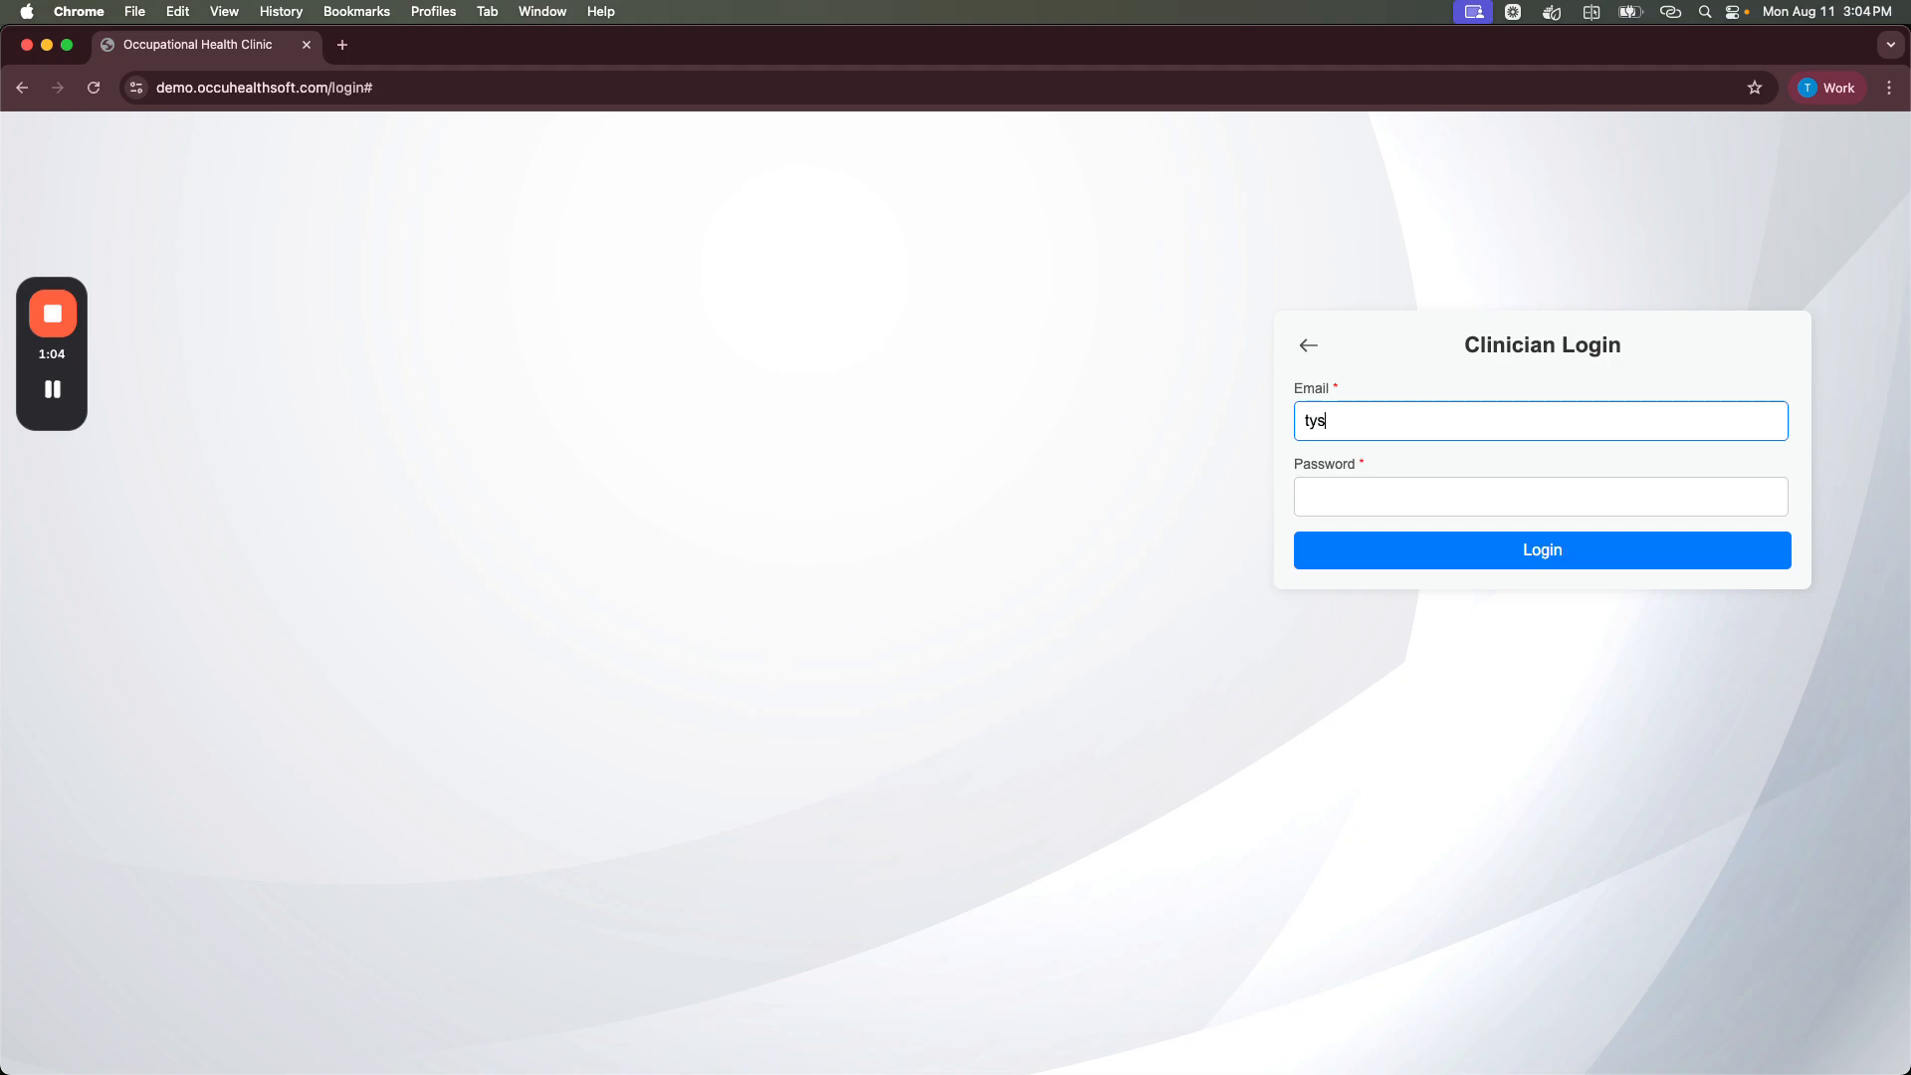
key("Tab")
type("•••••••")
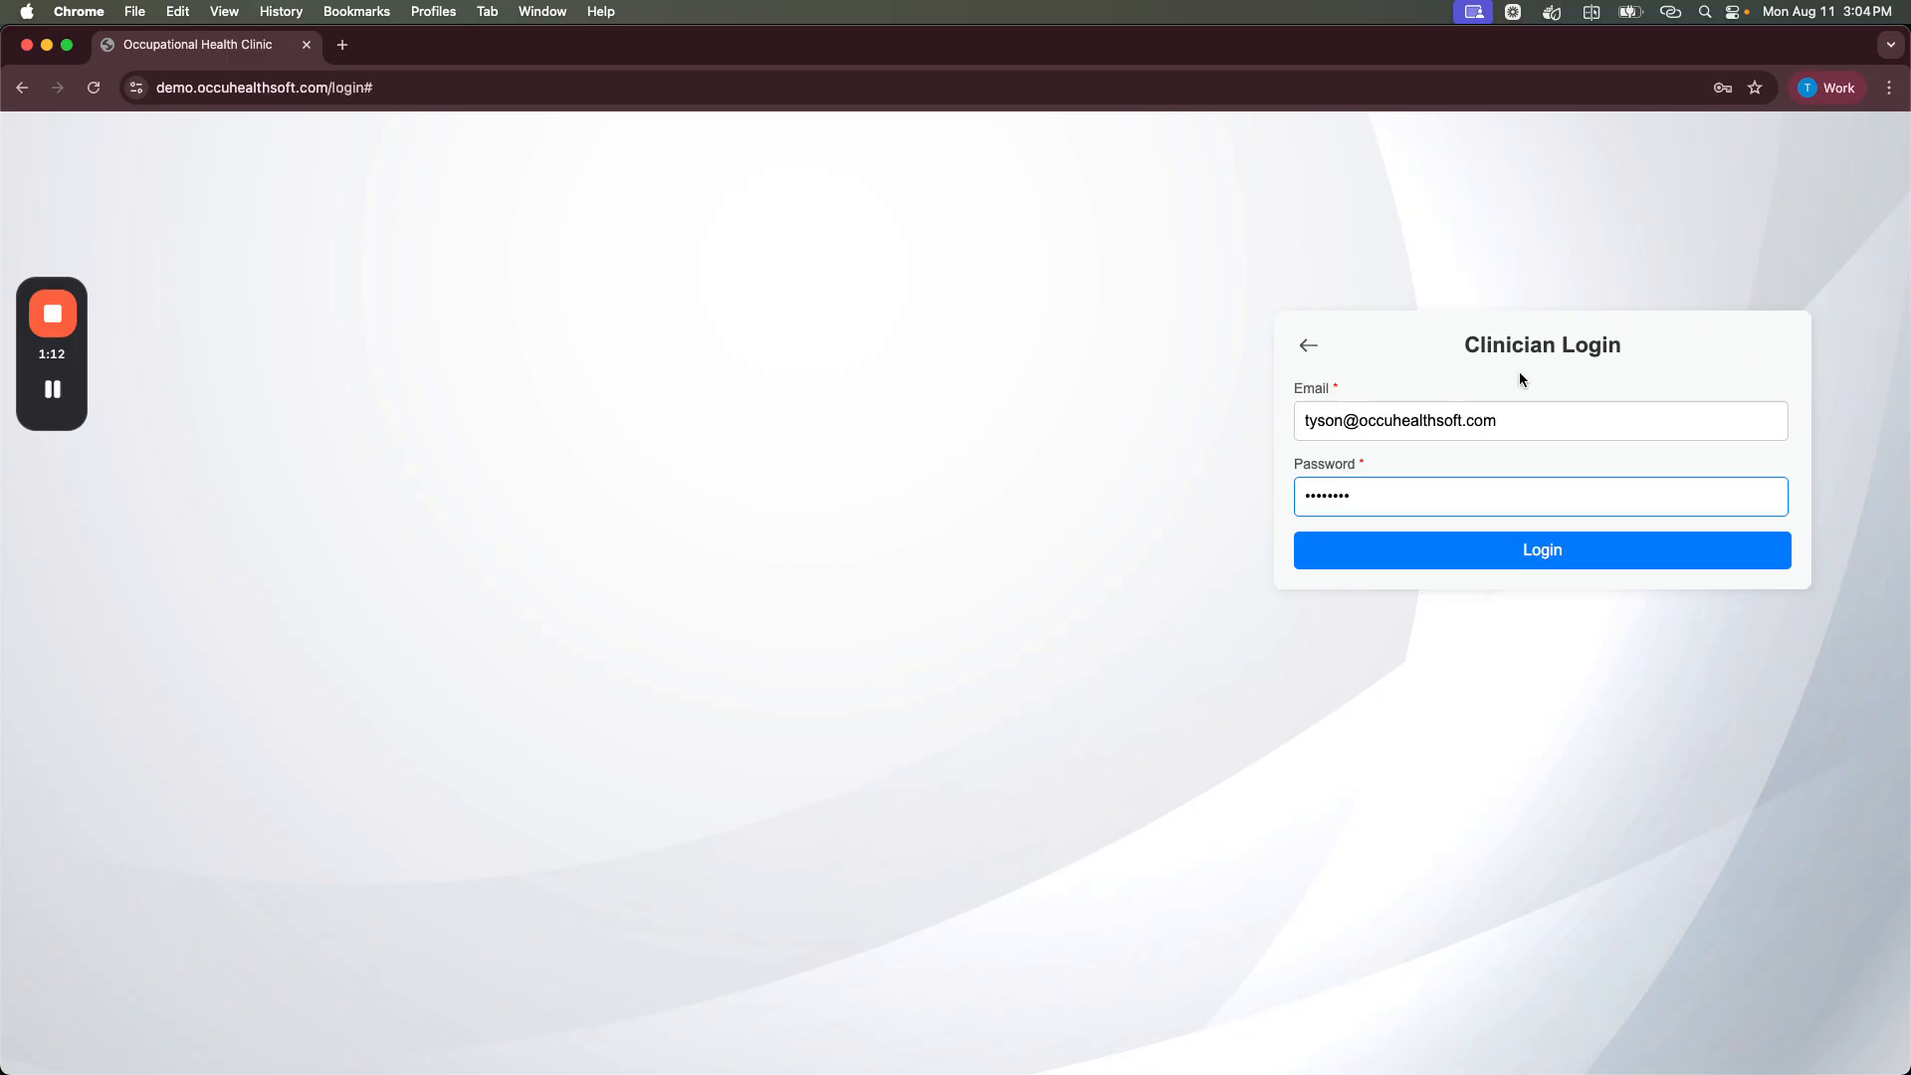
left_click(1578, 569)
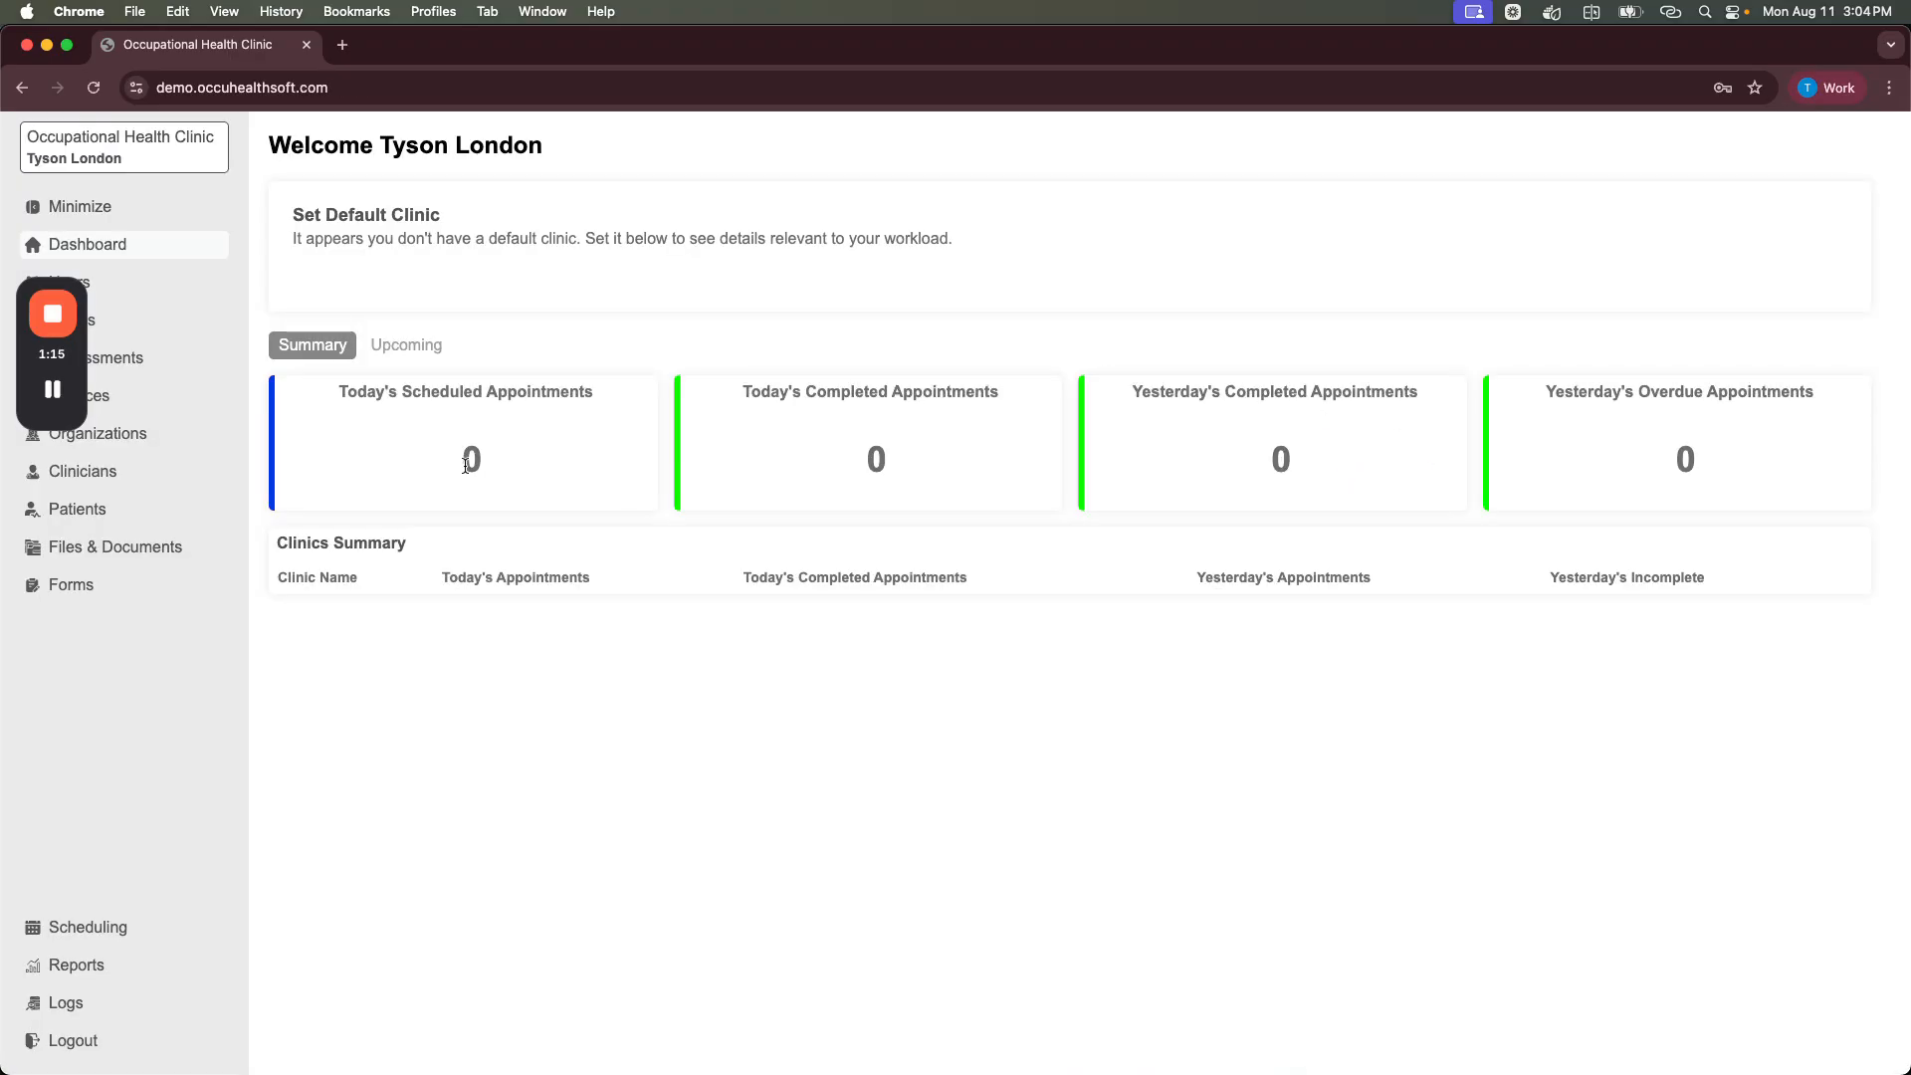
left_click_drag(81, 378, 74, 737)
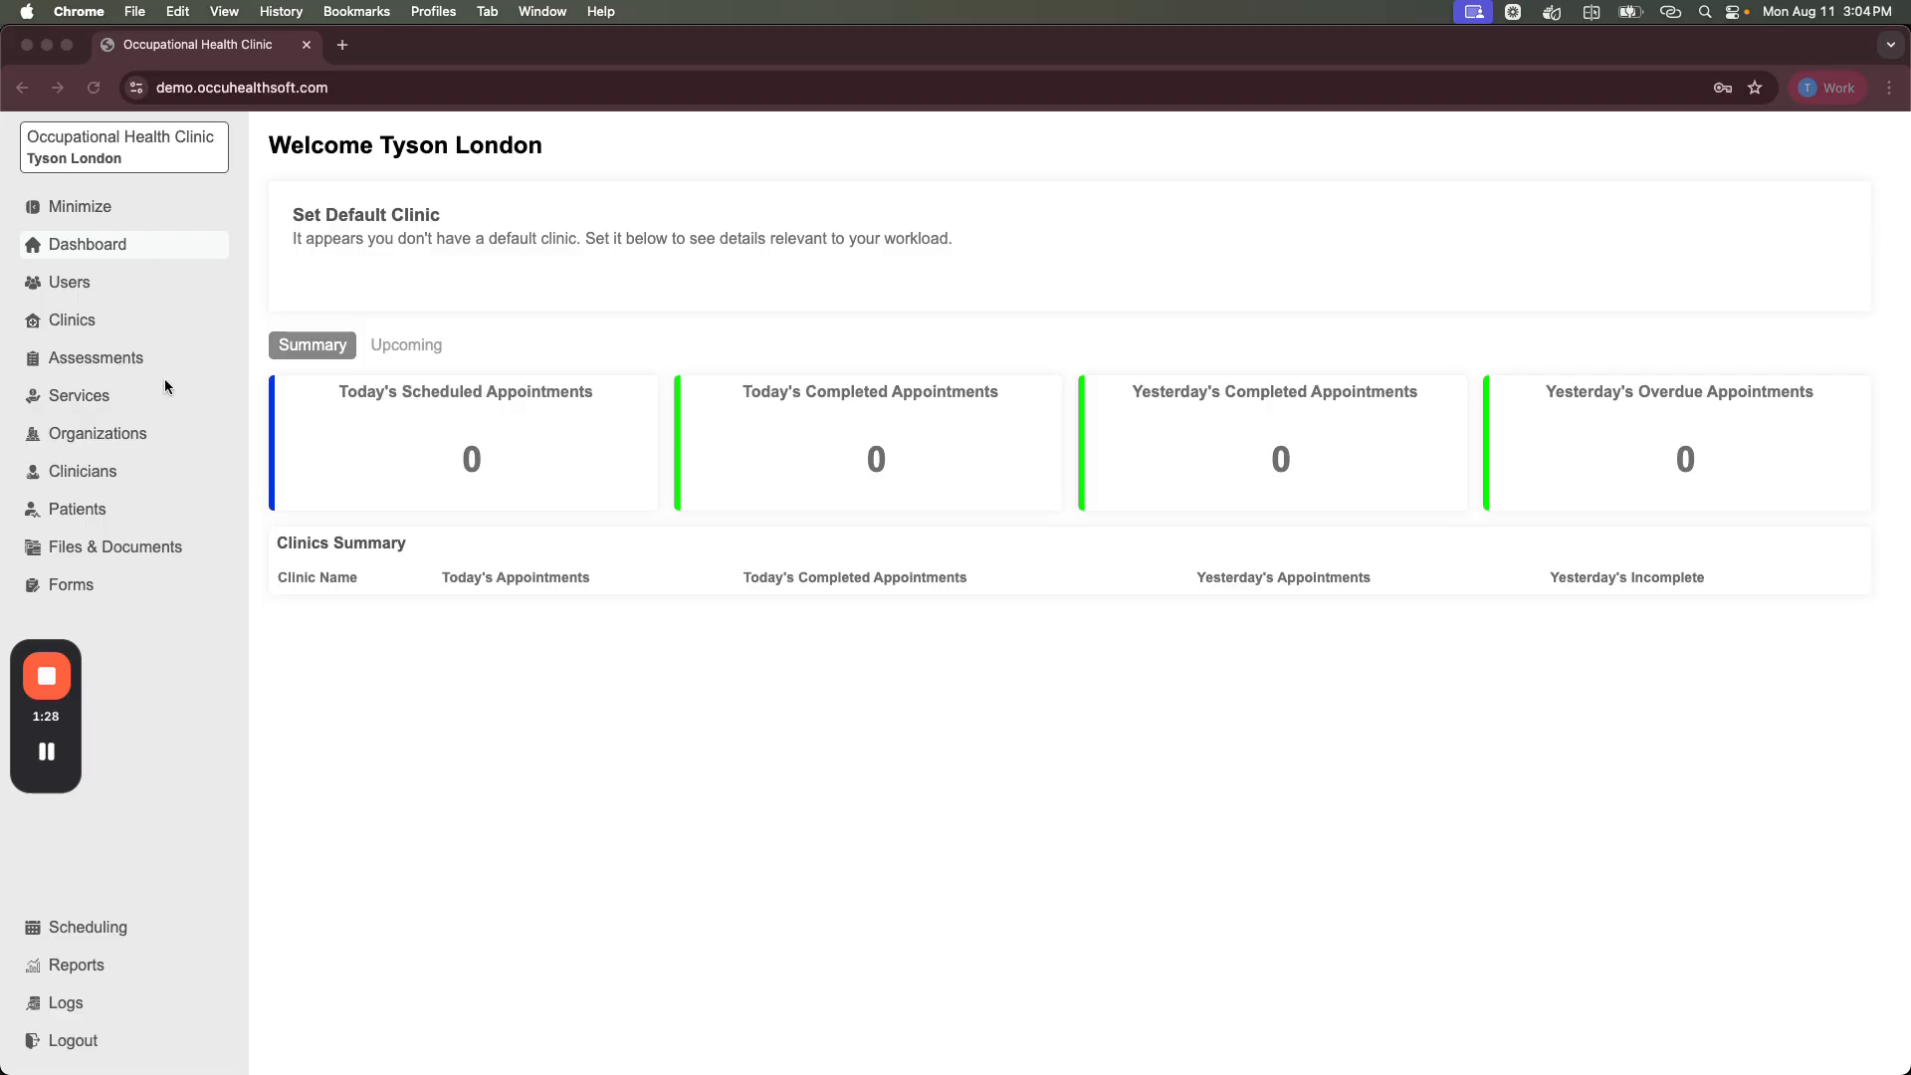
Step: Open the Users list and check the Add a User role options, closing the form unsaved
left_click(86, 285)
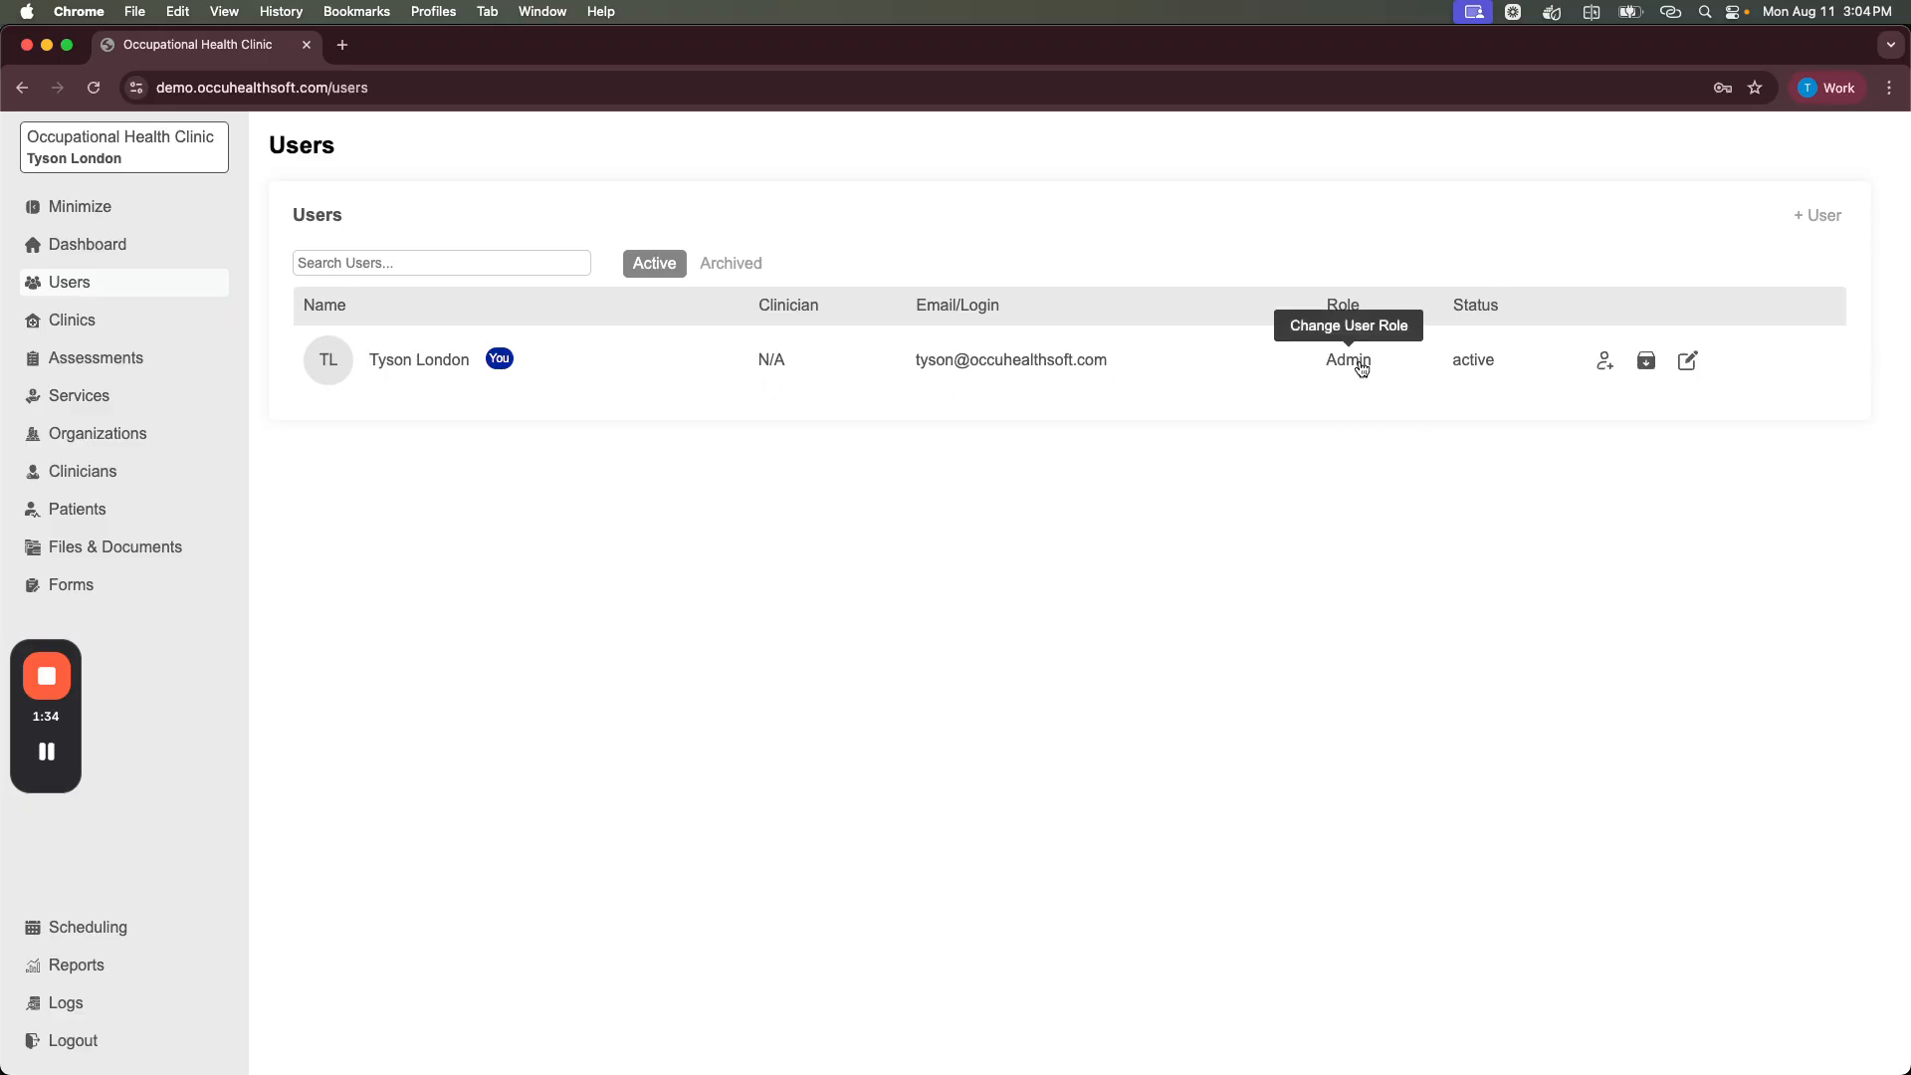
left_click(1819, 215)
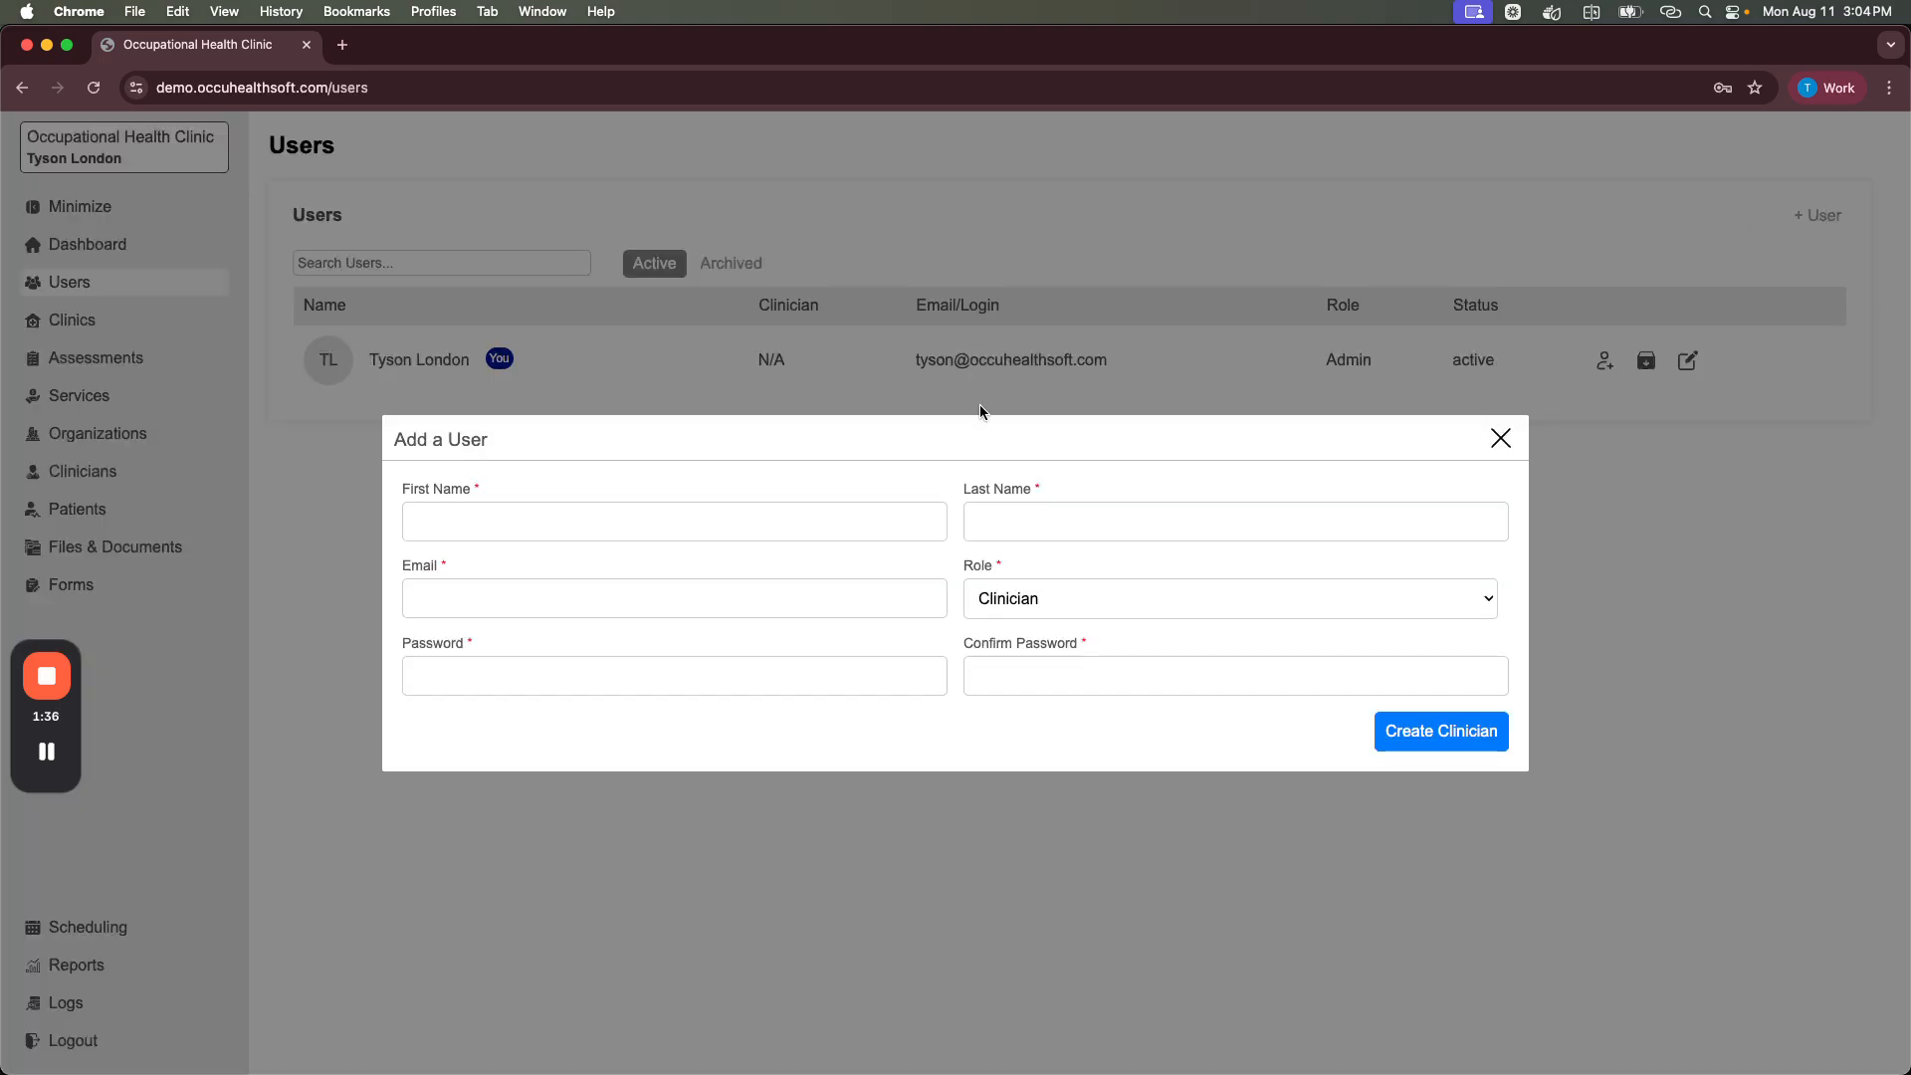
left_click(1037, 601)
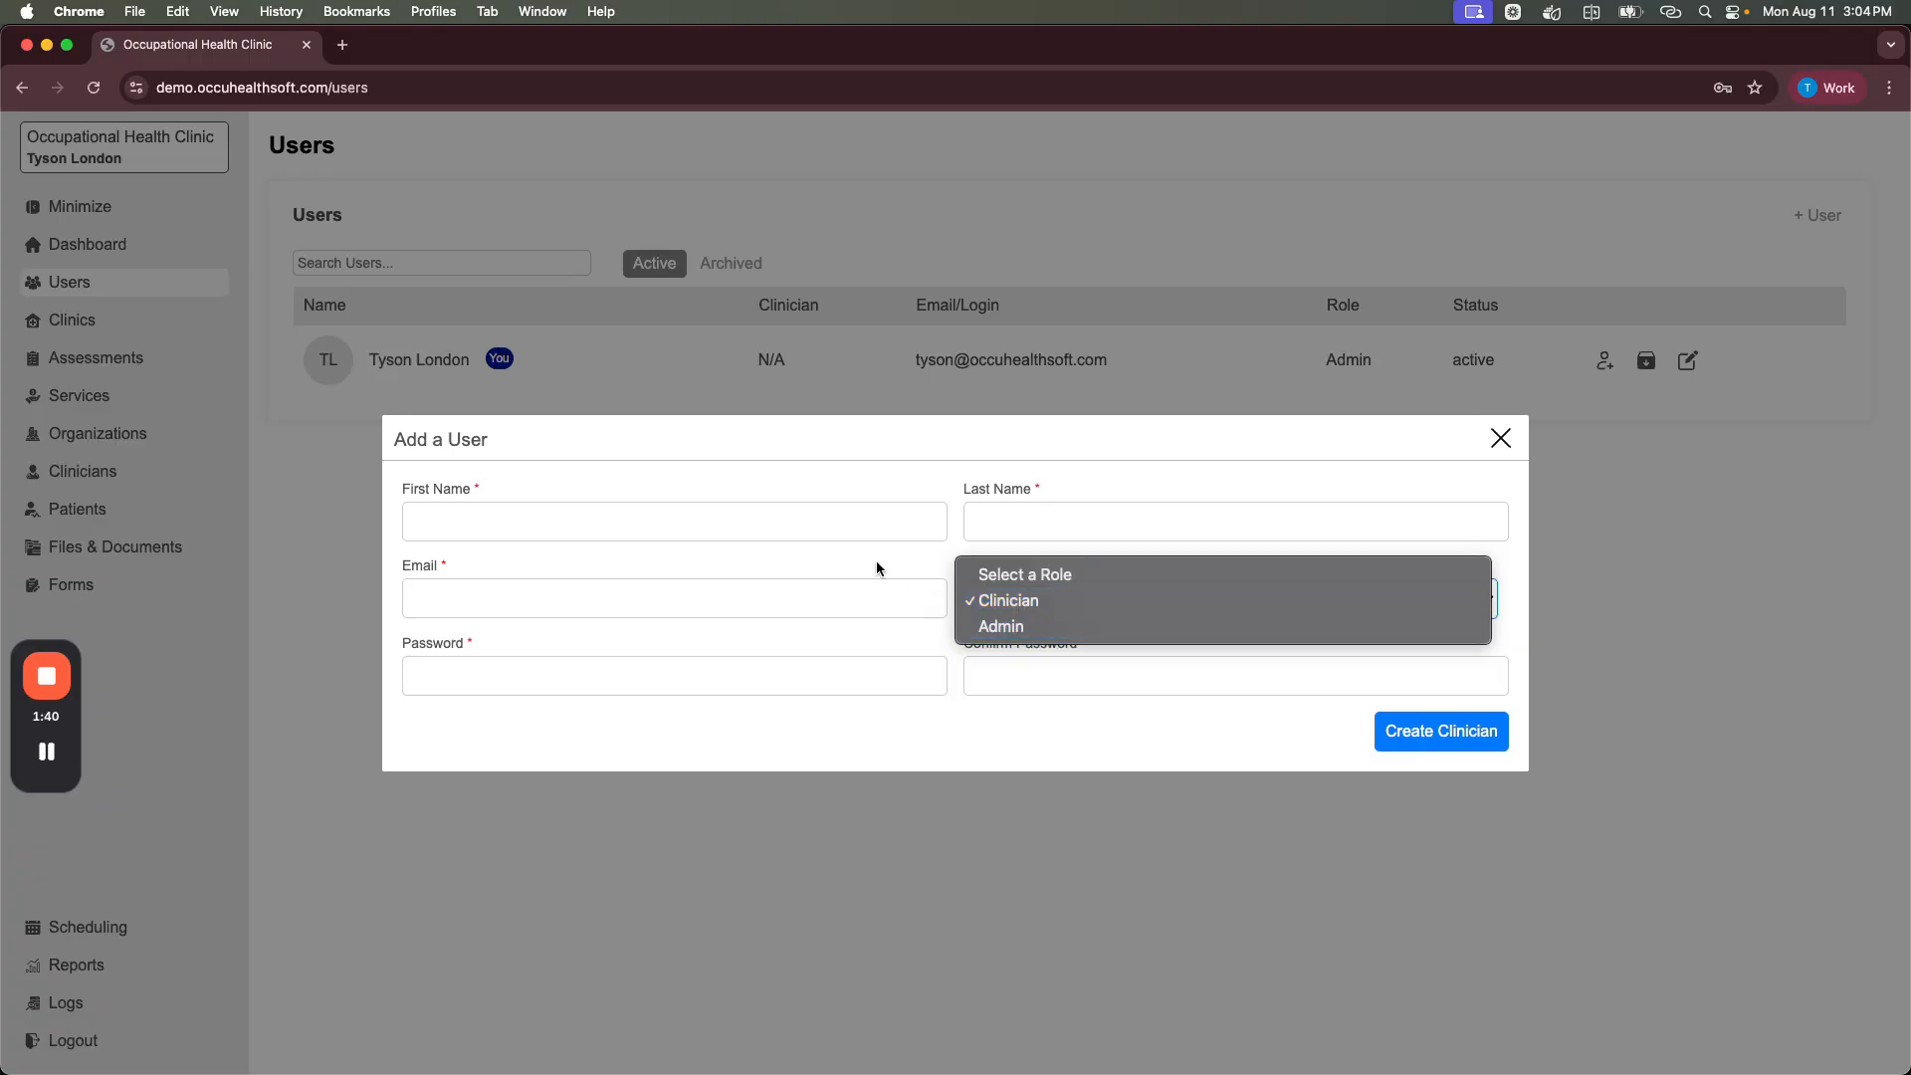
left_click(797, 558)
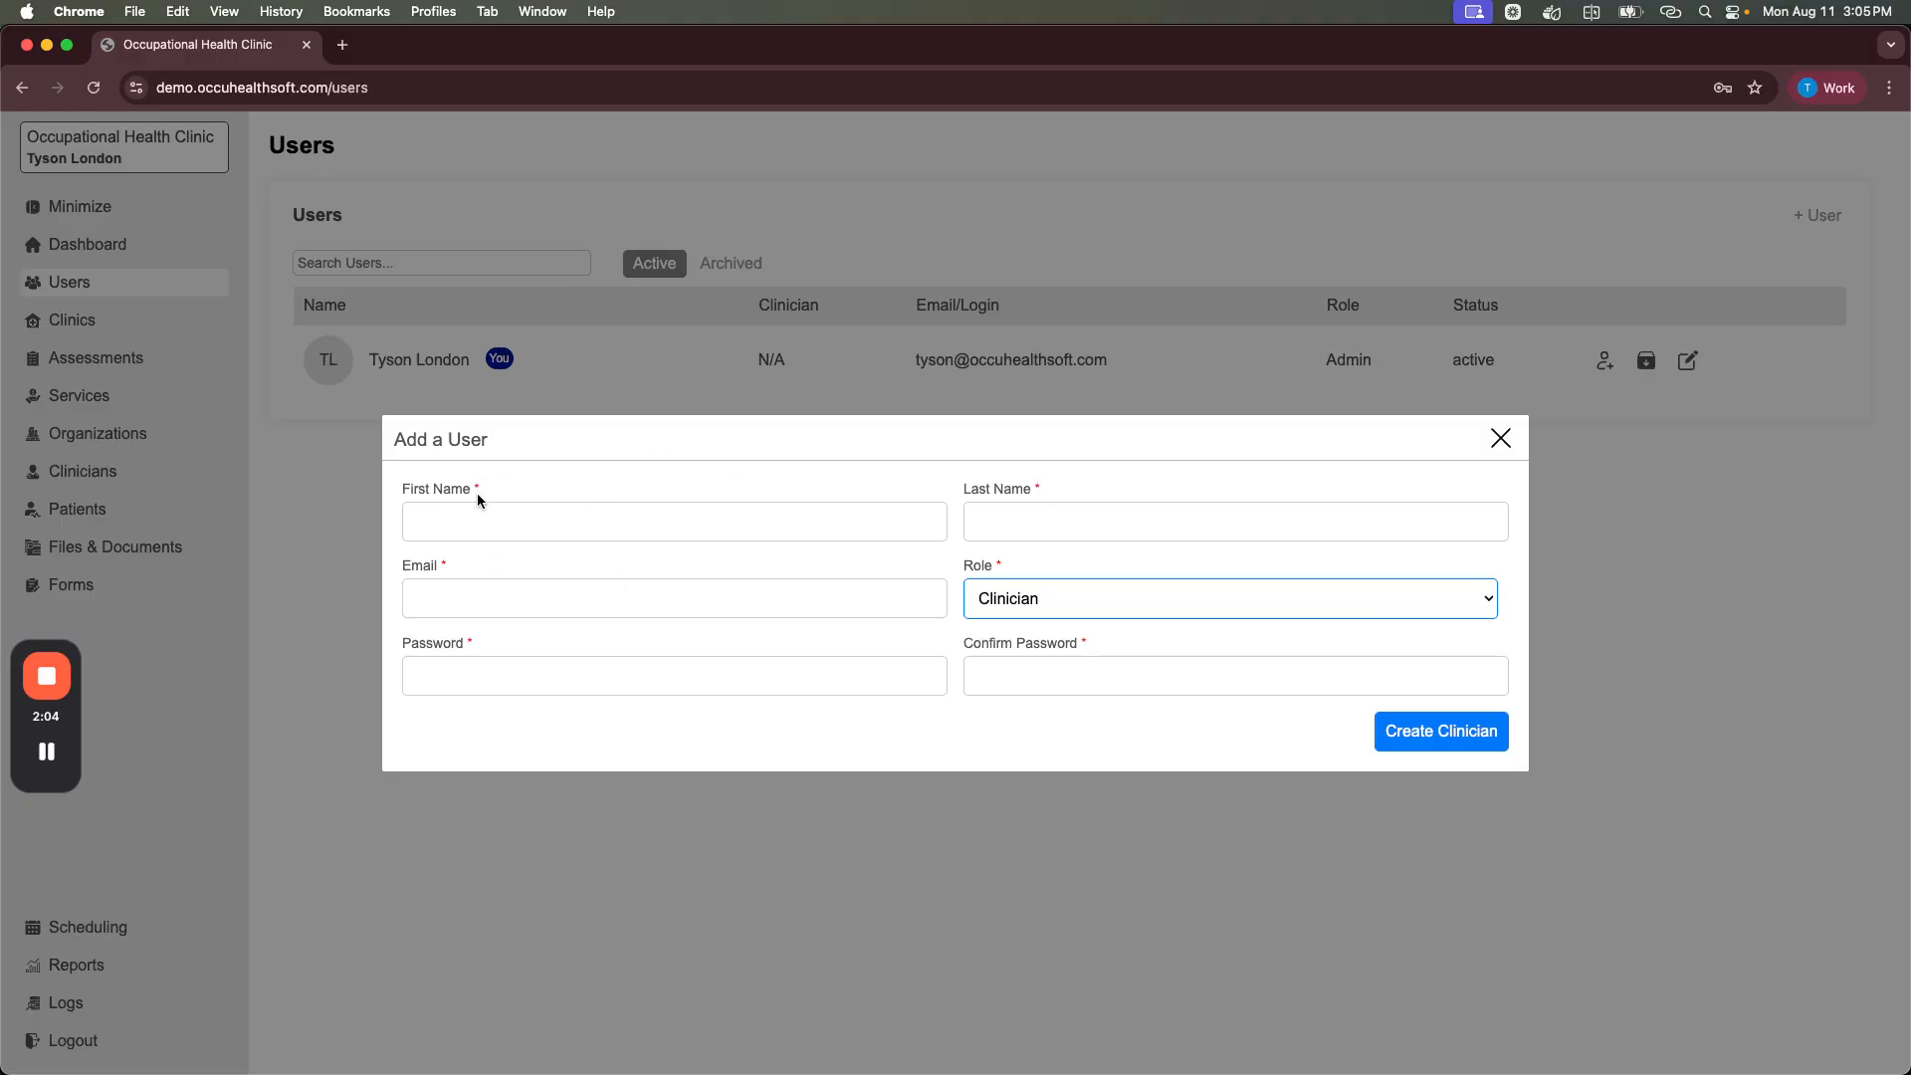
left_click(1500, 440)
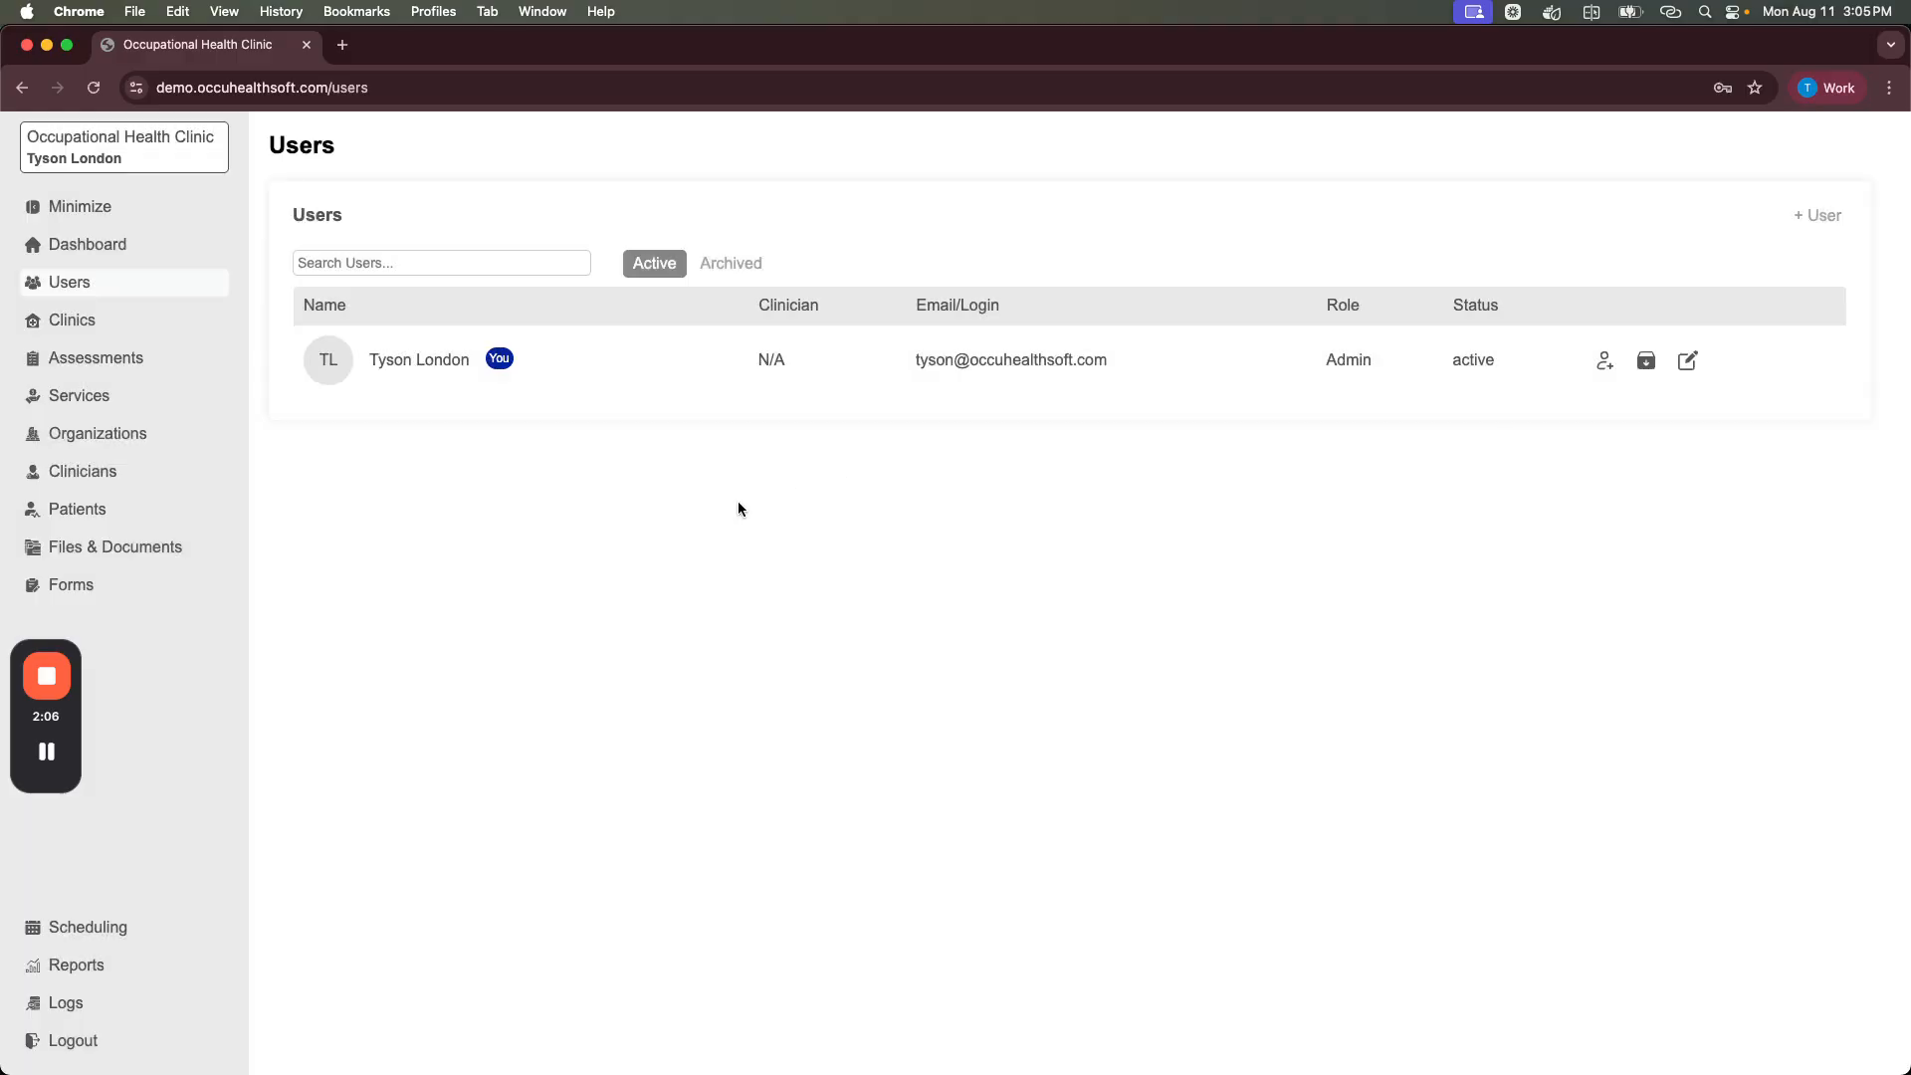
Step: Create a clinician record with the clinician's first name, last name and e-mail
left_click(94, 474)
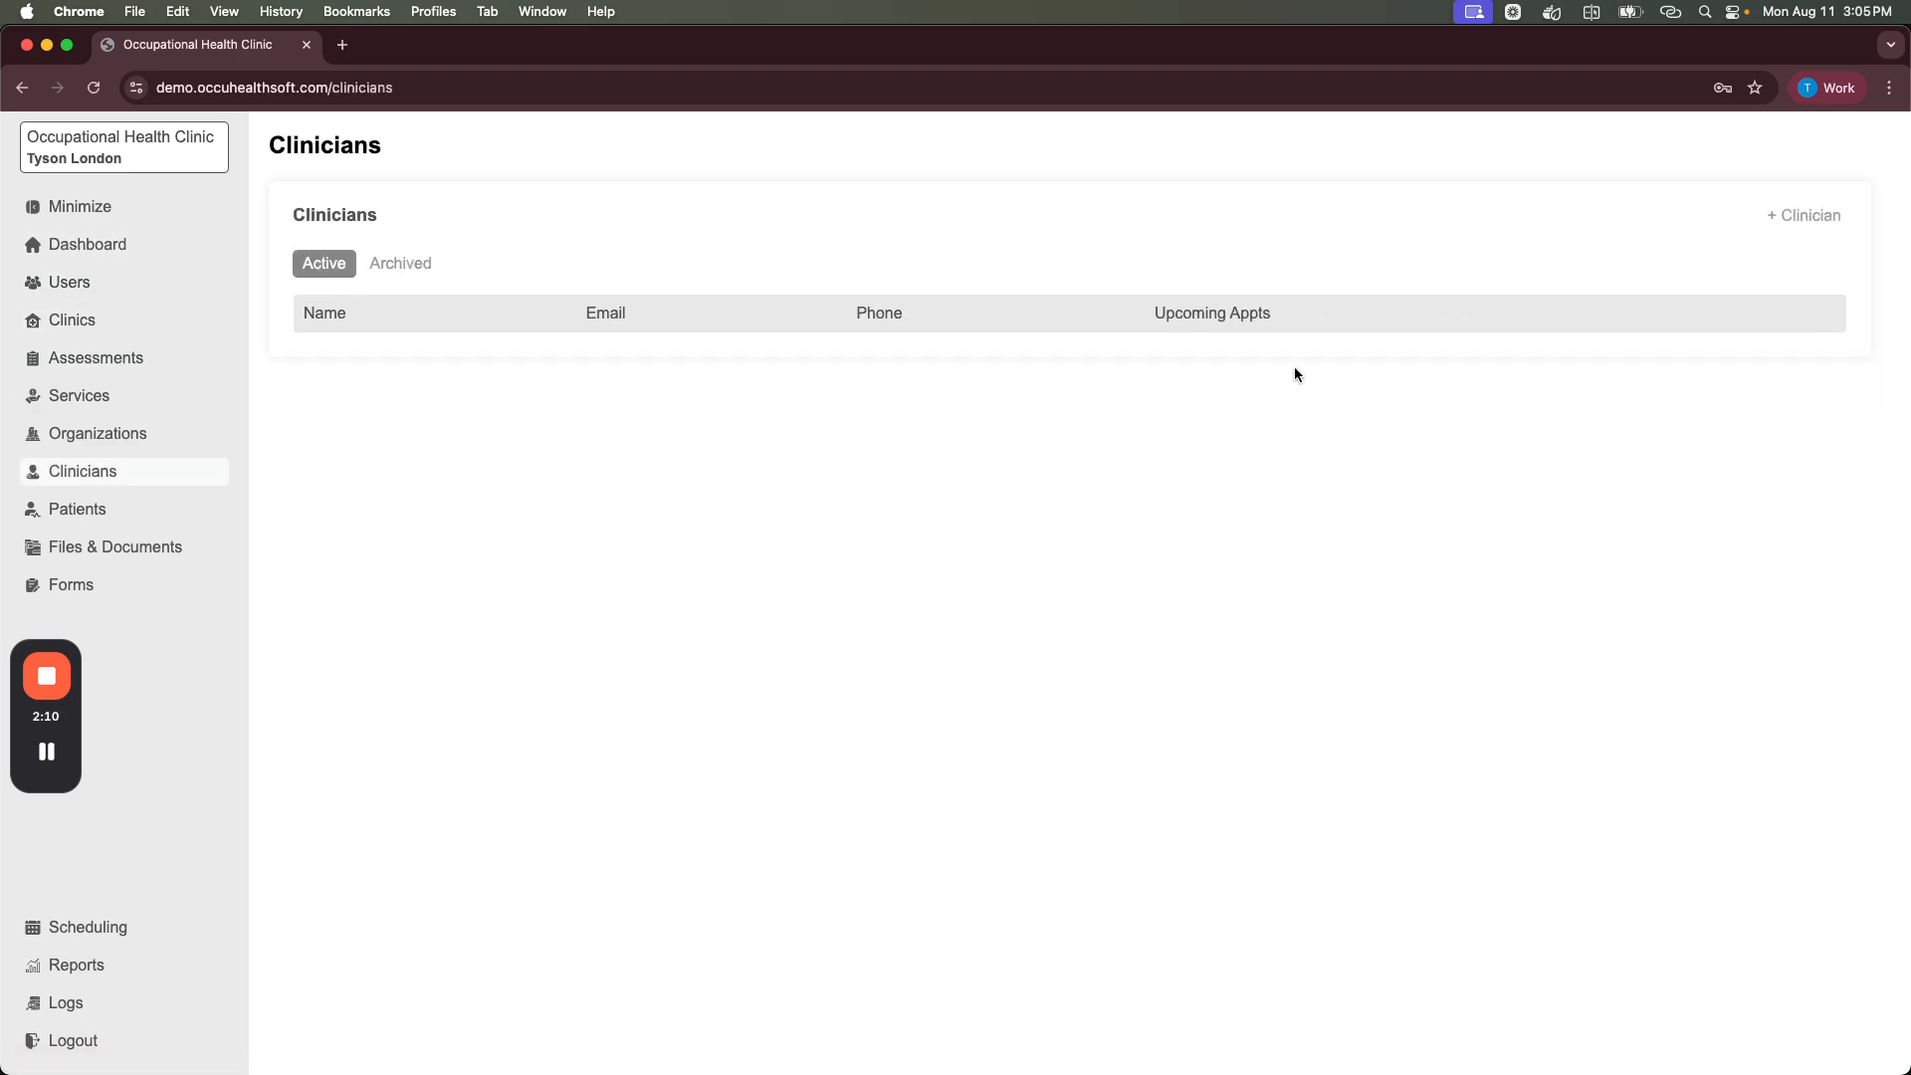
left_click(1804, 216)
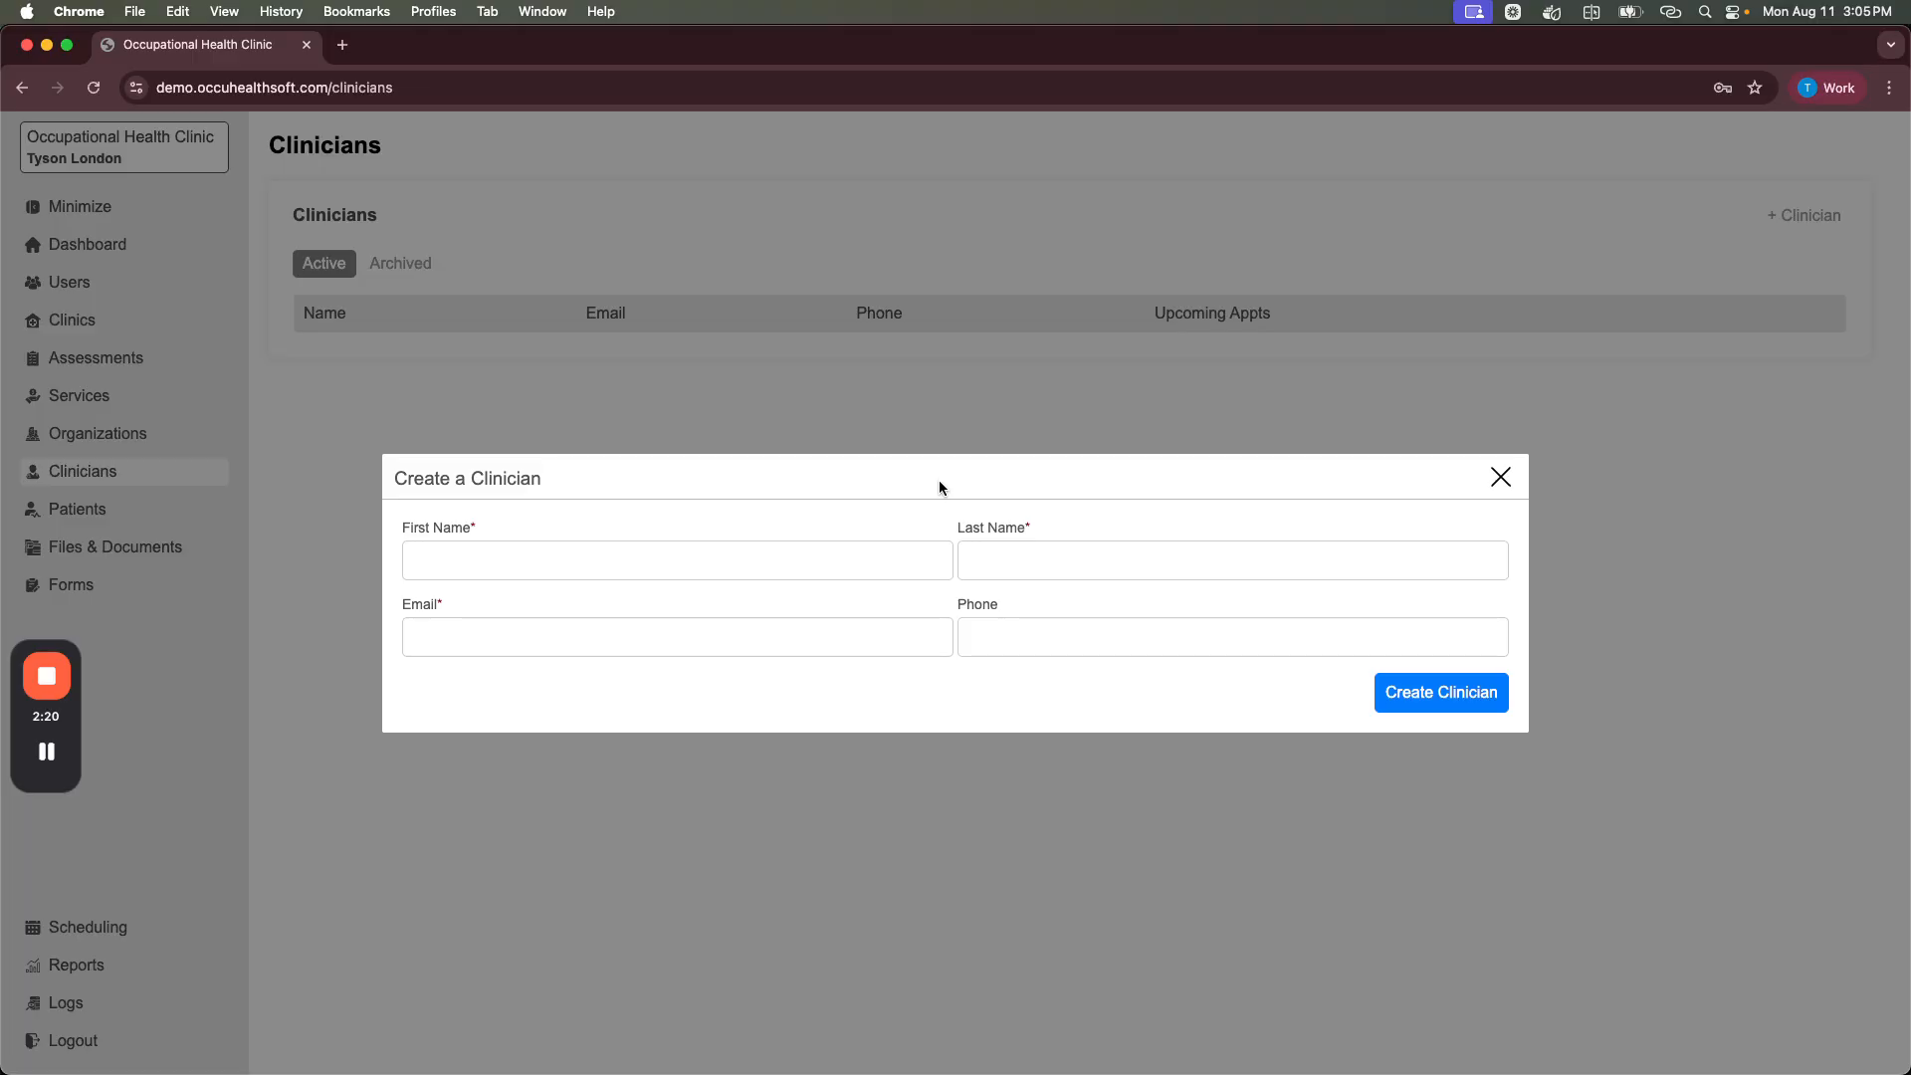
left_click(815, 555)
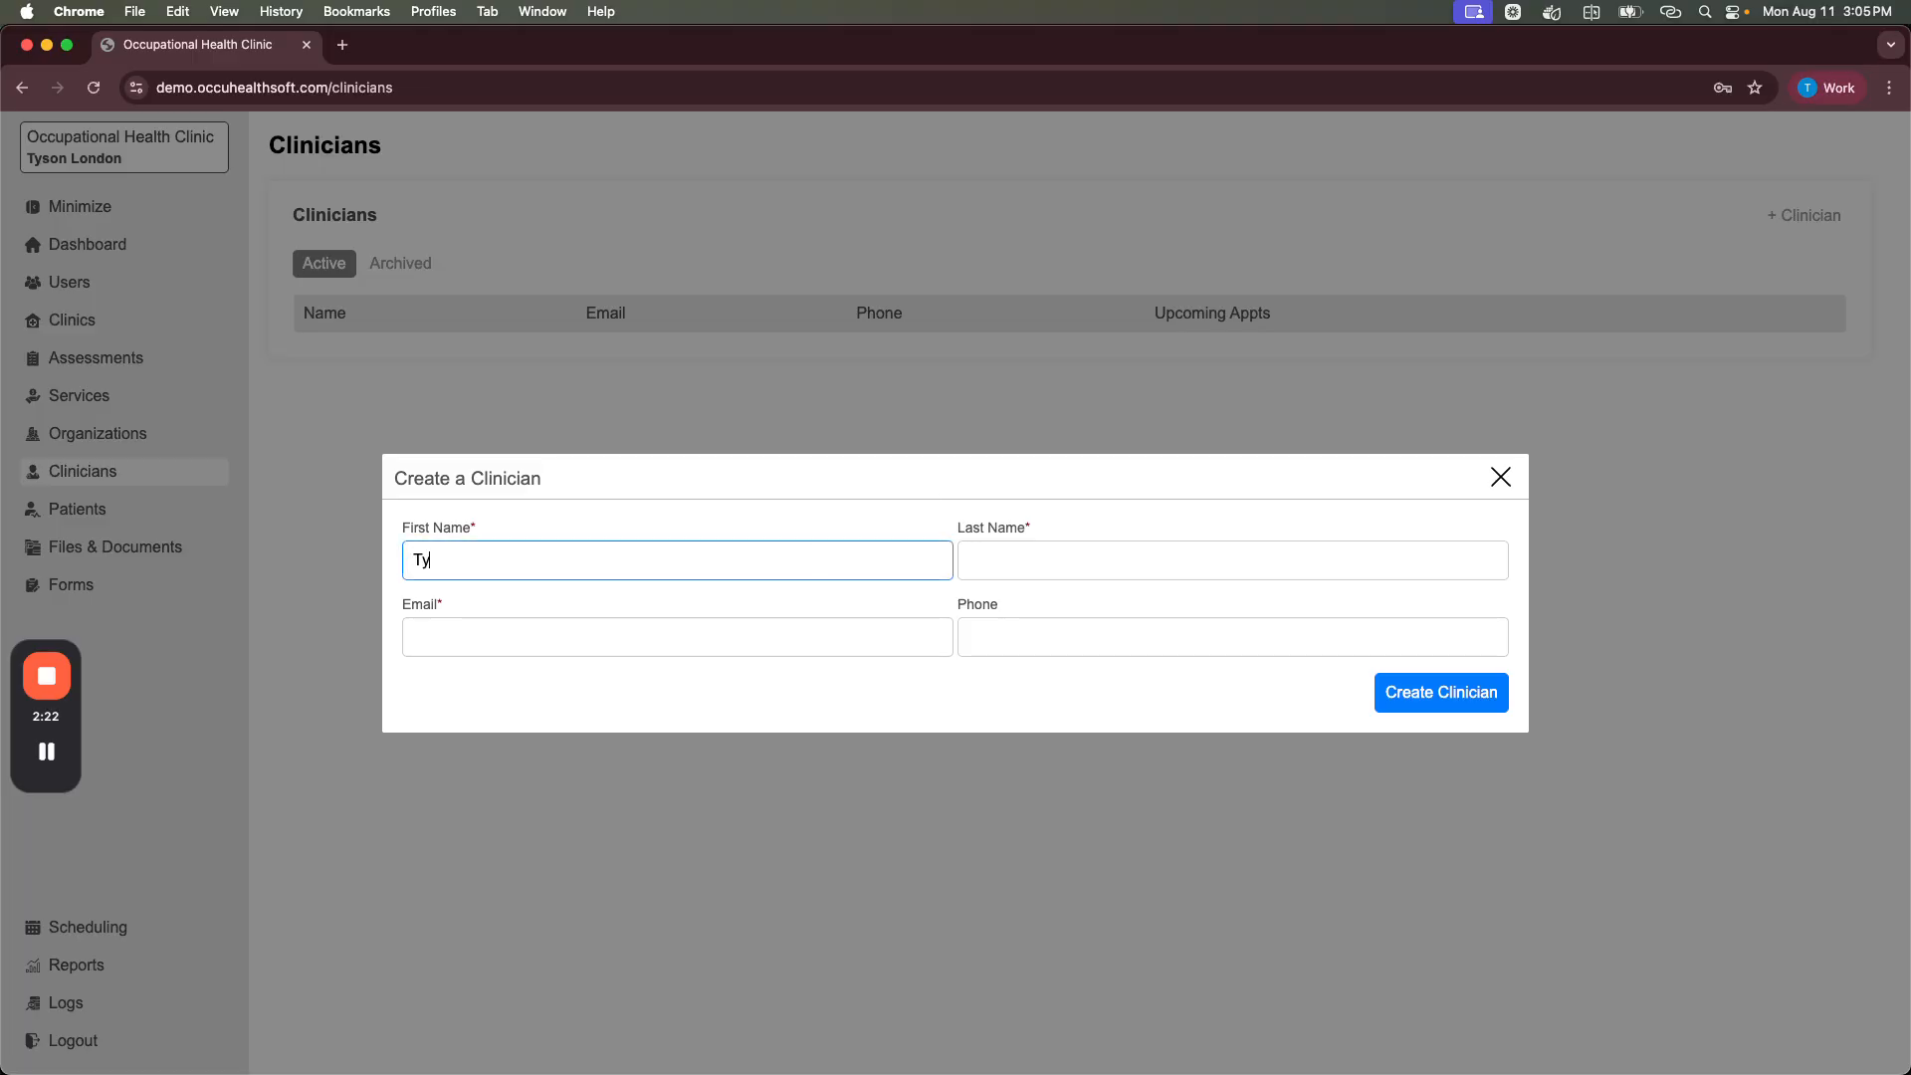
key("Tab")
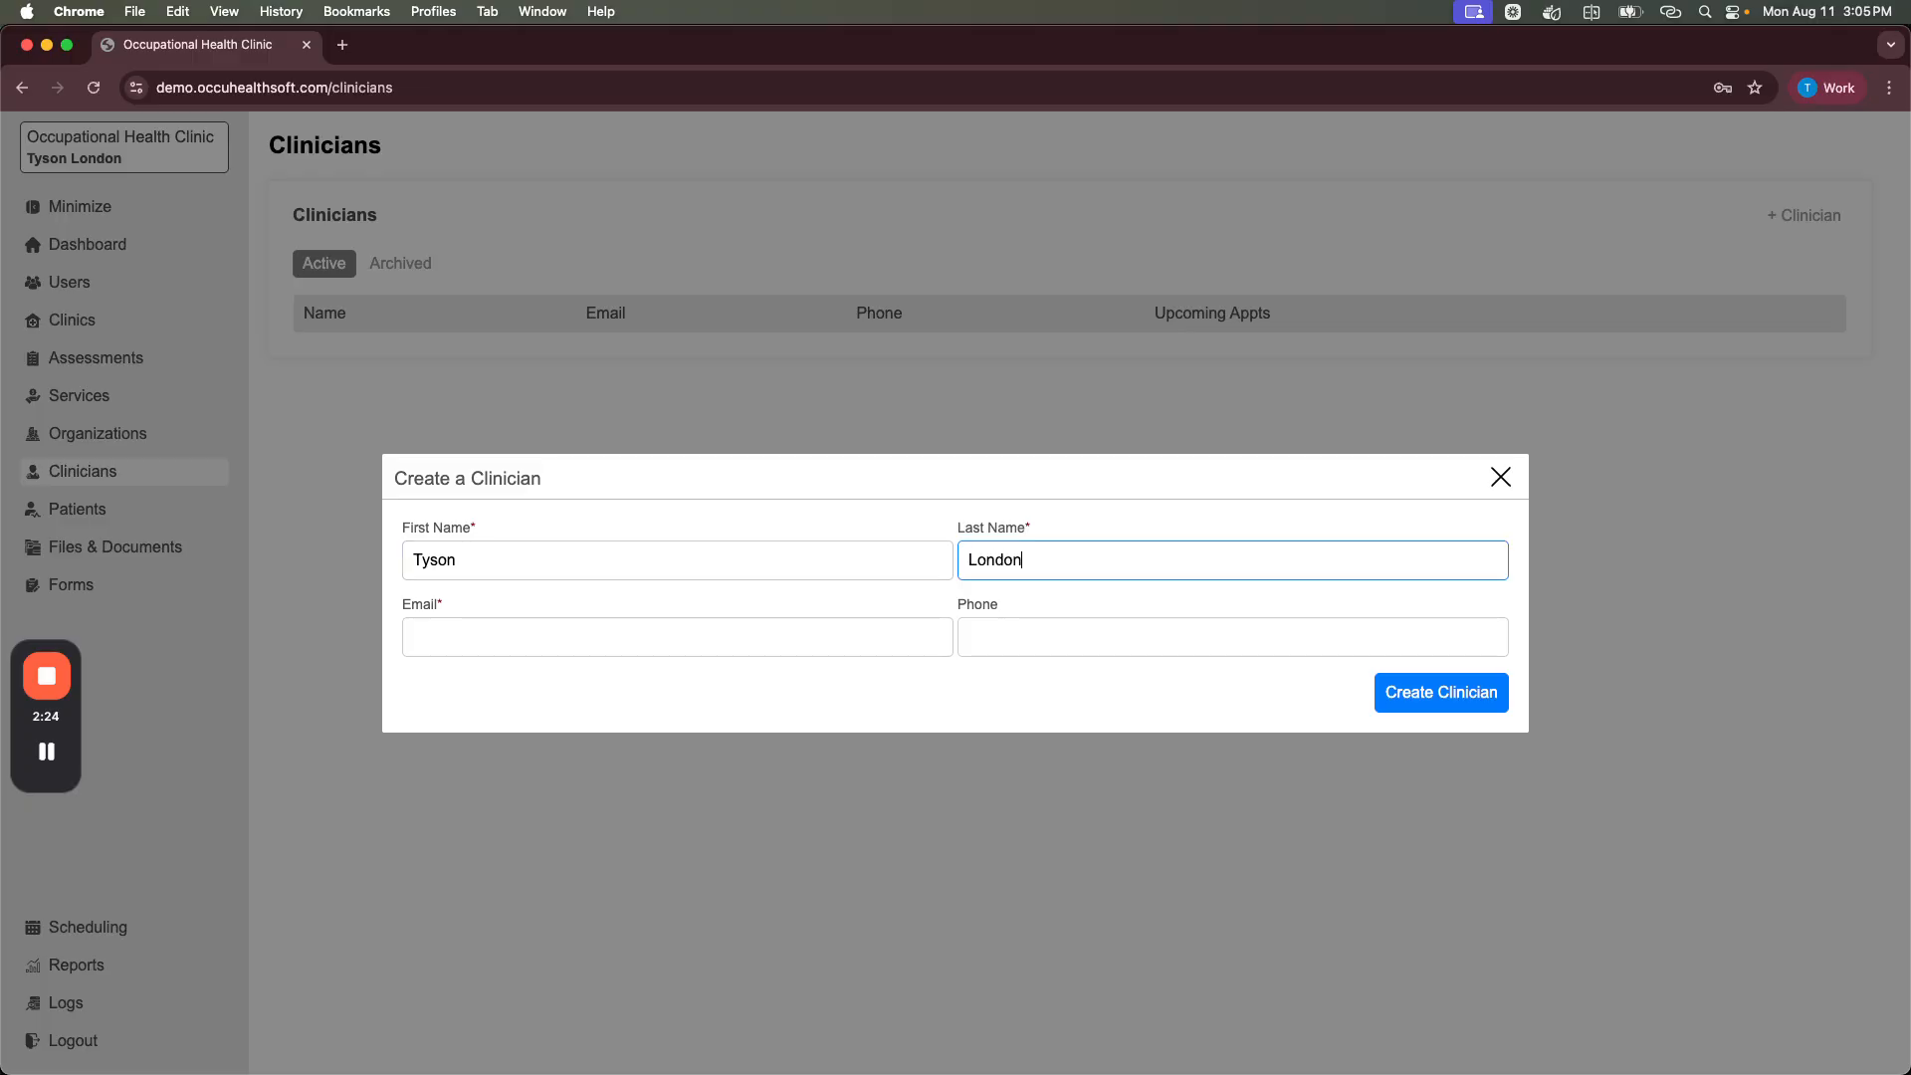
left_click(730, 624)
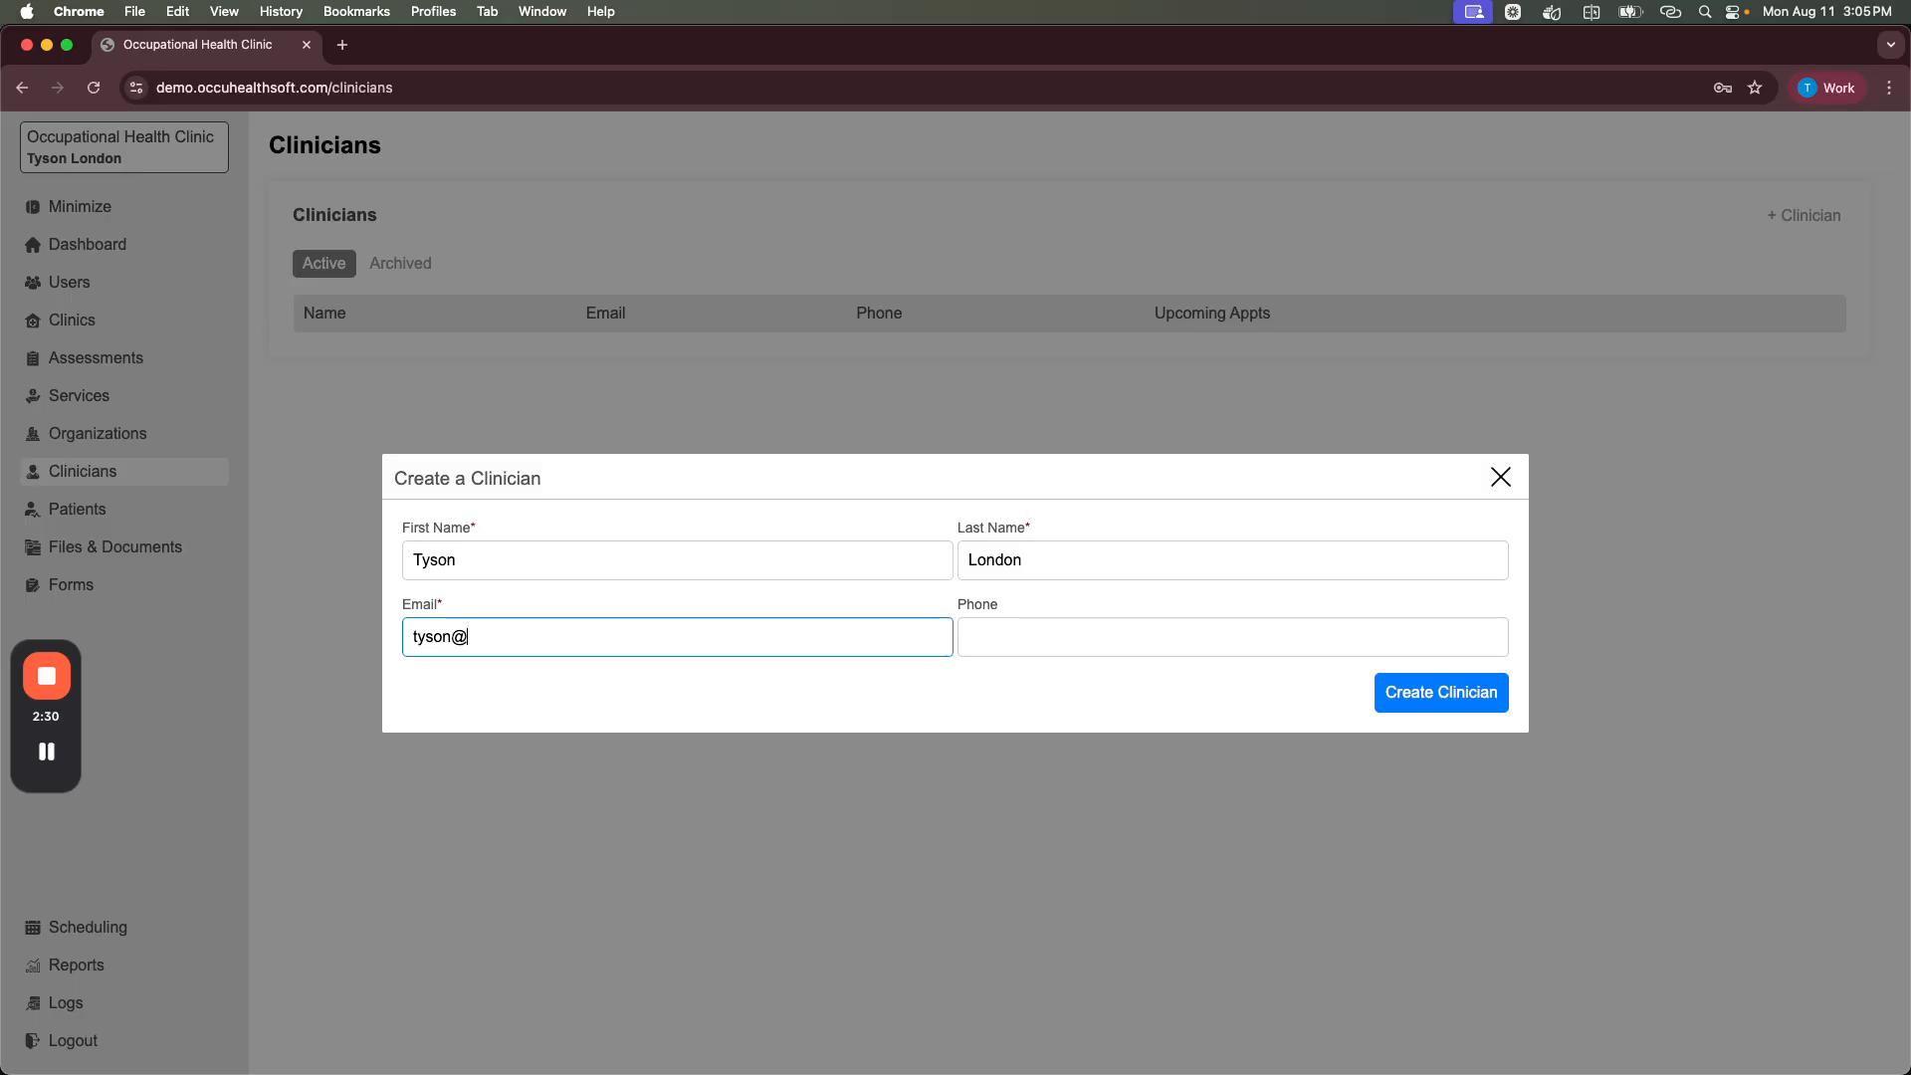
left_click(1440, 692)
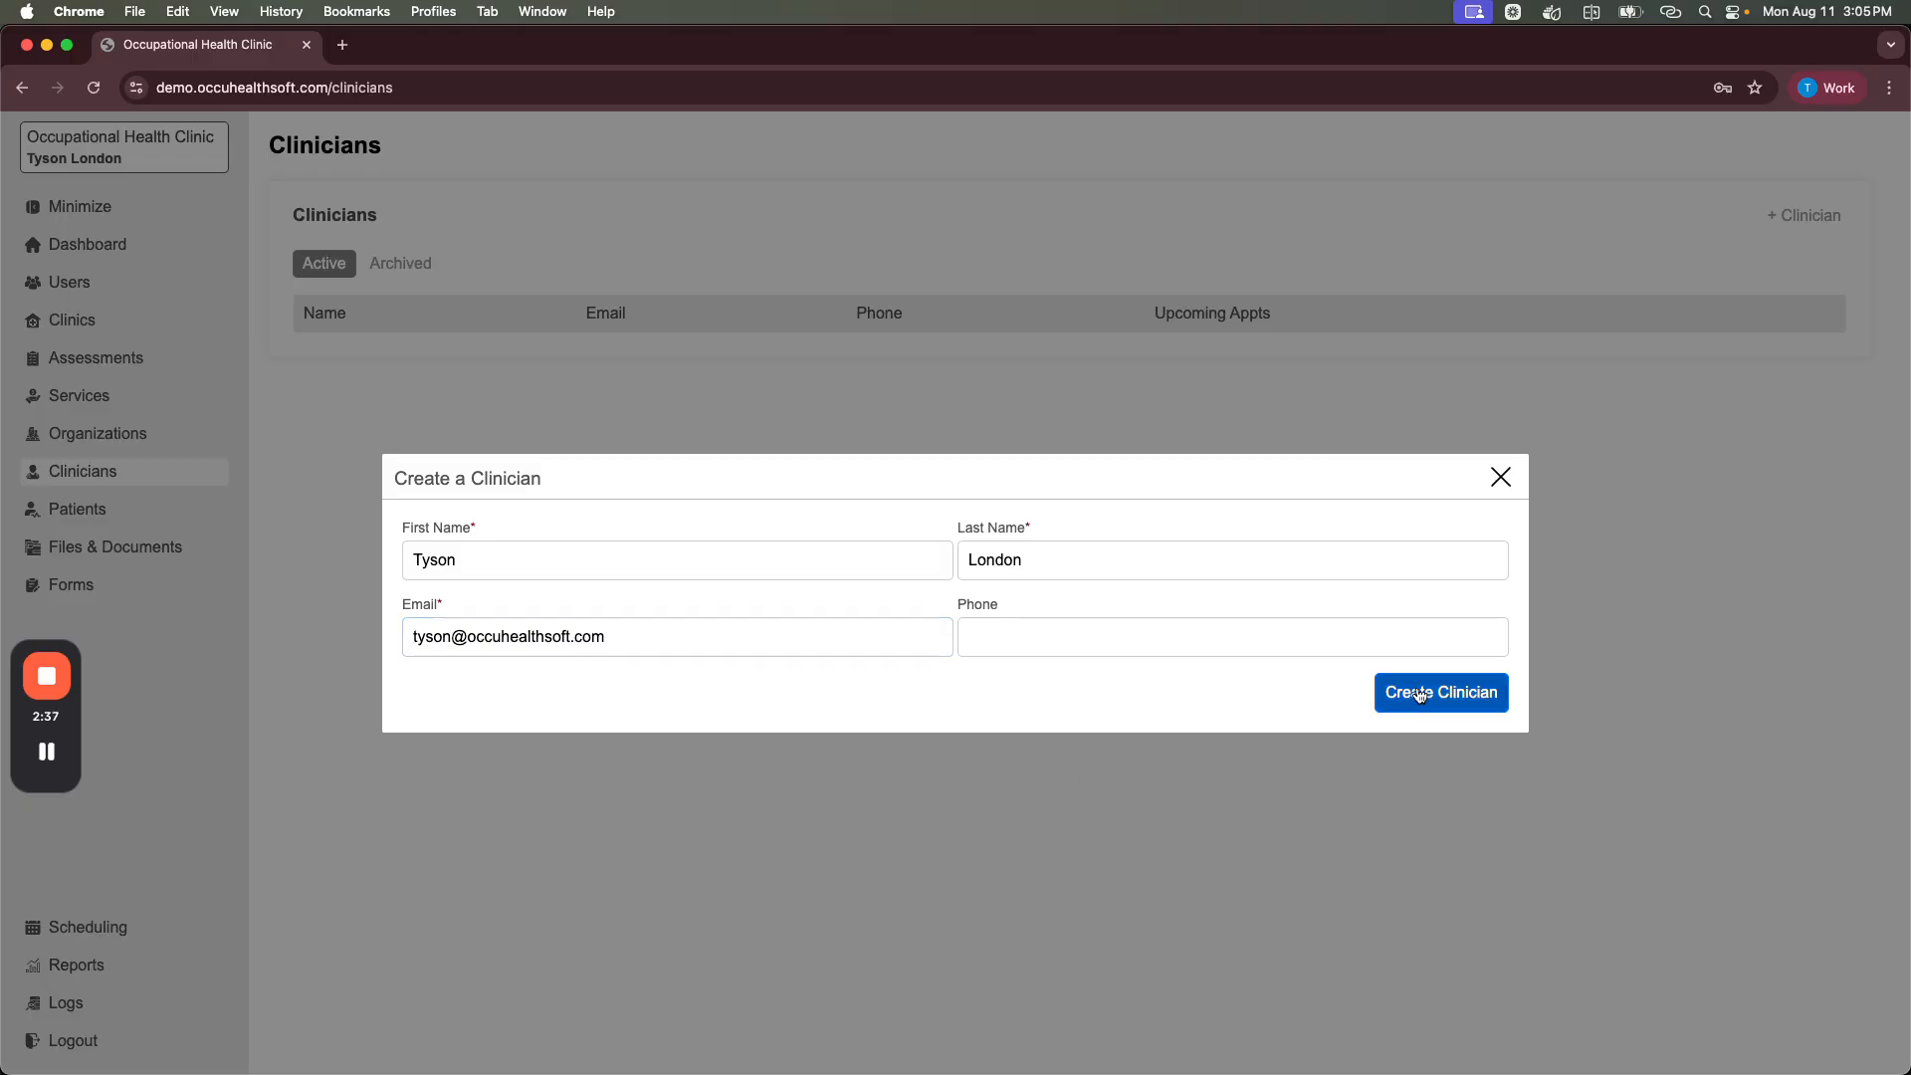
left_click(1503, 479)
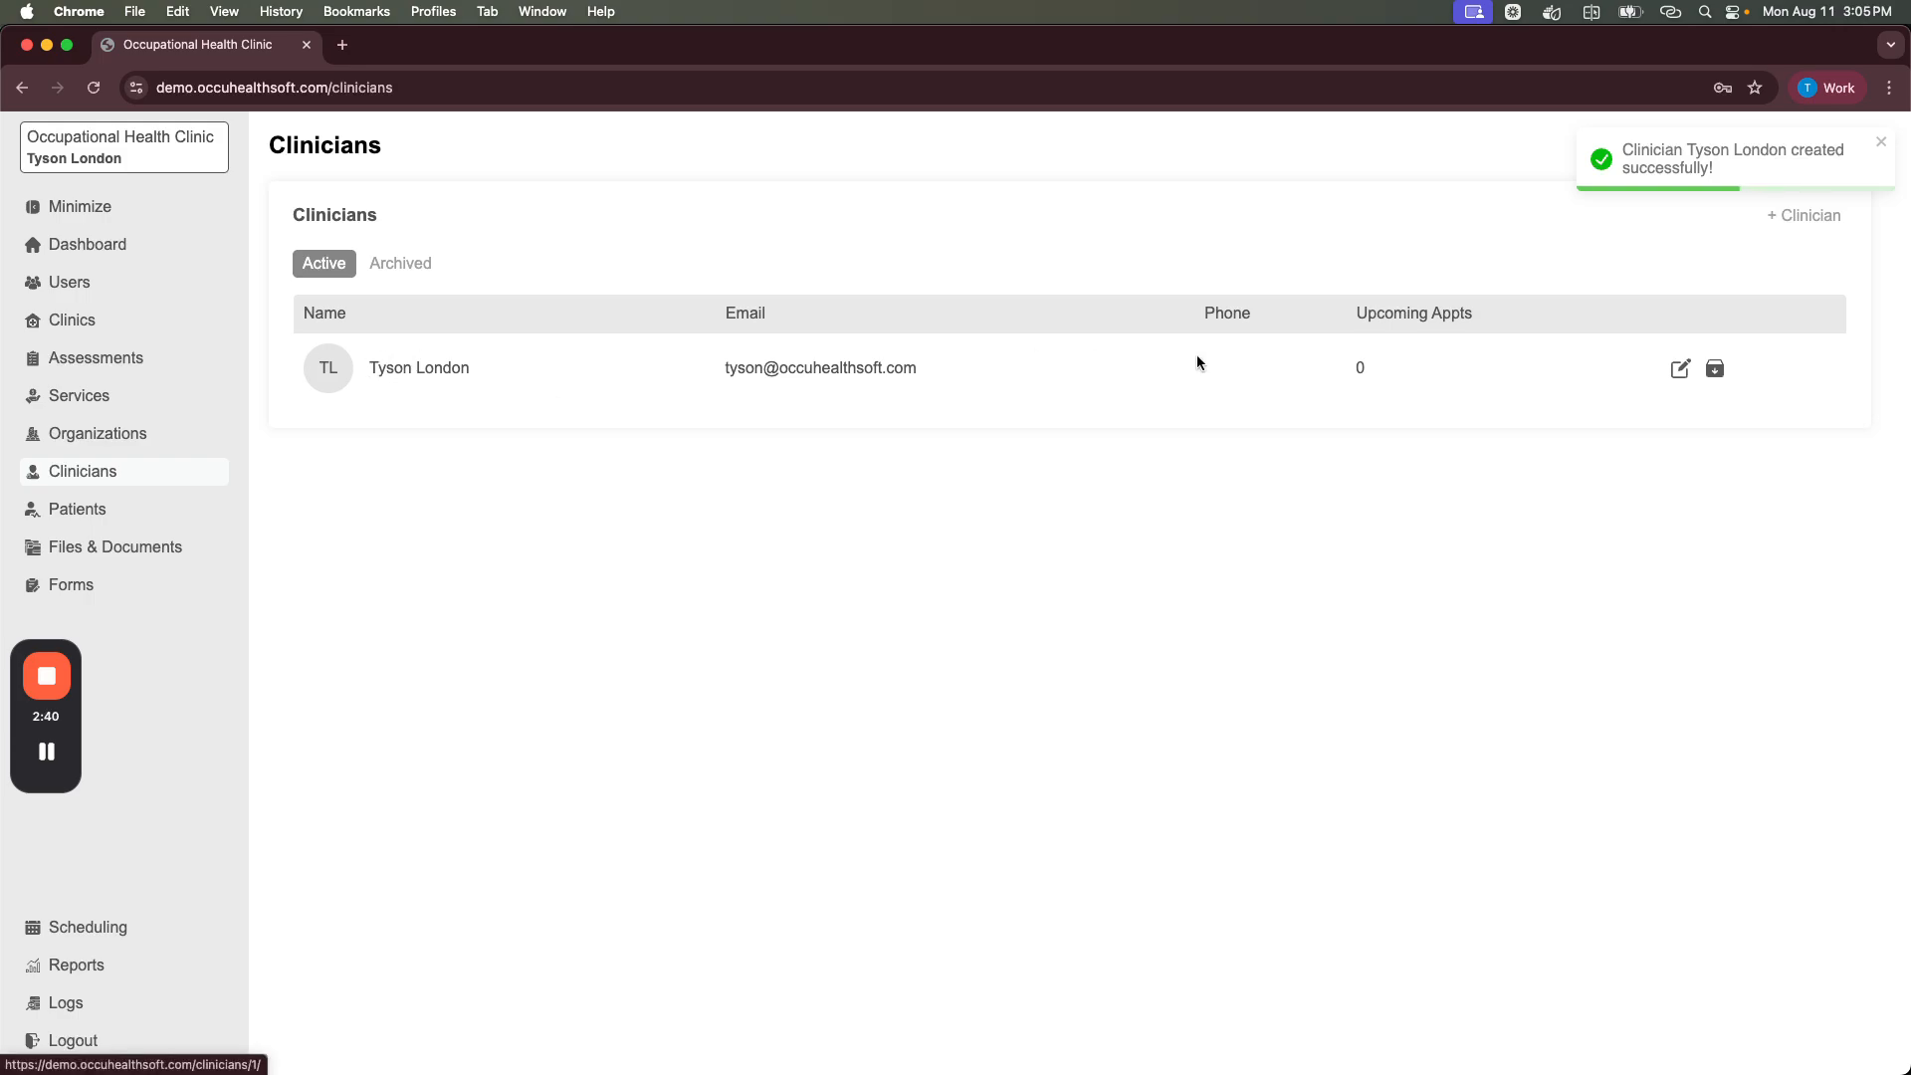
Step: Associate the new clinician with the admin user account in the Users list
left_click(68, 284)
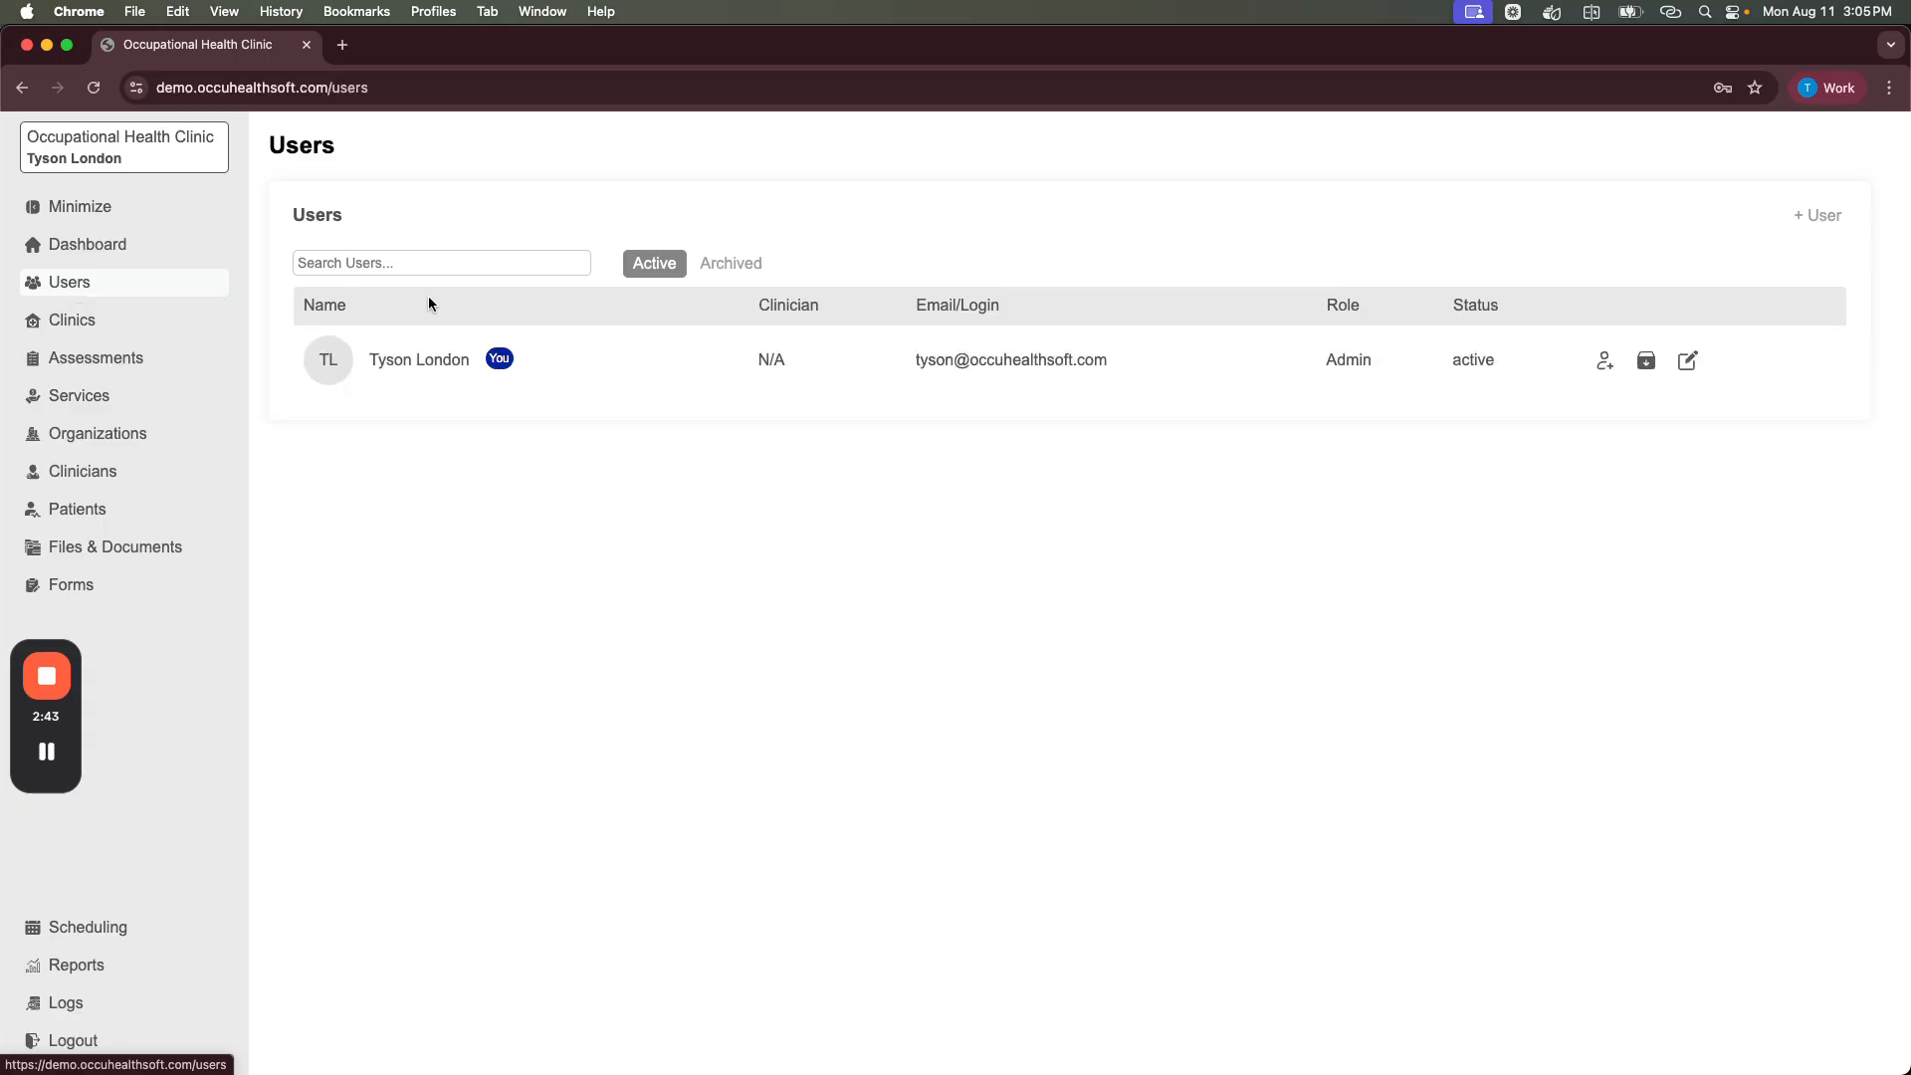
left_click(1603, 361)
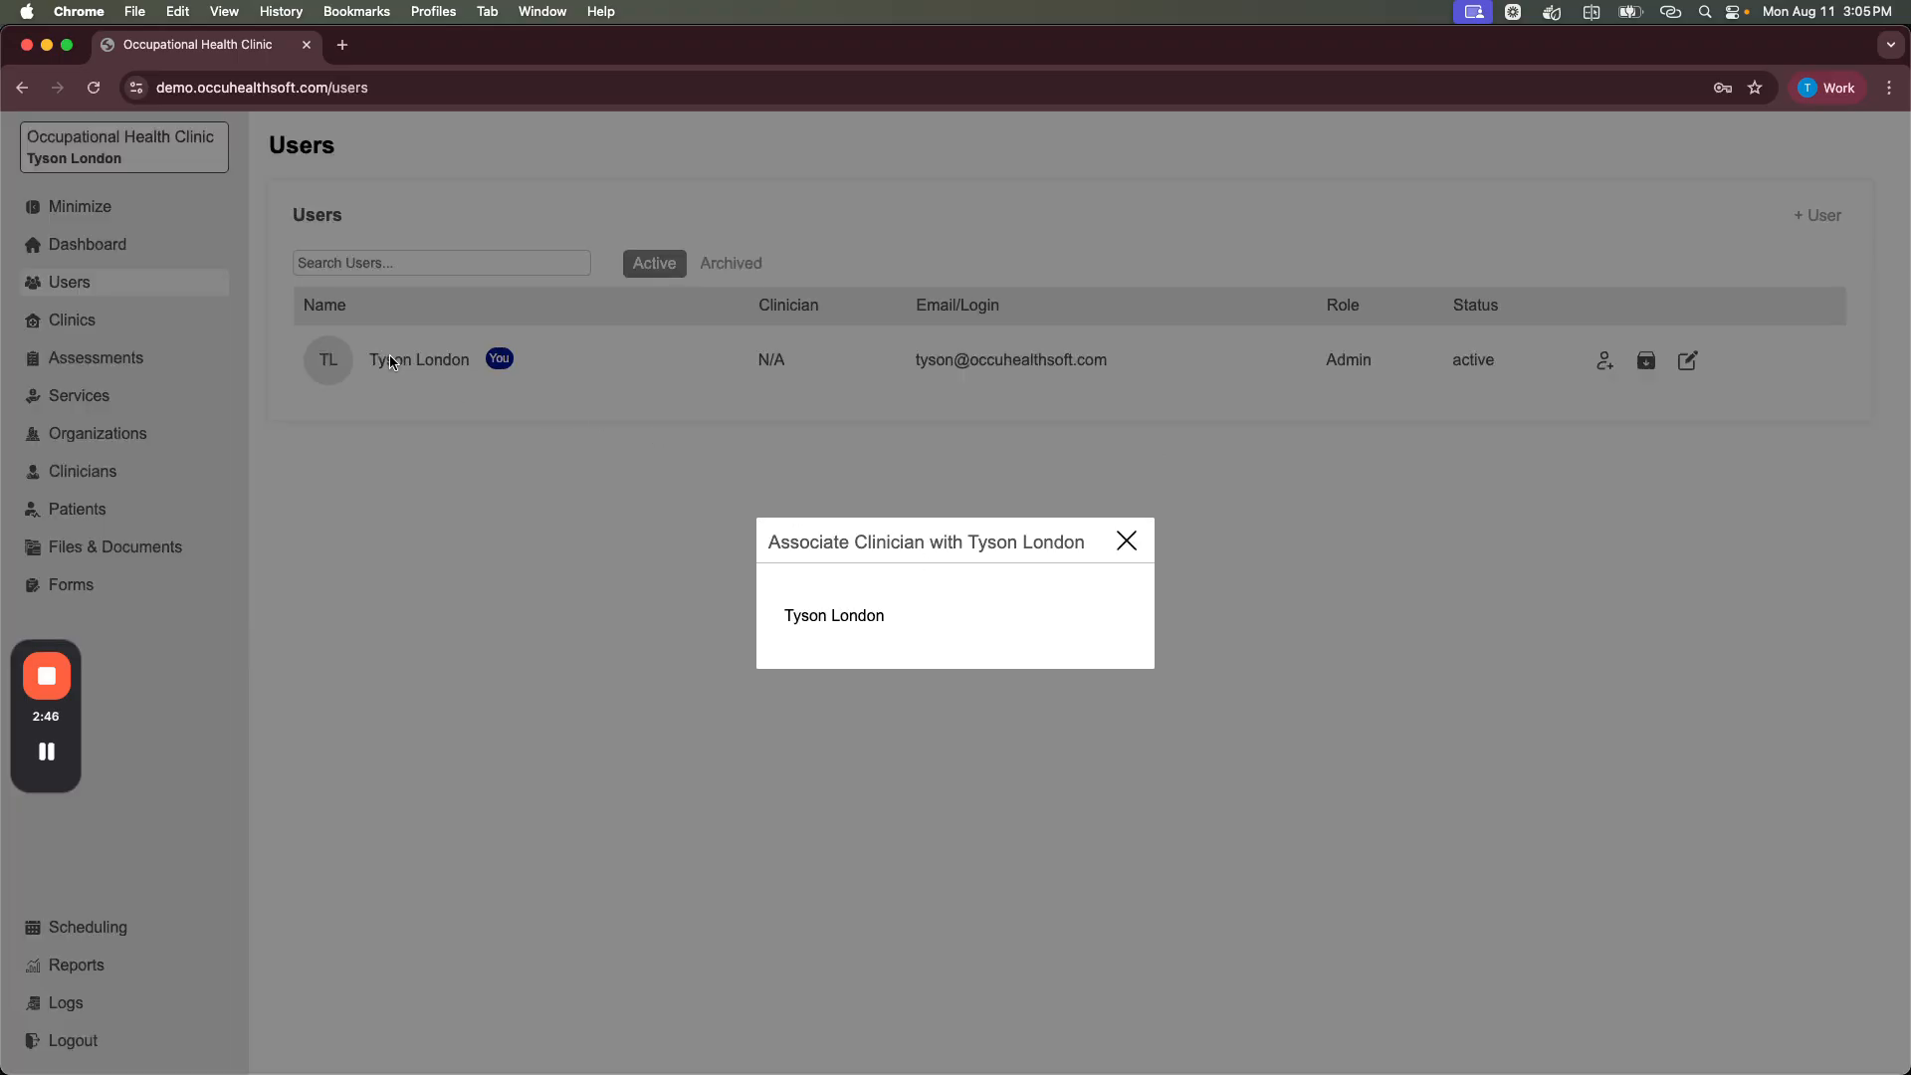
left_click(845, 616)
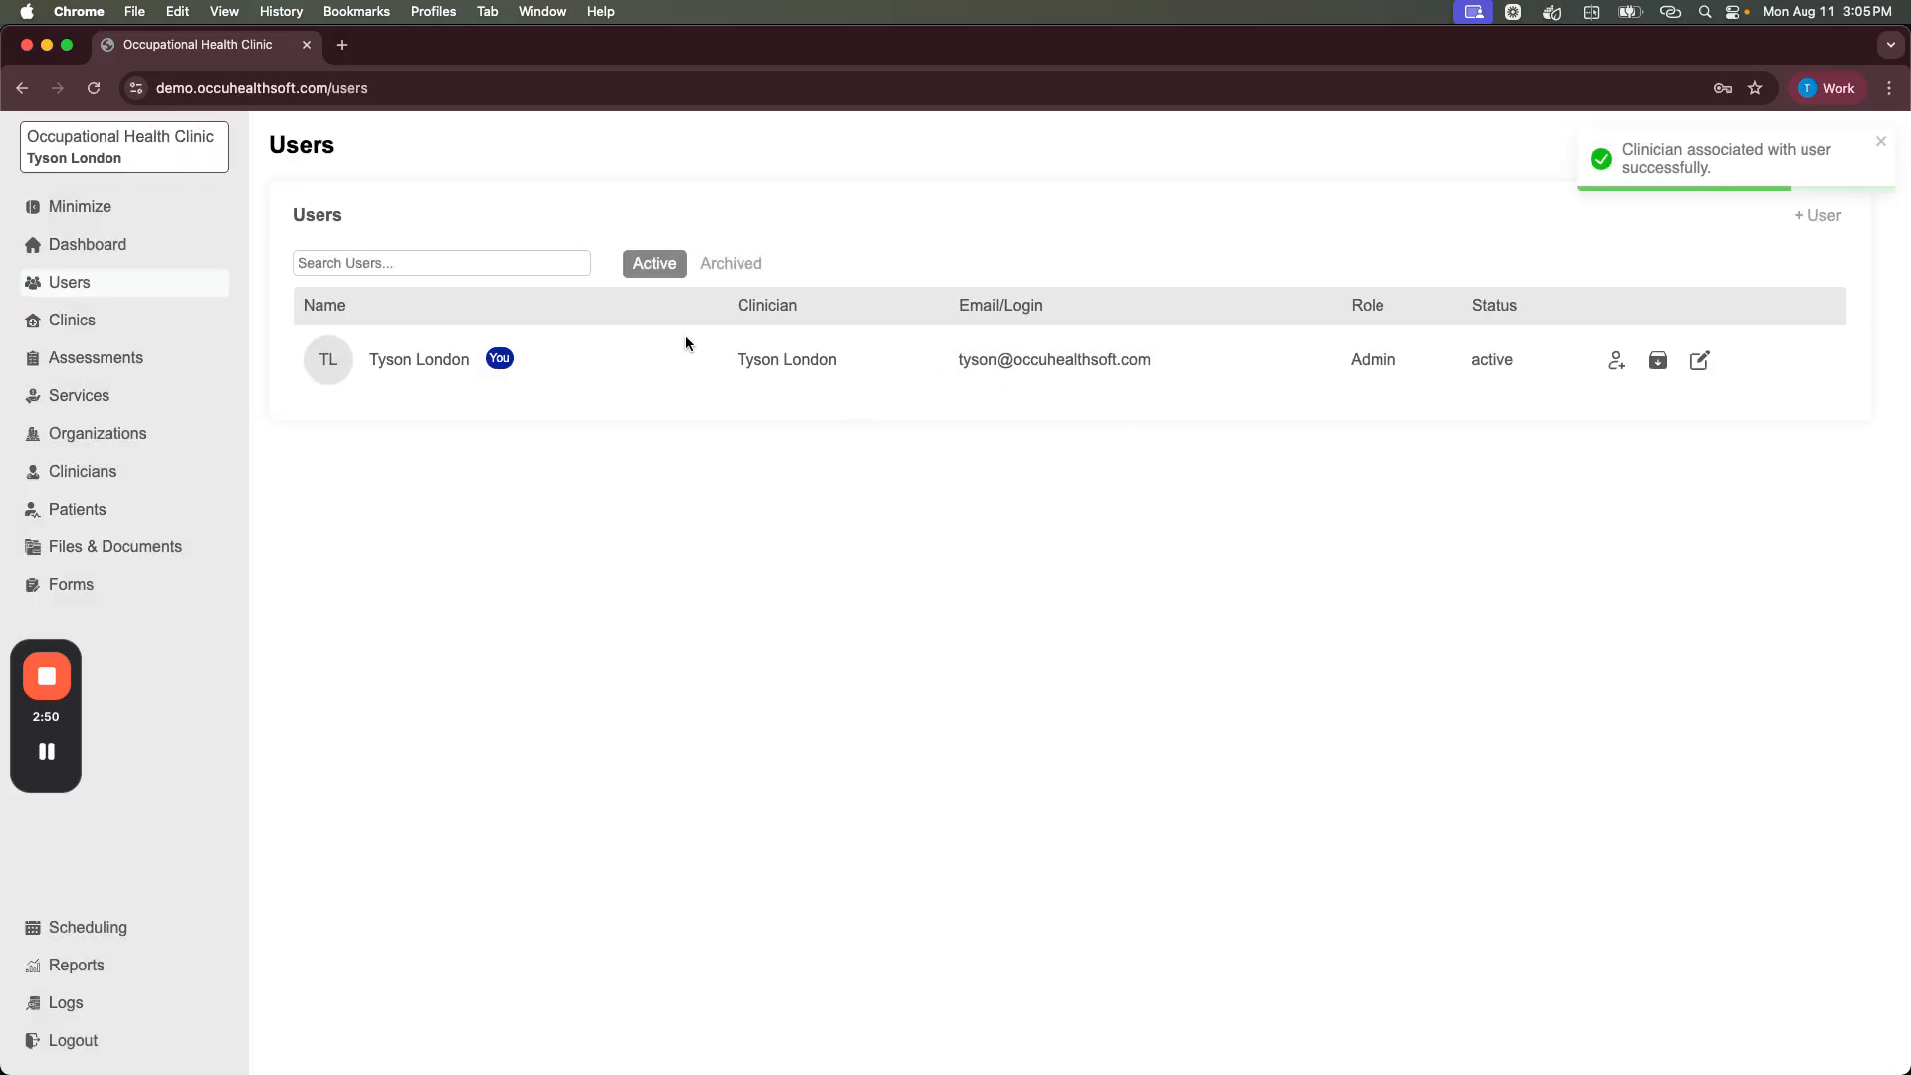
left_click(66, 320)
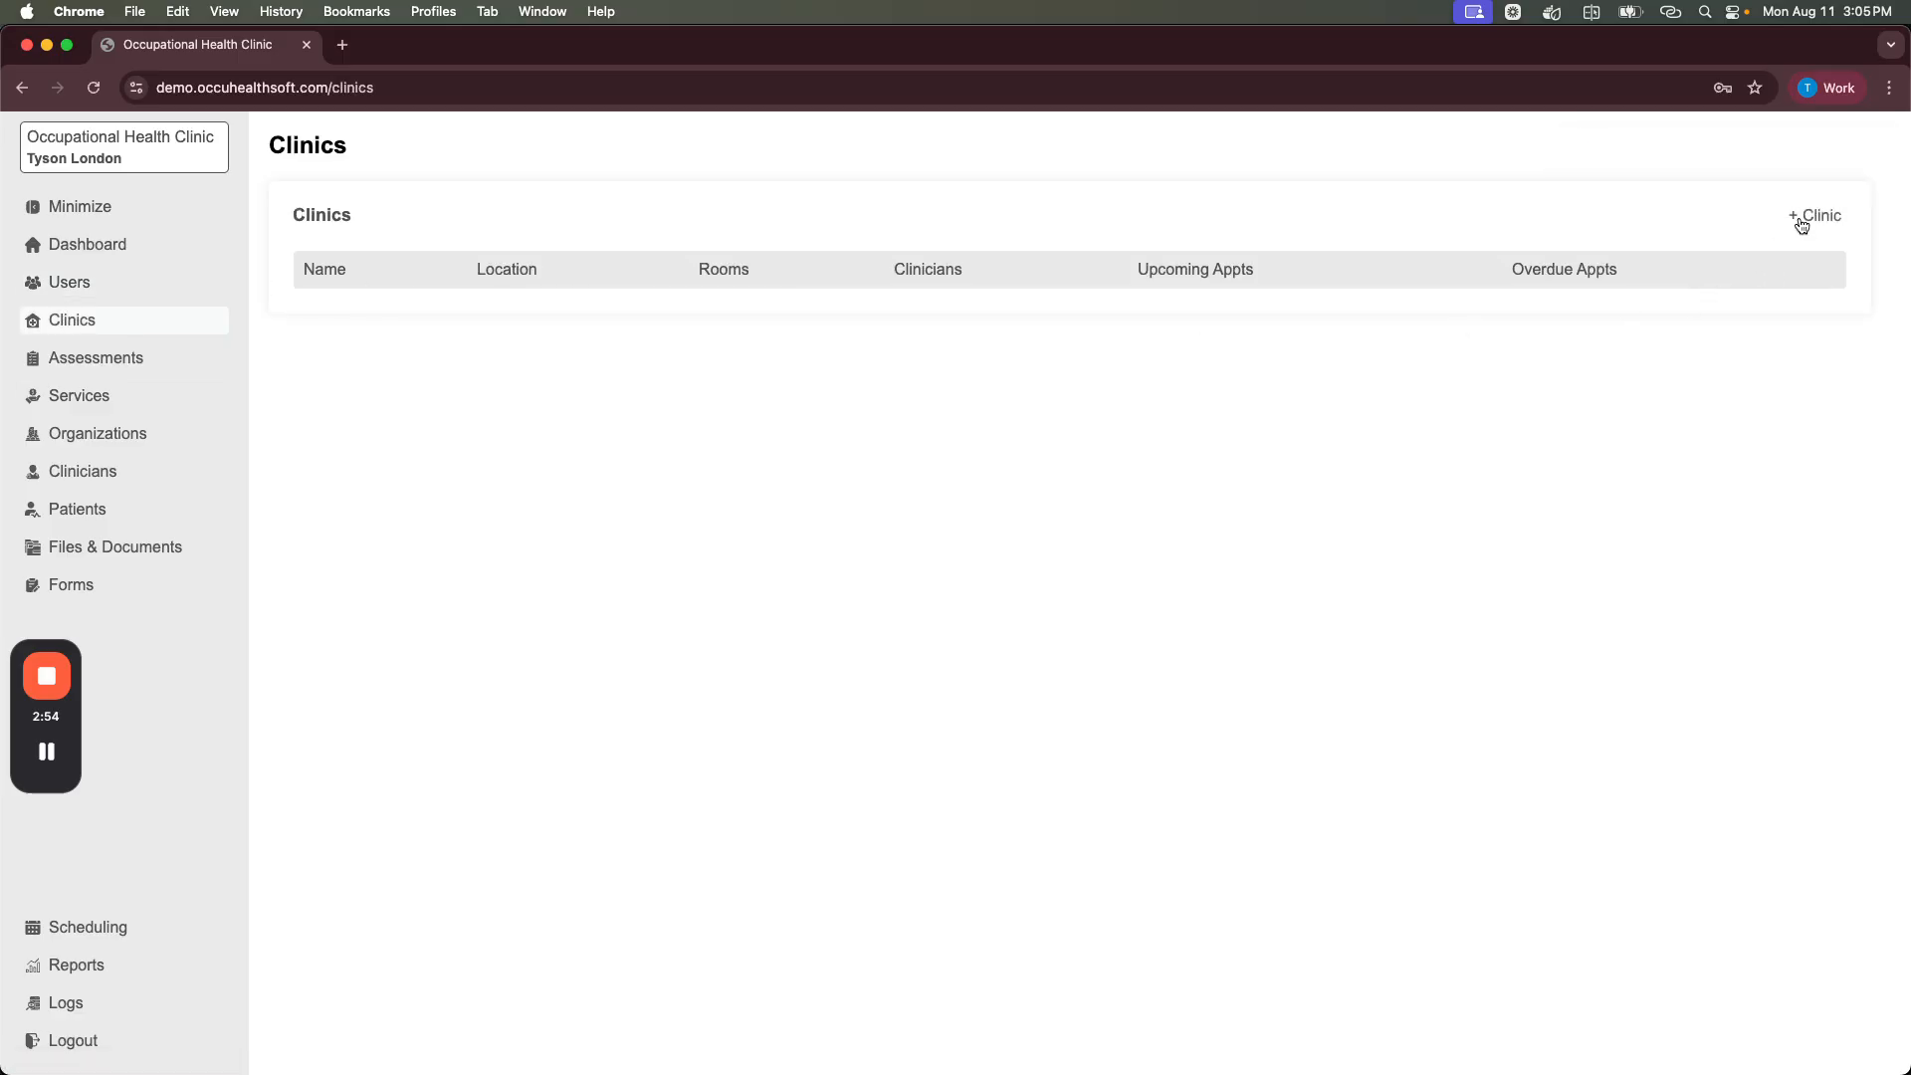
Step: Create a new clinic with Clinic Name 'Test Clinic'
left_click(1800, 218)
left_click(809, 419)
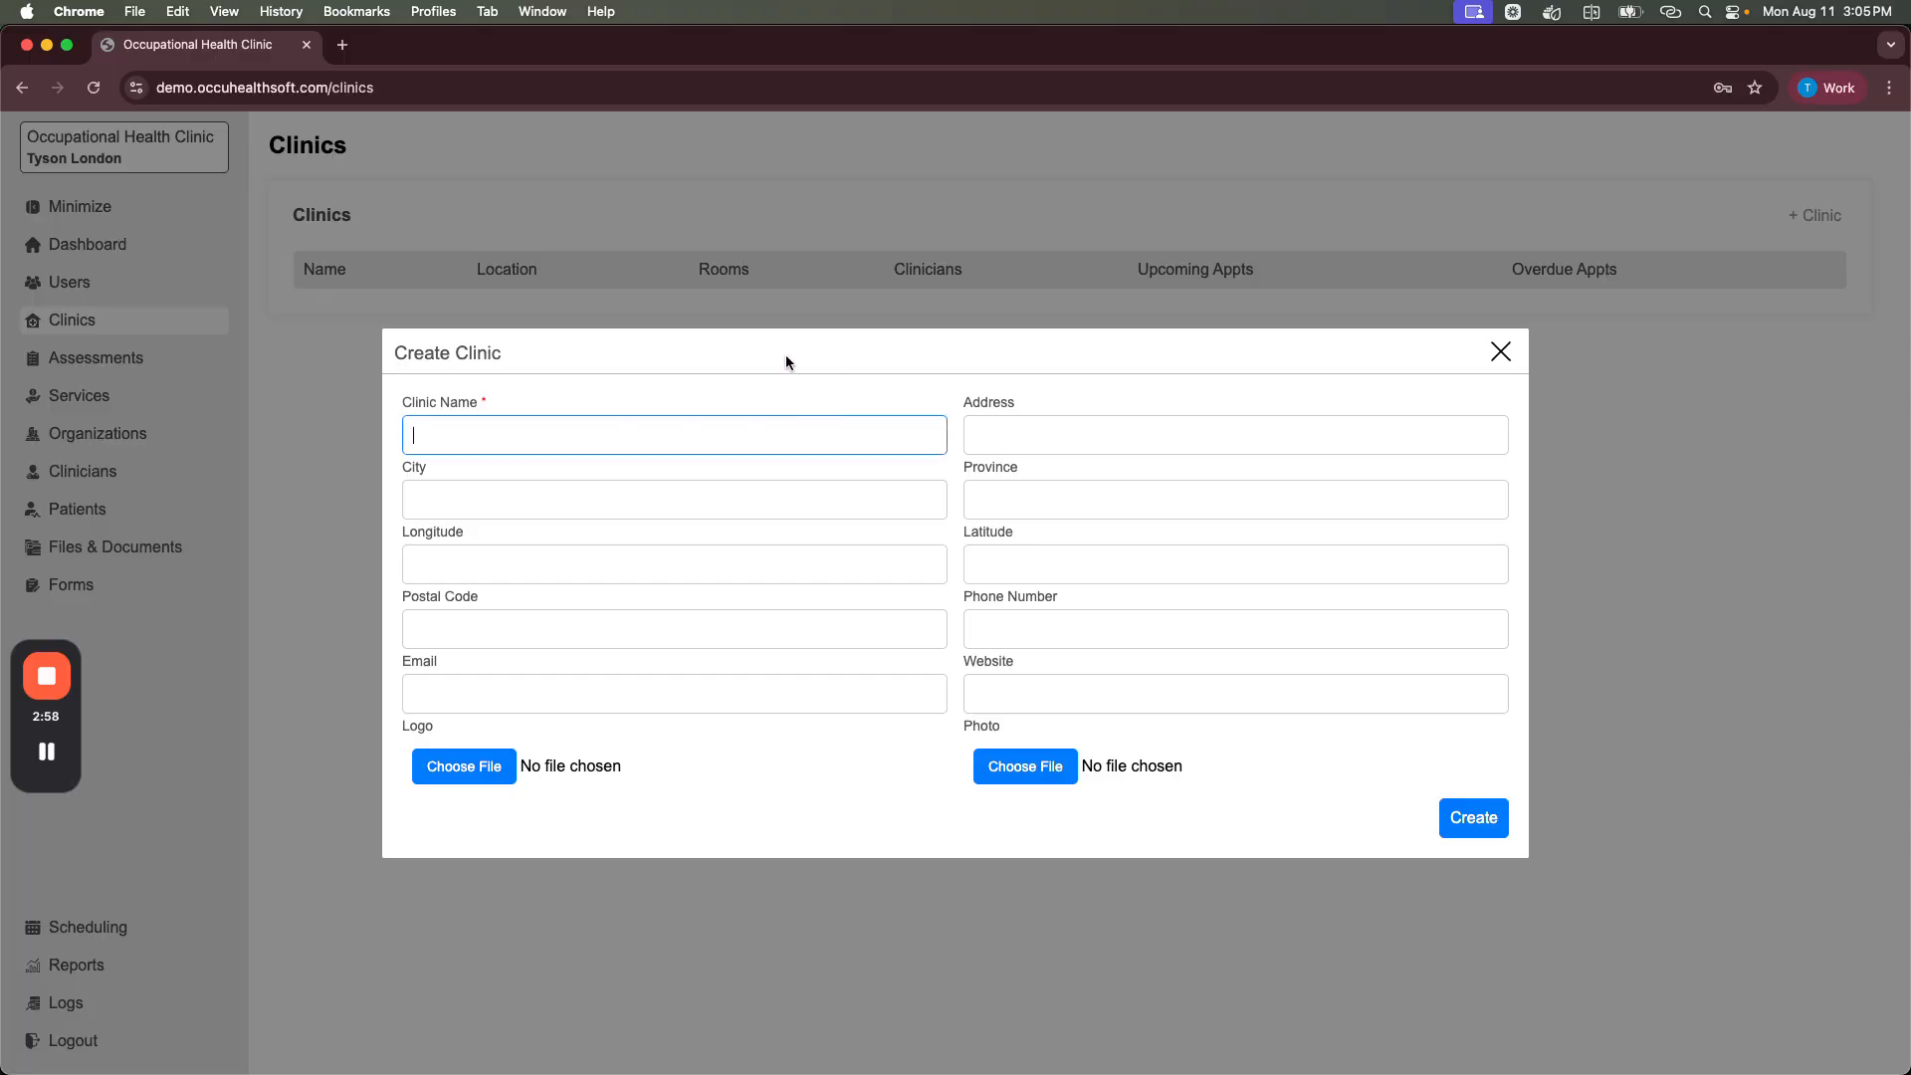
type("T")
key("BackSpace")
type("Test Clinic")
left_click(1037, 437)
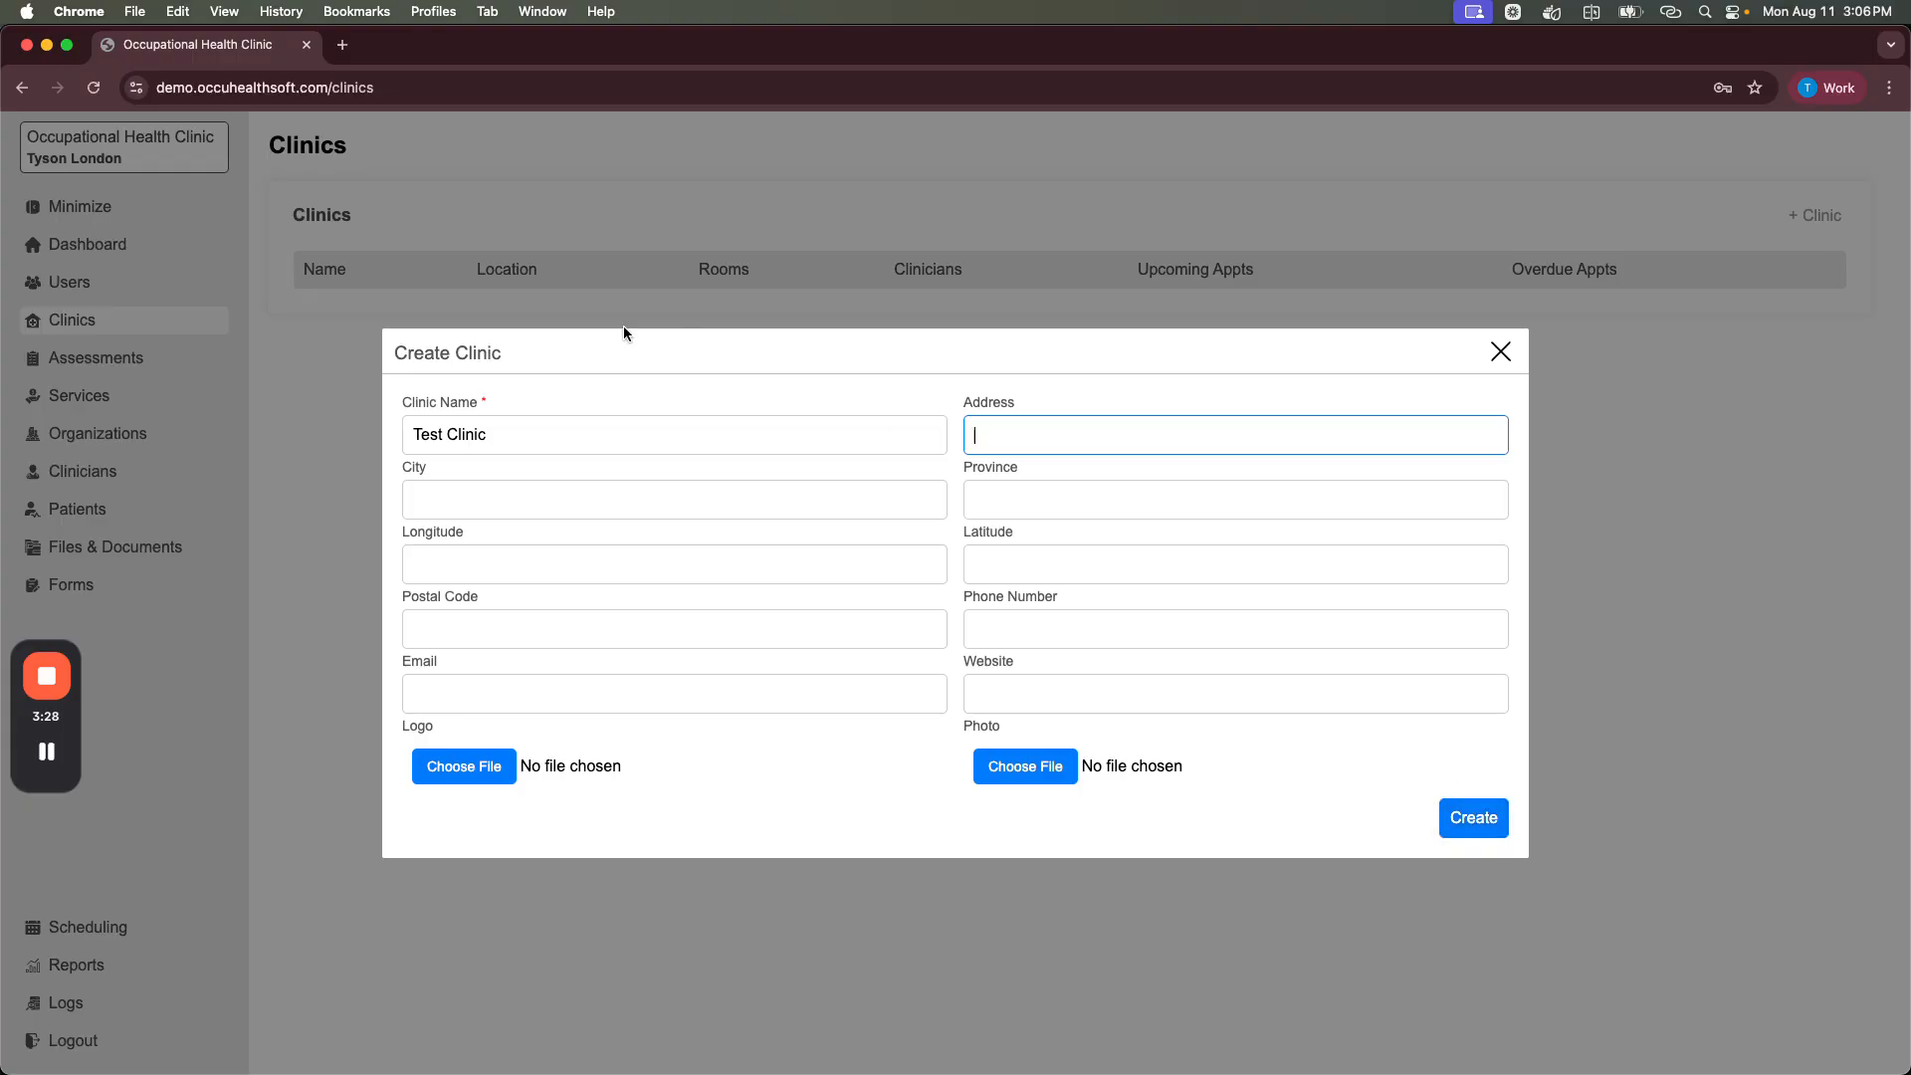
left_click(1471, 822)
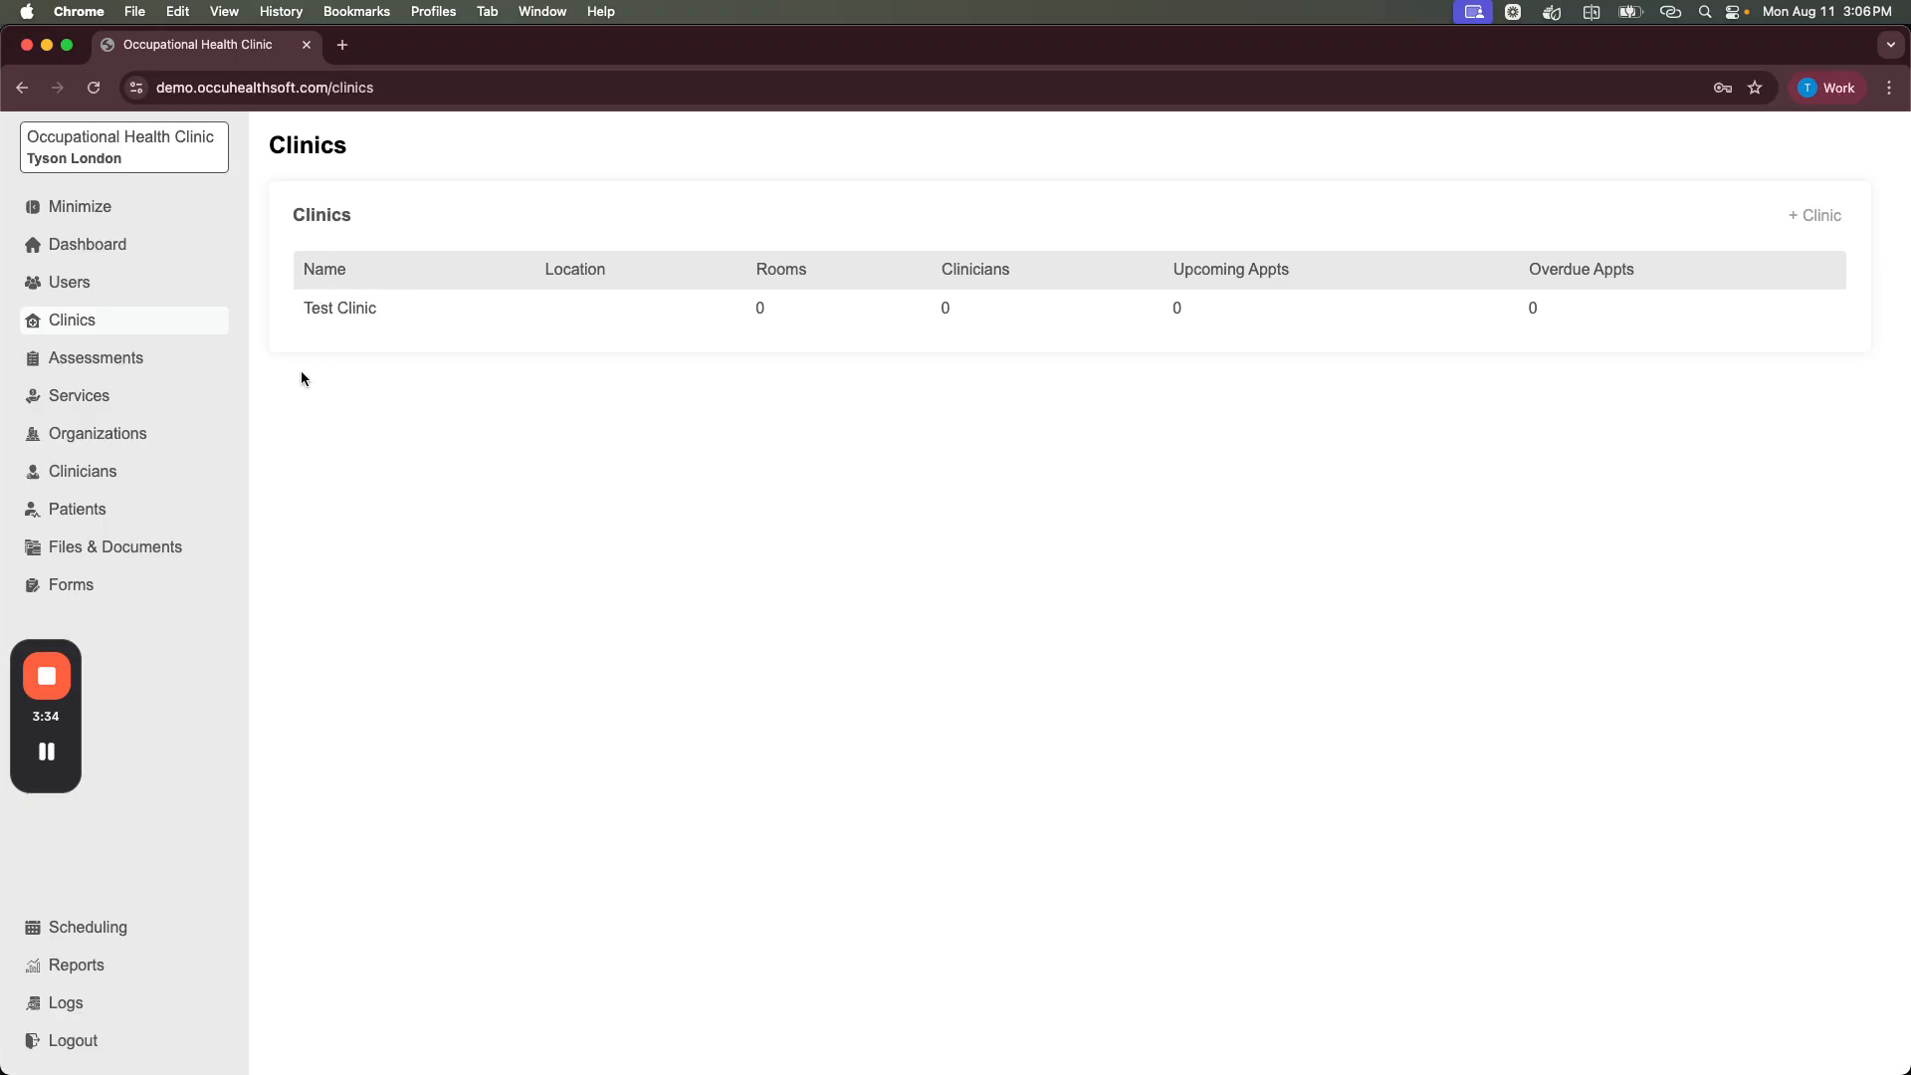
left_click(87, 364)
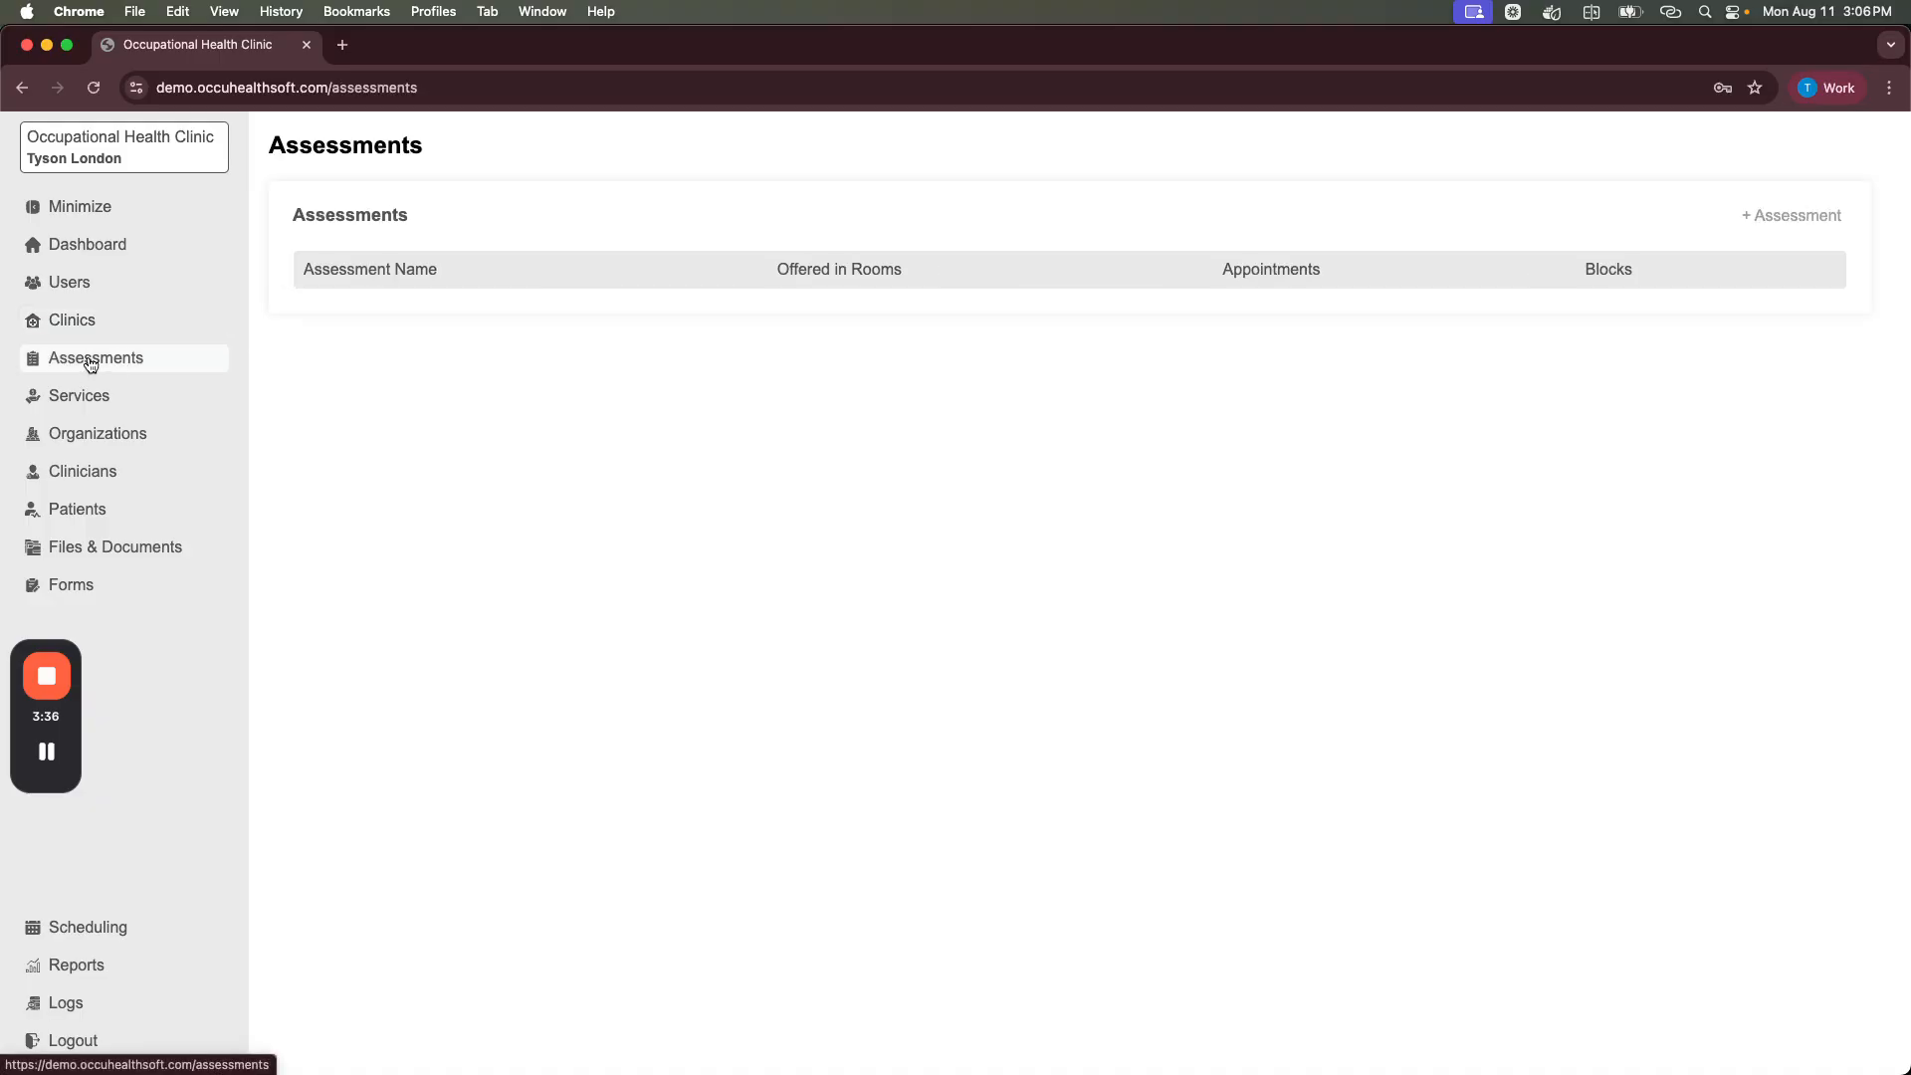
Step: Add the 'Drug & Alcohol' and 'Mask Fit' assessments
left_click(1779, 216)
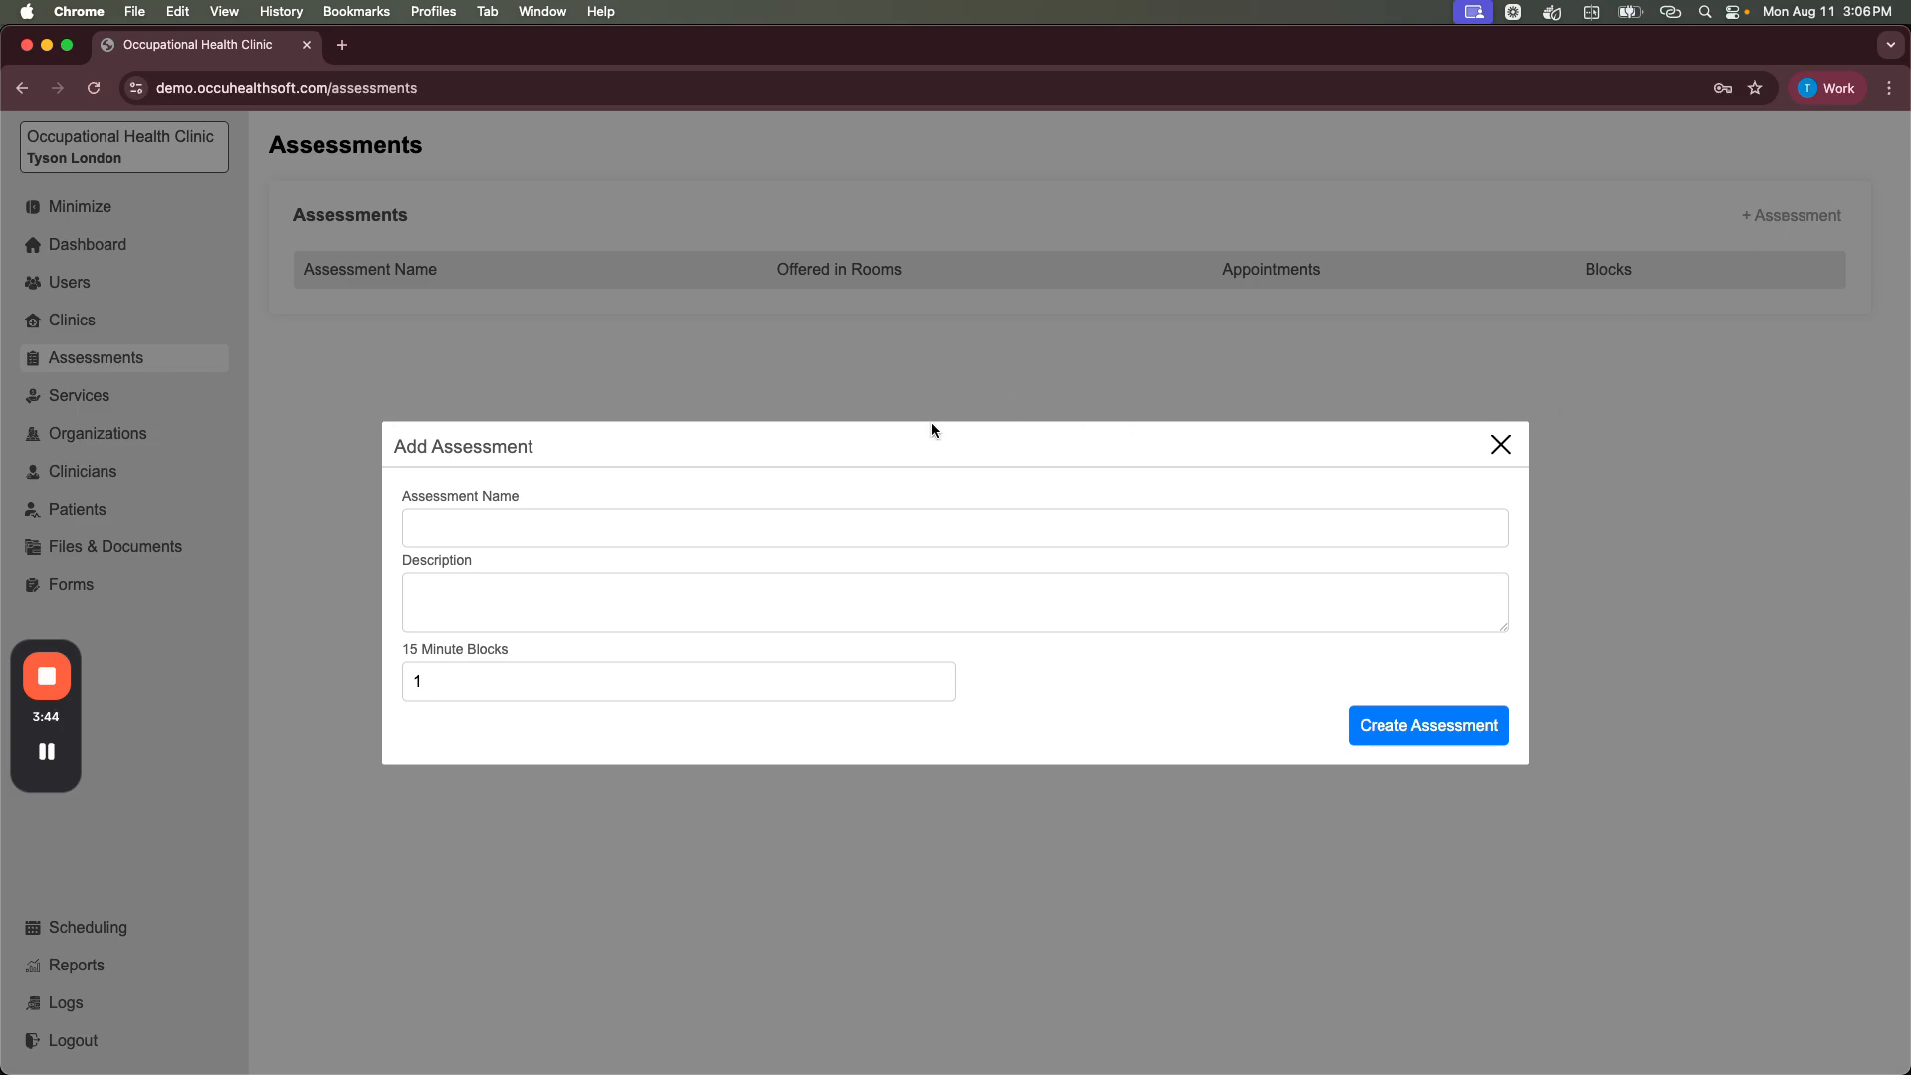
left_click(893, 527)
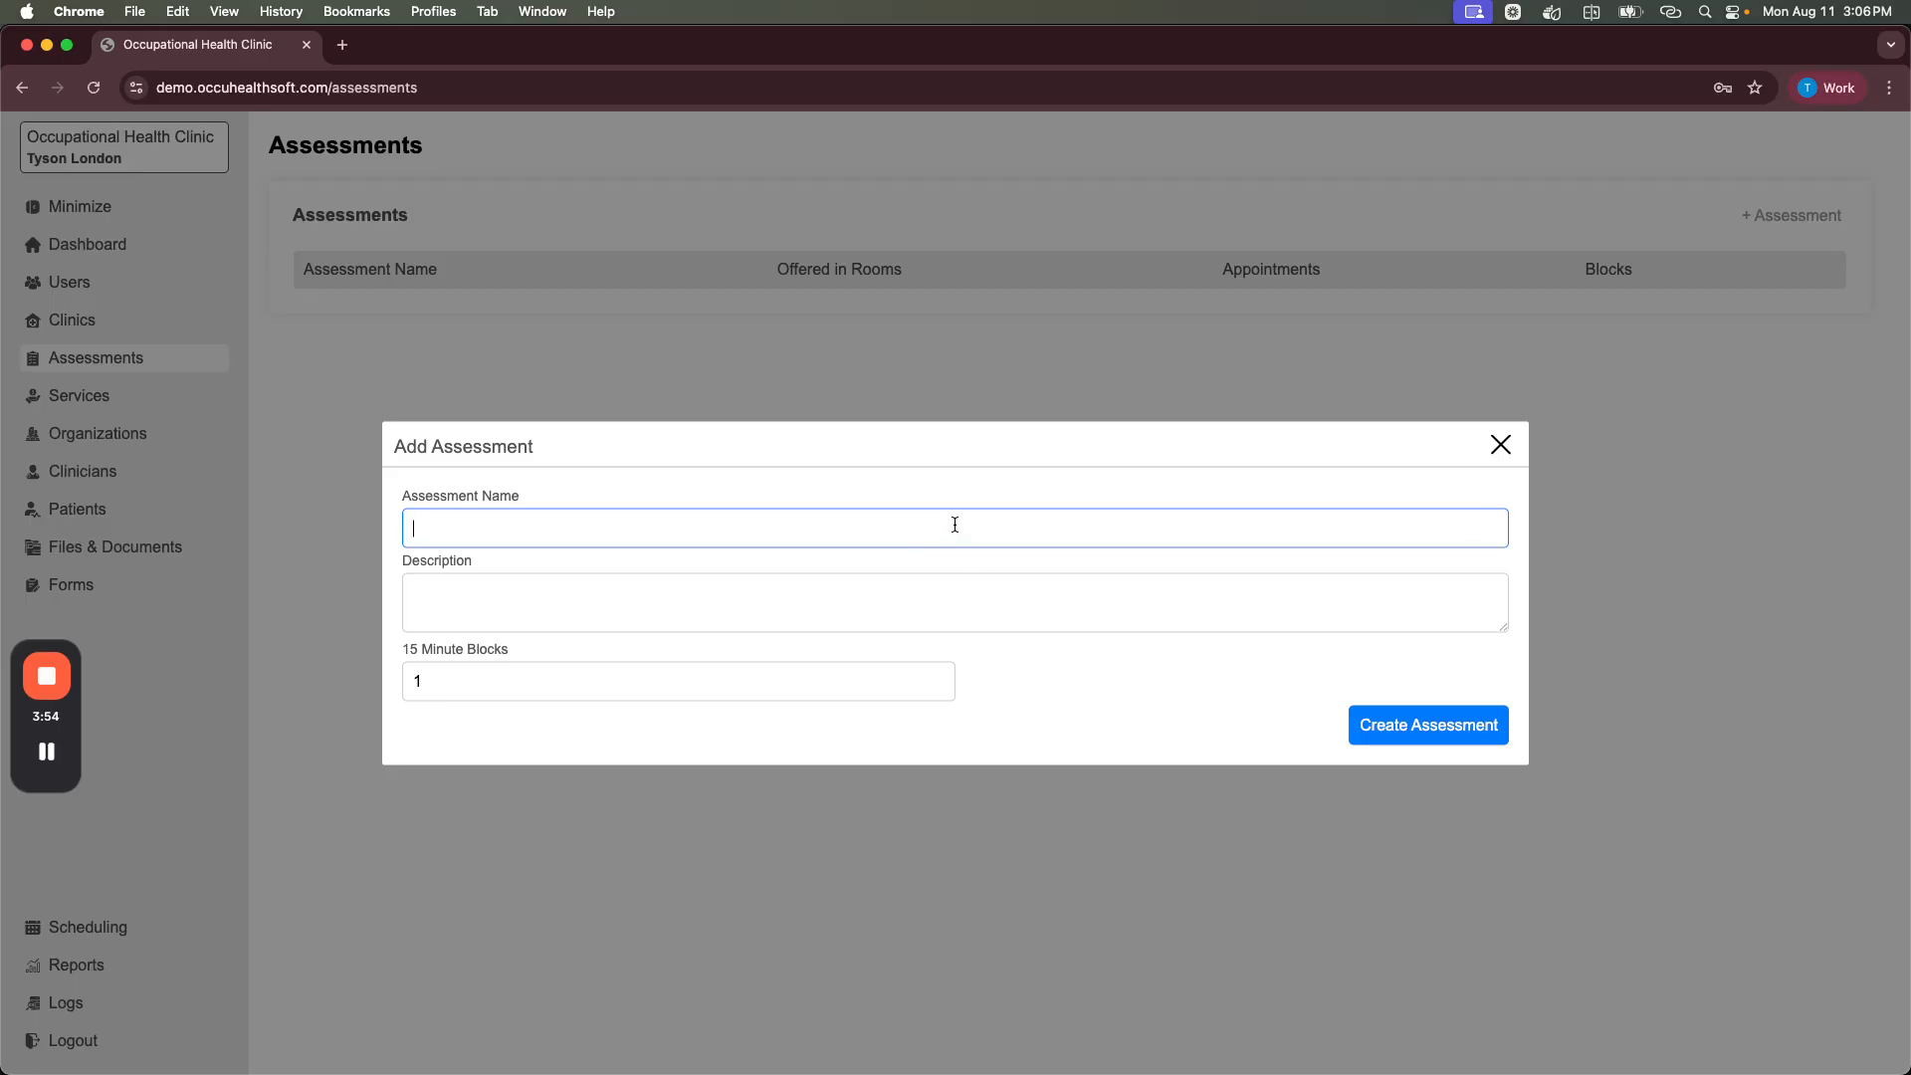
type("Drug & Alcohol")
left_click(610, 600)
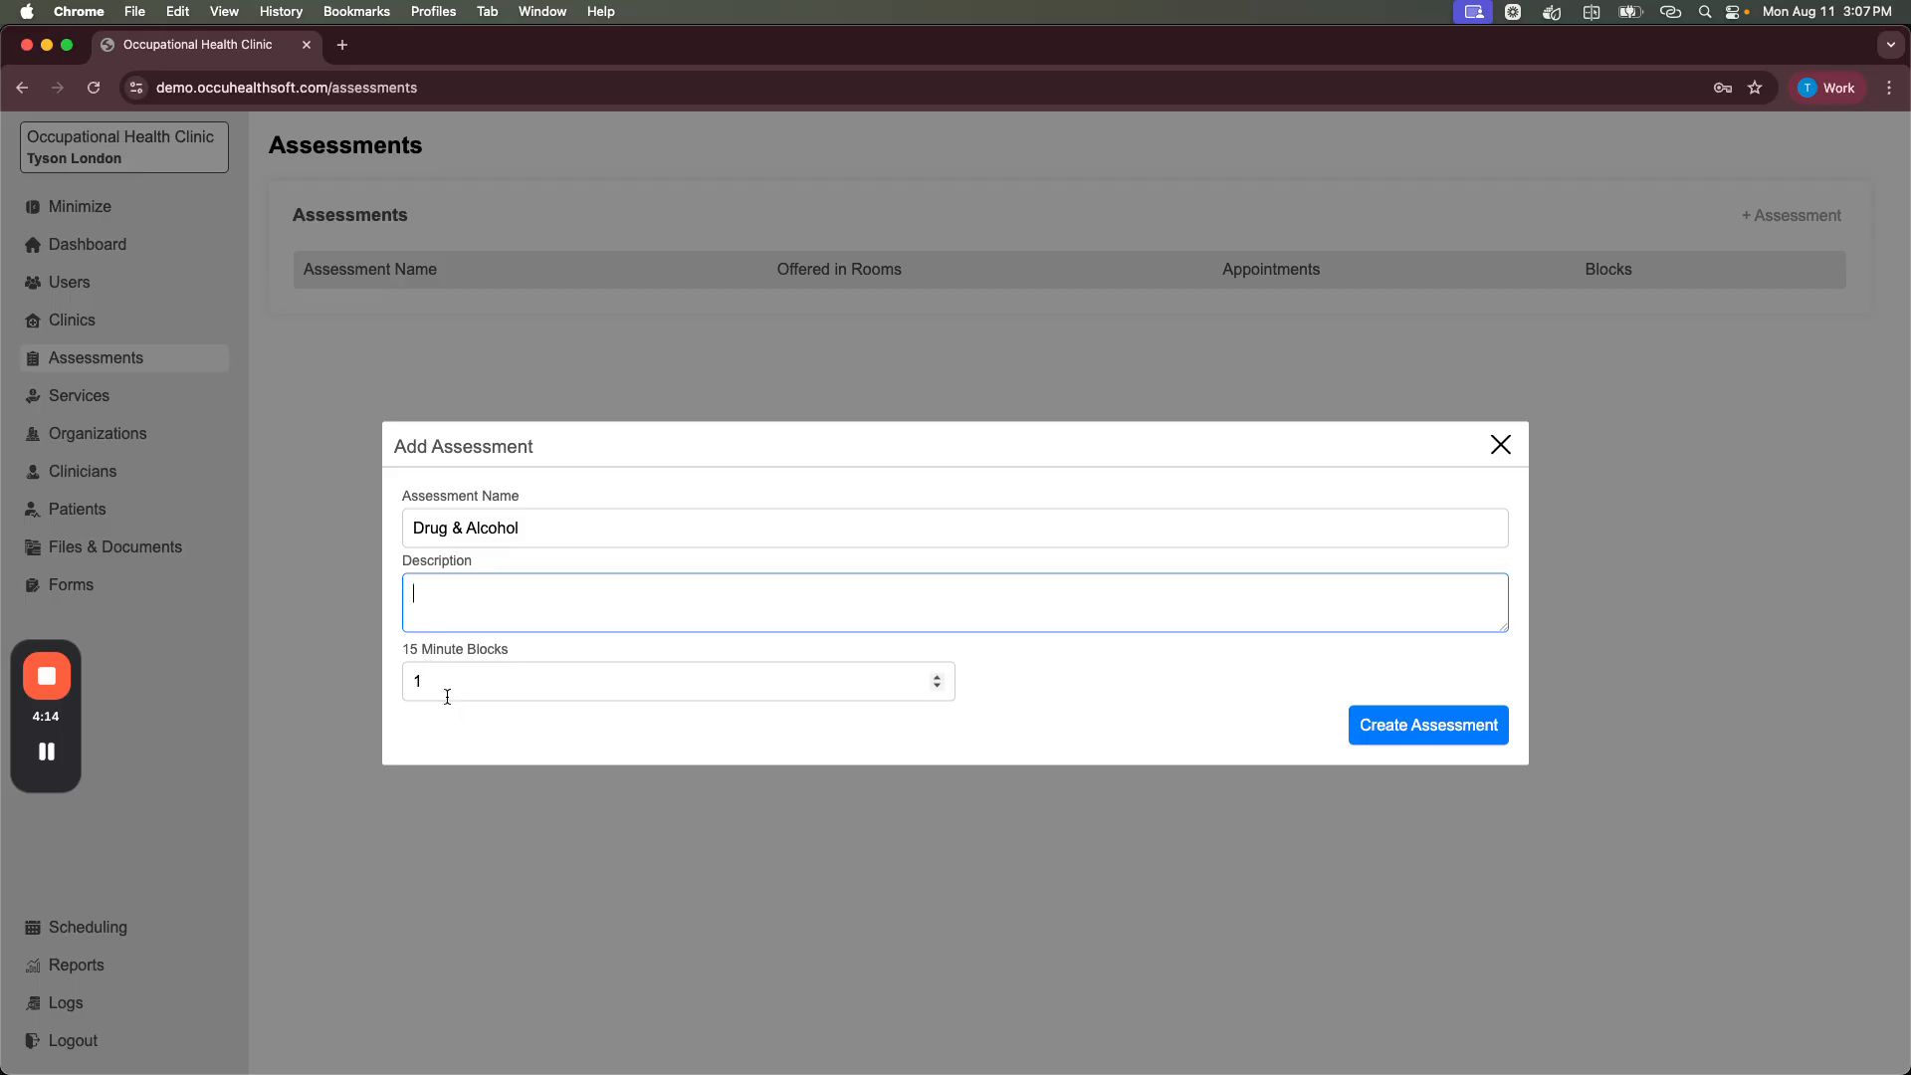
left_click(1440, 733)
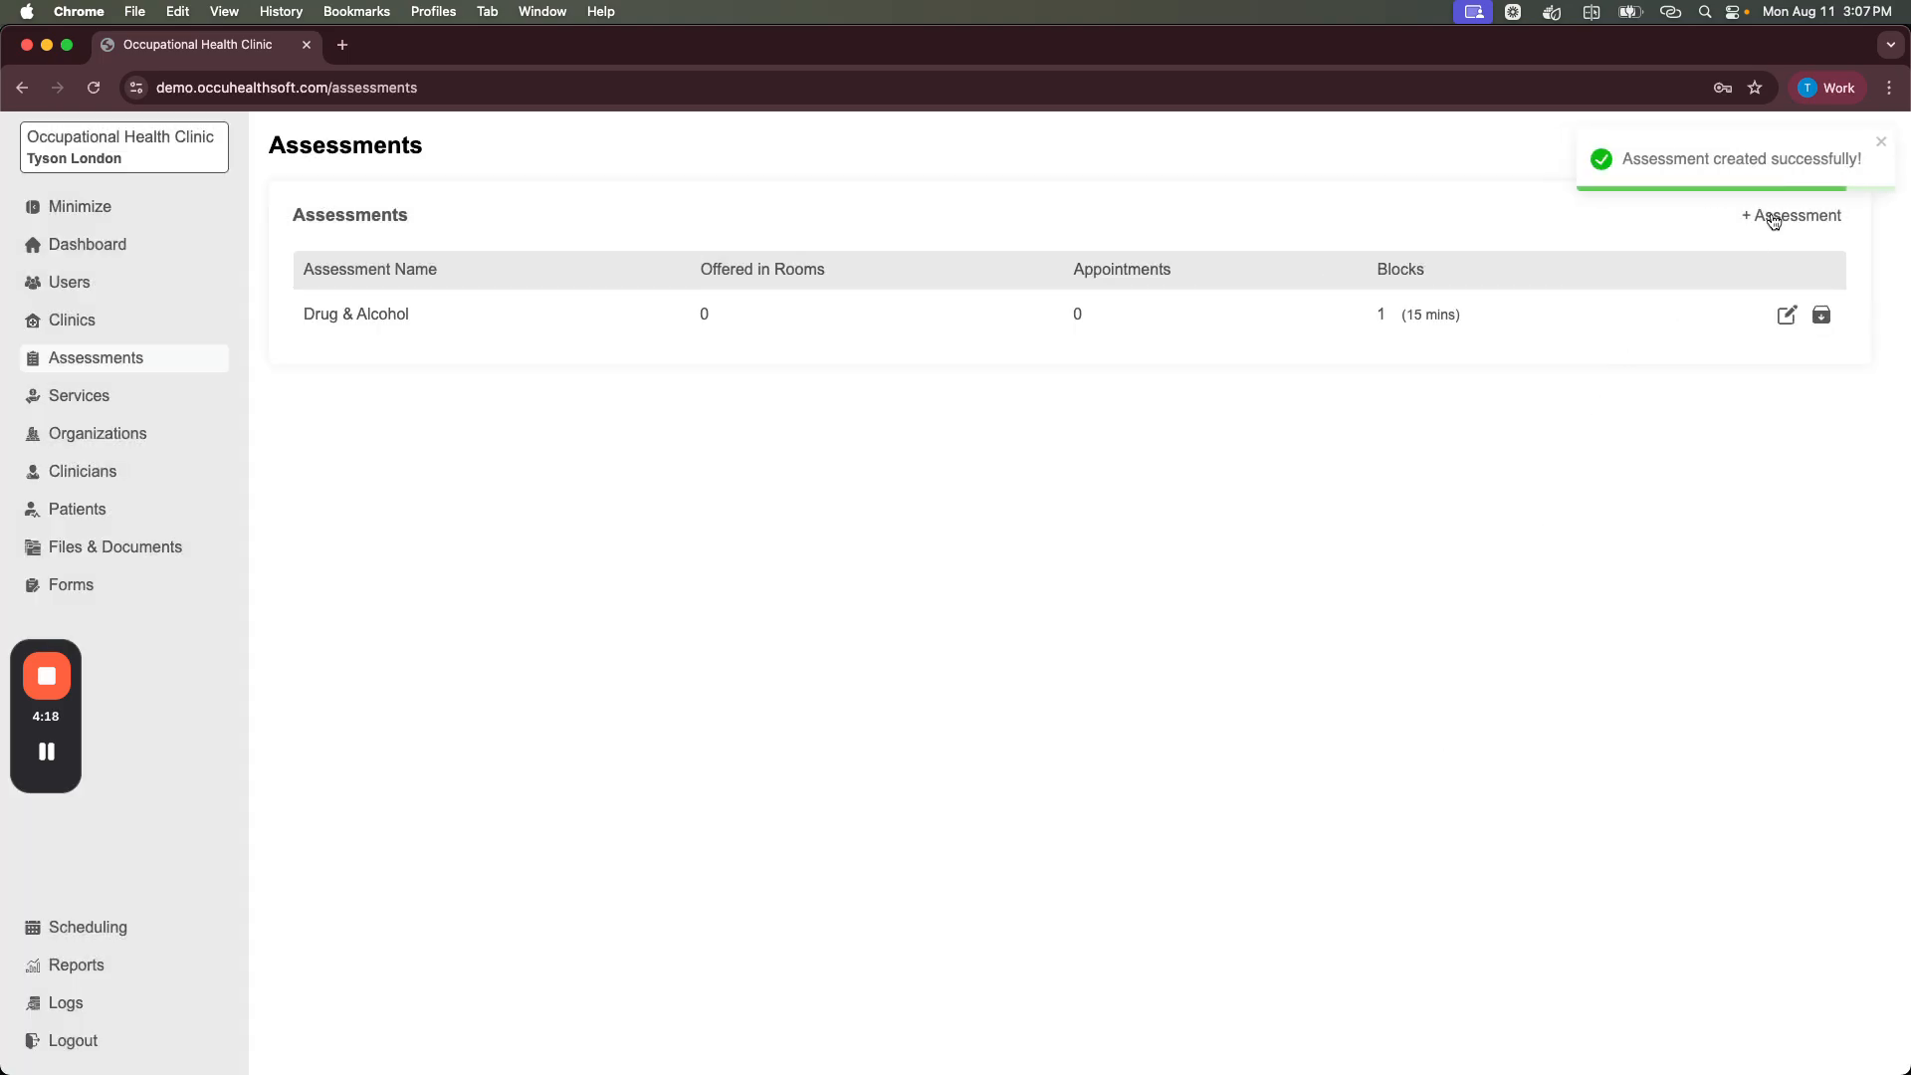
left_click(1773, 220)
left_click(758, 528)
type("Mask Fit")
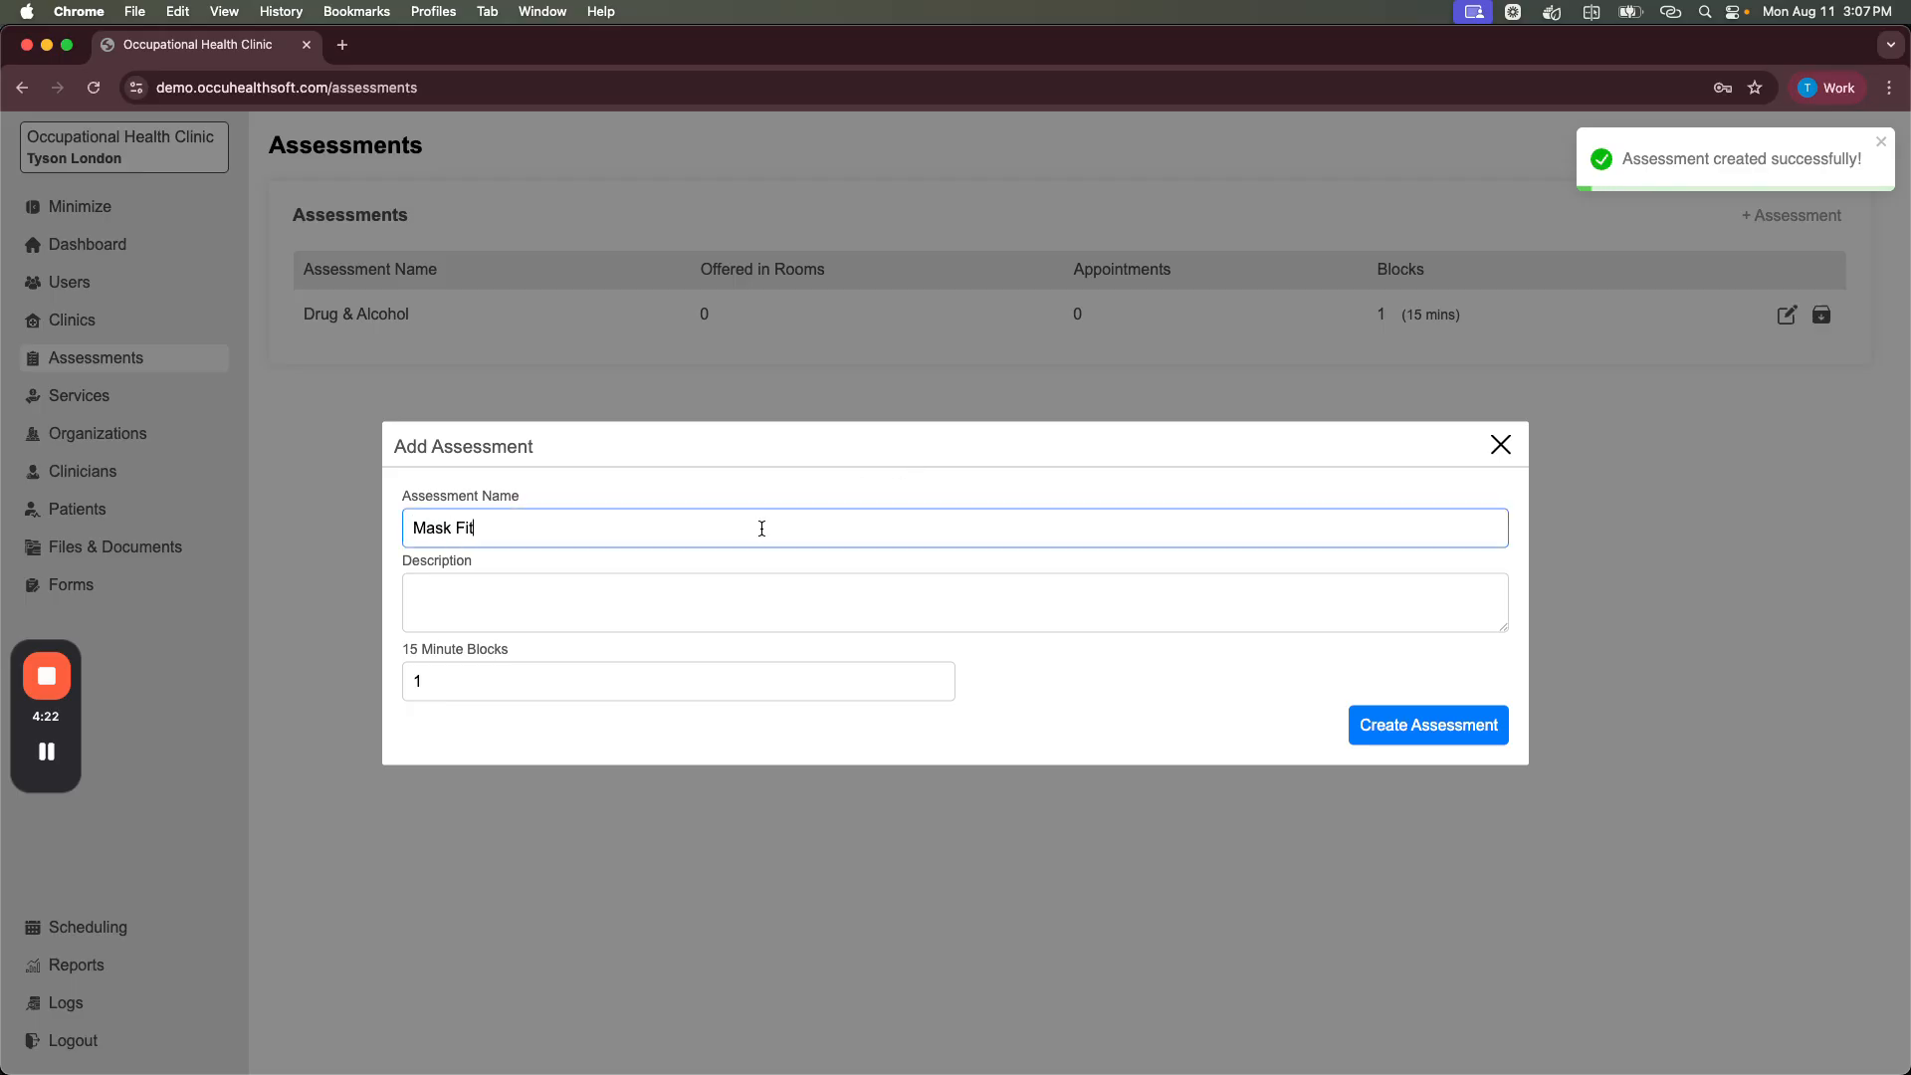
left_click(1411, 736)
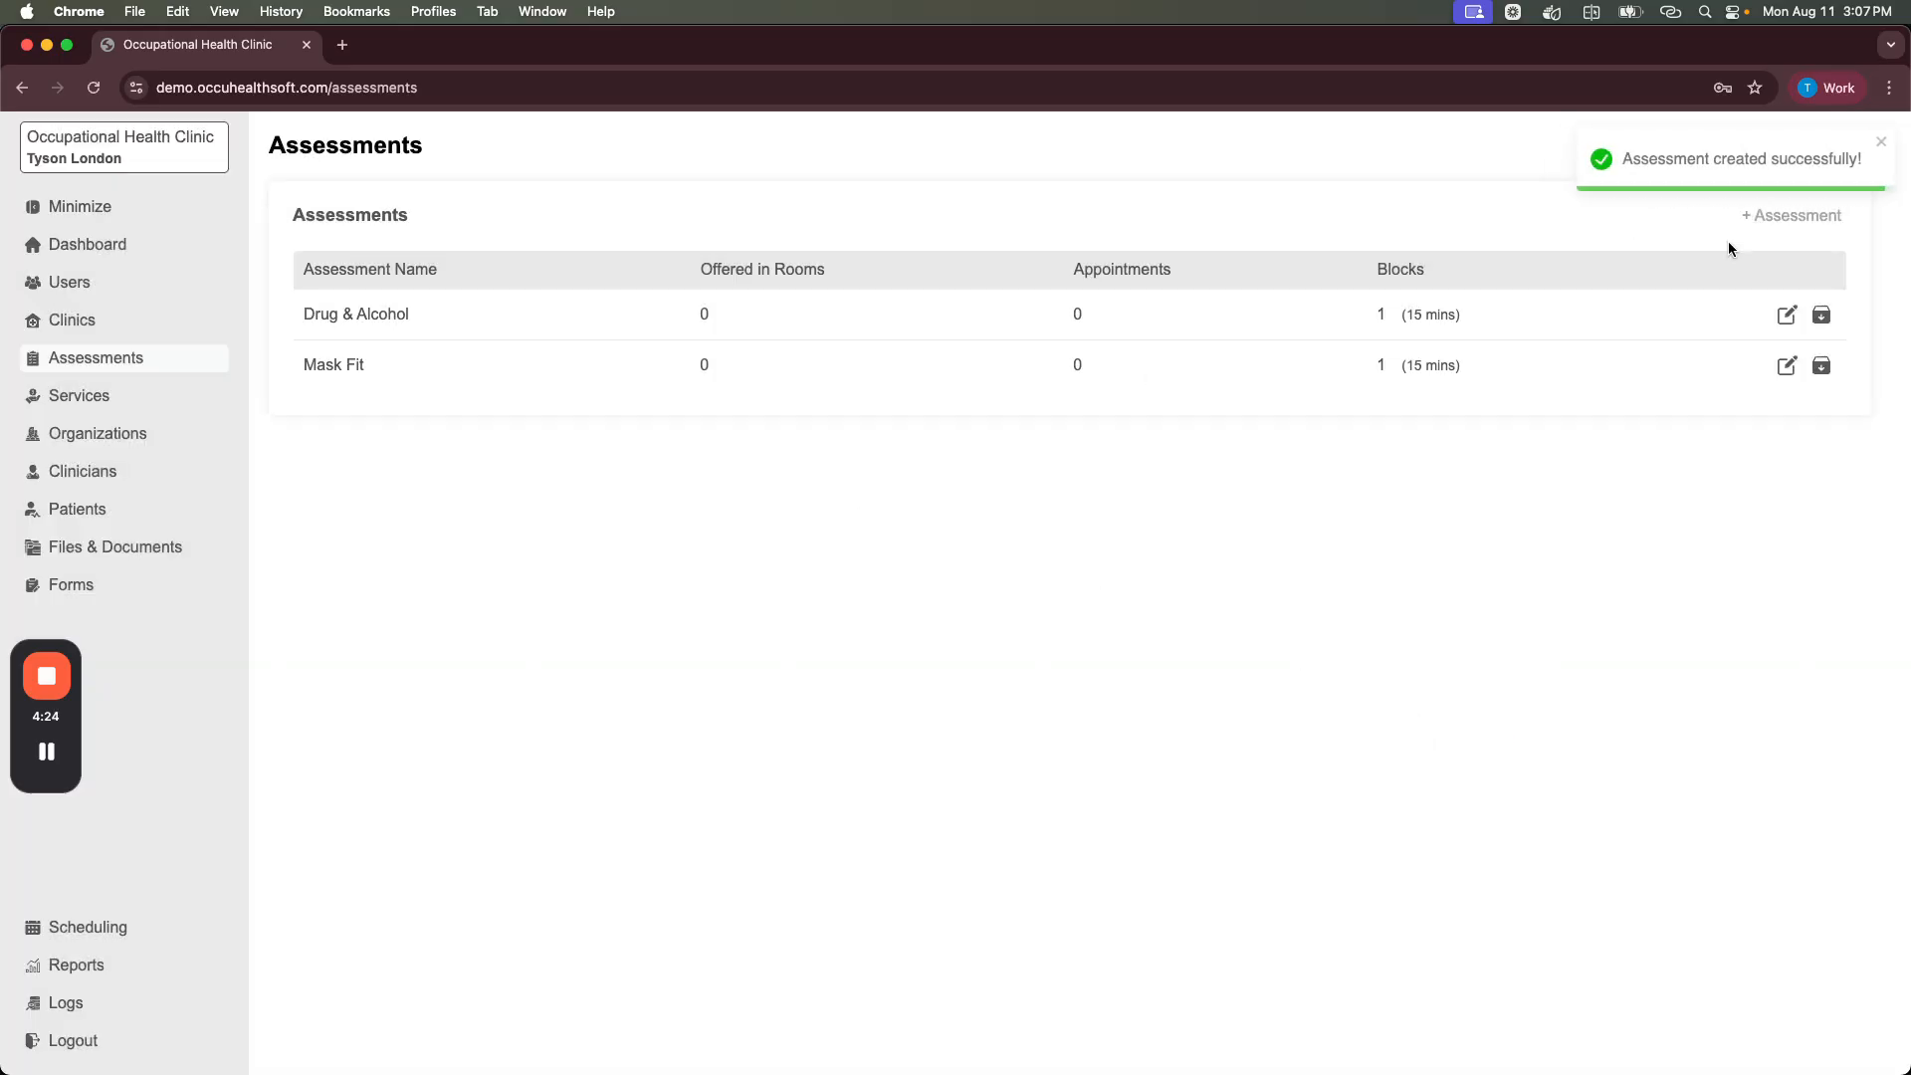
Step: Add a 'Nurse Medical' assessment lasting 2 fifteen-minute blocks
left_click(1808, 228)
left_click(625, 523)
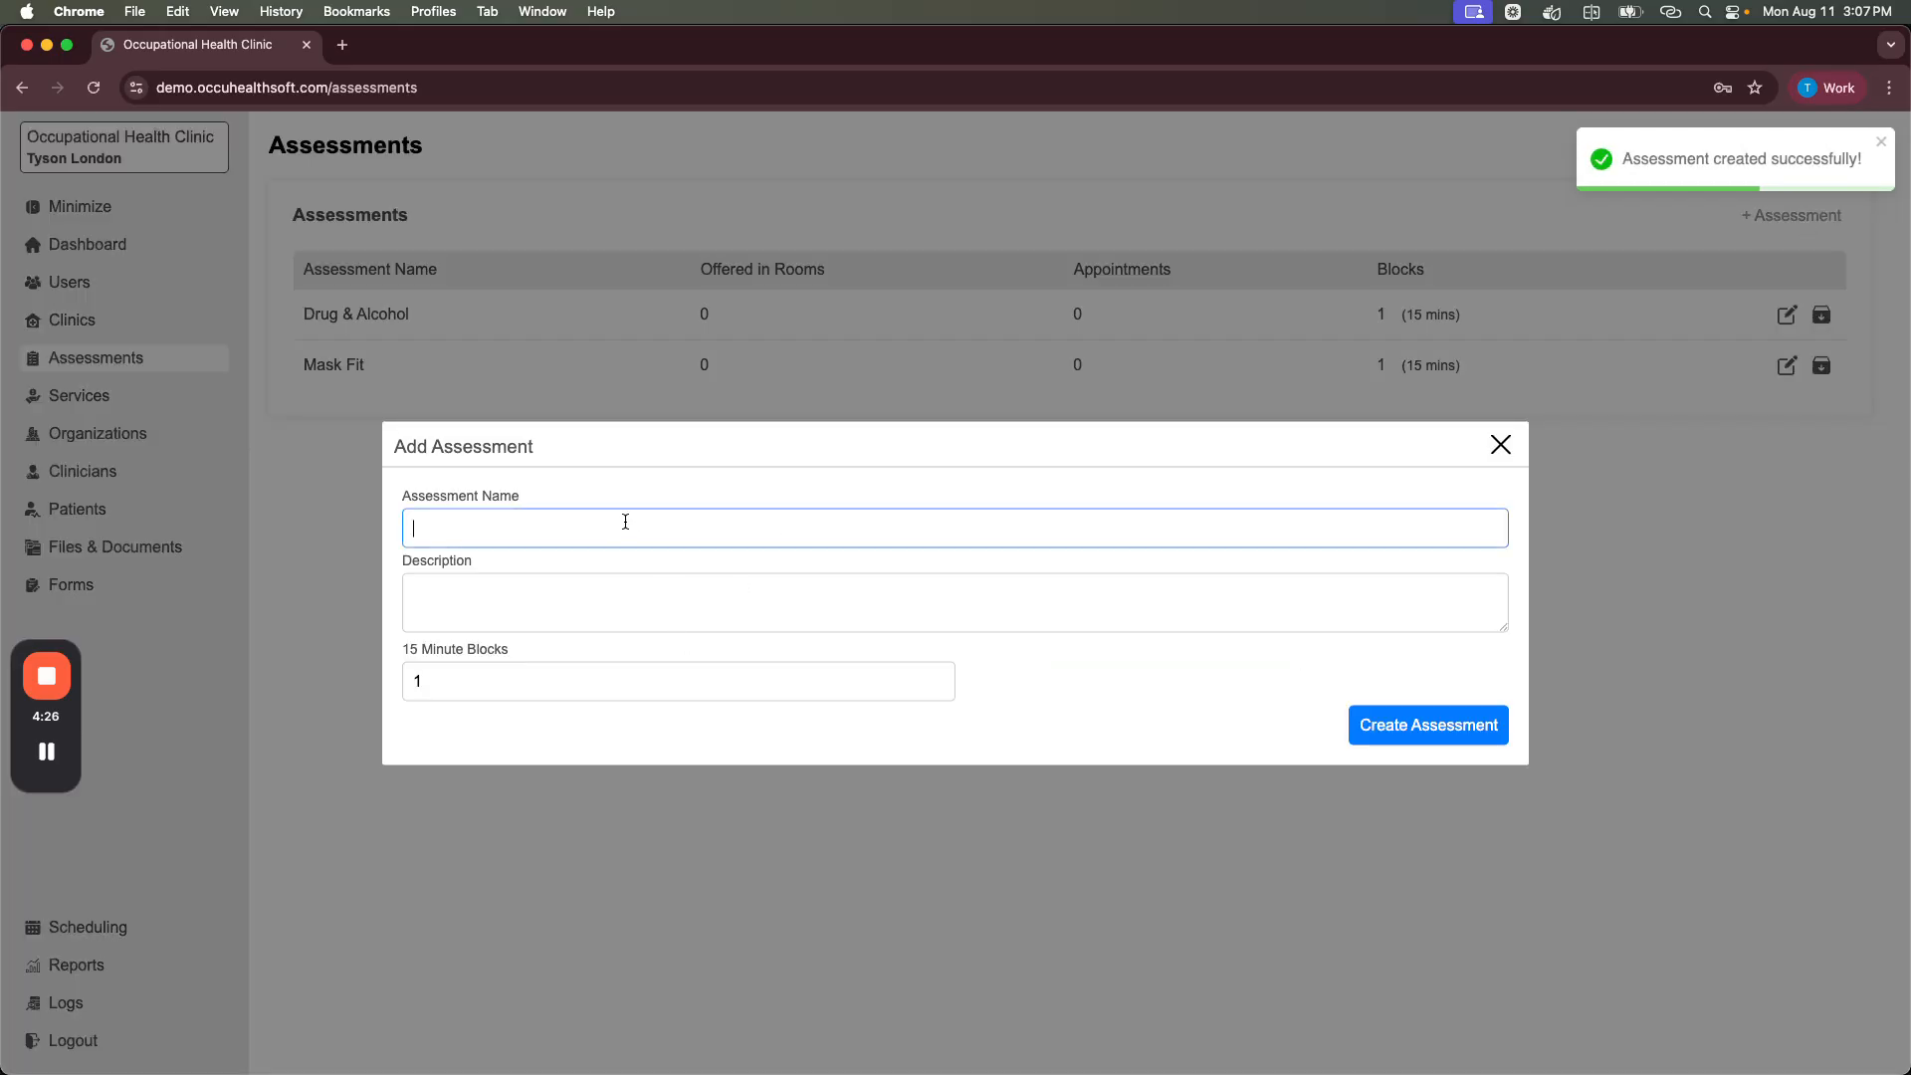
type("Nurse Medical")
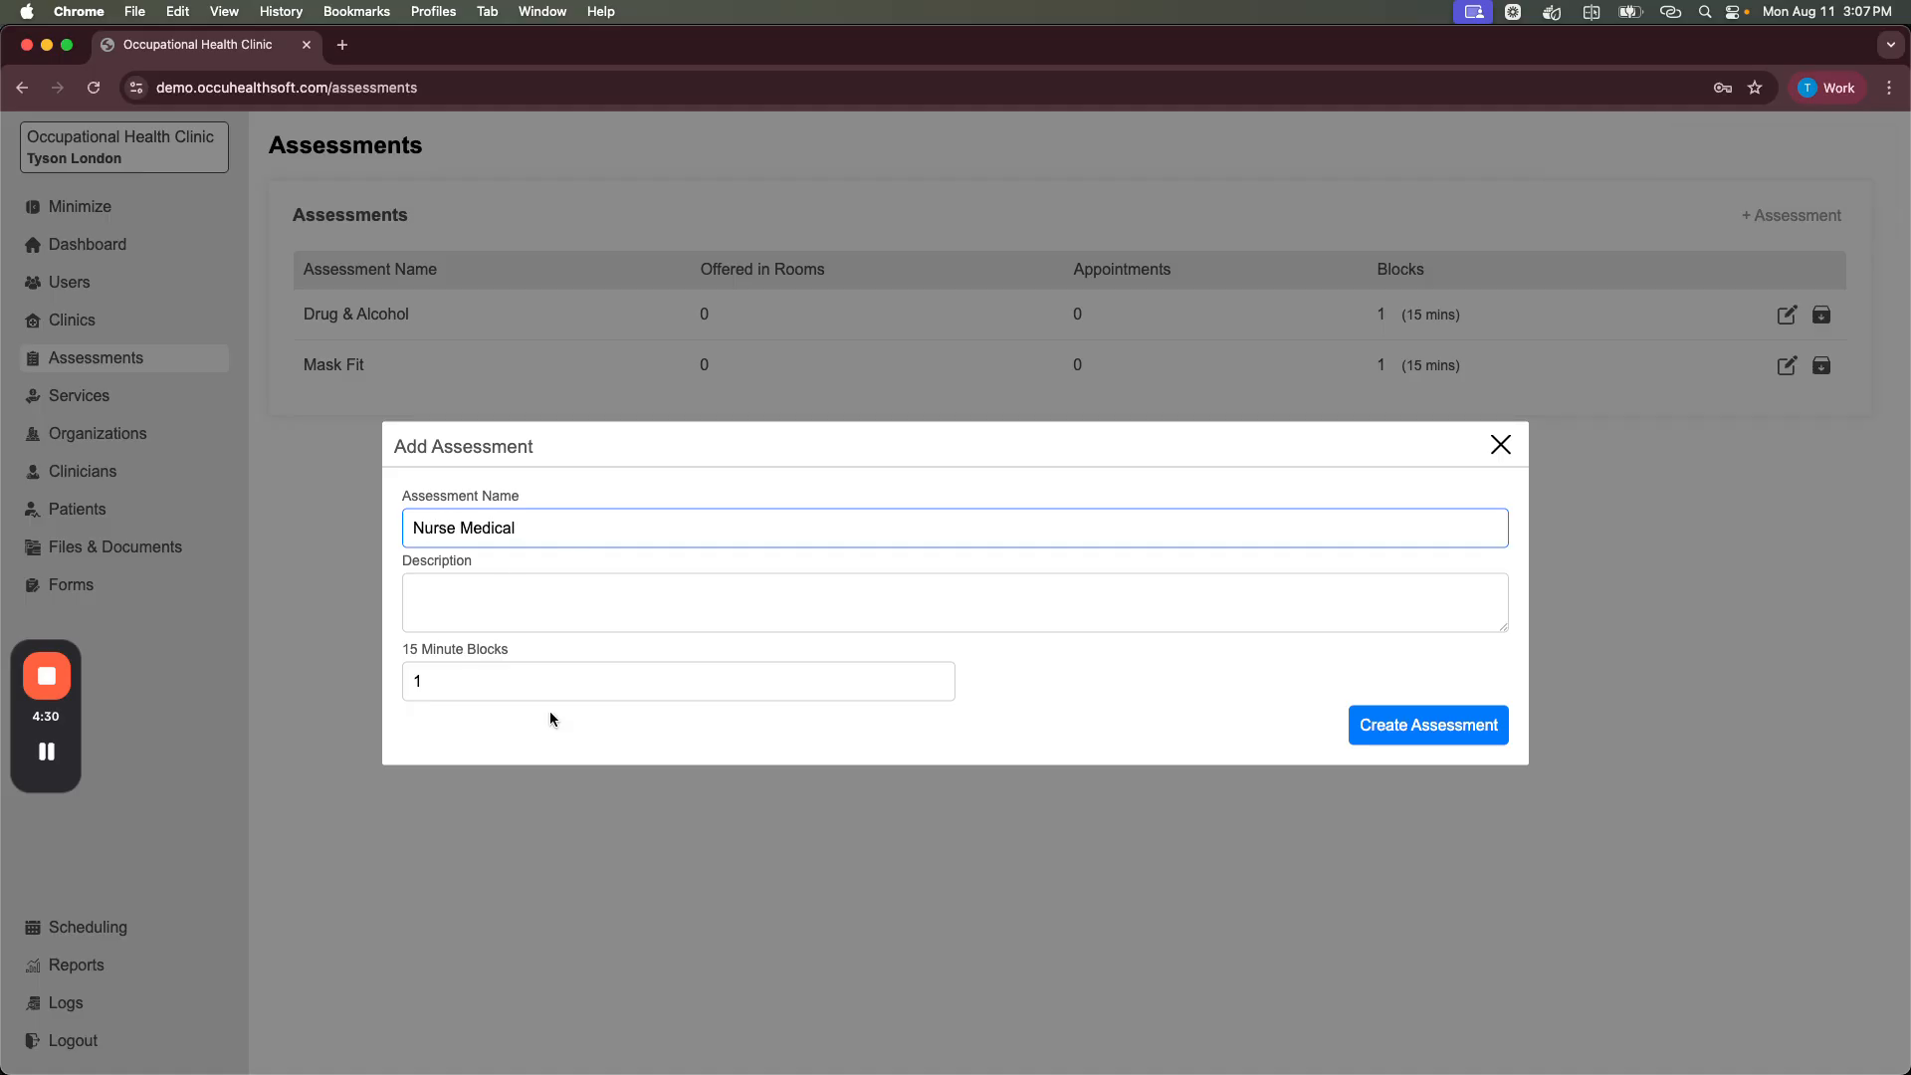
left_click(937, 676)
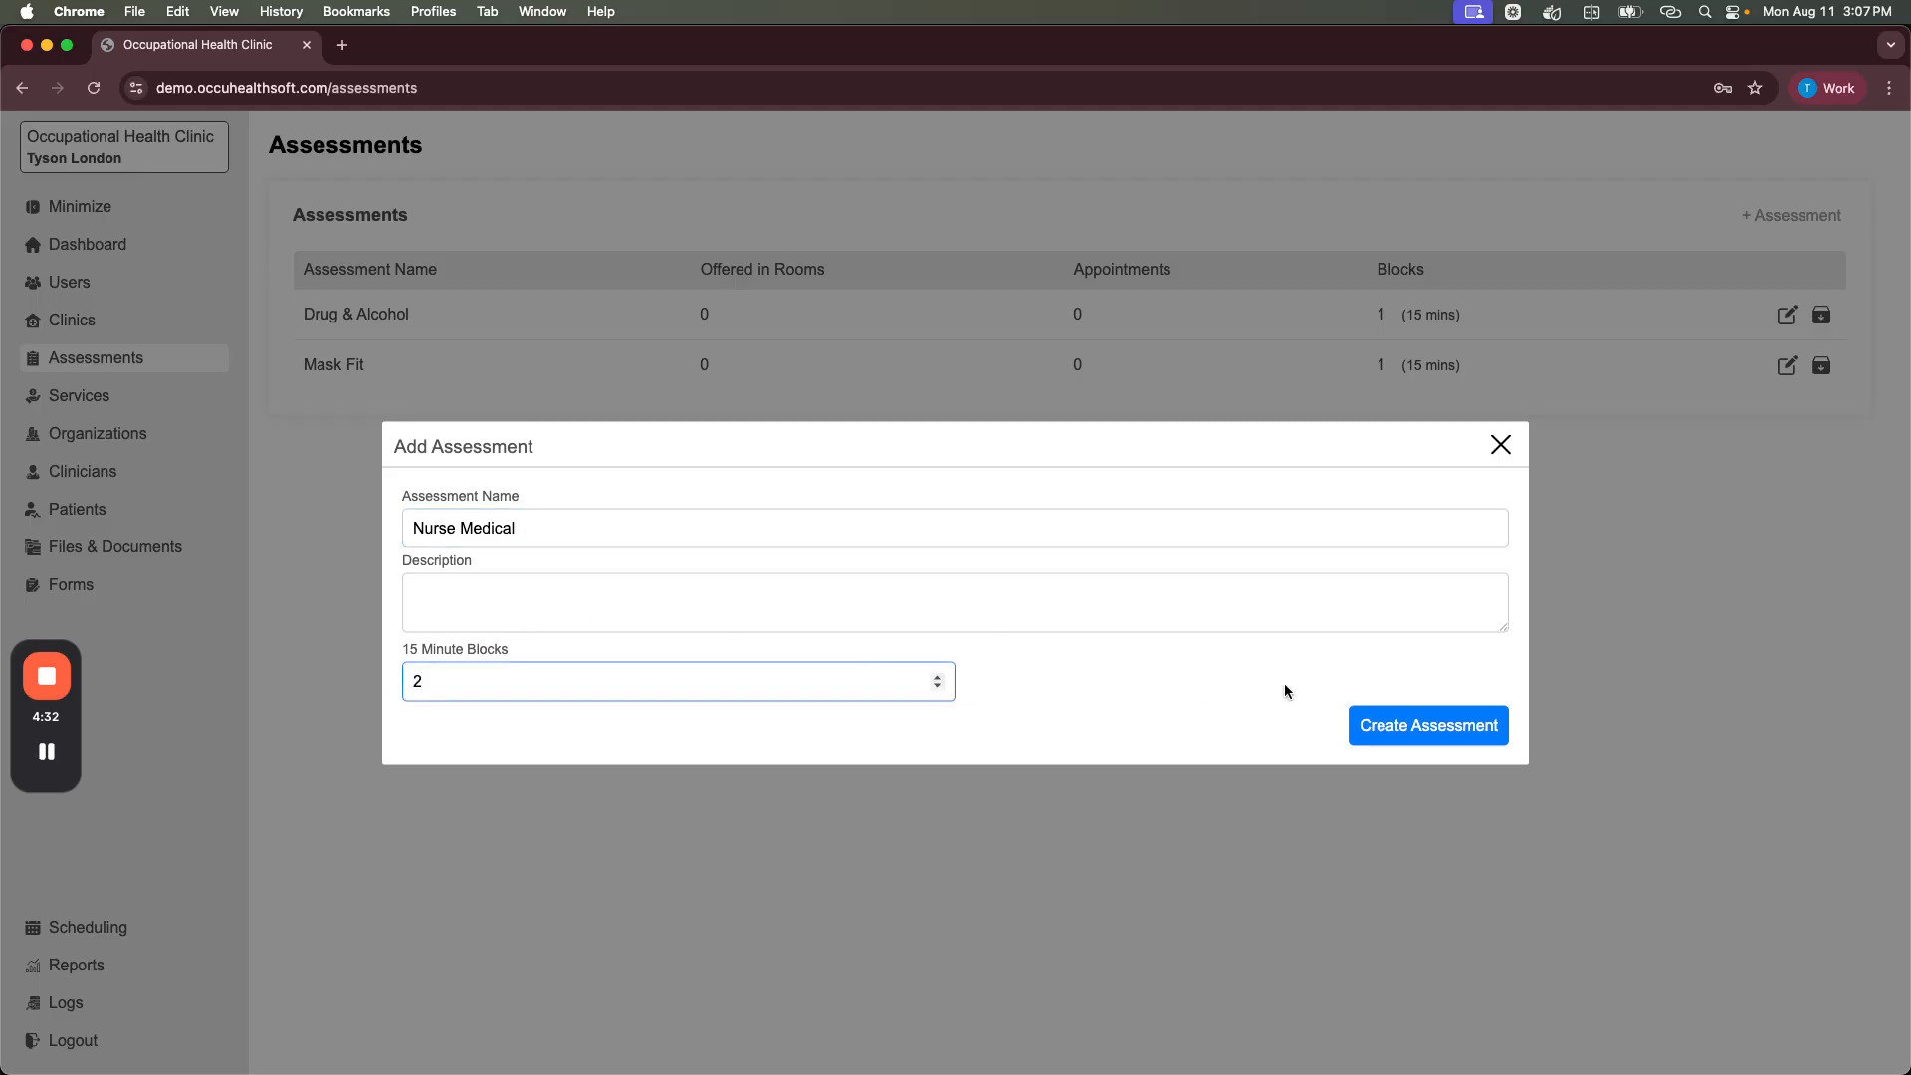
left_click(1425, 724)
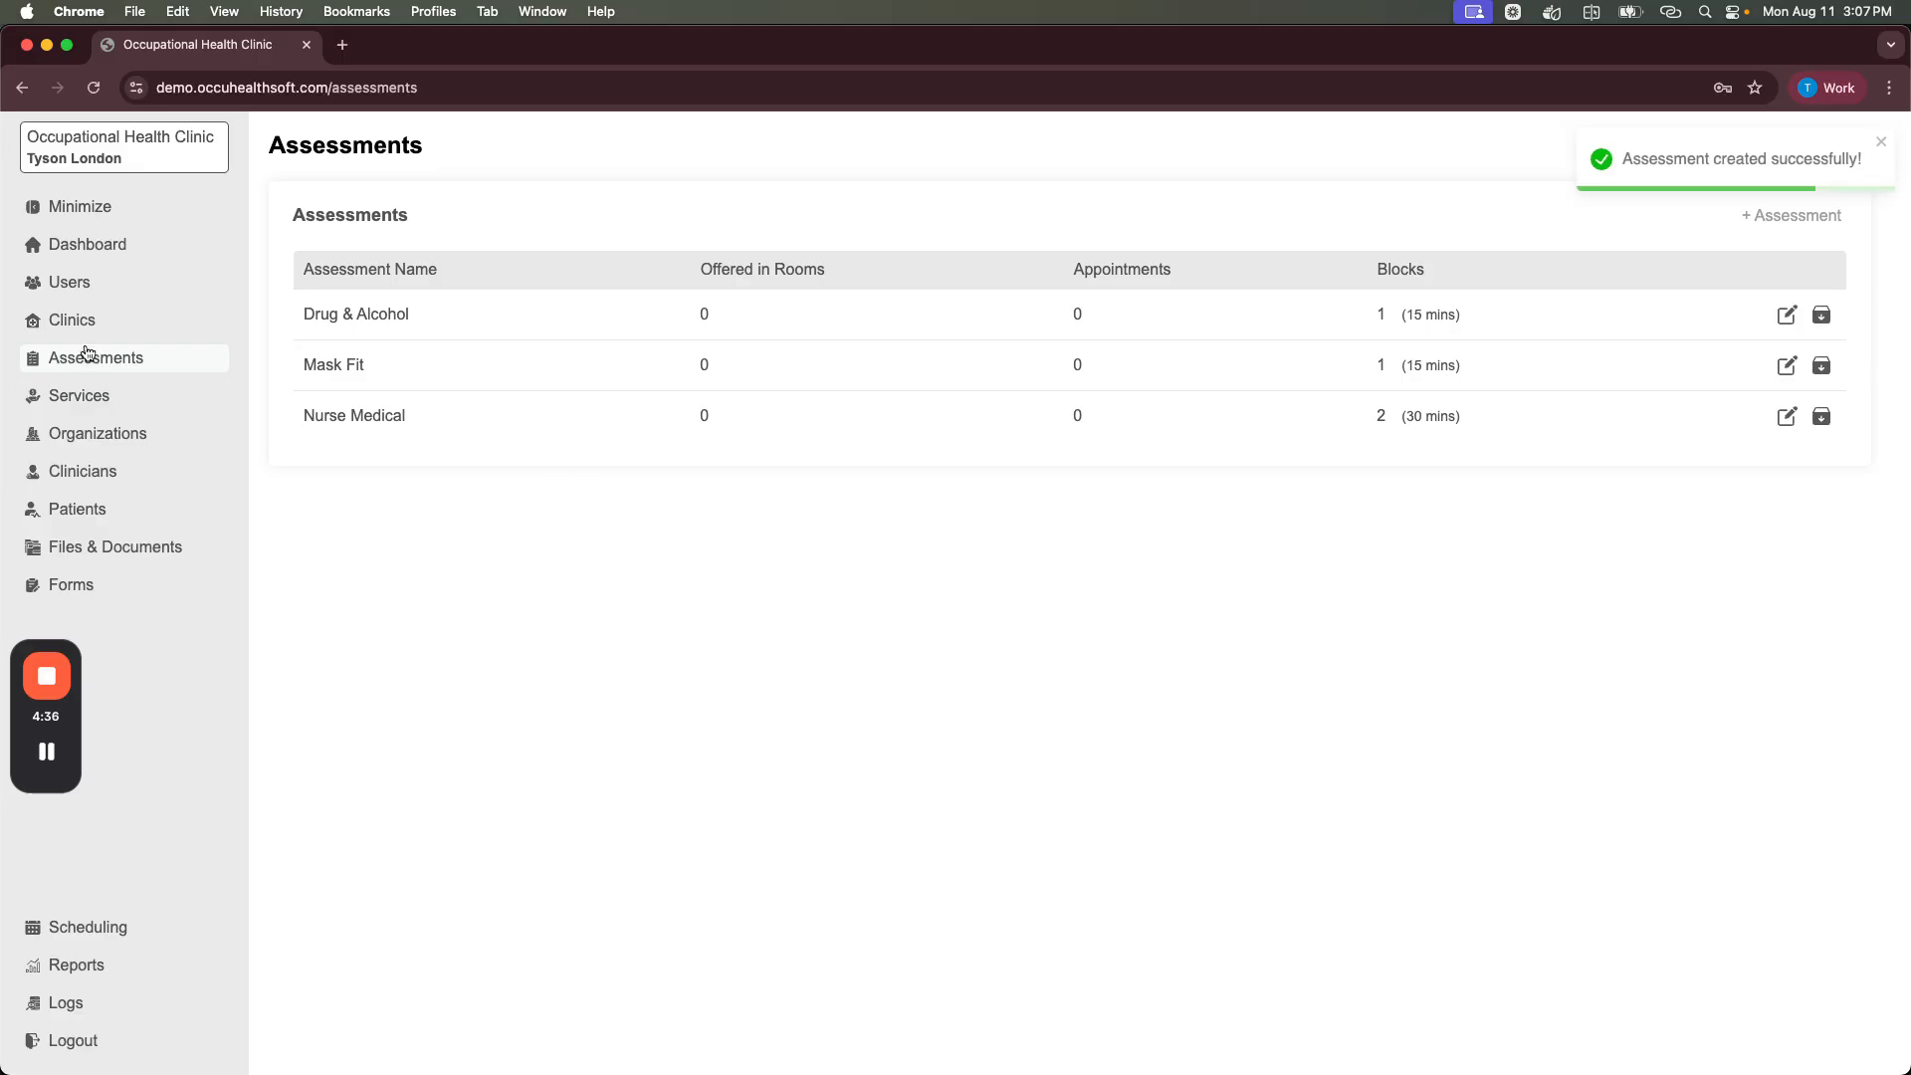
left_click(74, 322)
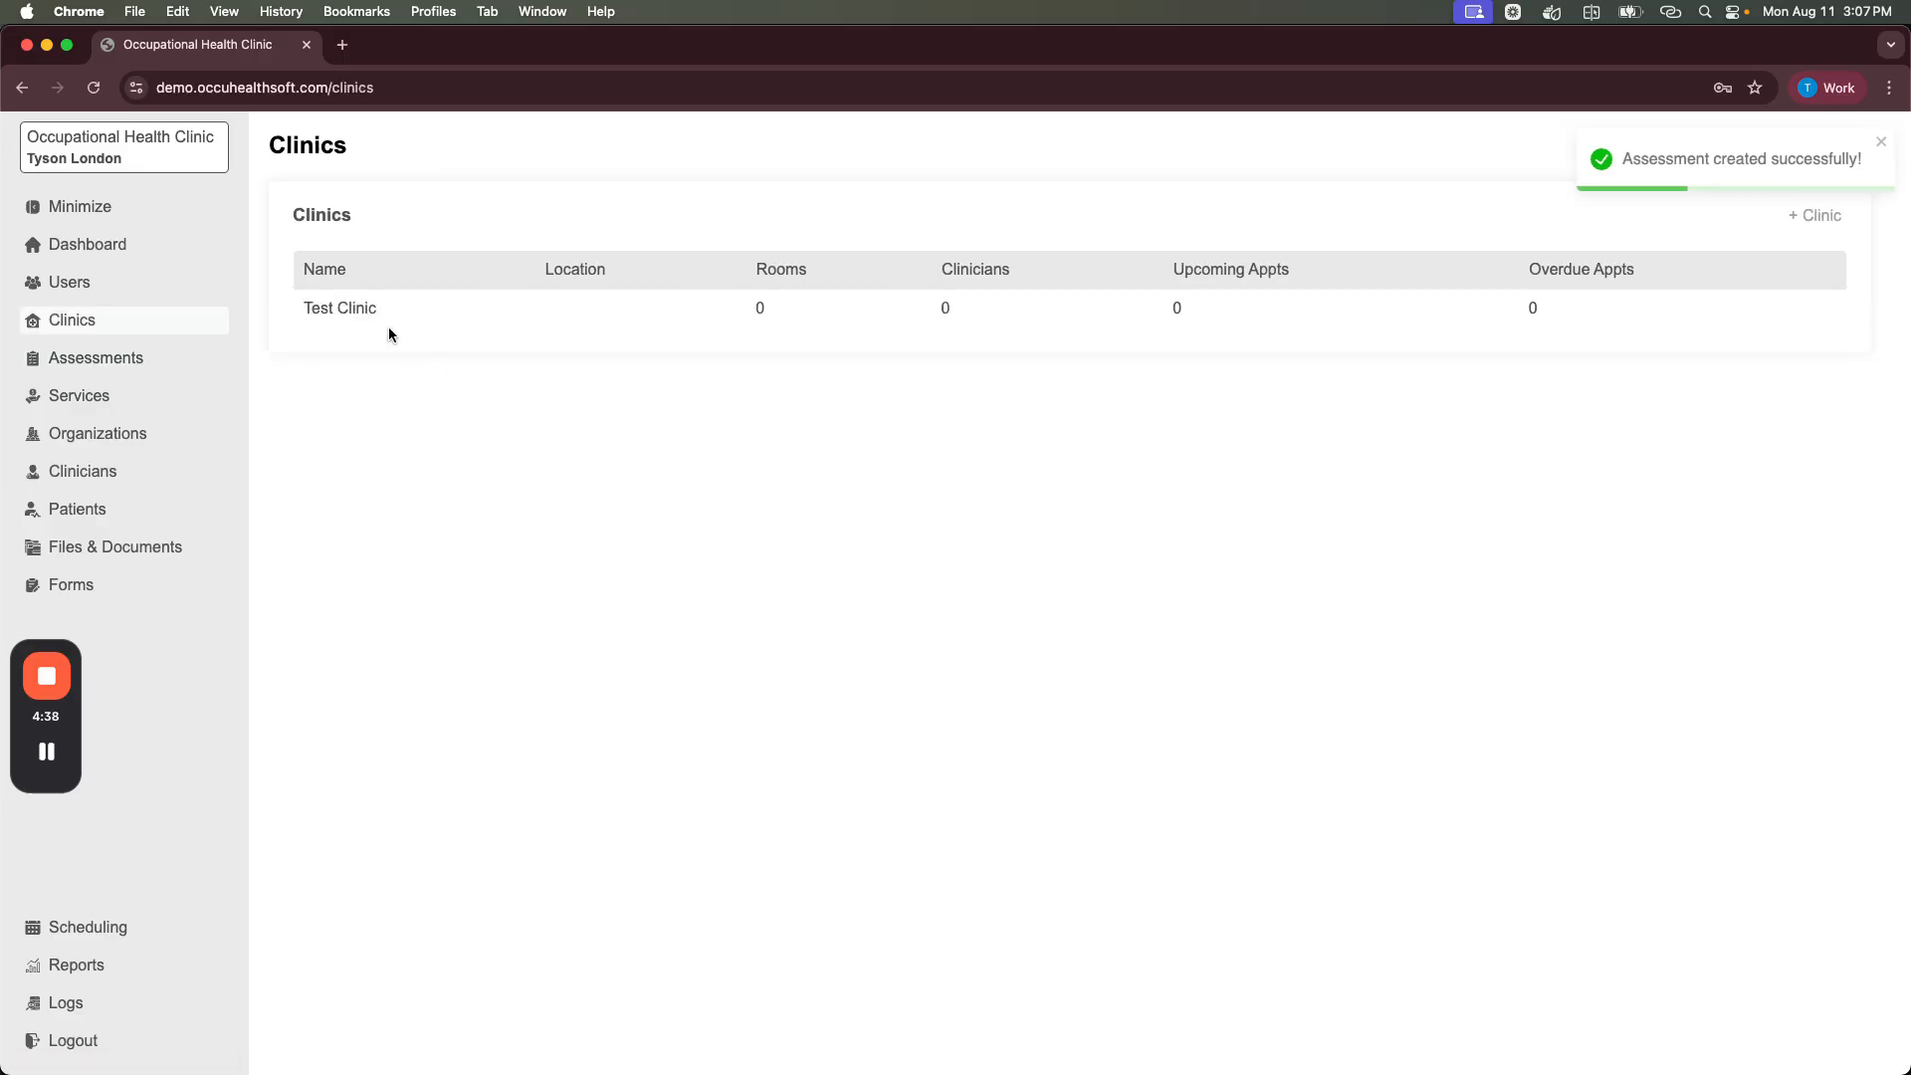
Step: Create a room named 'Room 1 (Audiometric)' under Test Clinic's Rooms tab
left_click(360, 315)
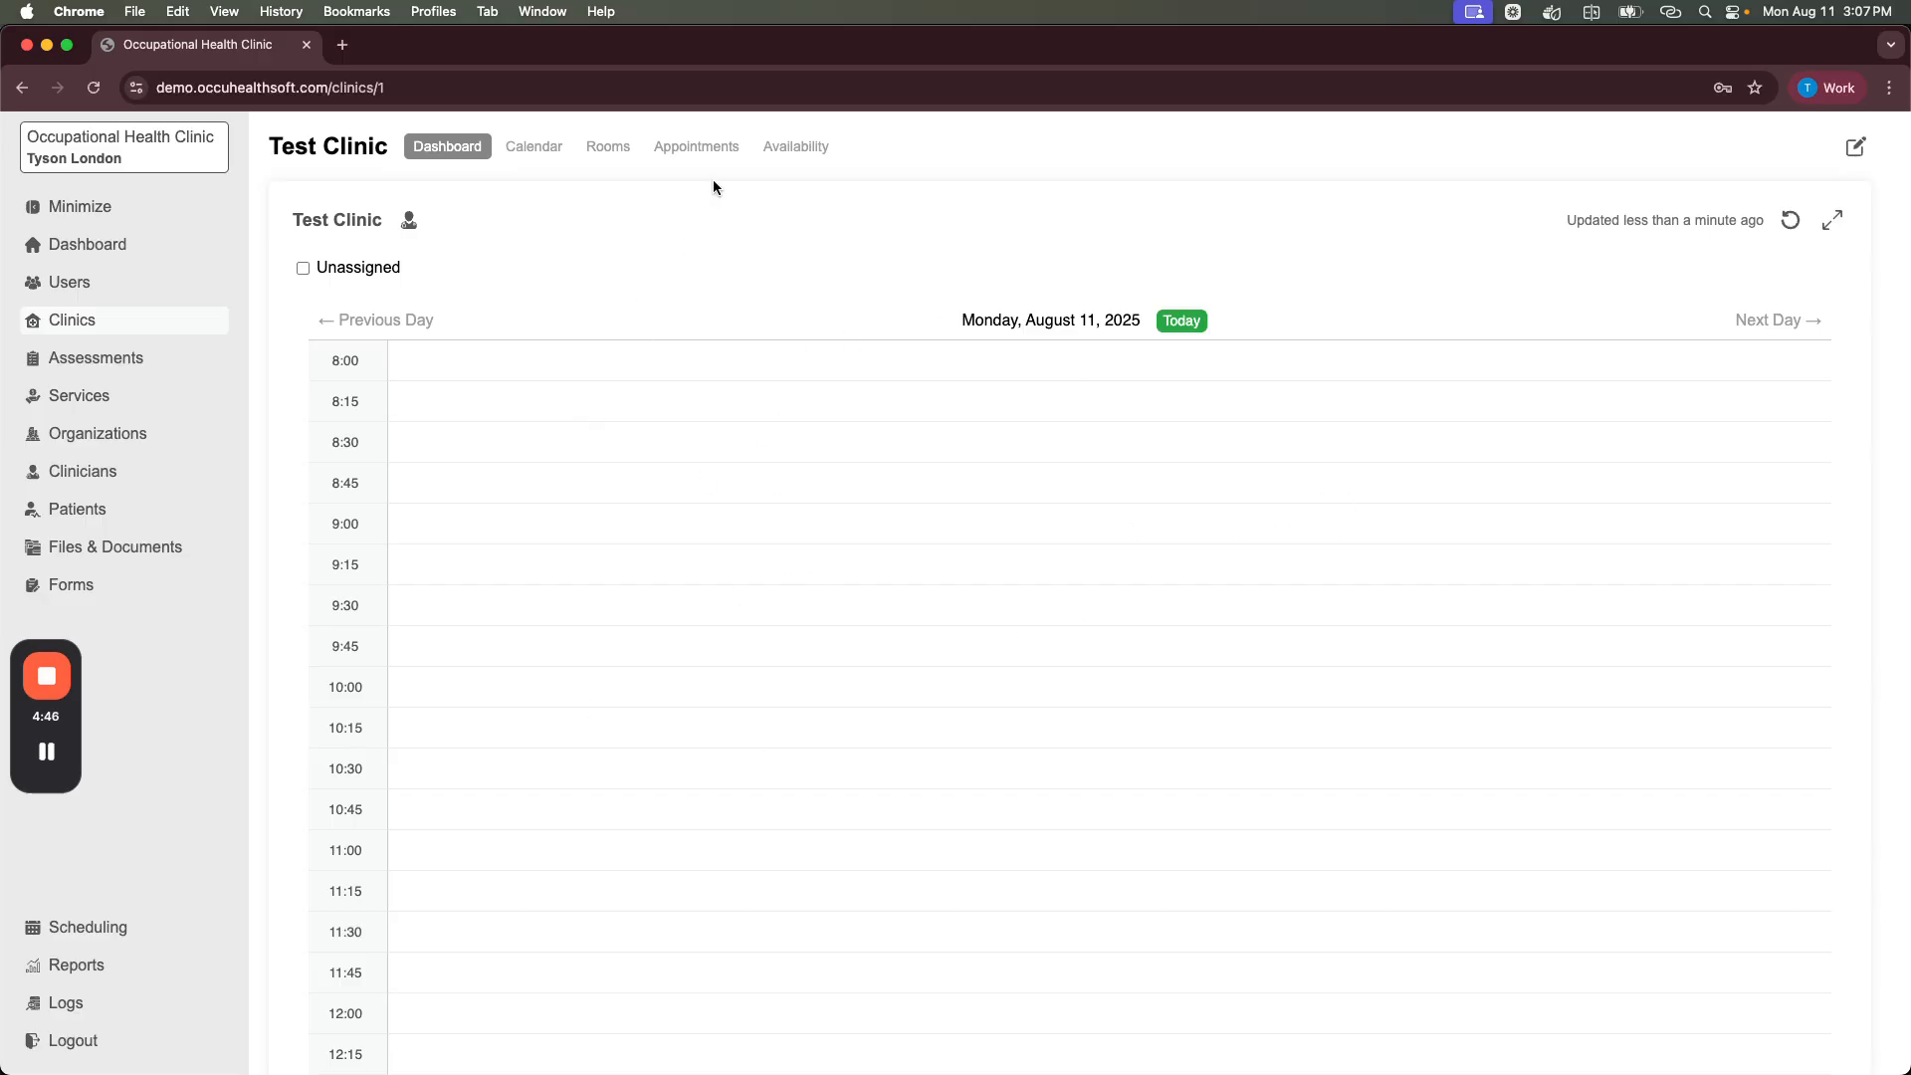
left_click(607, 147)
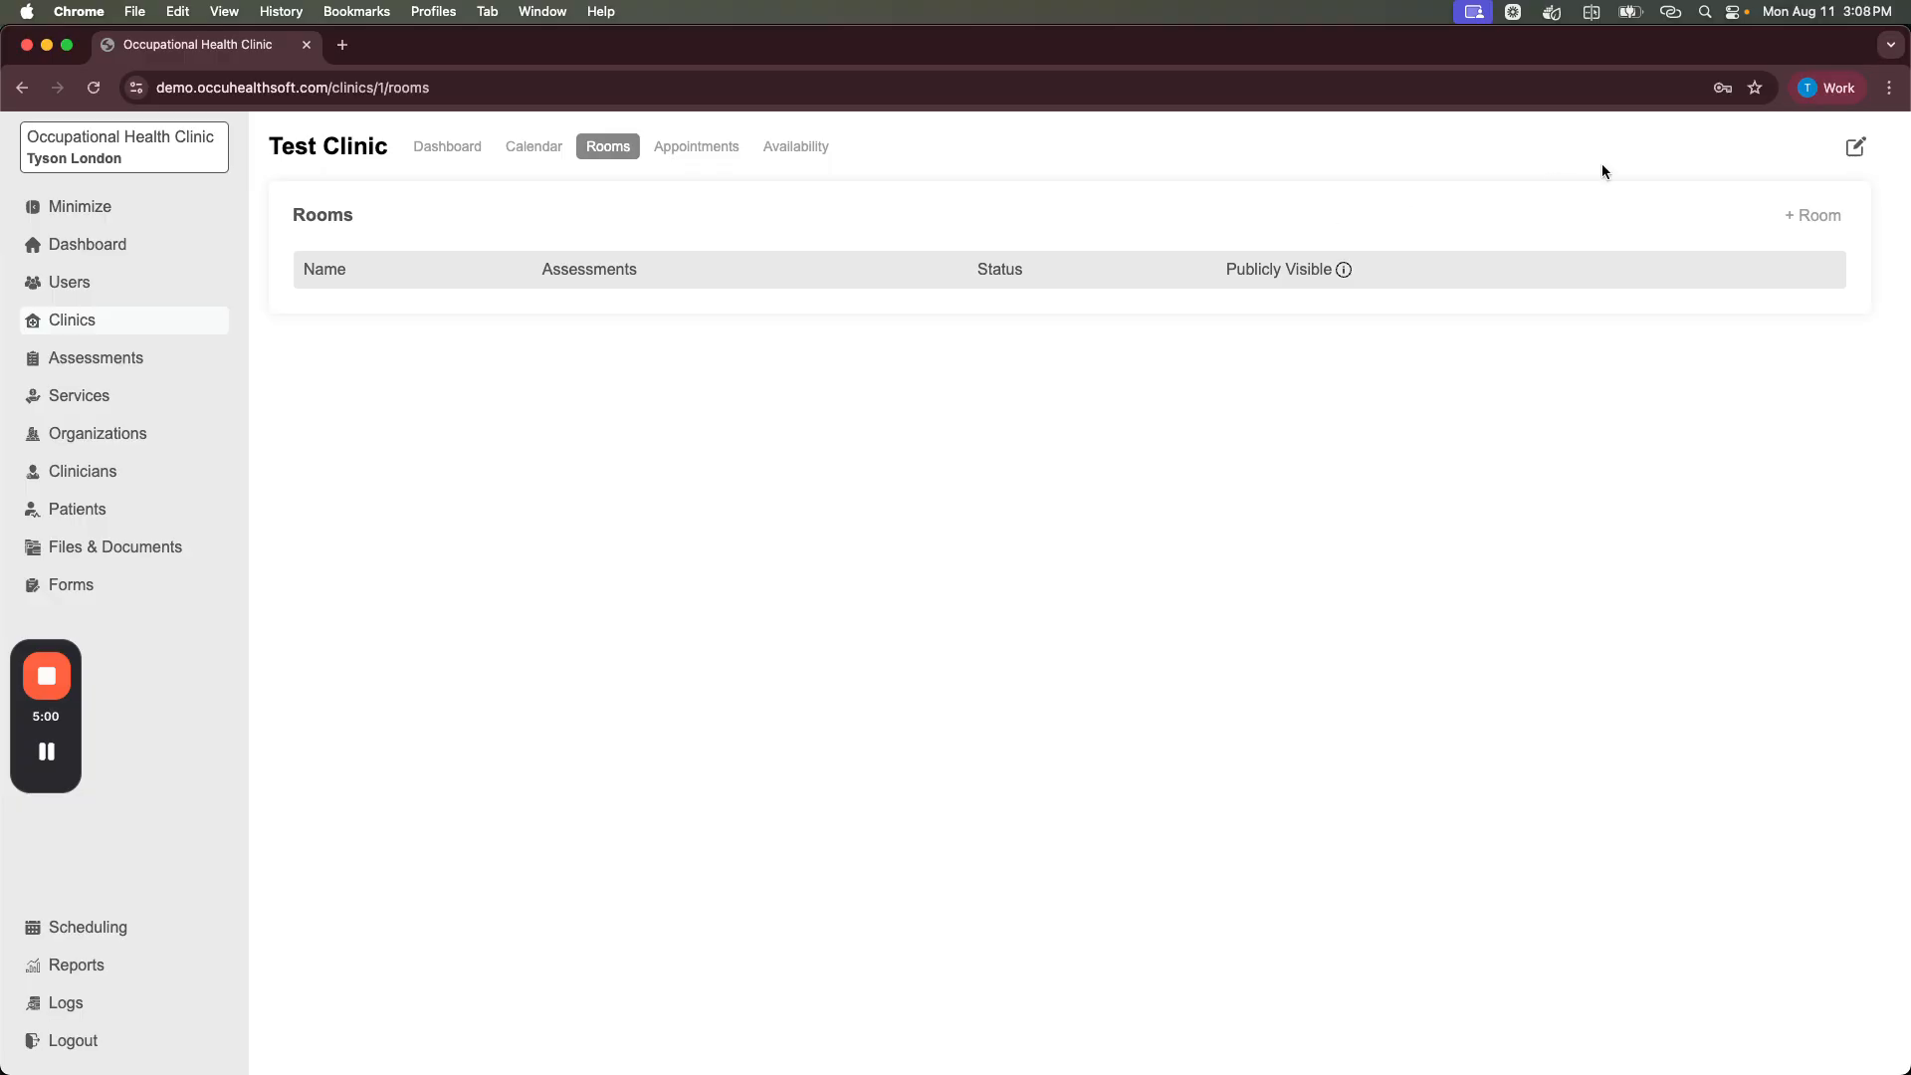
left_click(1816, 216)
left_click(546, 597)
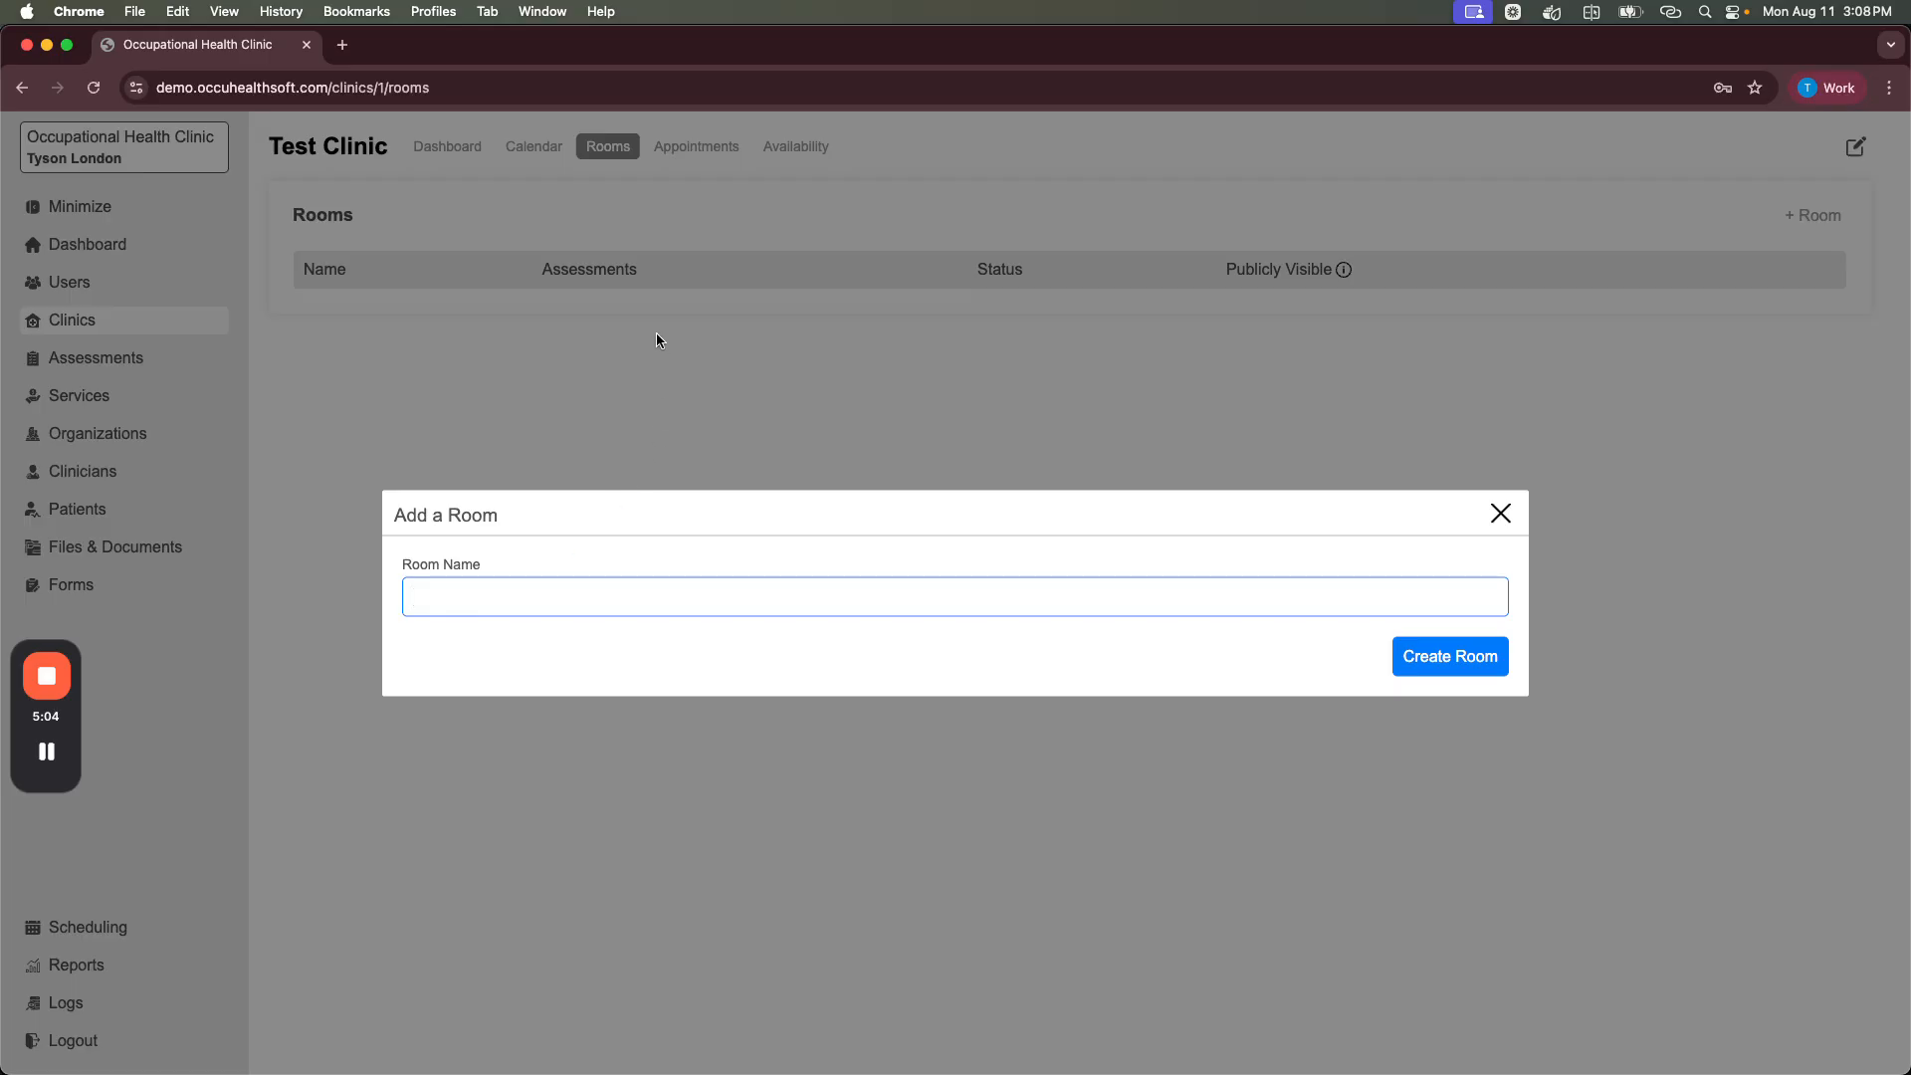
type("Room 1 (Audiometric)")
left_click(1455, 667)
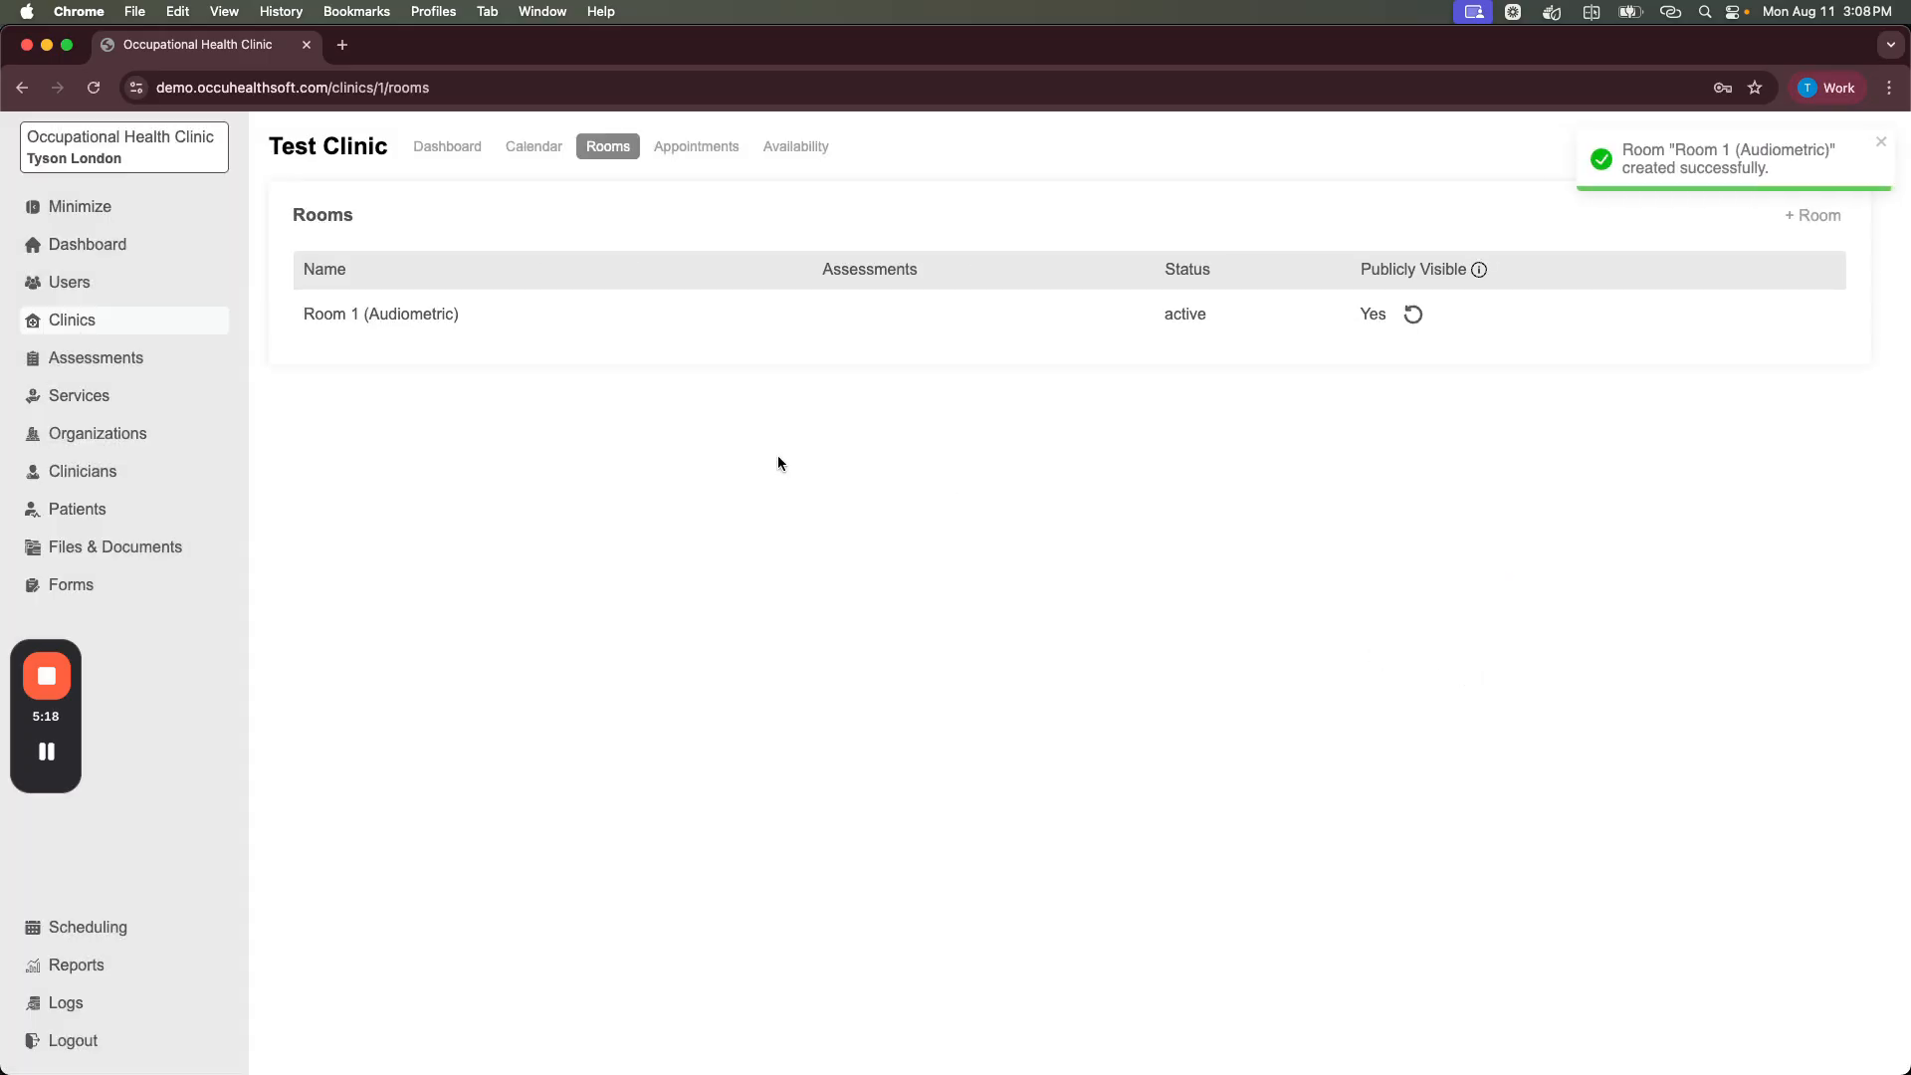
Step: Add an assessment named 'Audiometric' with the default single 15-minute block
left_click(96, 363)
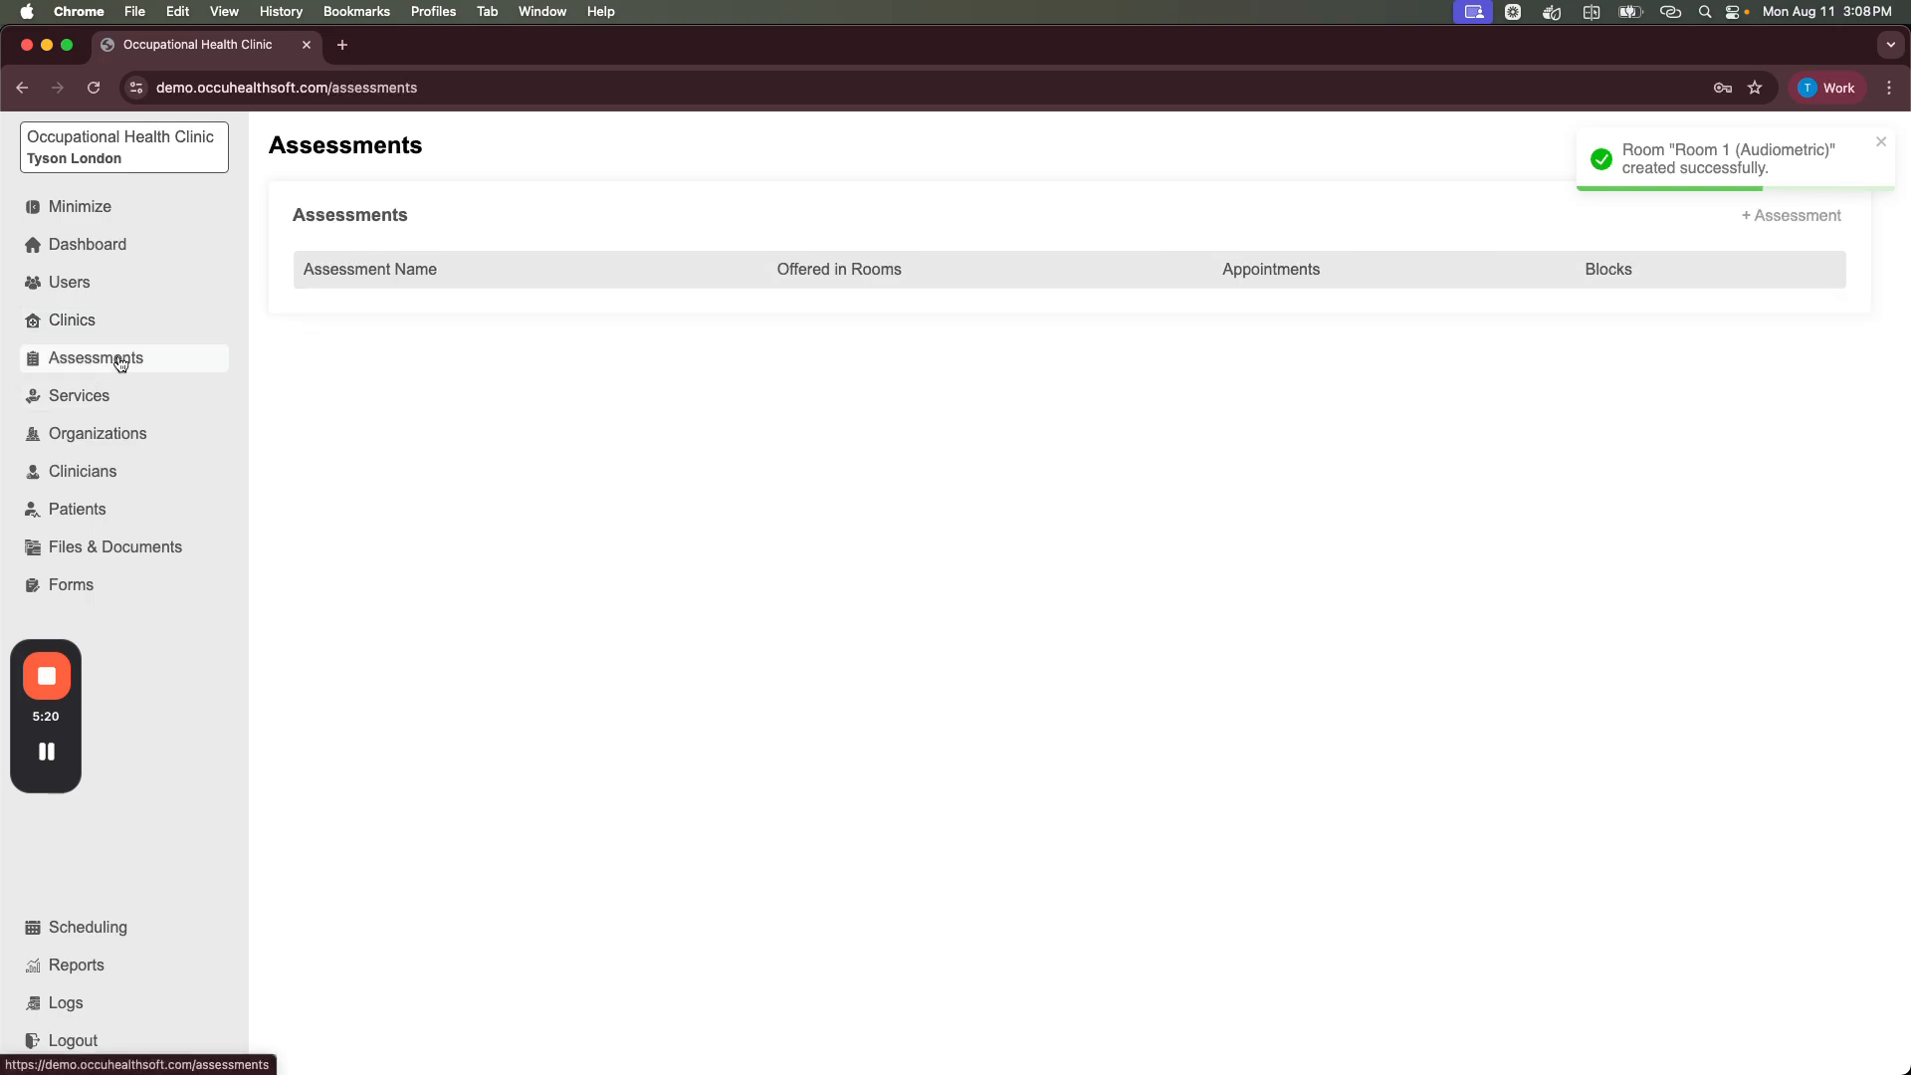
left_click(1814, 219)
left_click(671, 530)
type("Audi")
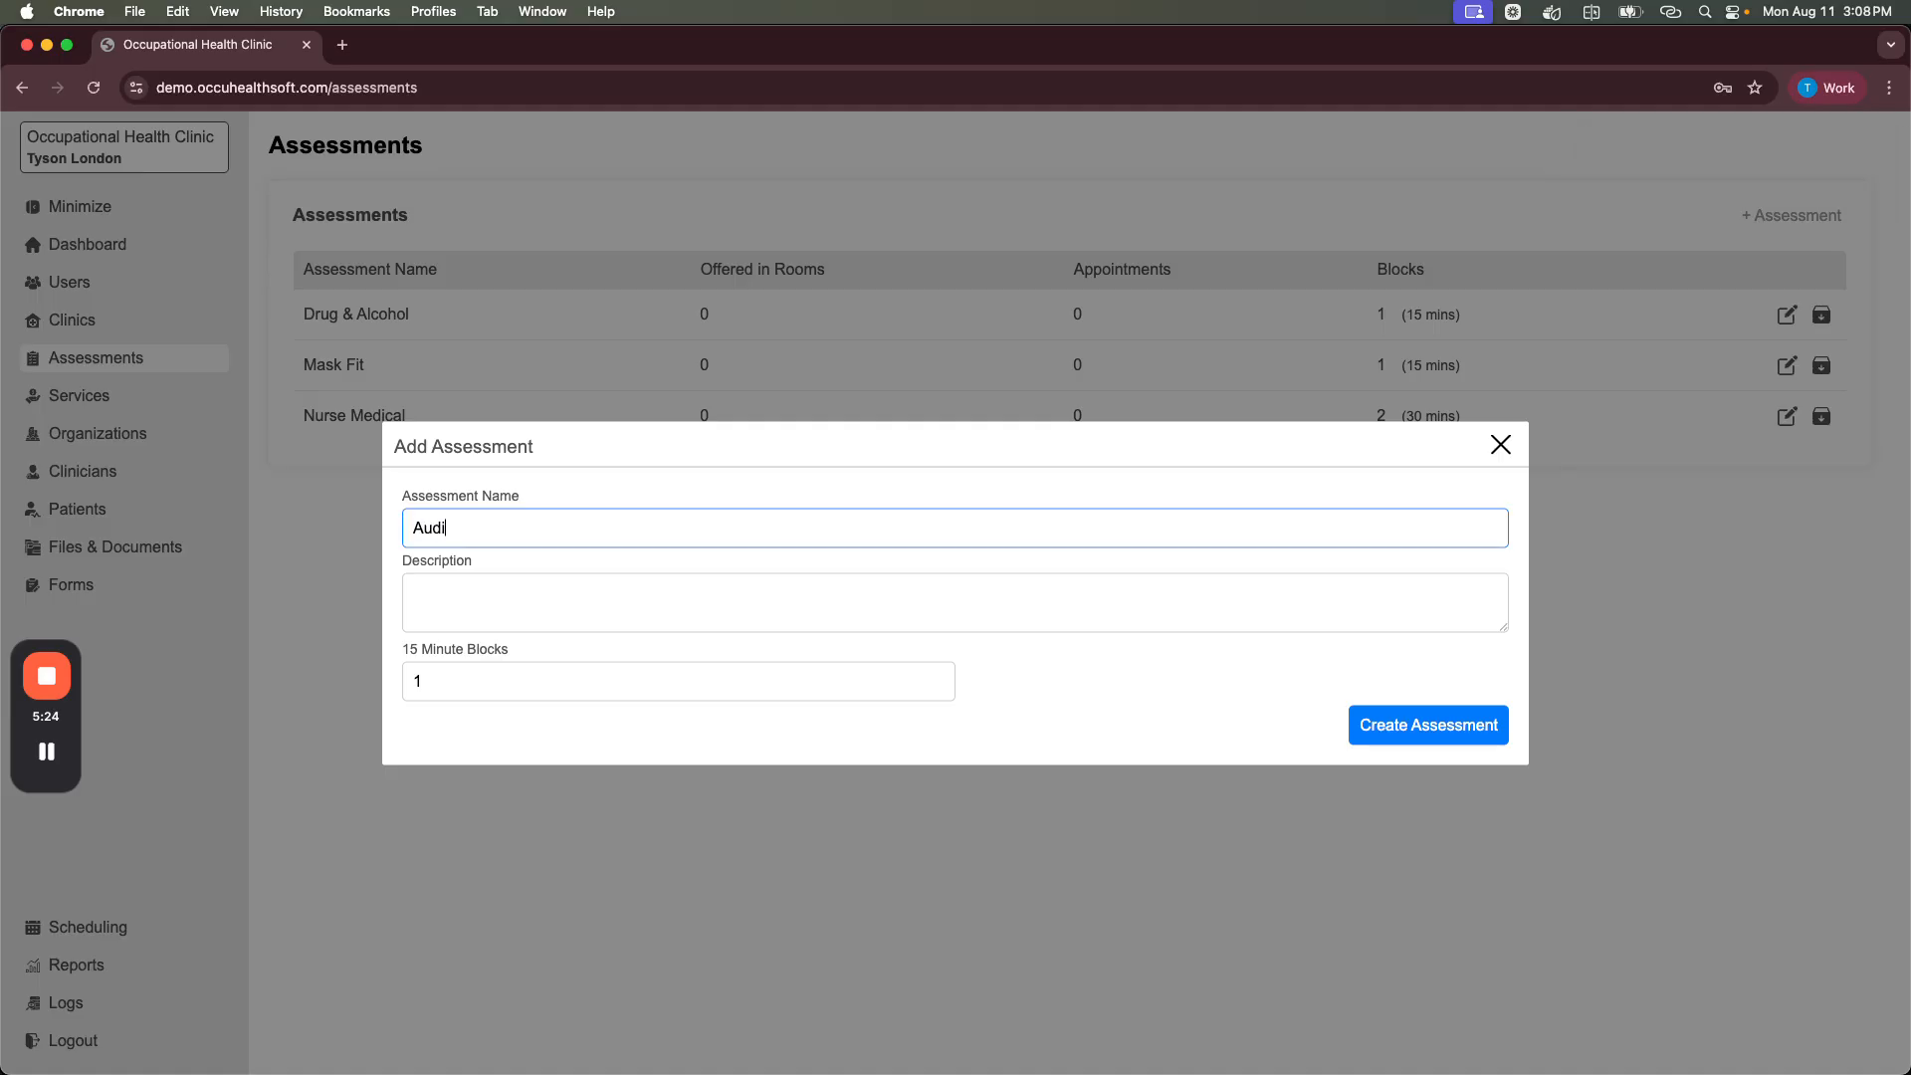
type("ometric")
left_click(1421, 726)
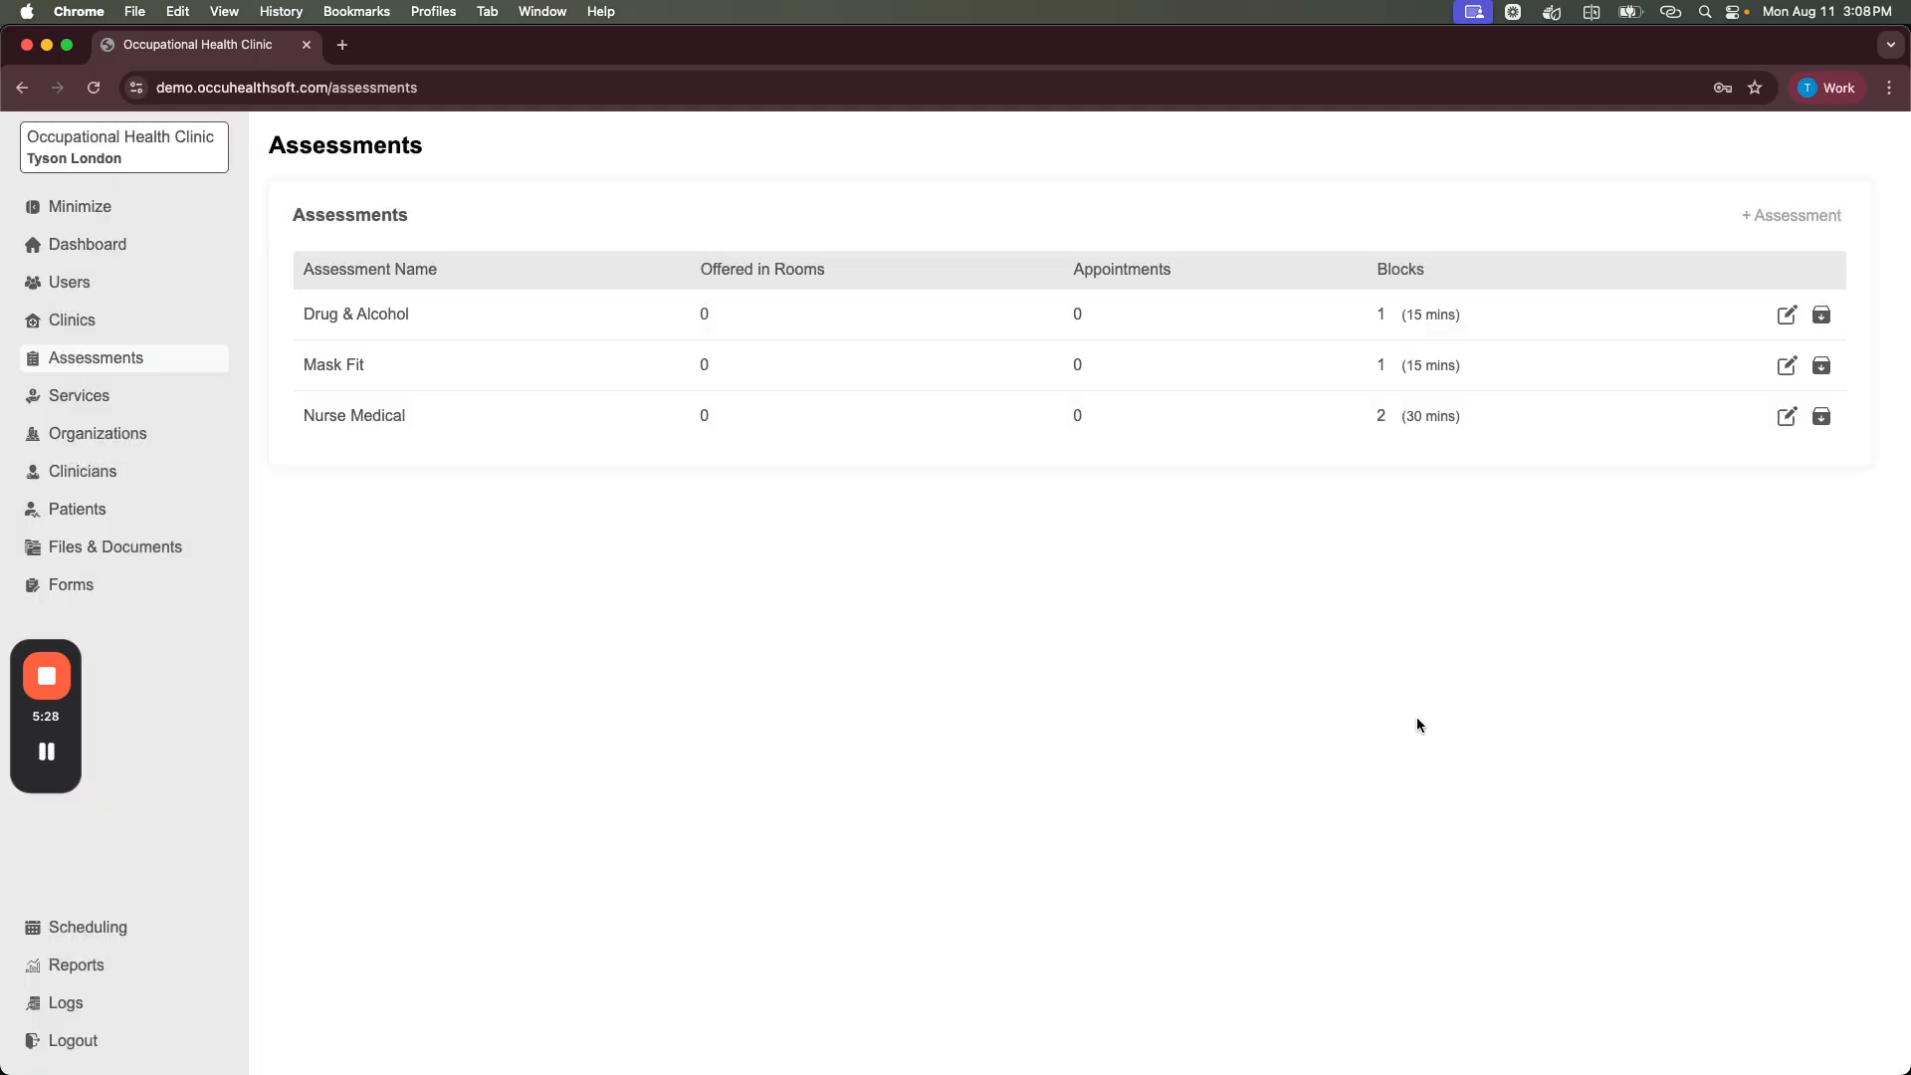
left_click(130, 323)
Step: Assign the Audiometric and Drug & Alcohol assessments to Test Clinic's Room 1 (Audiometric)
left_click(341, 309)
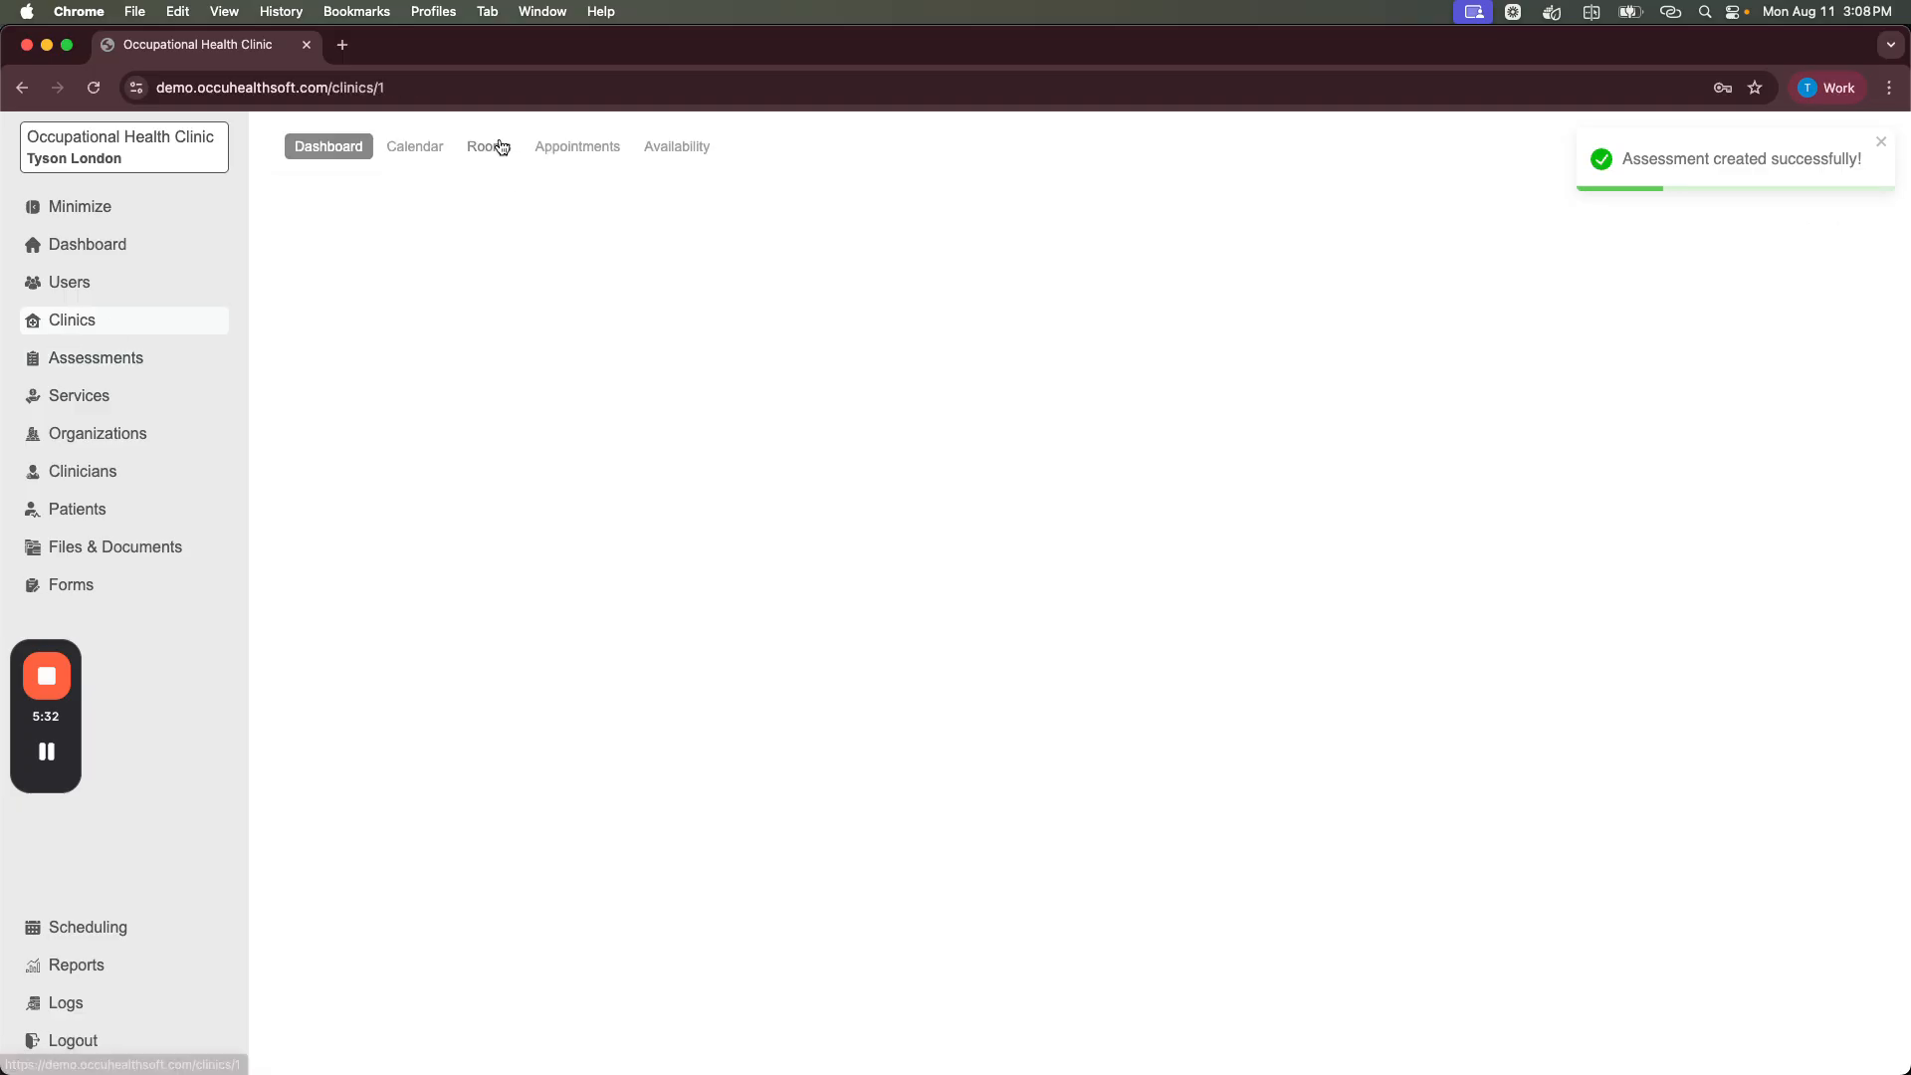
left_click(617, 149)
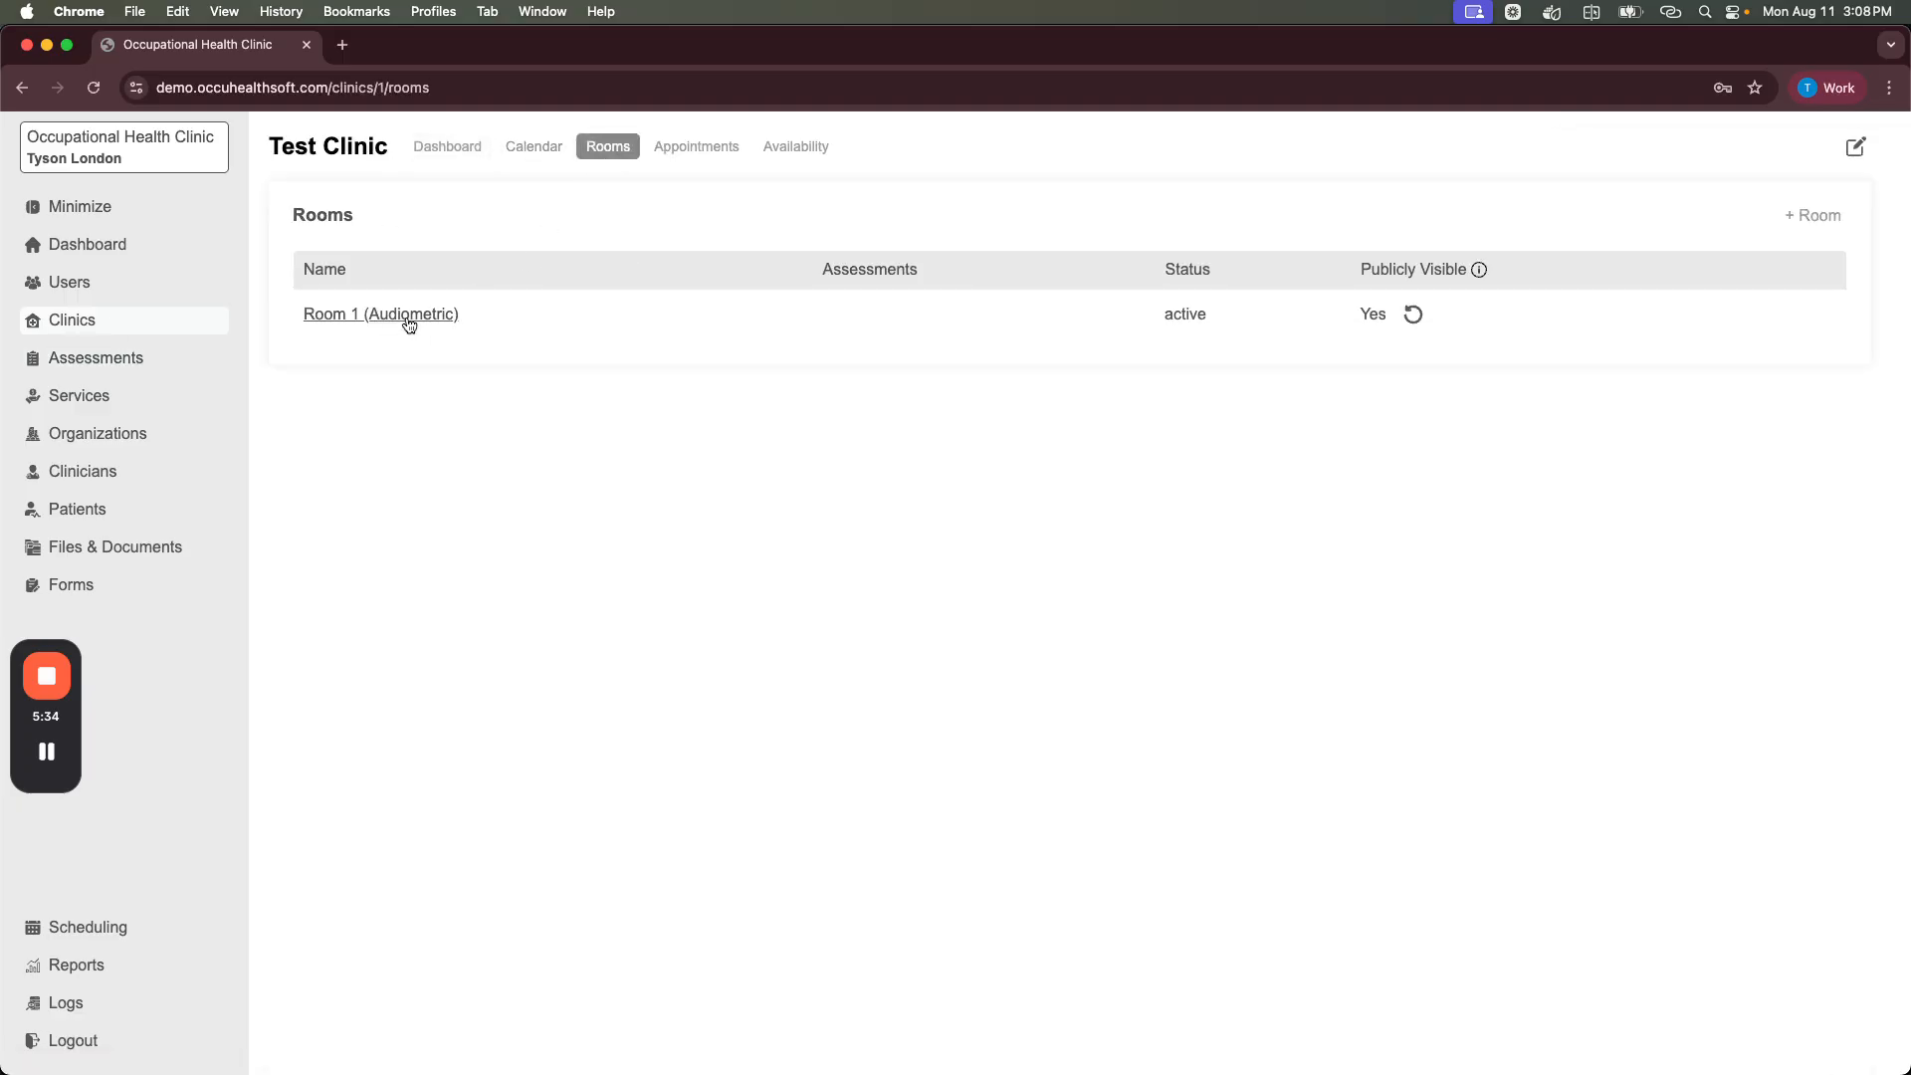
left_click(408, 316)
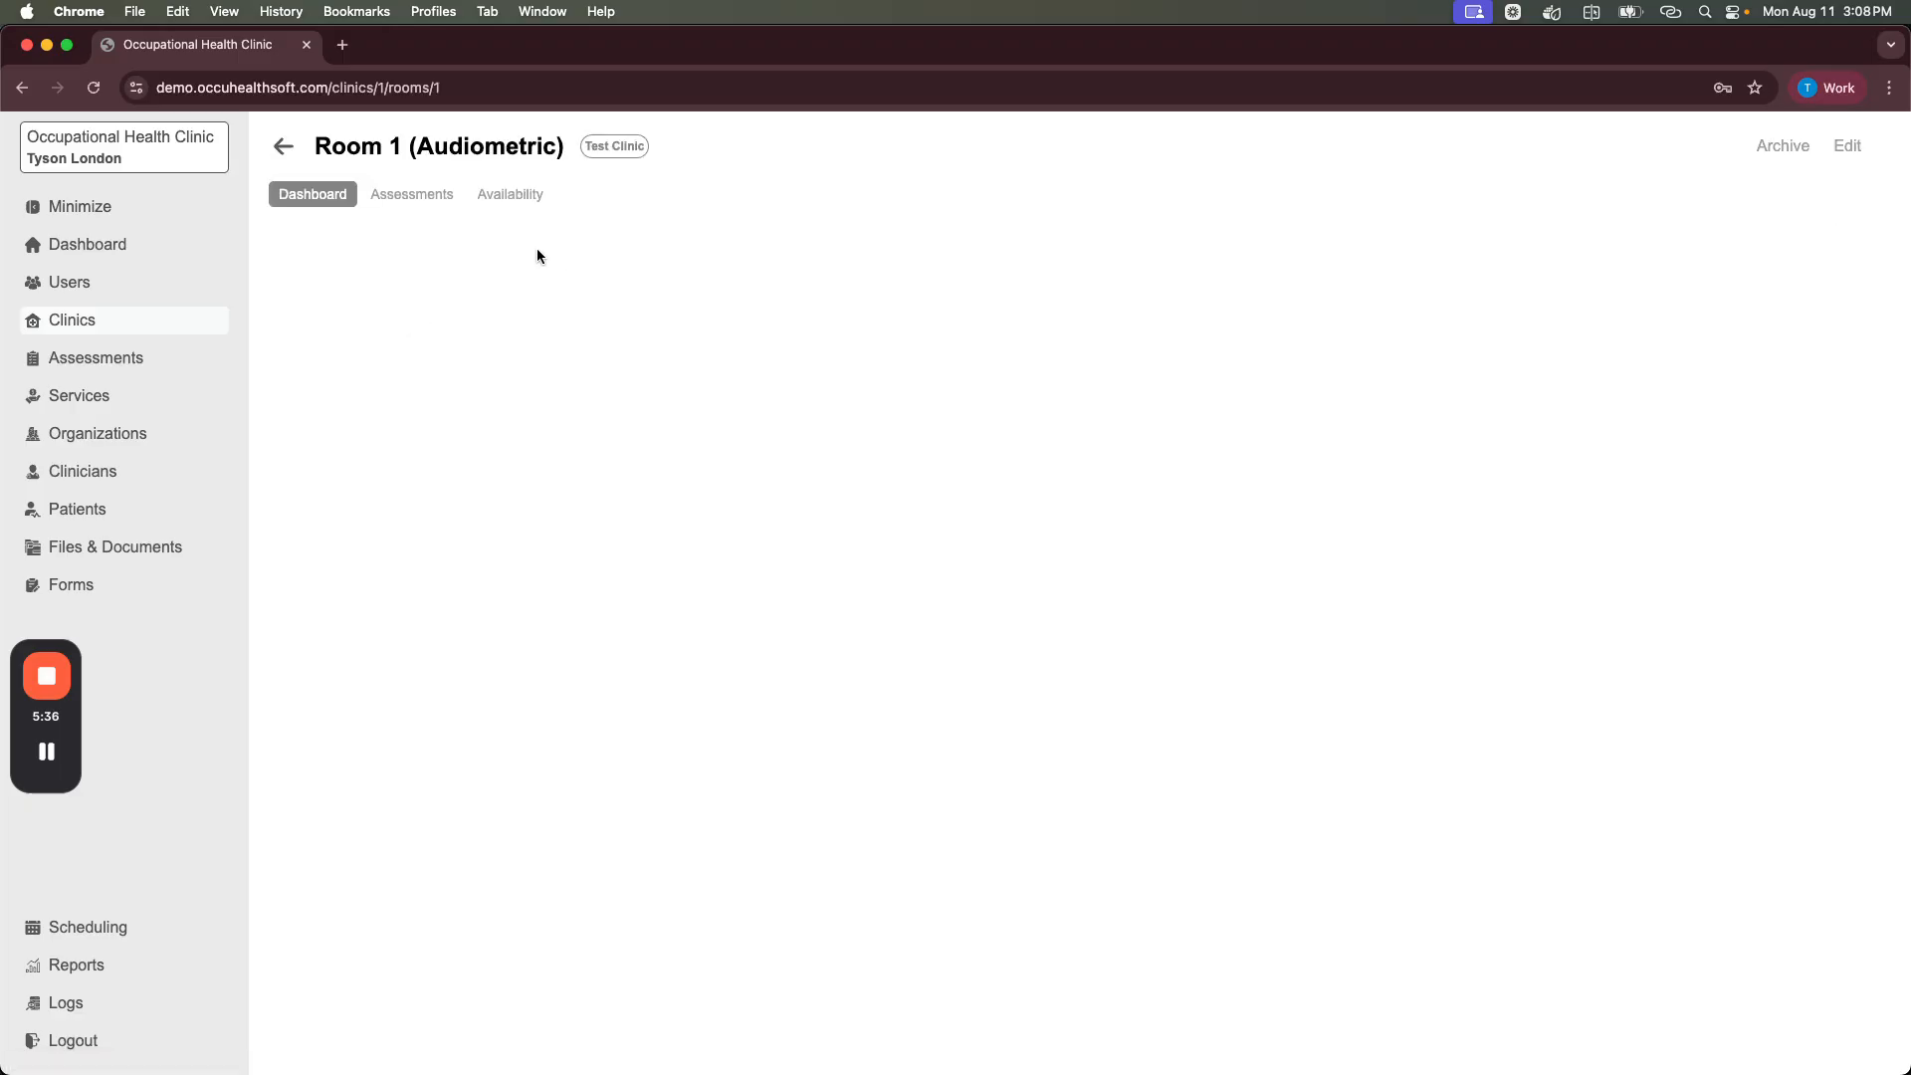
left_click(417, 194)
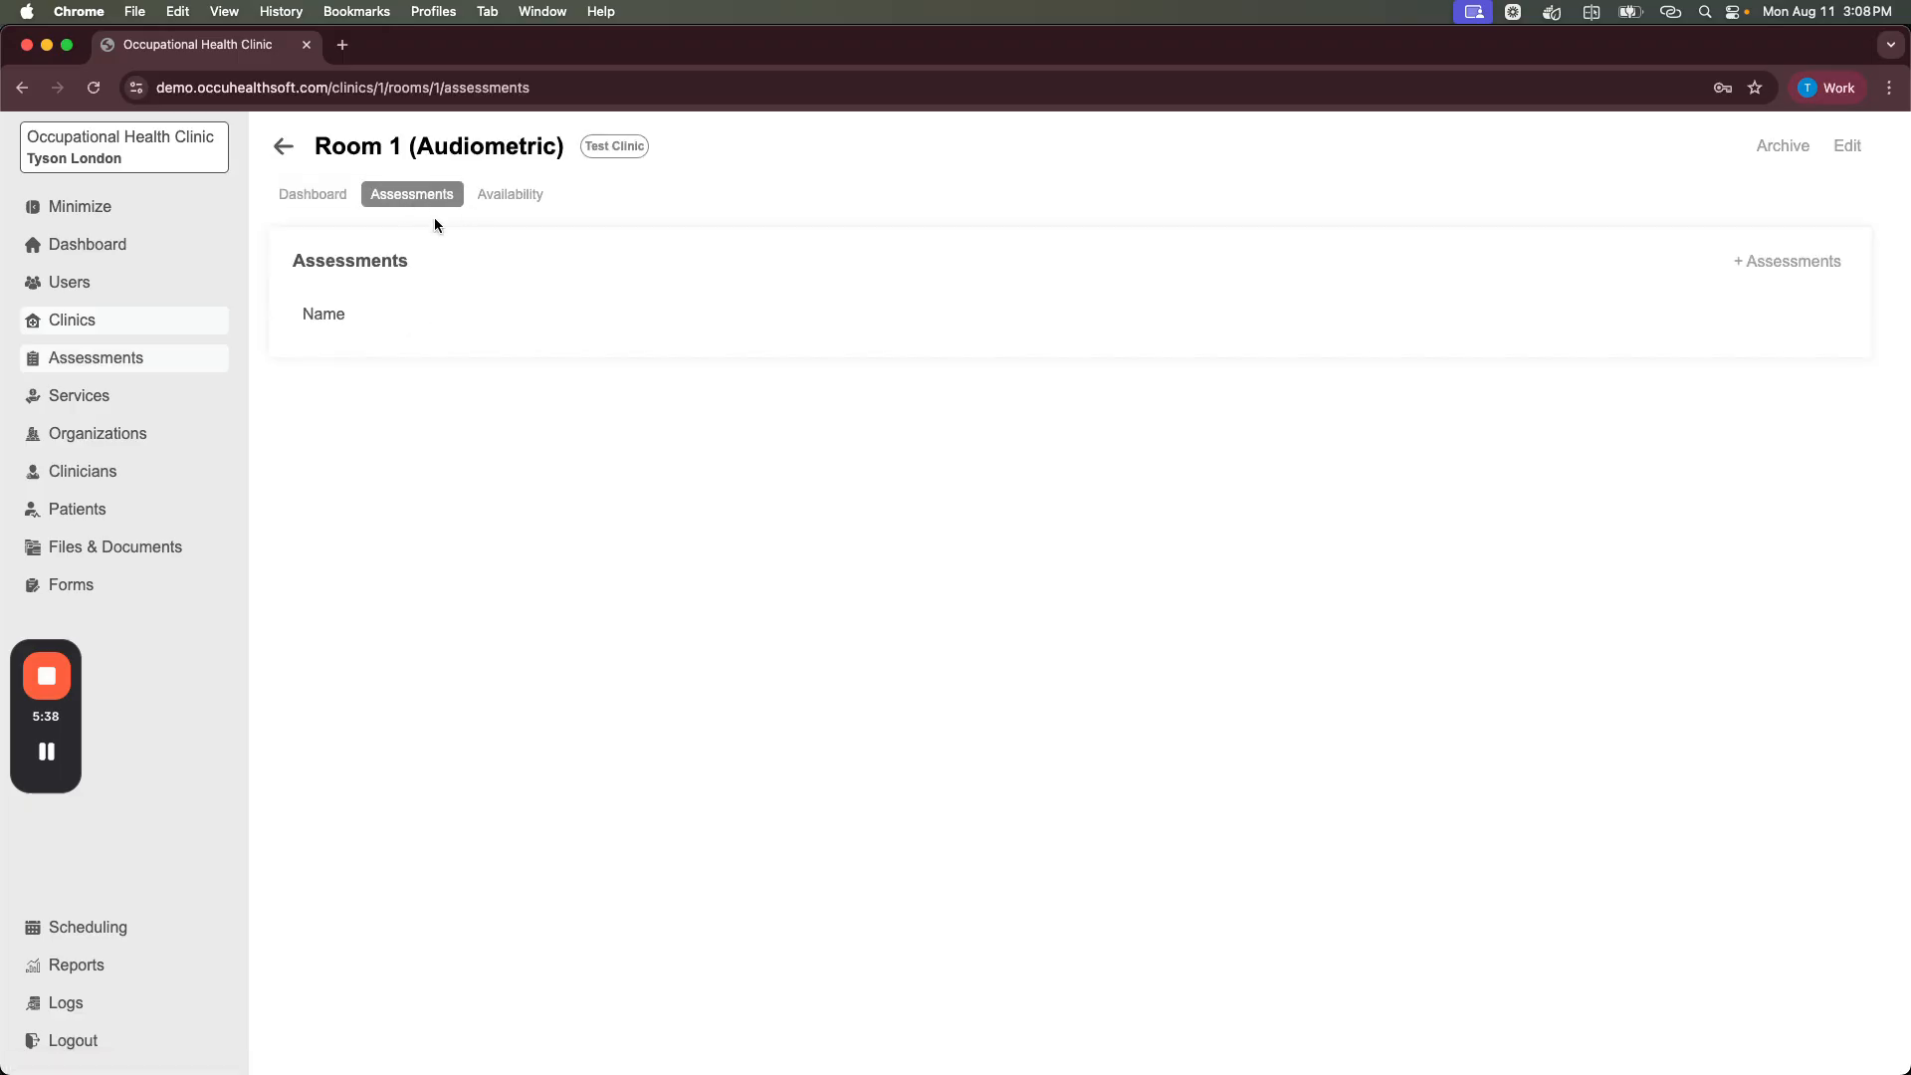
left_click(1780, 264)
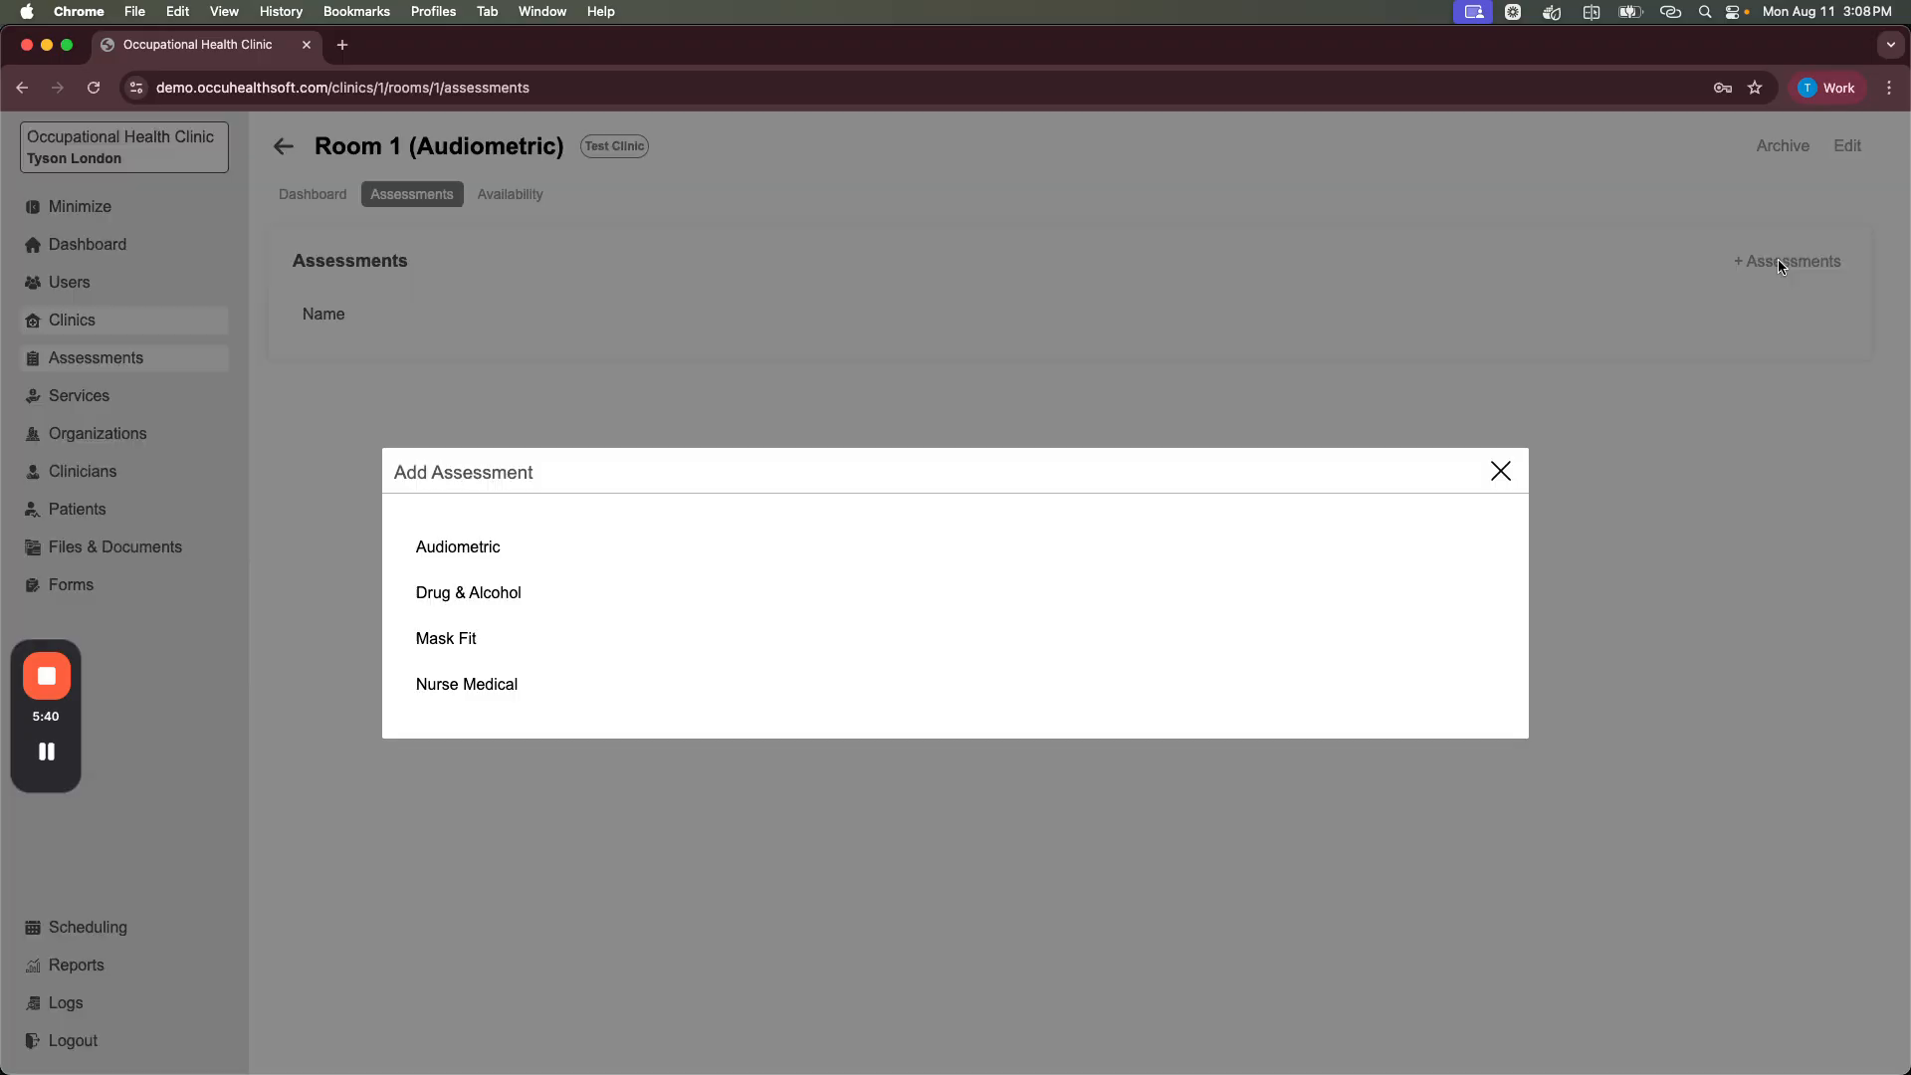
left_click(476, 554)
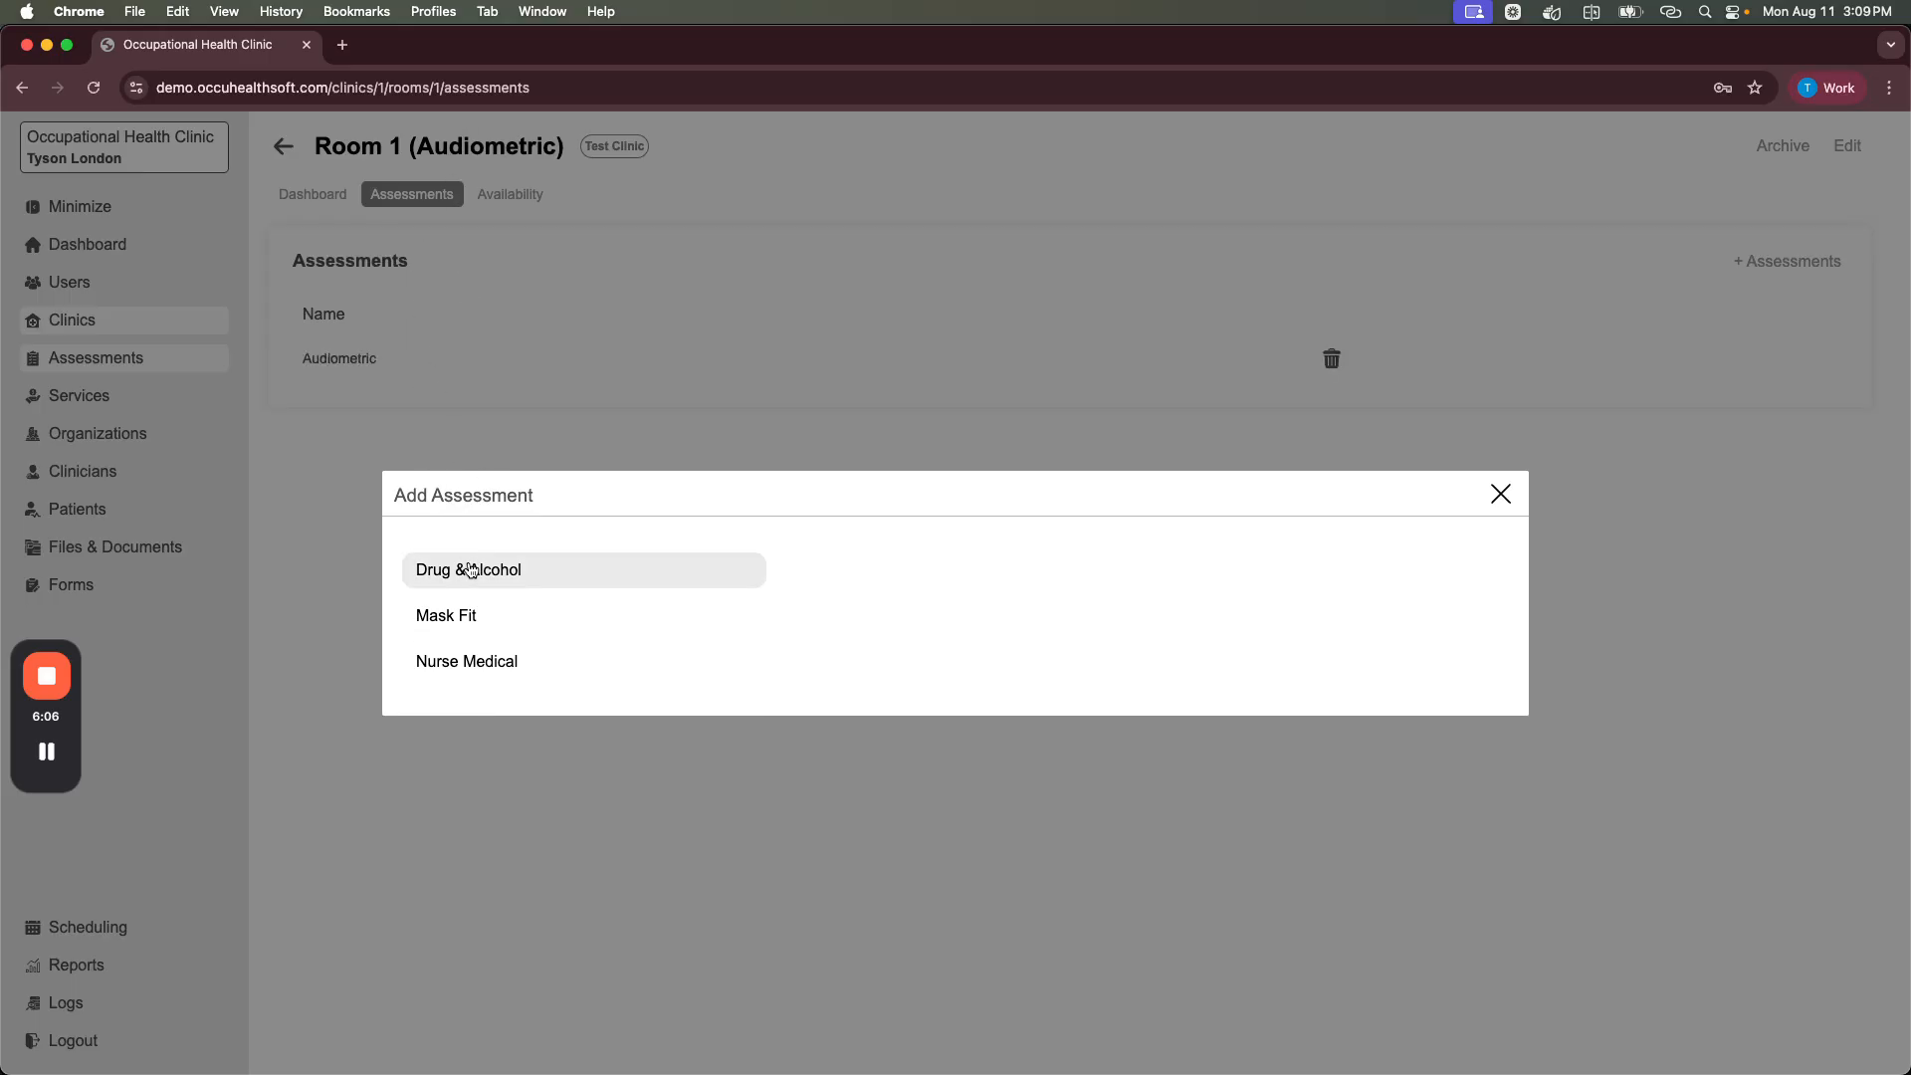
left_click(527, 575)
left_click(1500, 498)
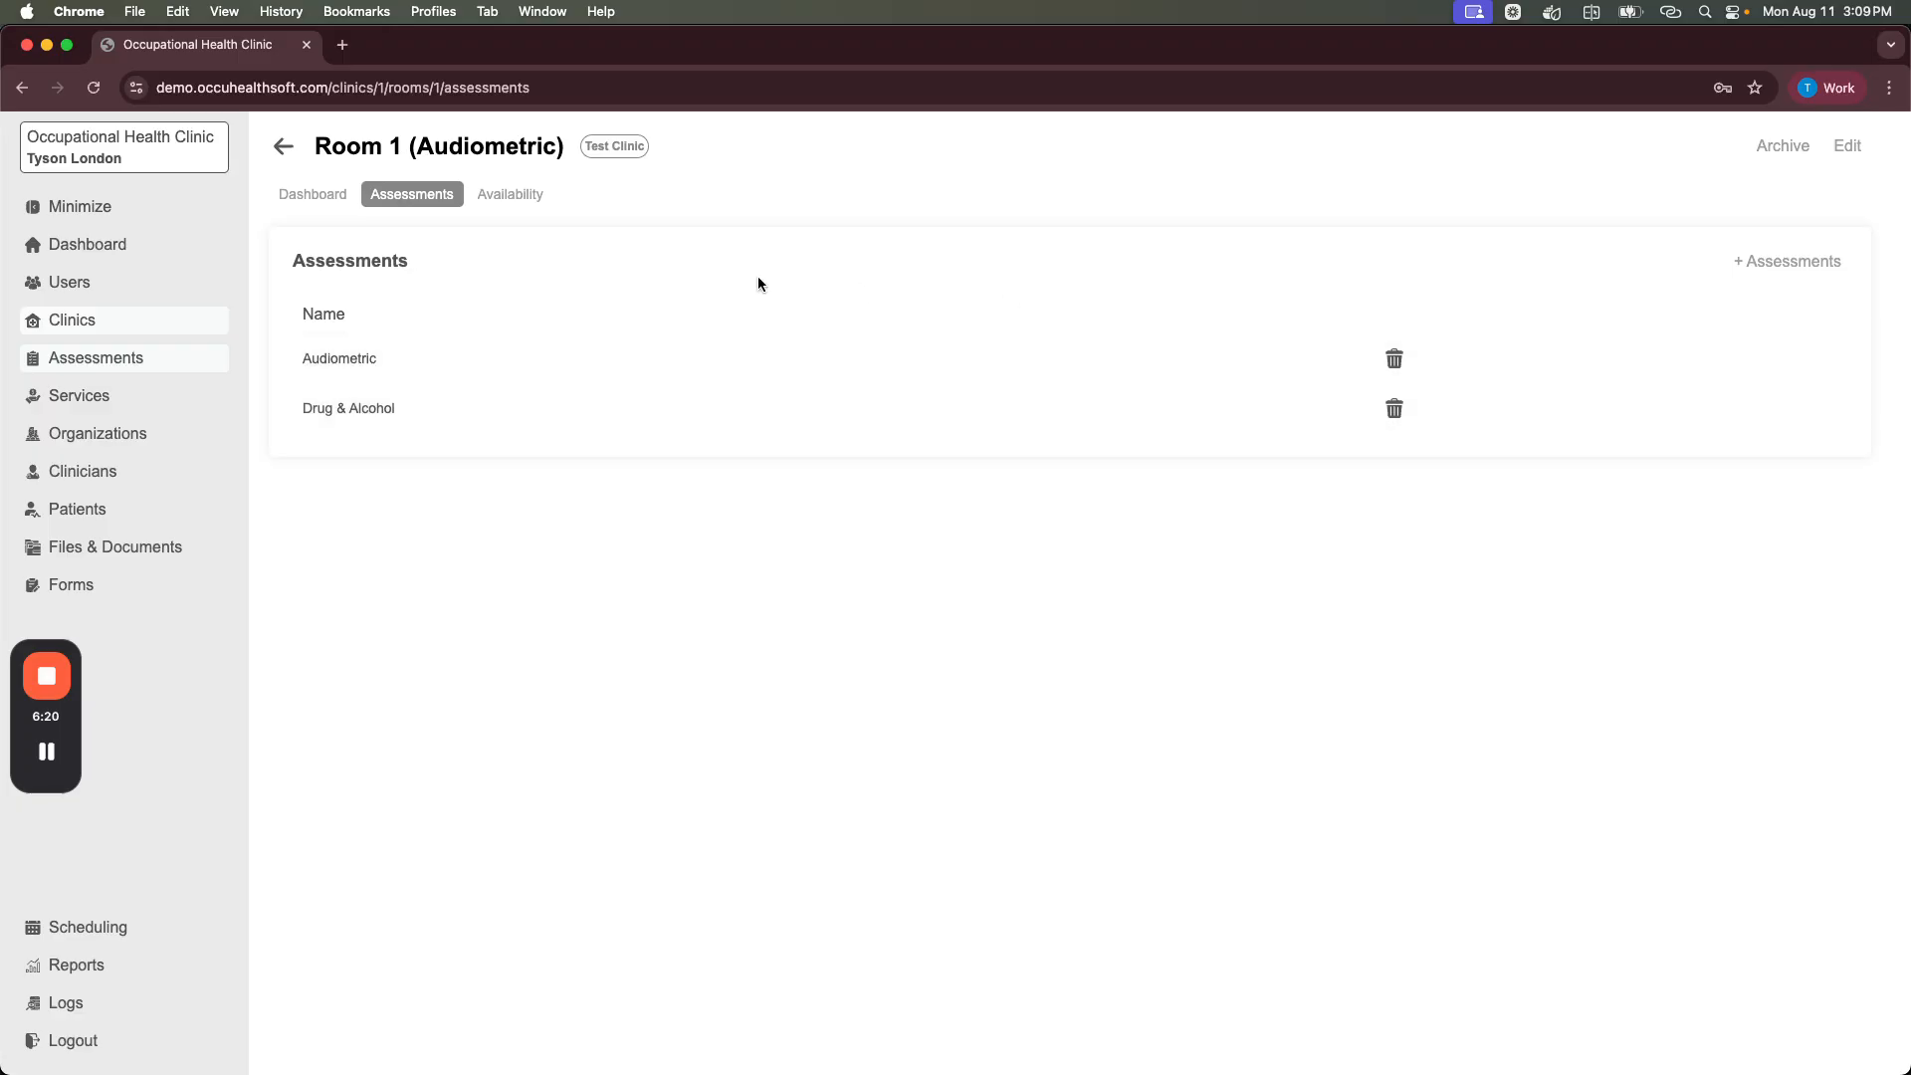
left_click(283, 145)
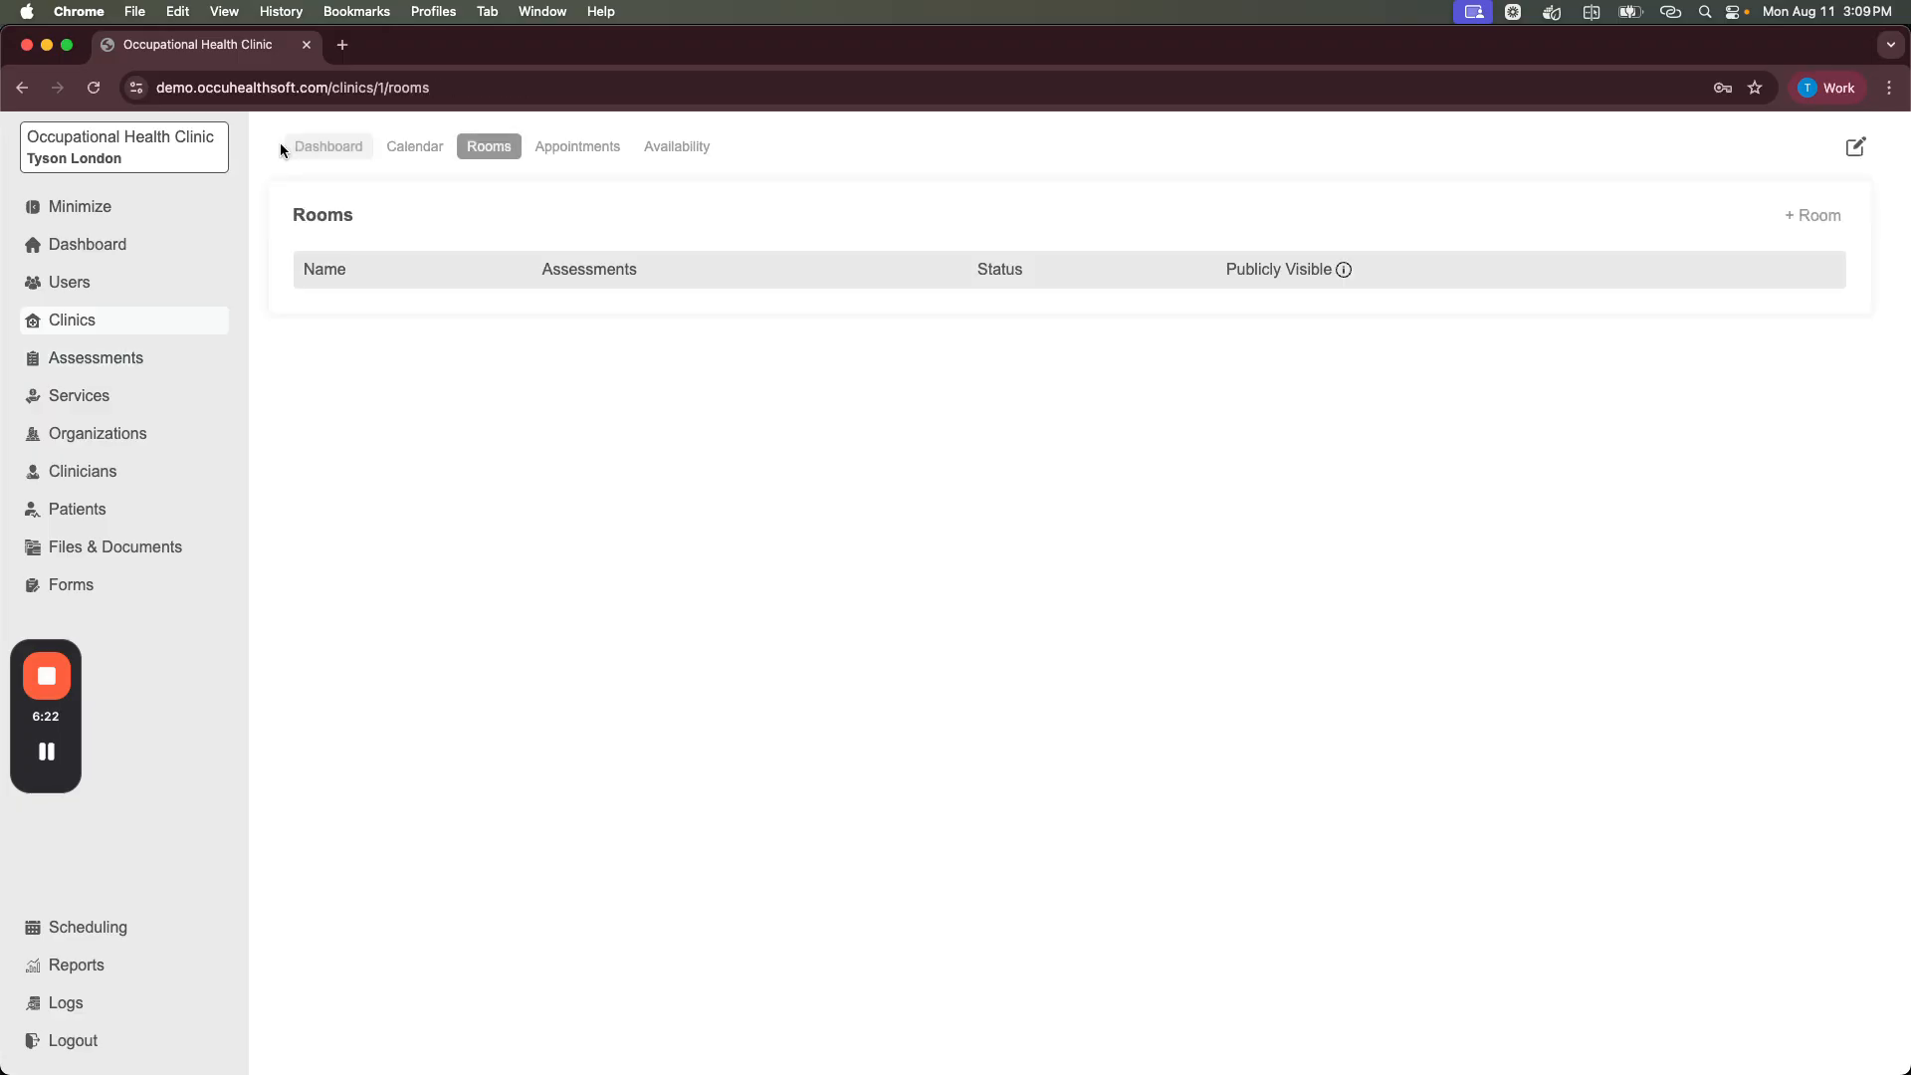
Step: Create a second room named 'Room 2 (Overflow)' in Test Clinic
left_click(1796, 227)
left_click(447, 585)
type("Room 2")
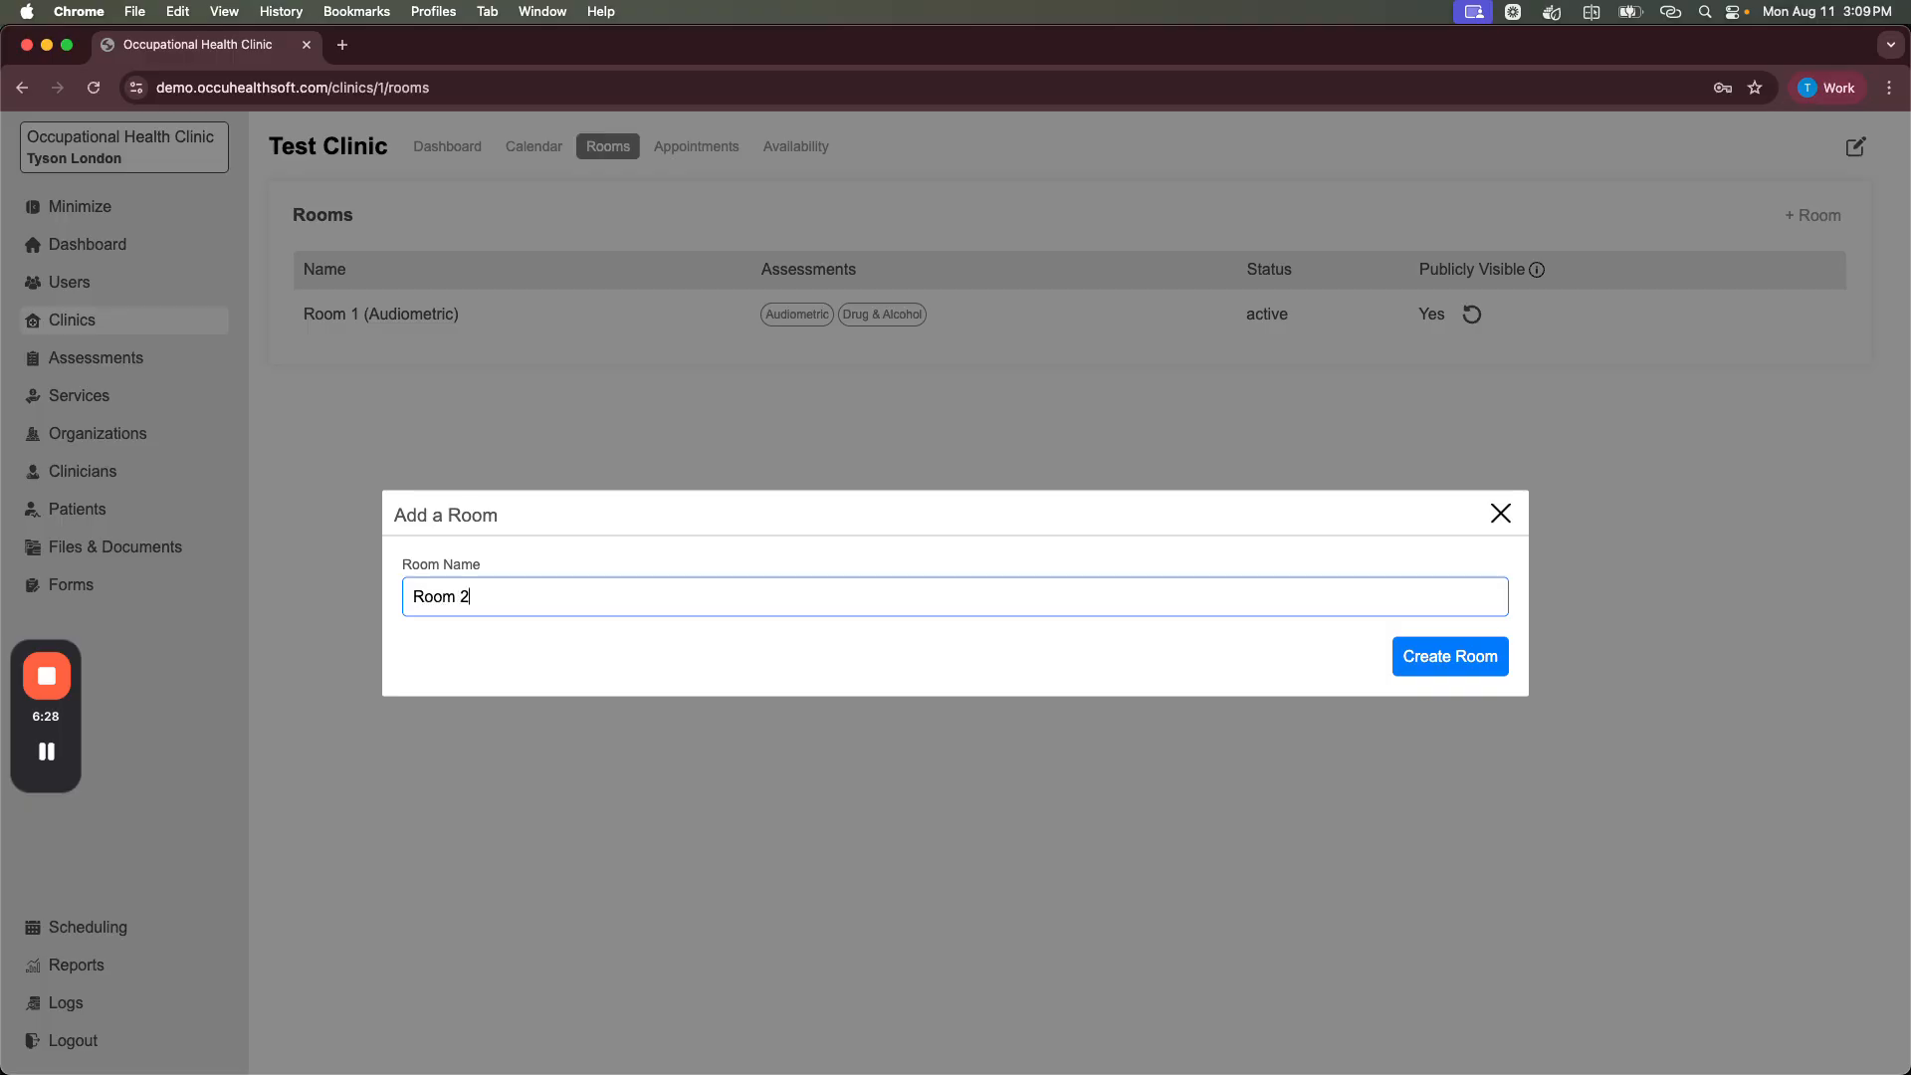
type(" (Overflow)")
left_click(1449, 661)
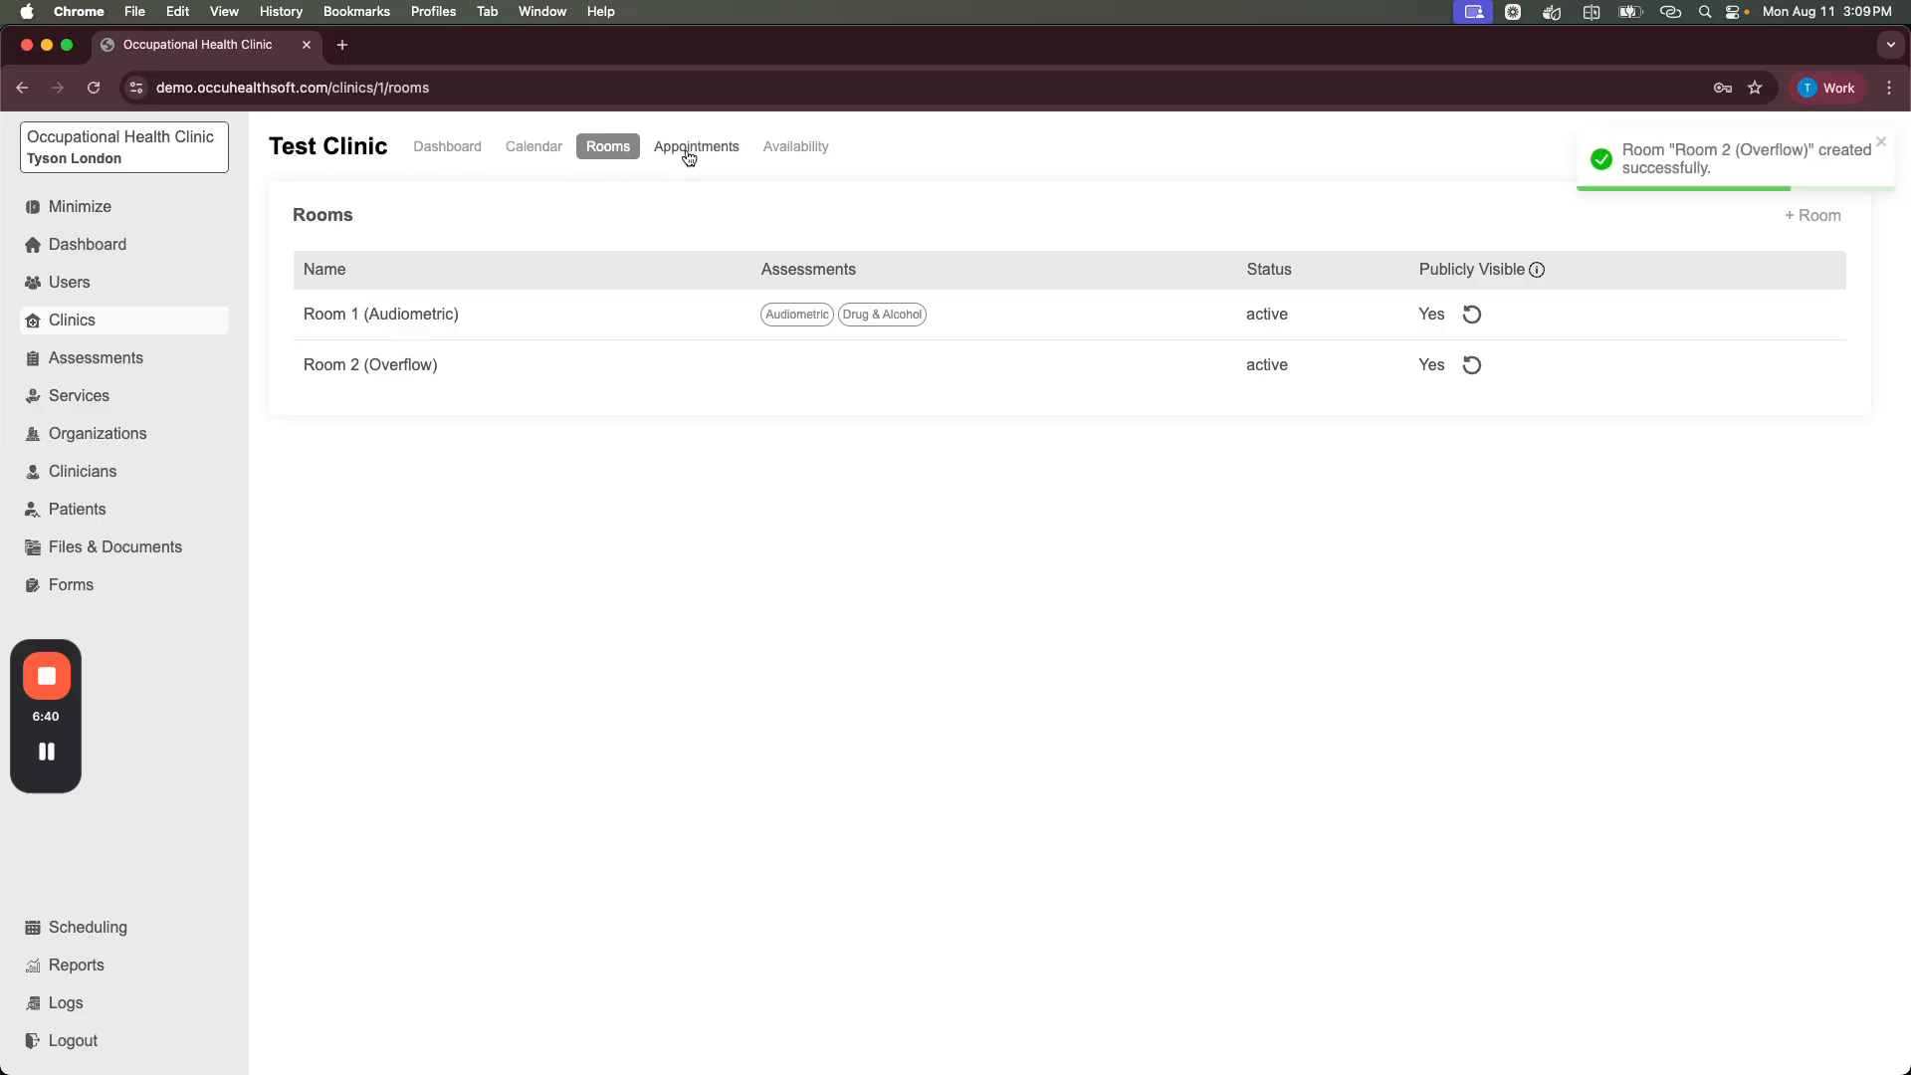
Step: Assign Audiometric, Drug & Alcohol, Mask Fit and Nurse Medical assessments to Room 2 (Overflow)
left_click(356, 368)
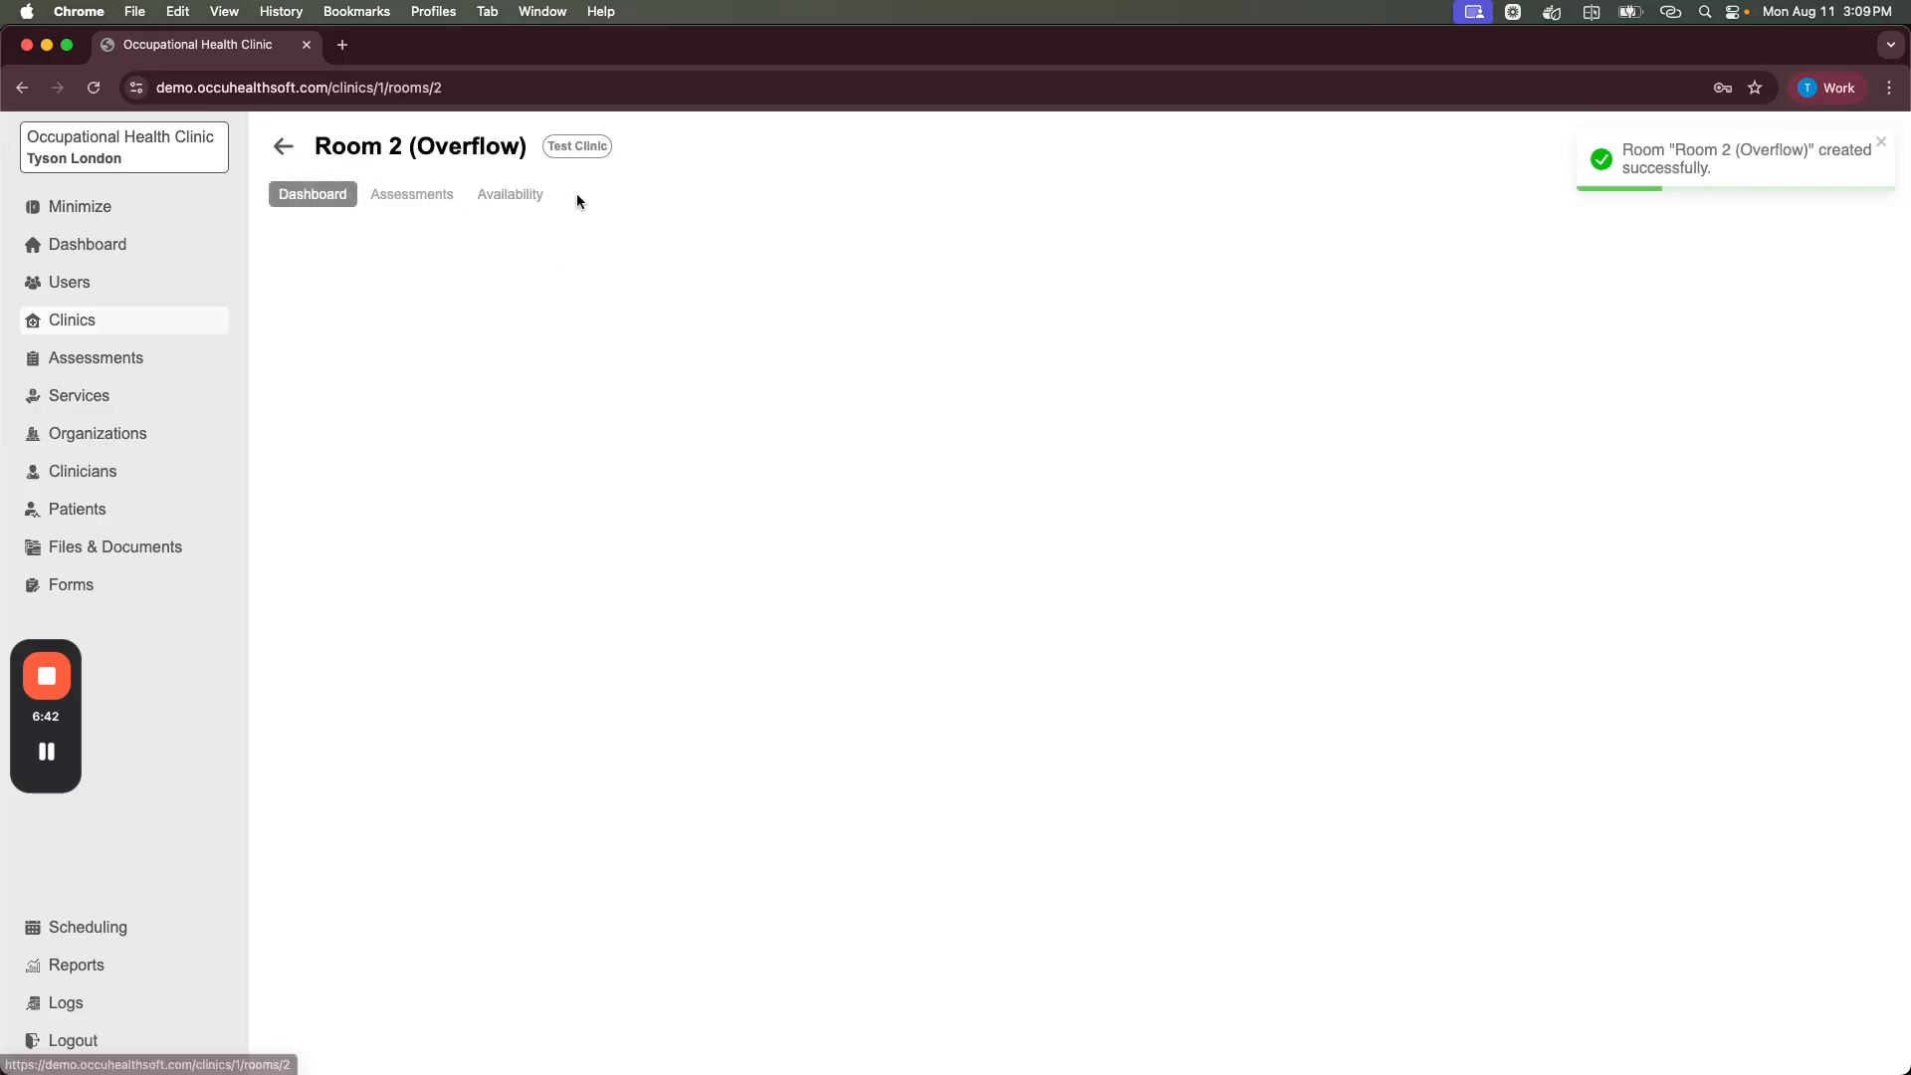
left_click(403, 194)
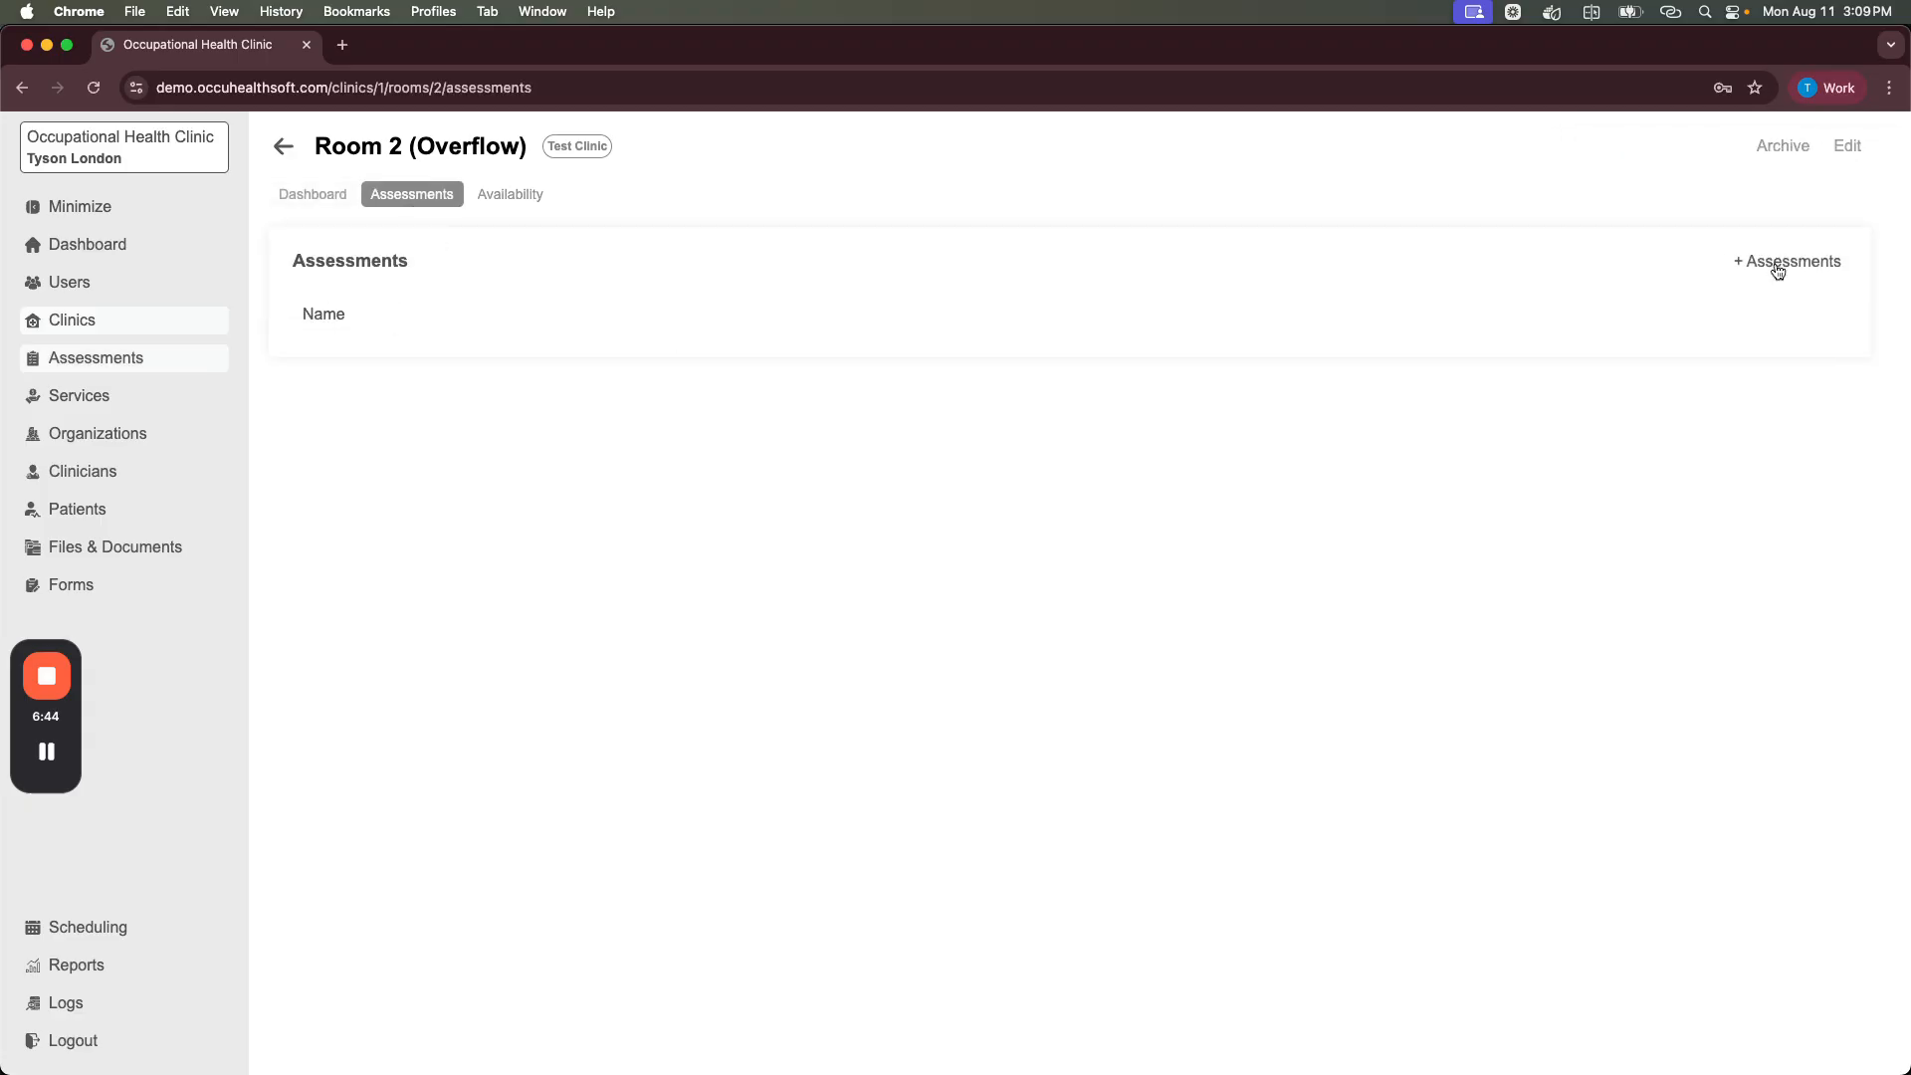
left_click(1776, 261)
left_click(465, 552)
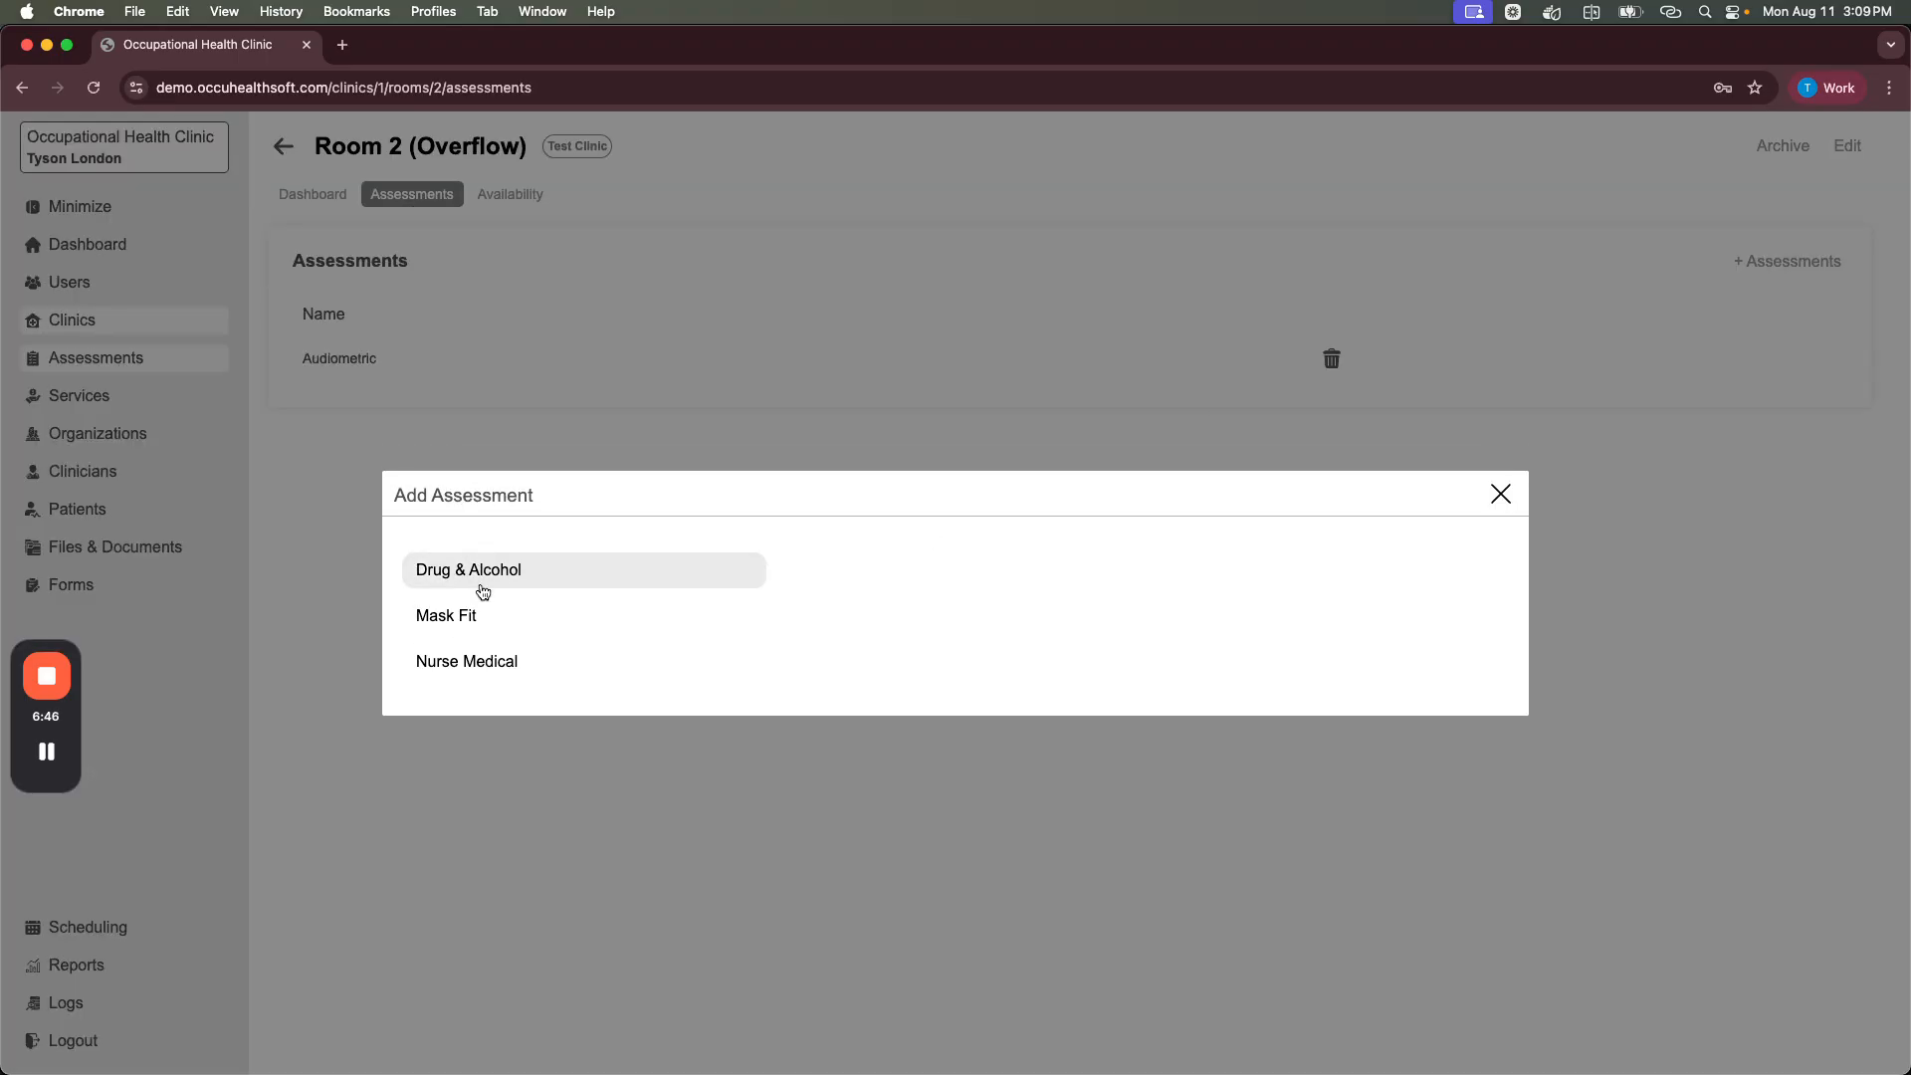
left_click(477, 571)
left_click(474, 594)
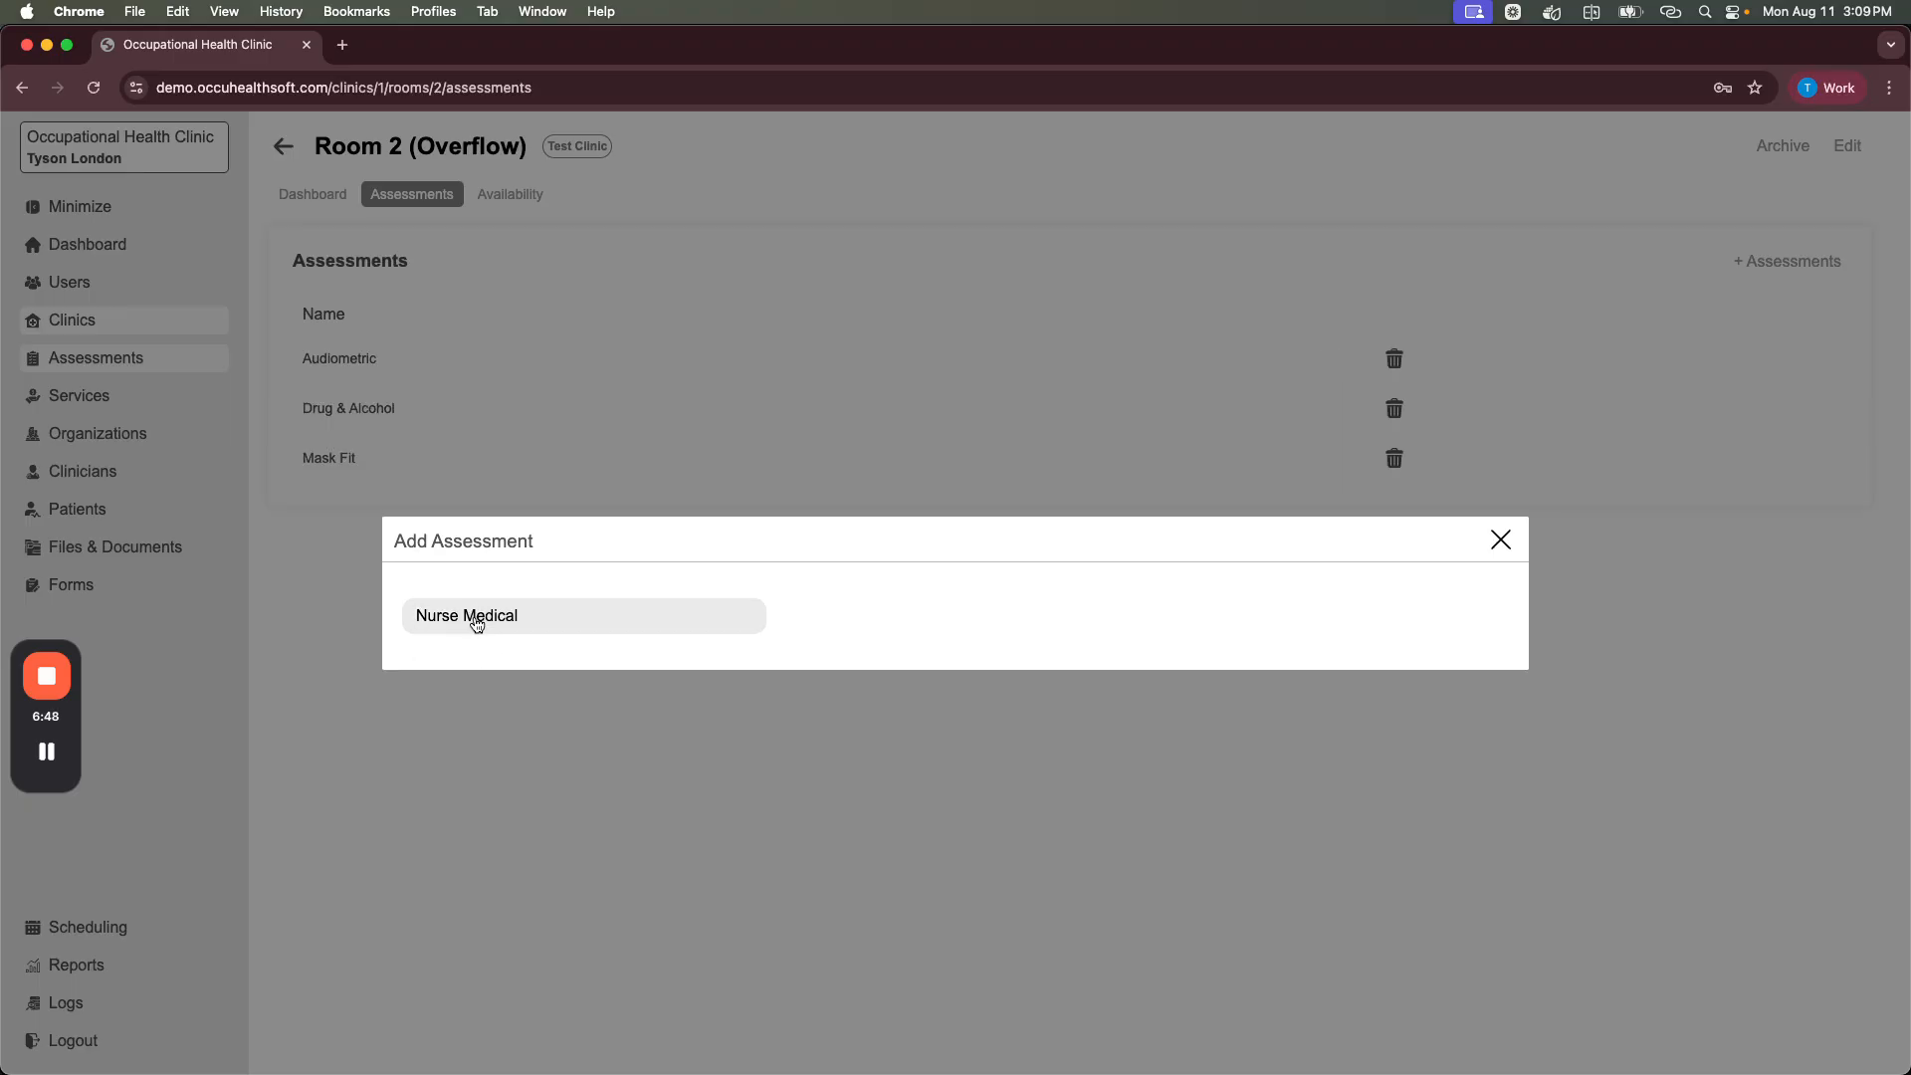
left_click(474, 621)
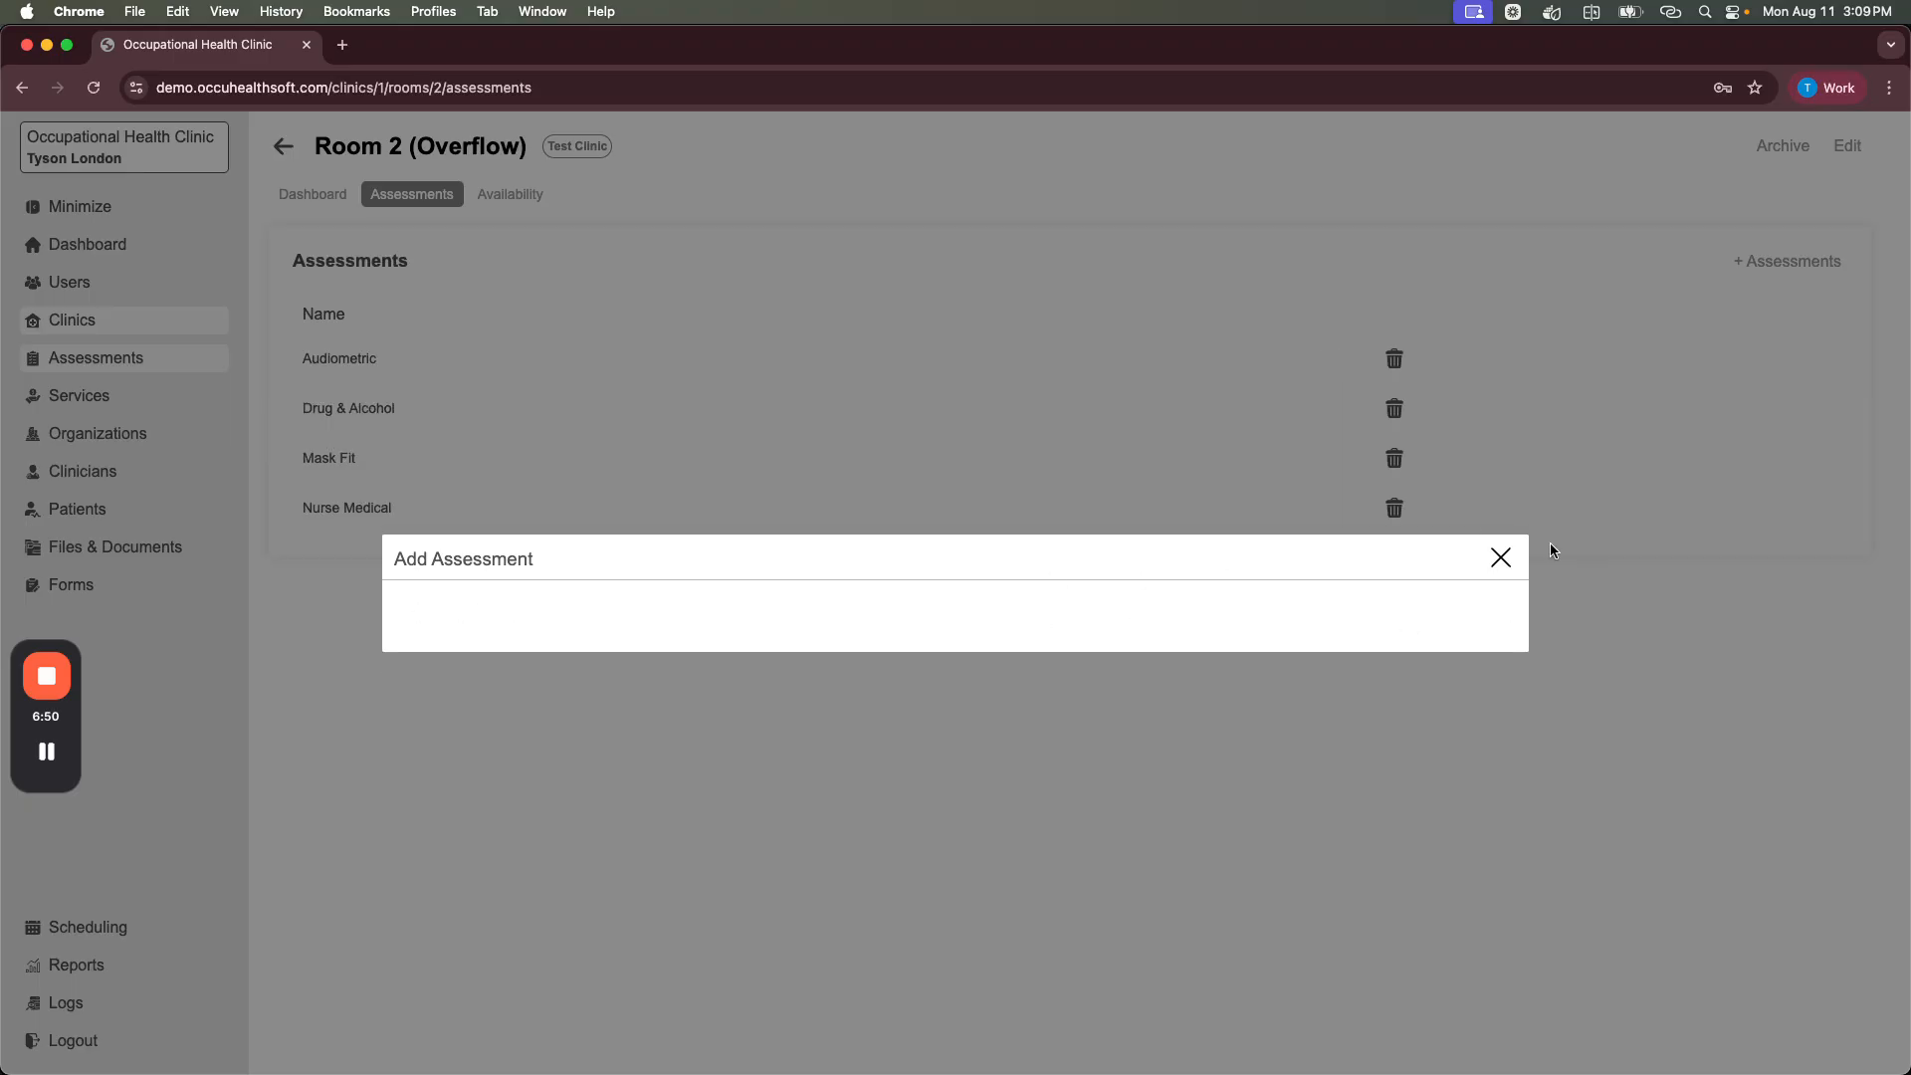
left_click(1500, 557)
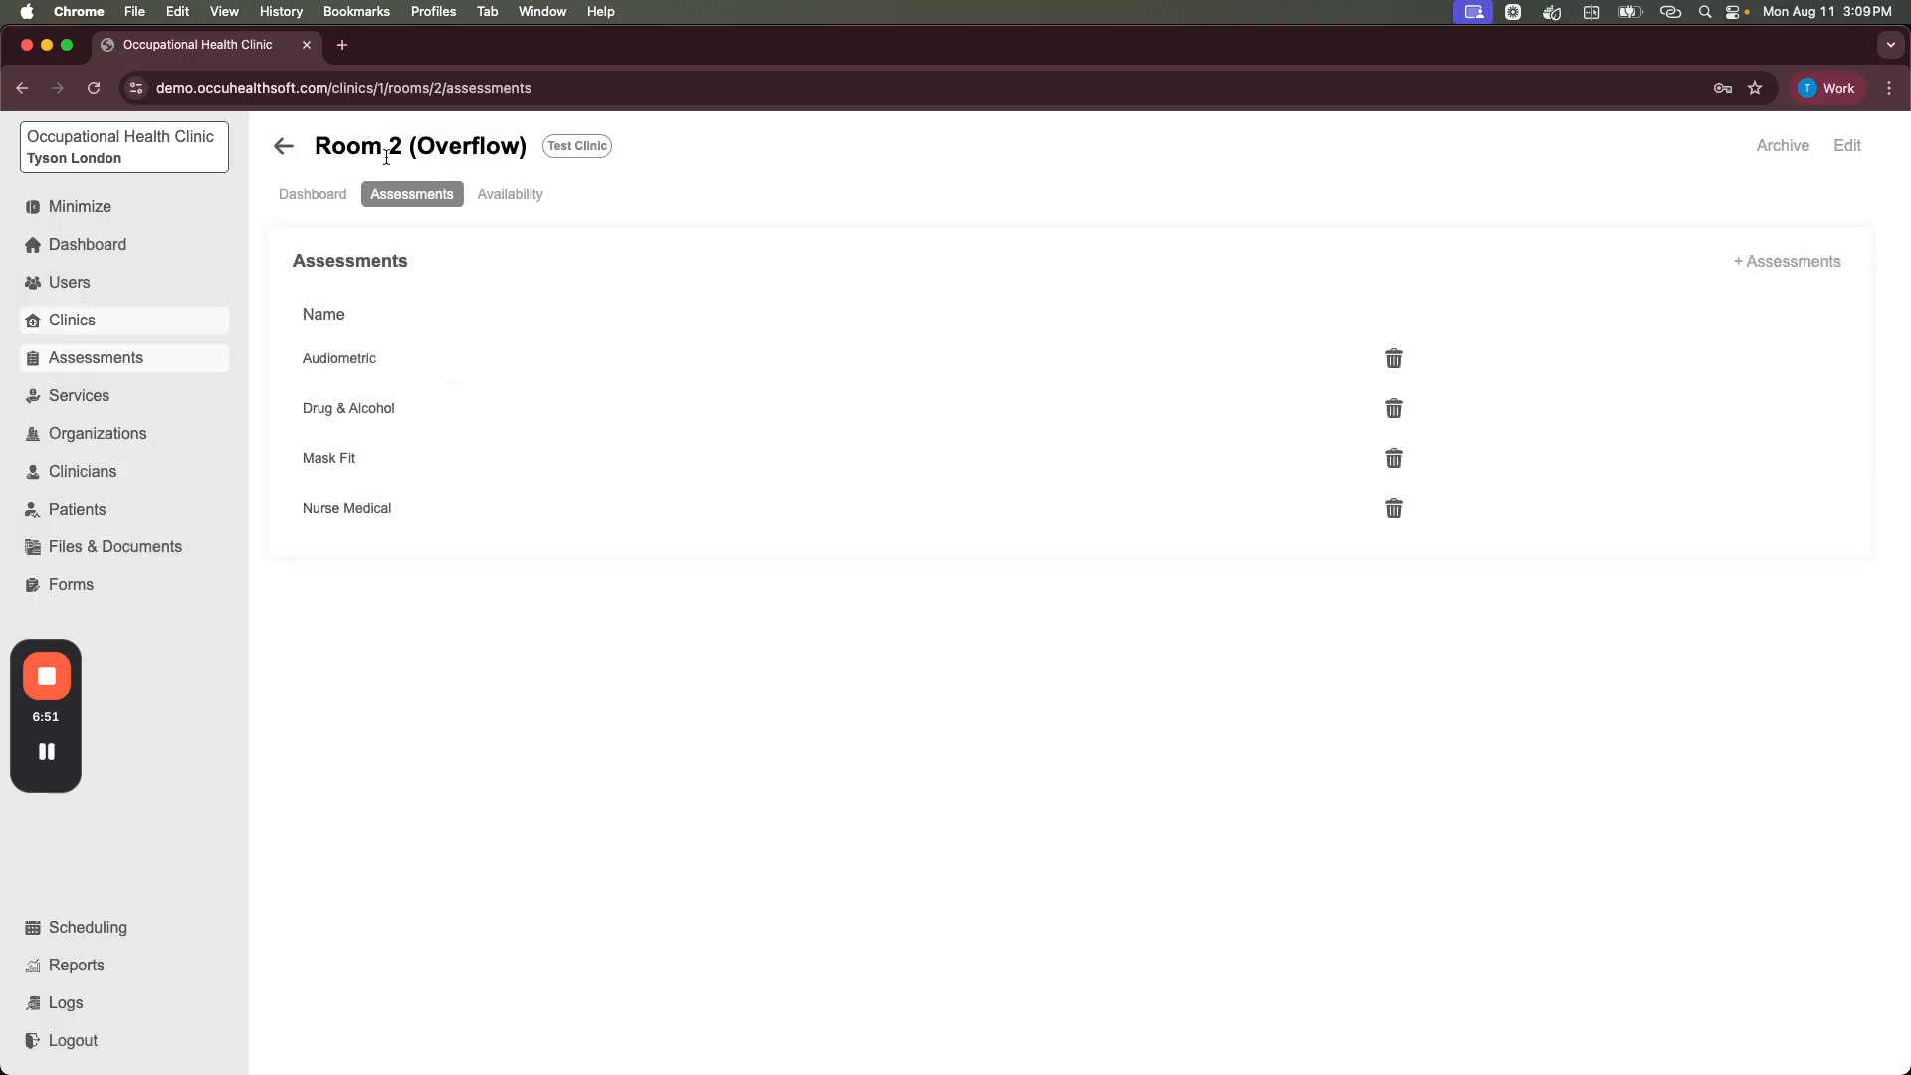
left_click(284, 147)
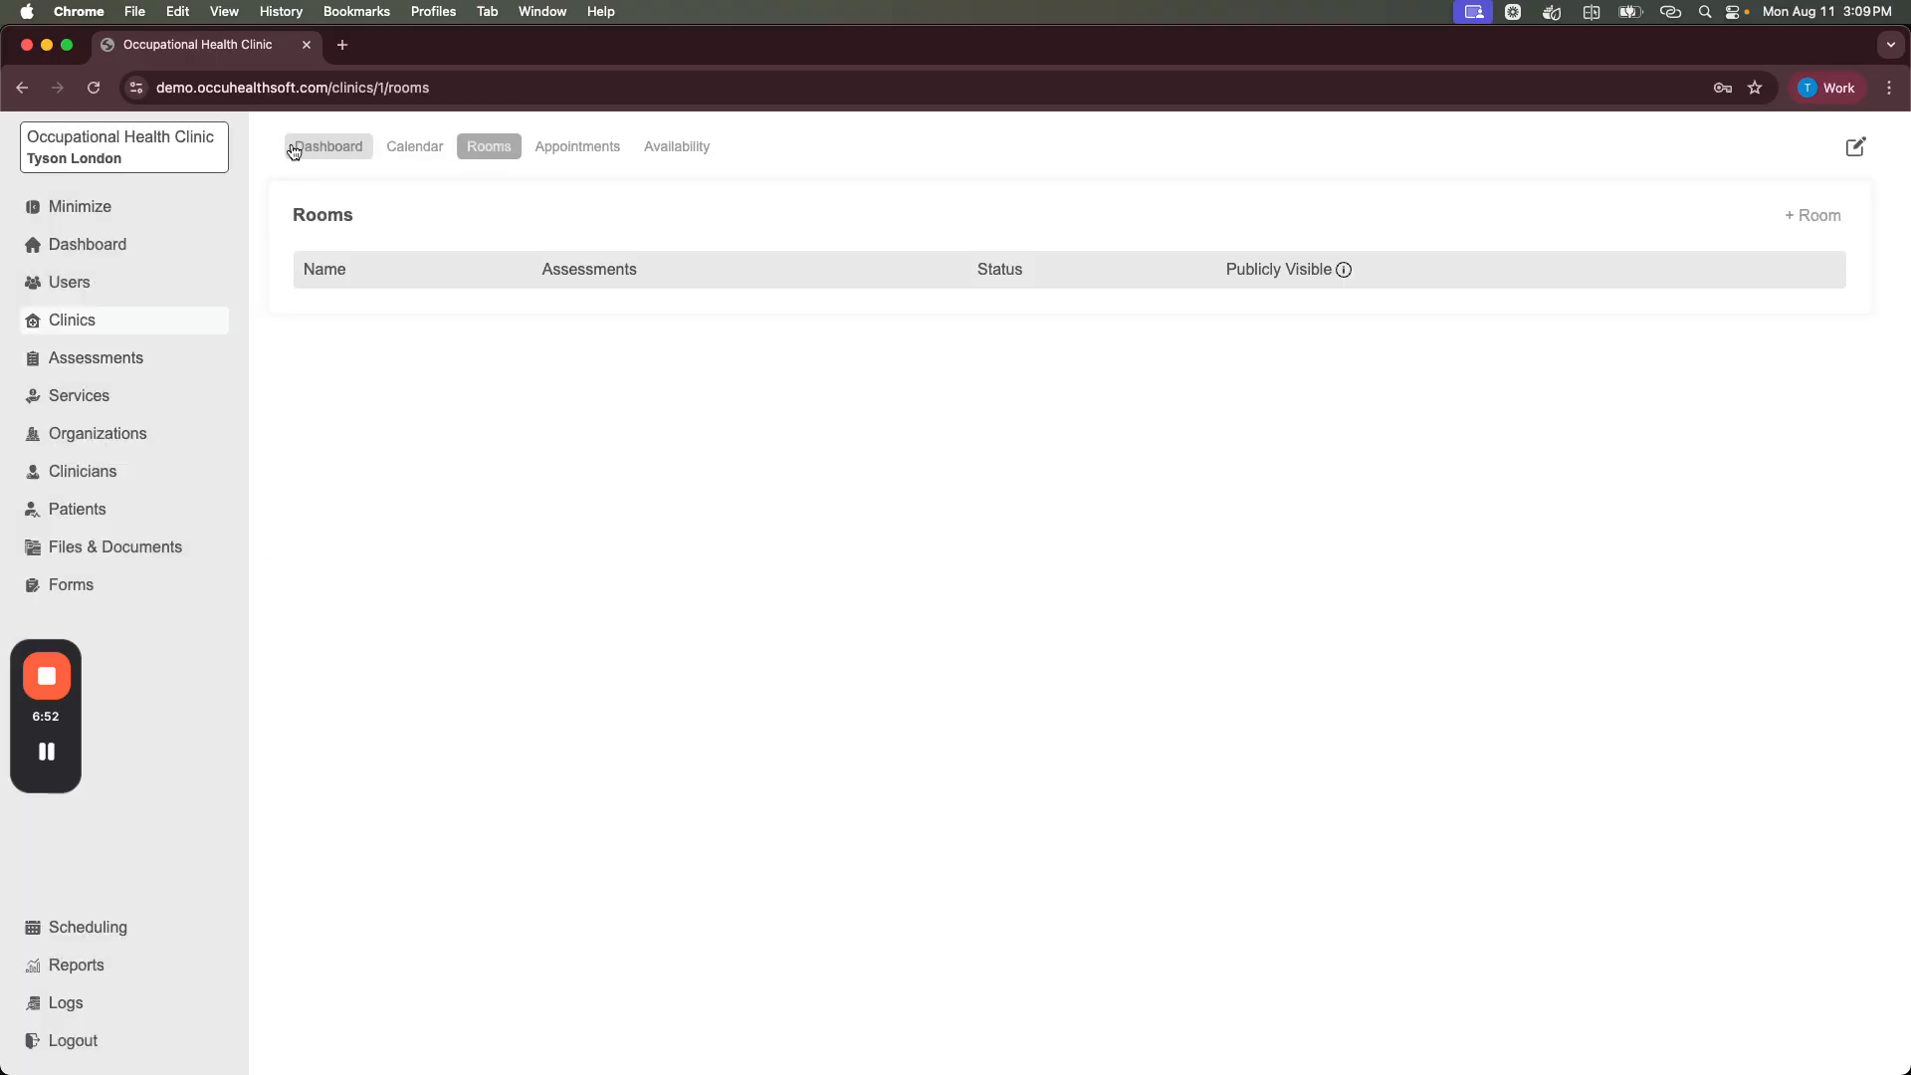
Step: Create the 'Audiometric Test' service, described as 'Occupational audiometric test', priced at 60
left_click(77, 406)
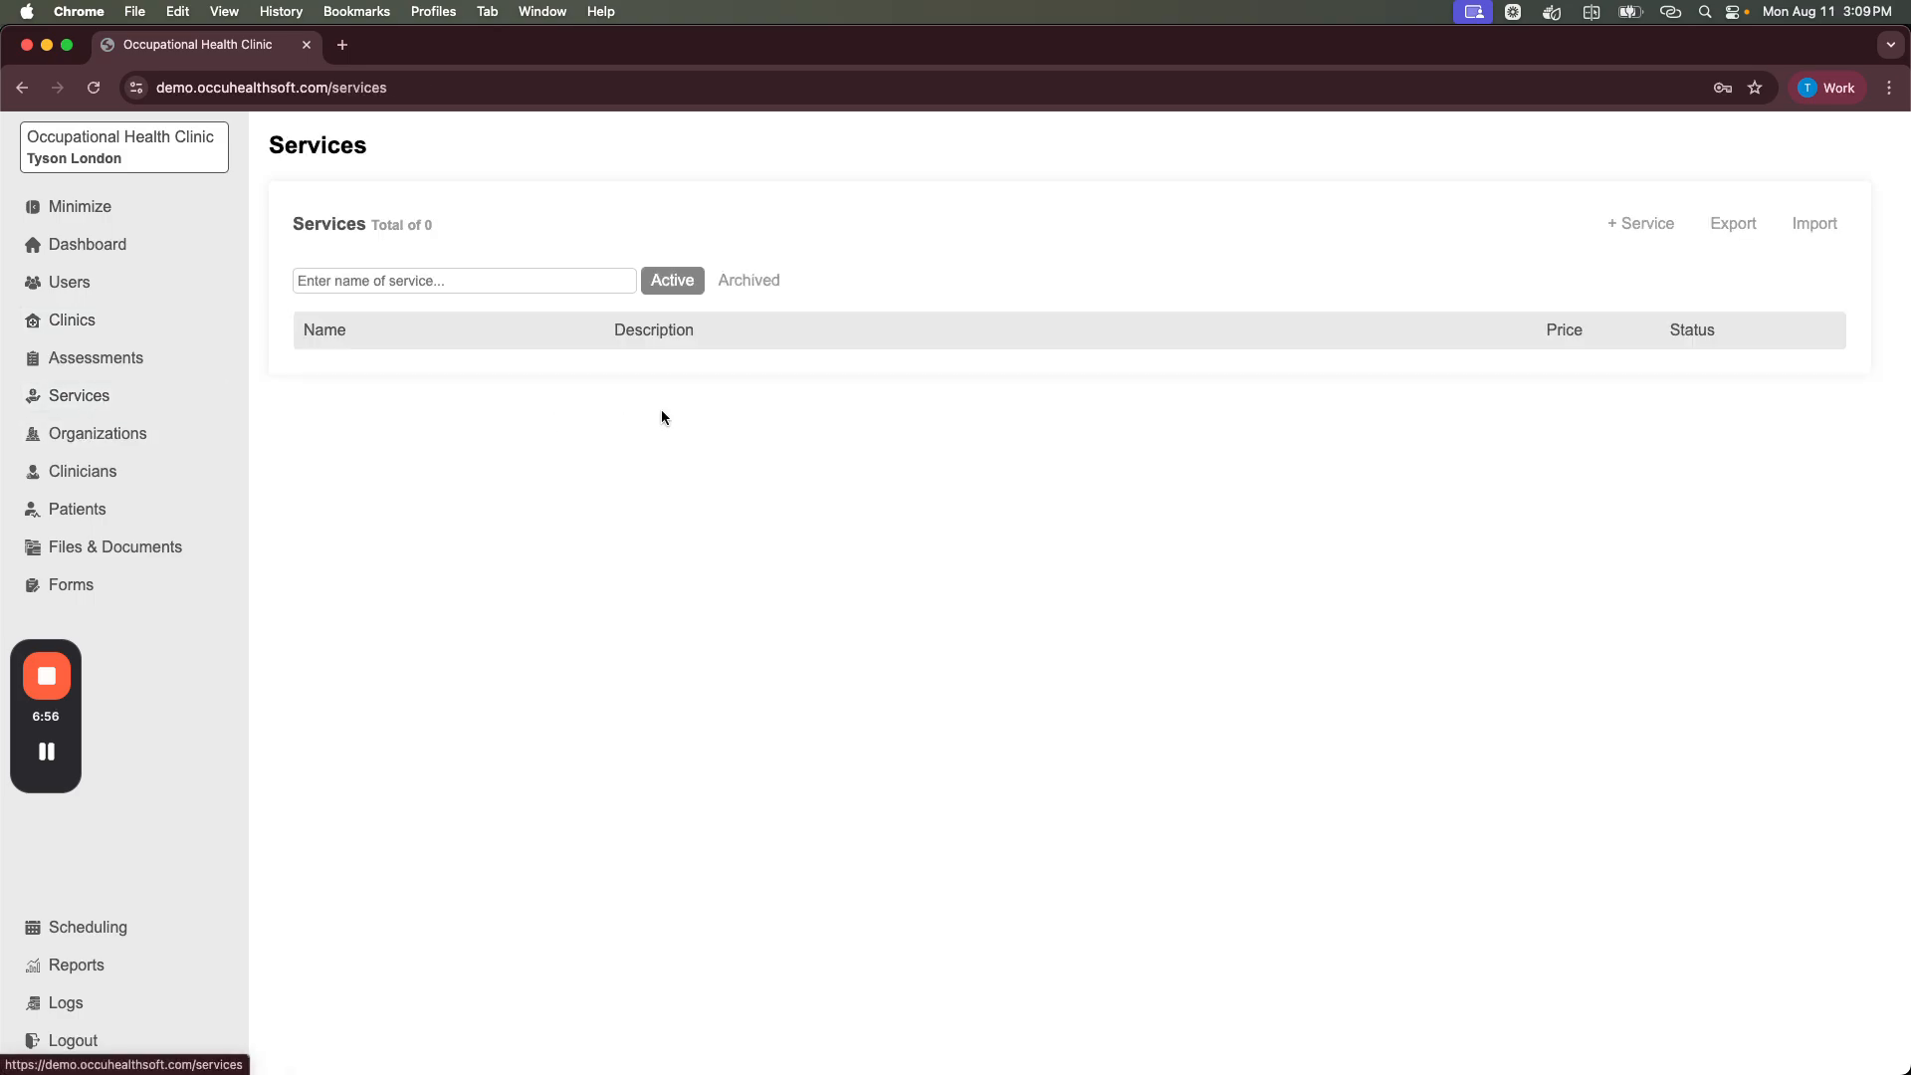
left_click(1621, 224)
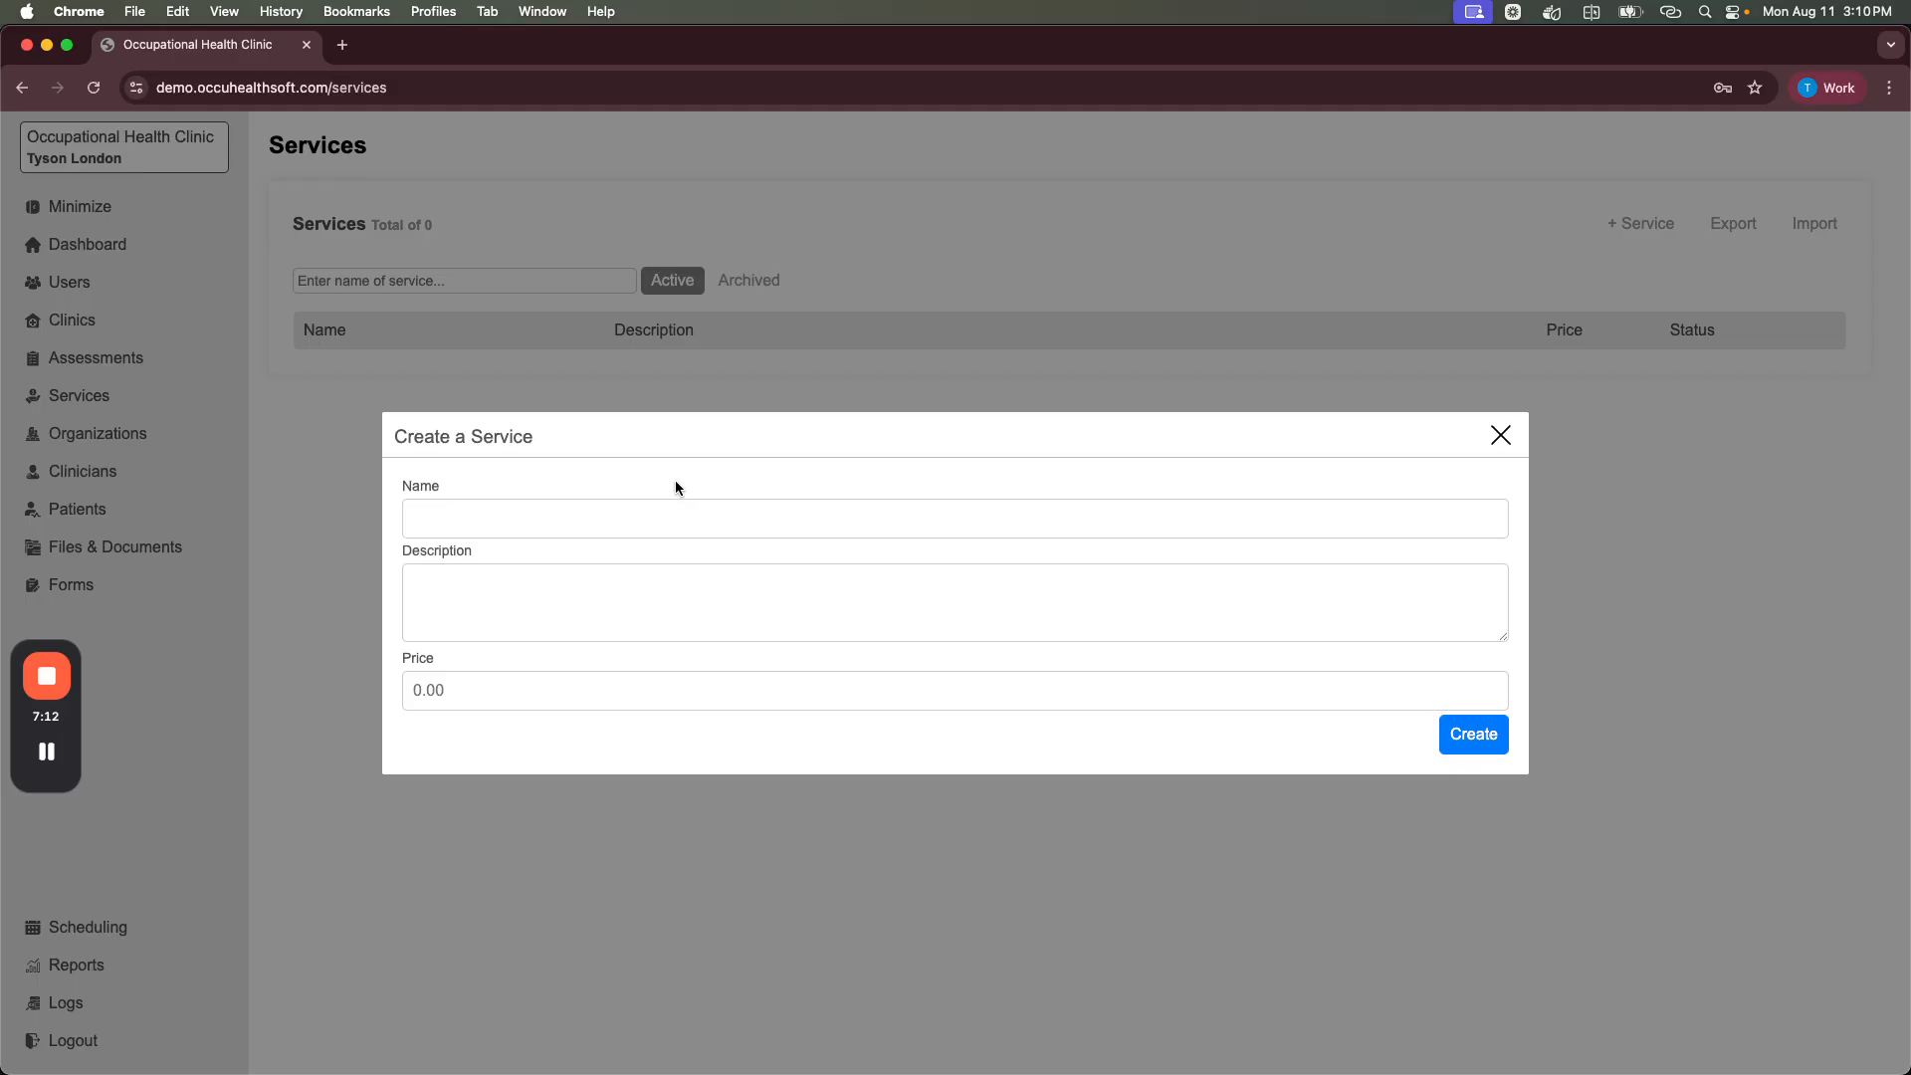
left_click(533, 521)
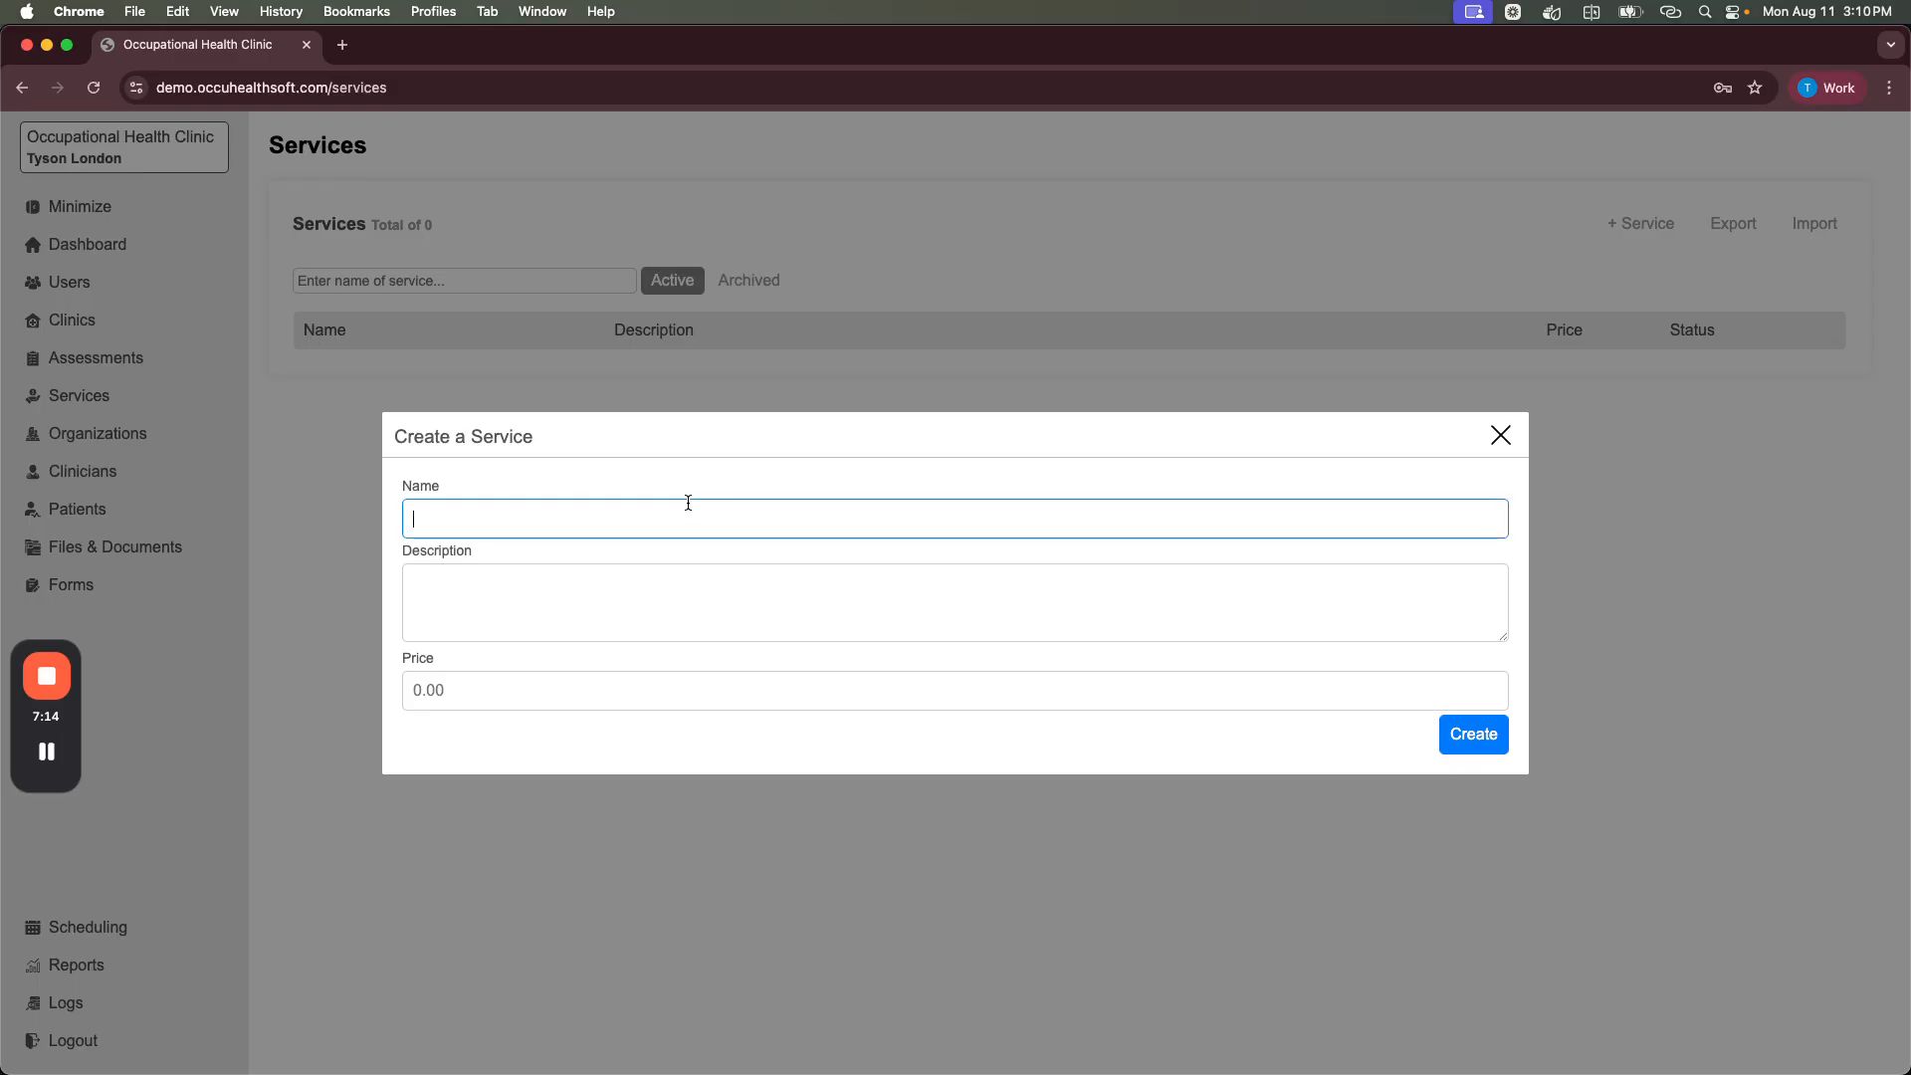
type("A")
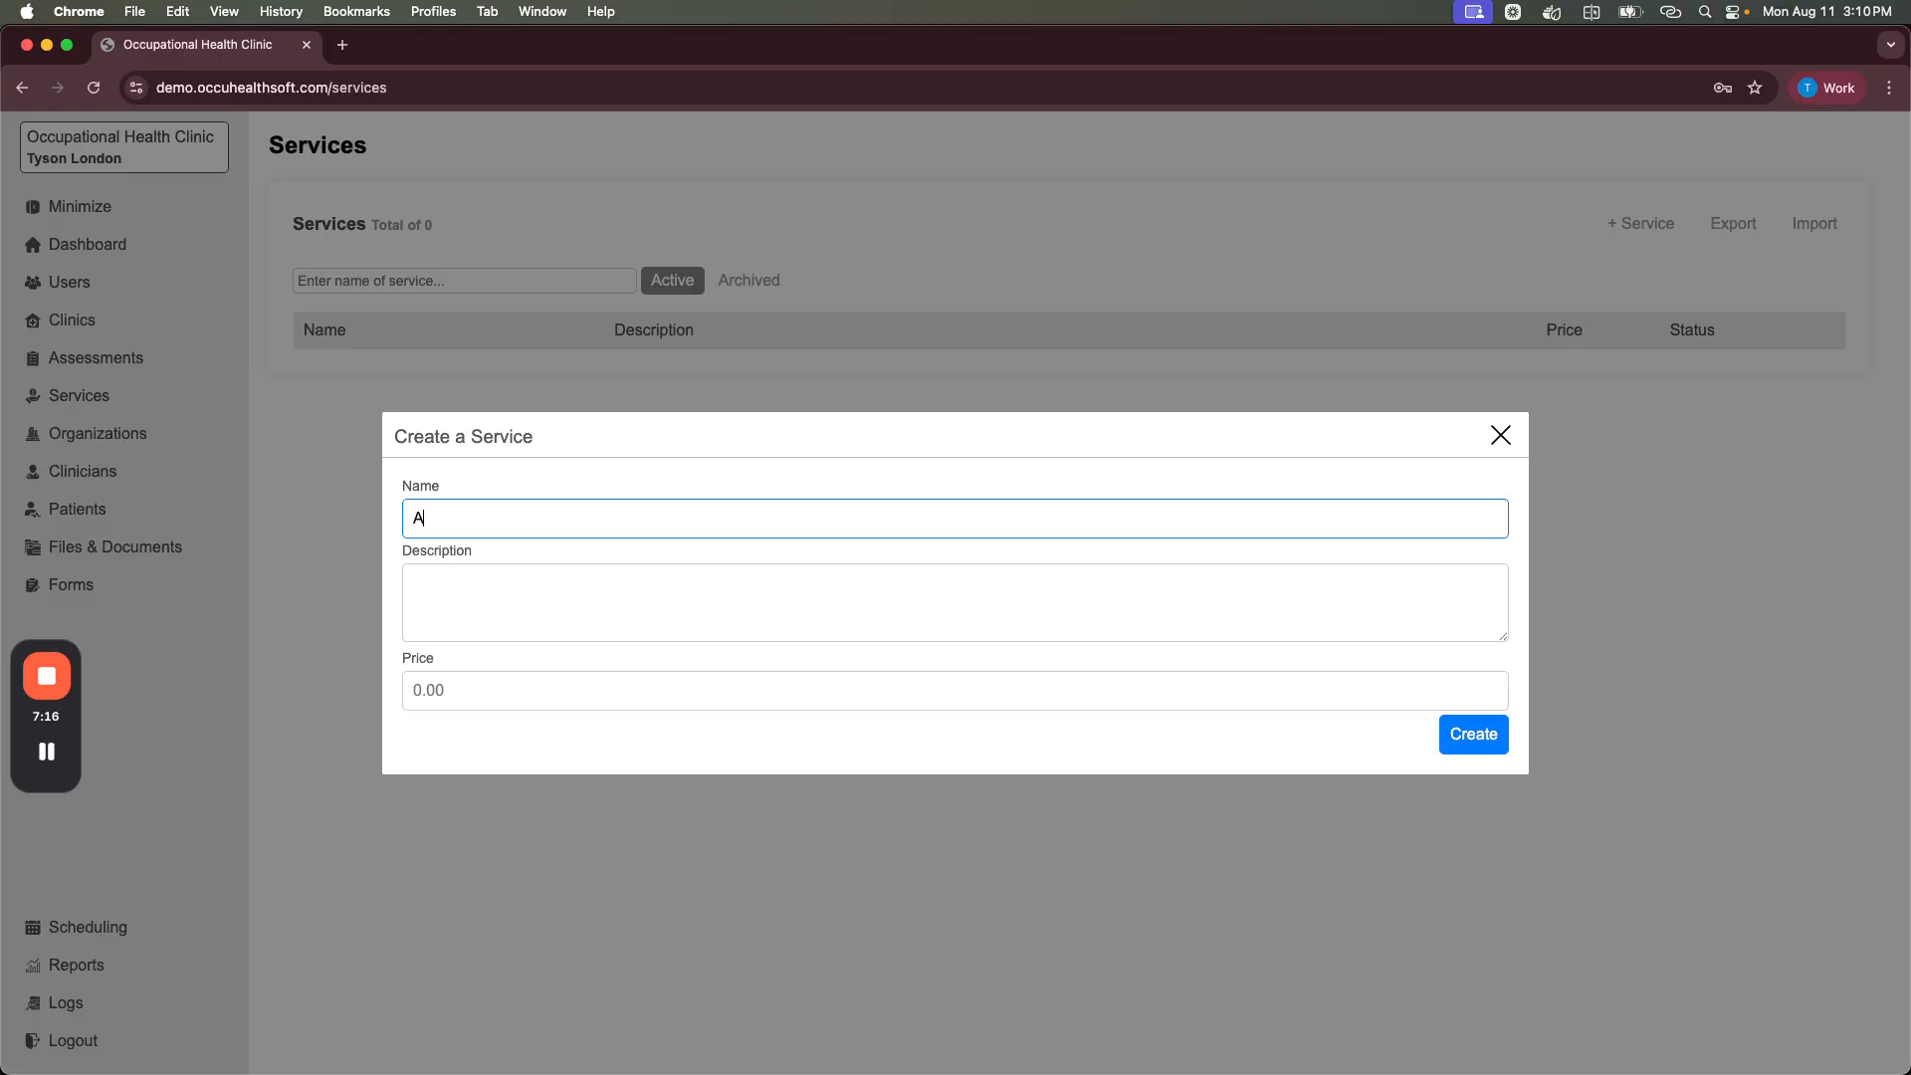
type("udiometric Test")
left_click(515, 611)
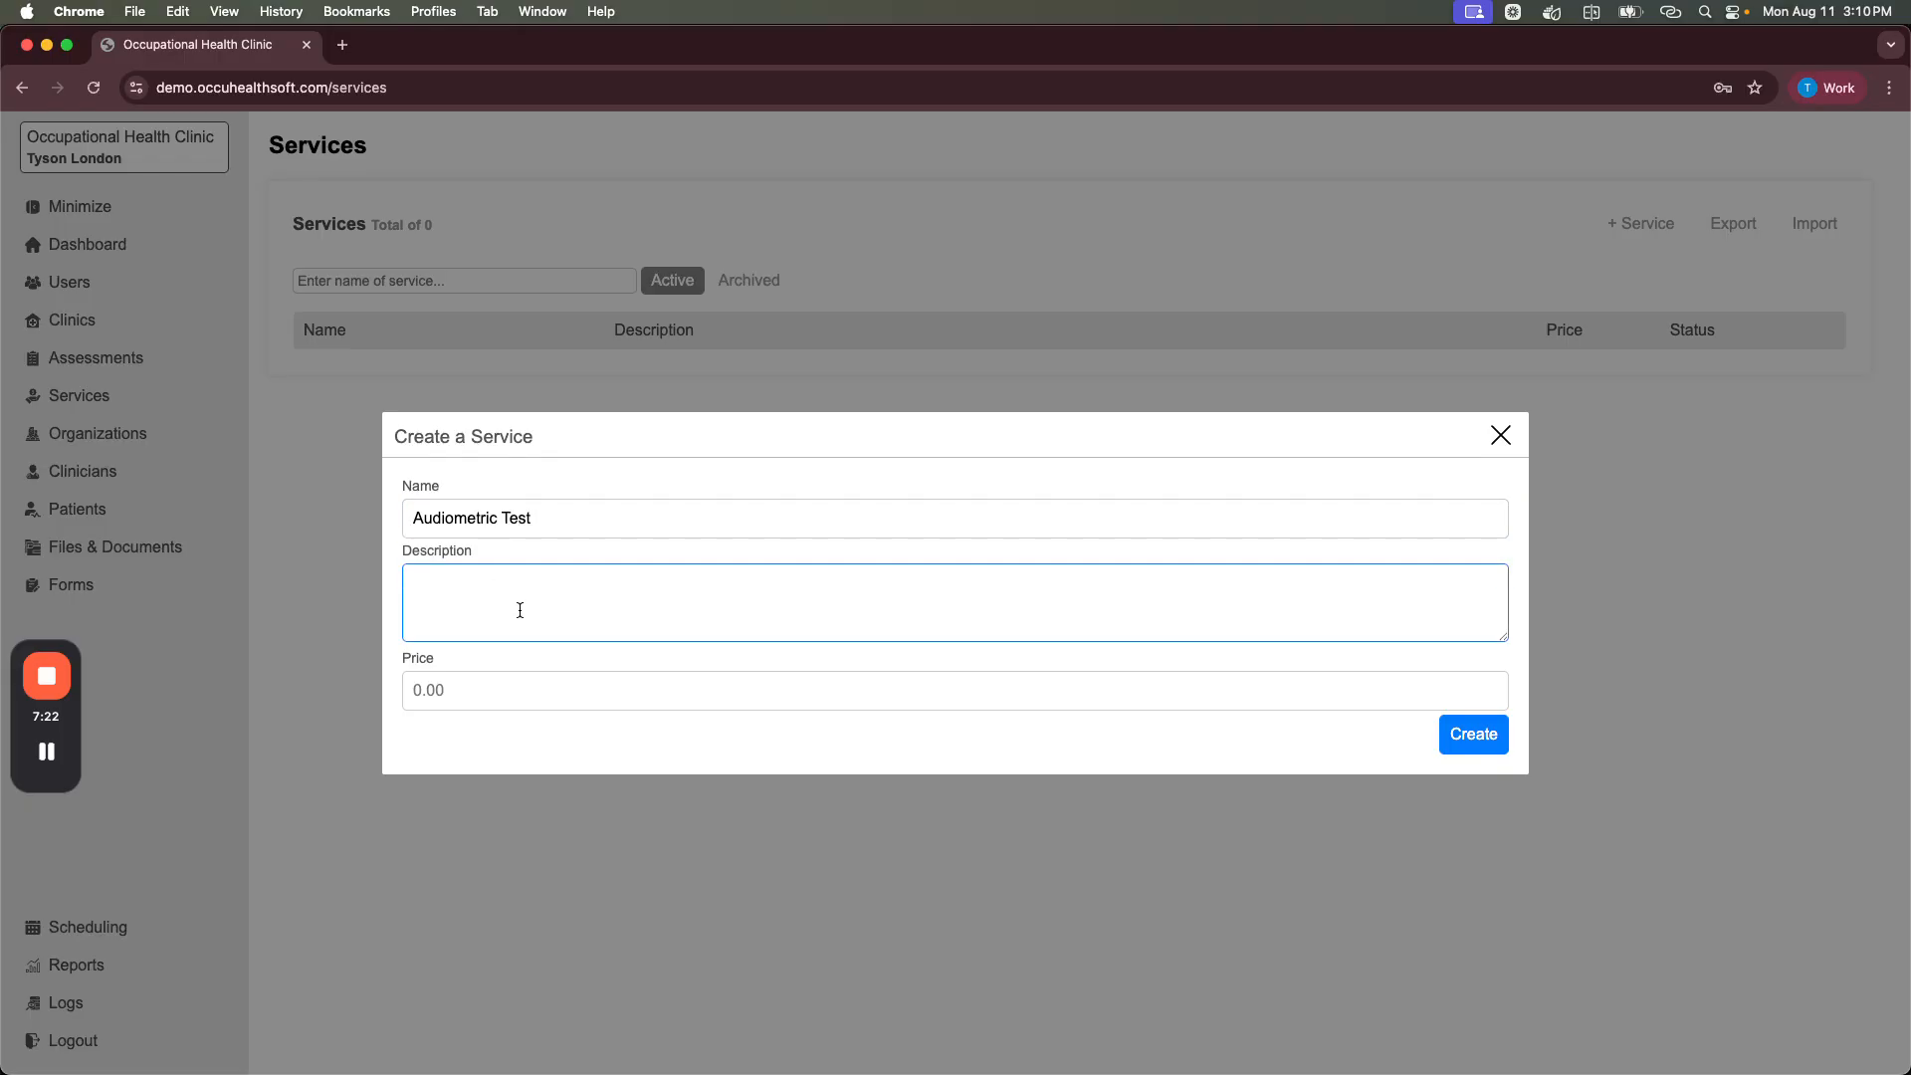
type("Occupational audiometric")
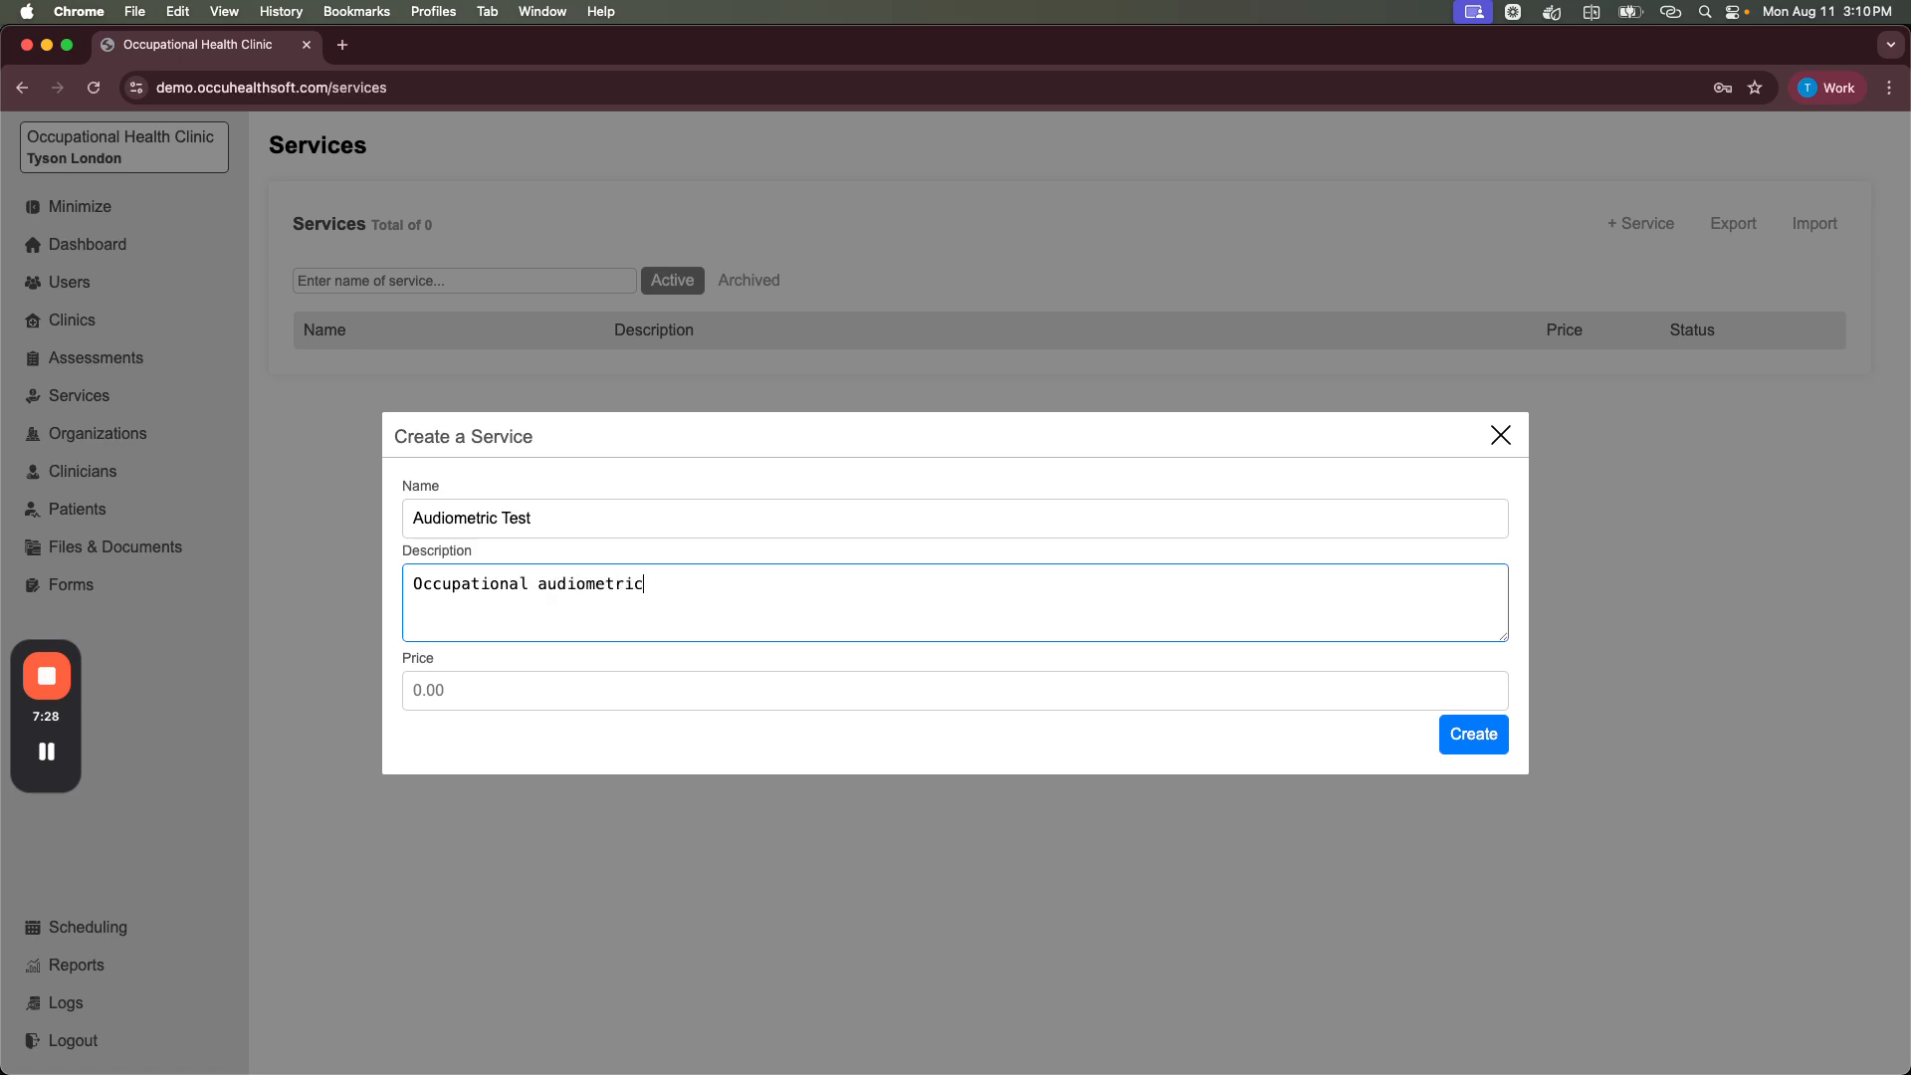
type(" test")
left_click(486, 691)
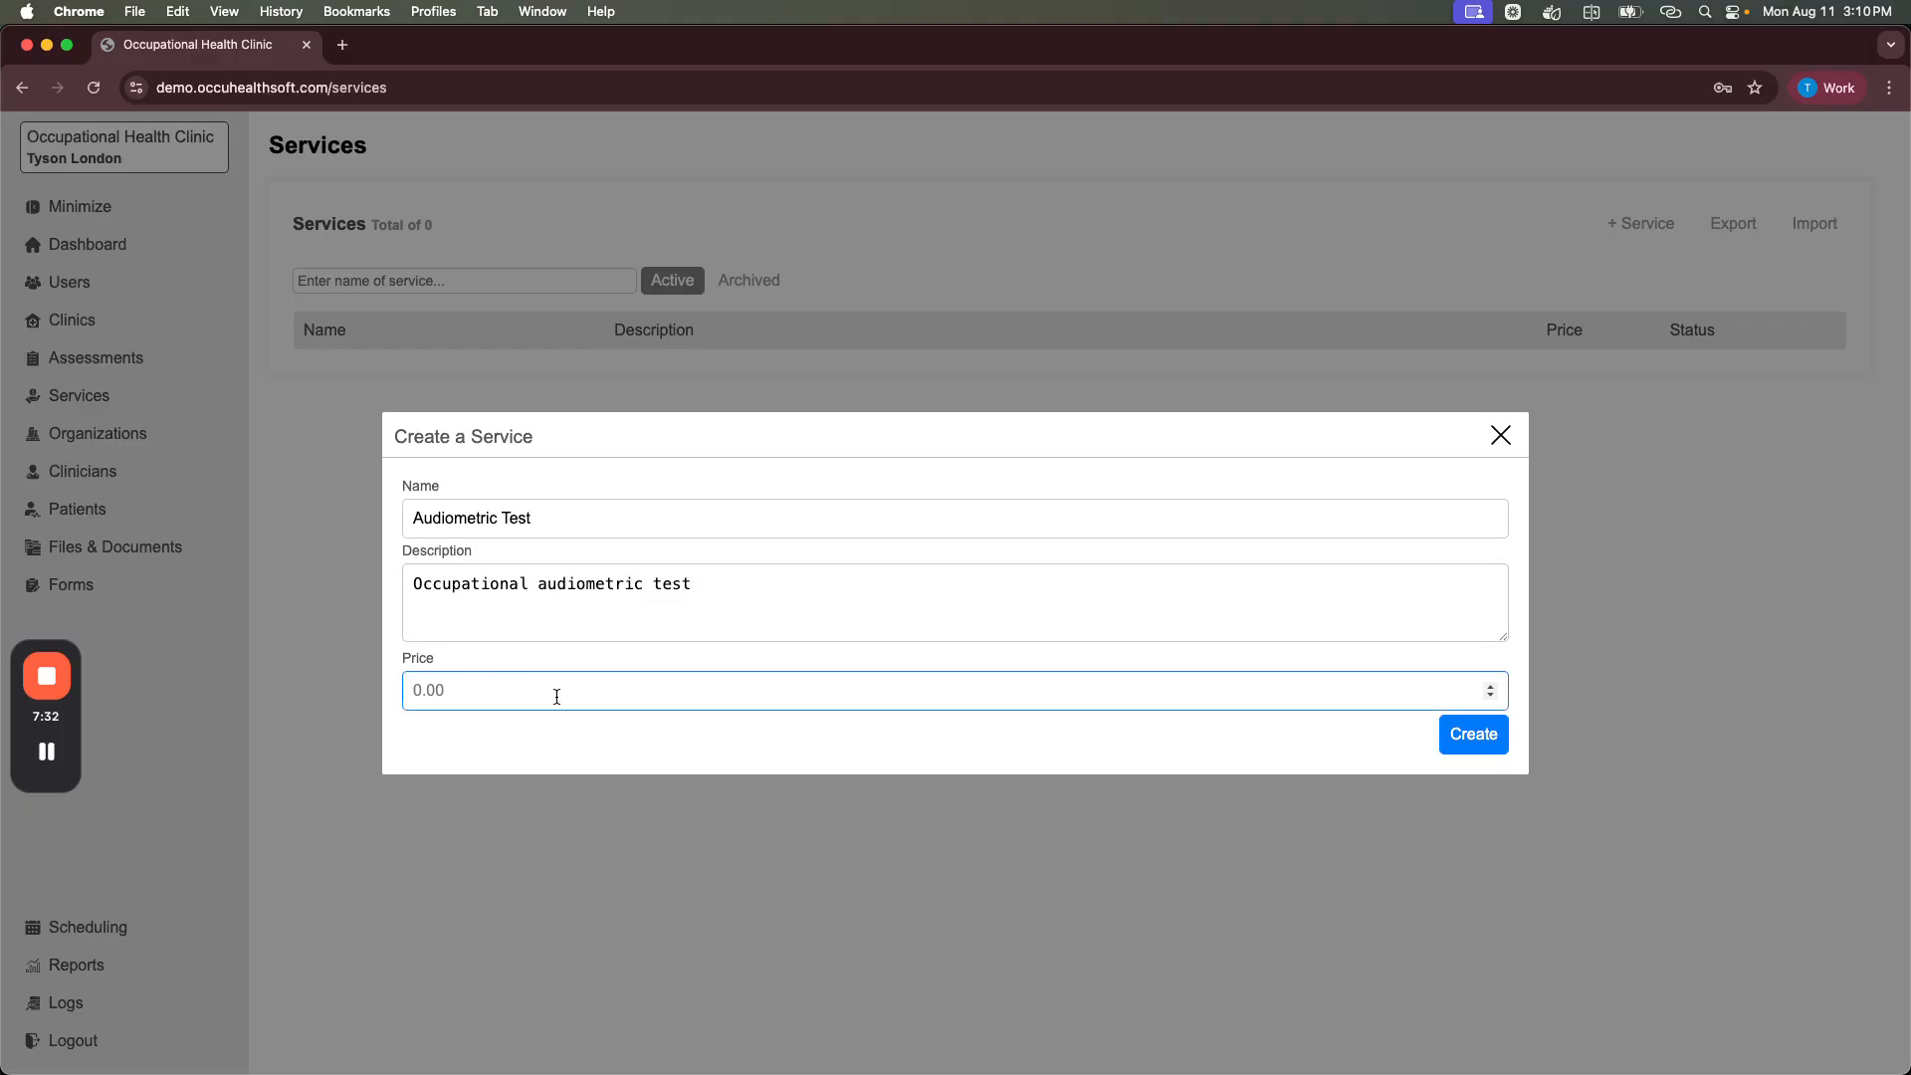
type("60")
left_click(1473, 733)
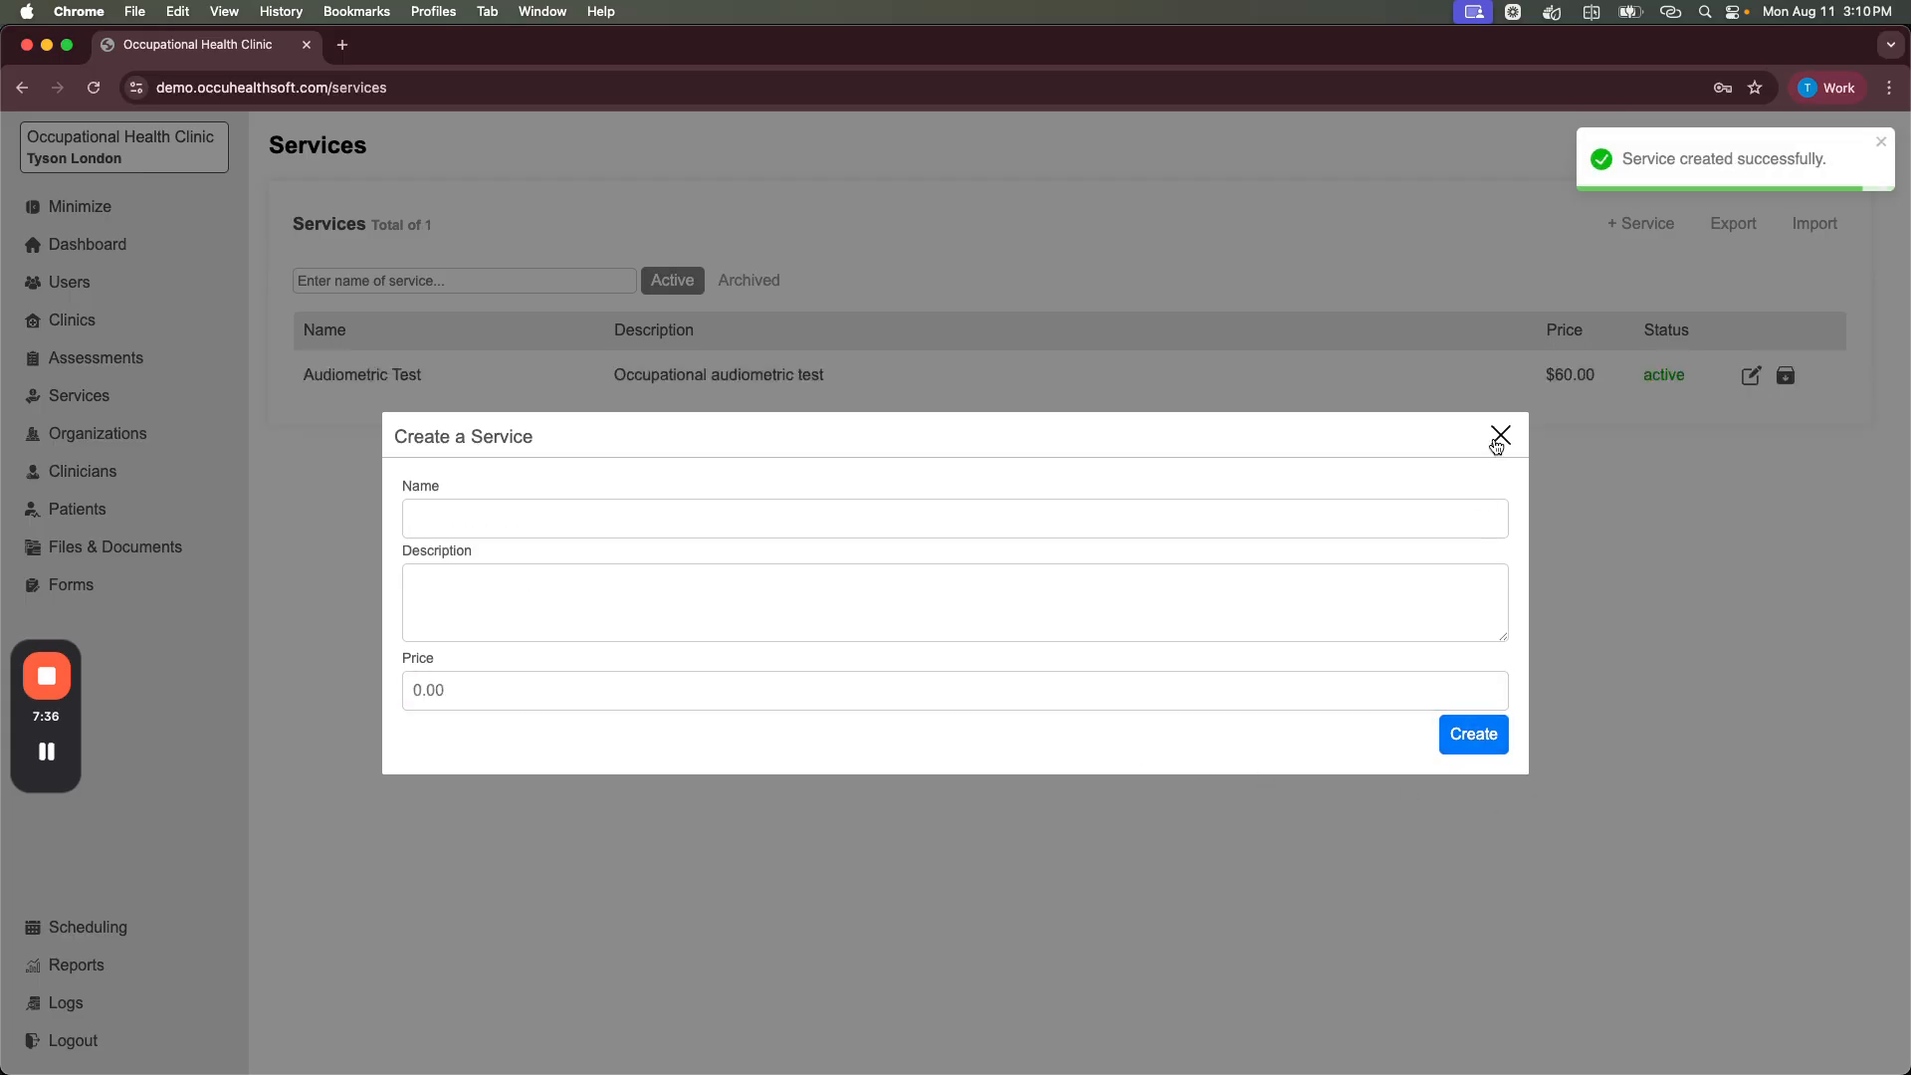
left_click(650, 521)
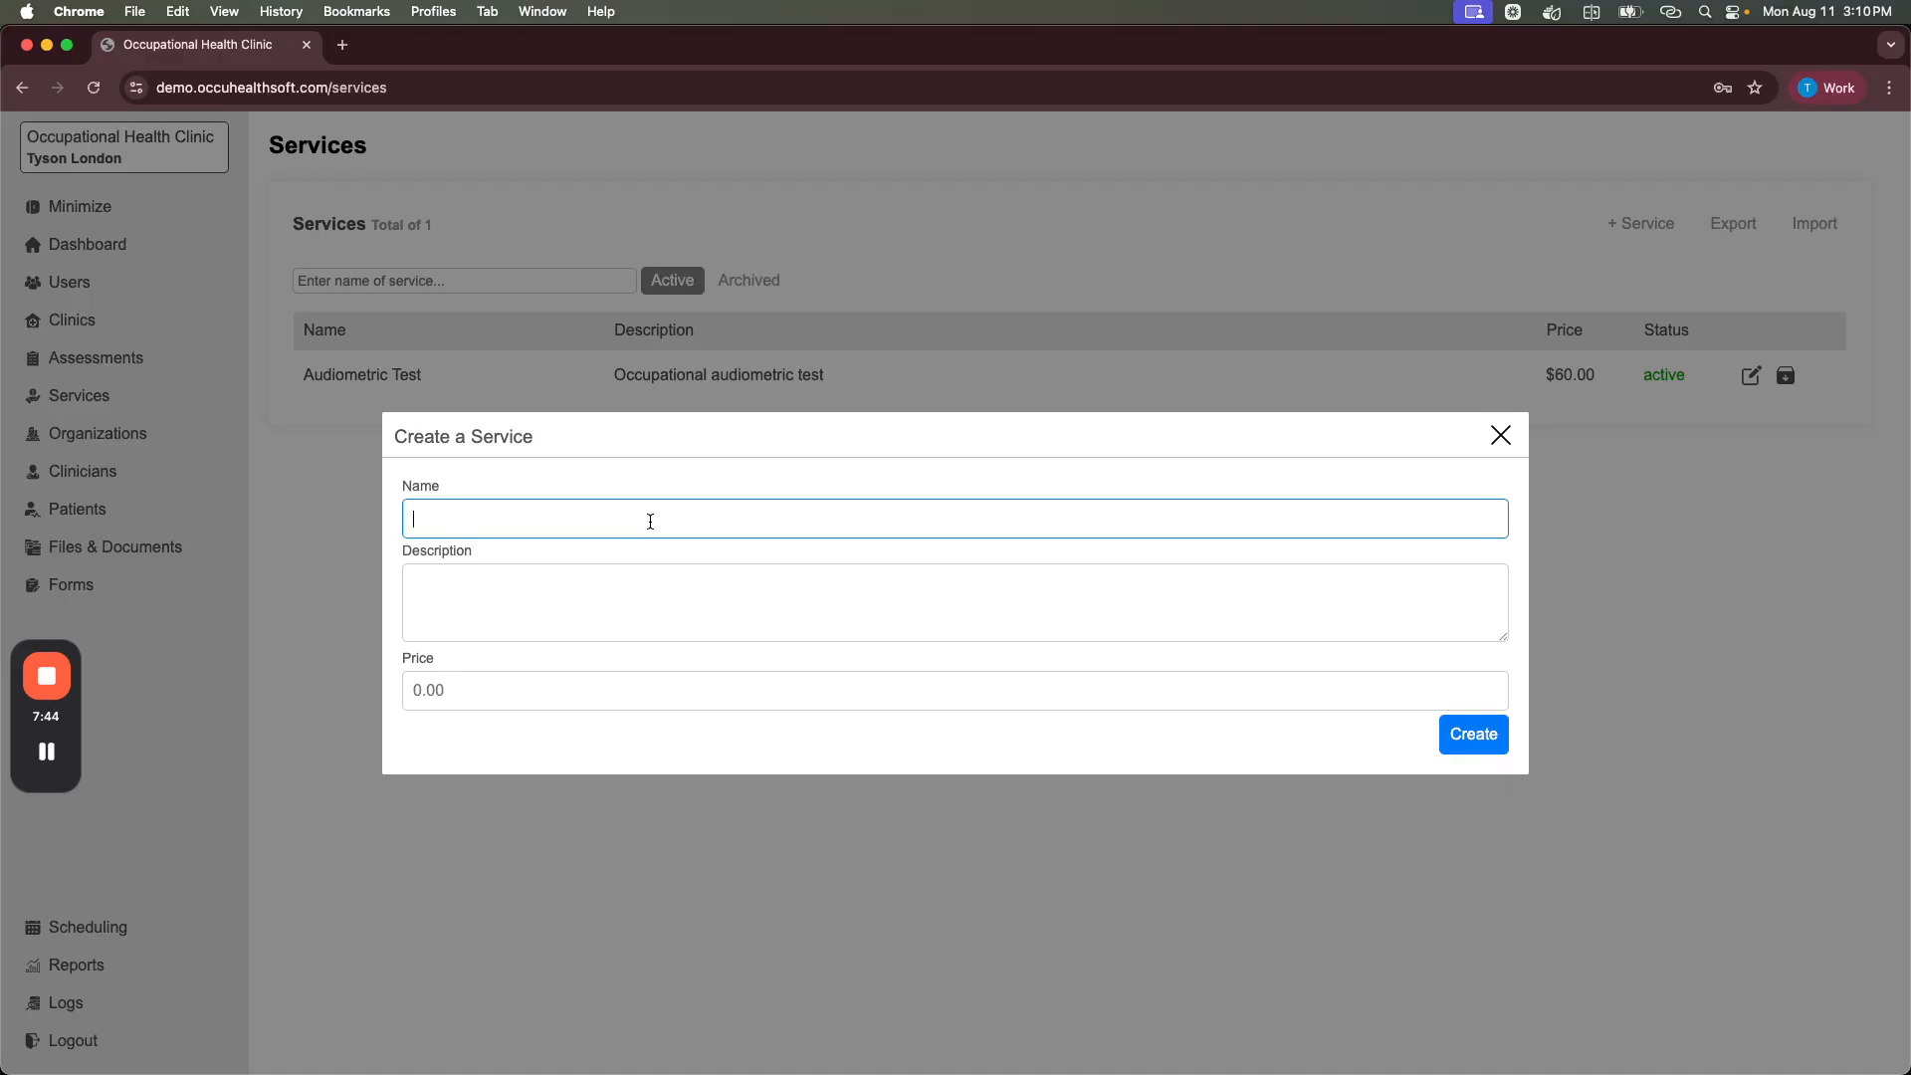
Step: Create the '7 POCT Urin Drug Screening with Breath Alcohol' service with the pasted drug panel, priced $110.00
type("7 POCT Urin Drug Screening with Breath")
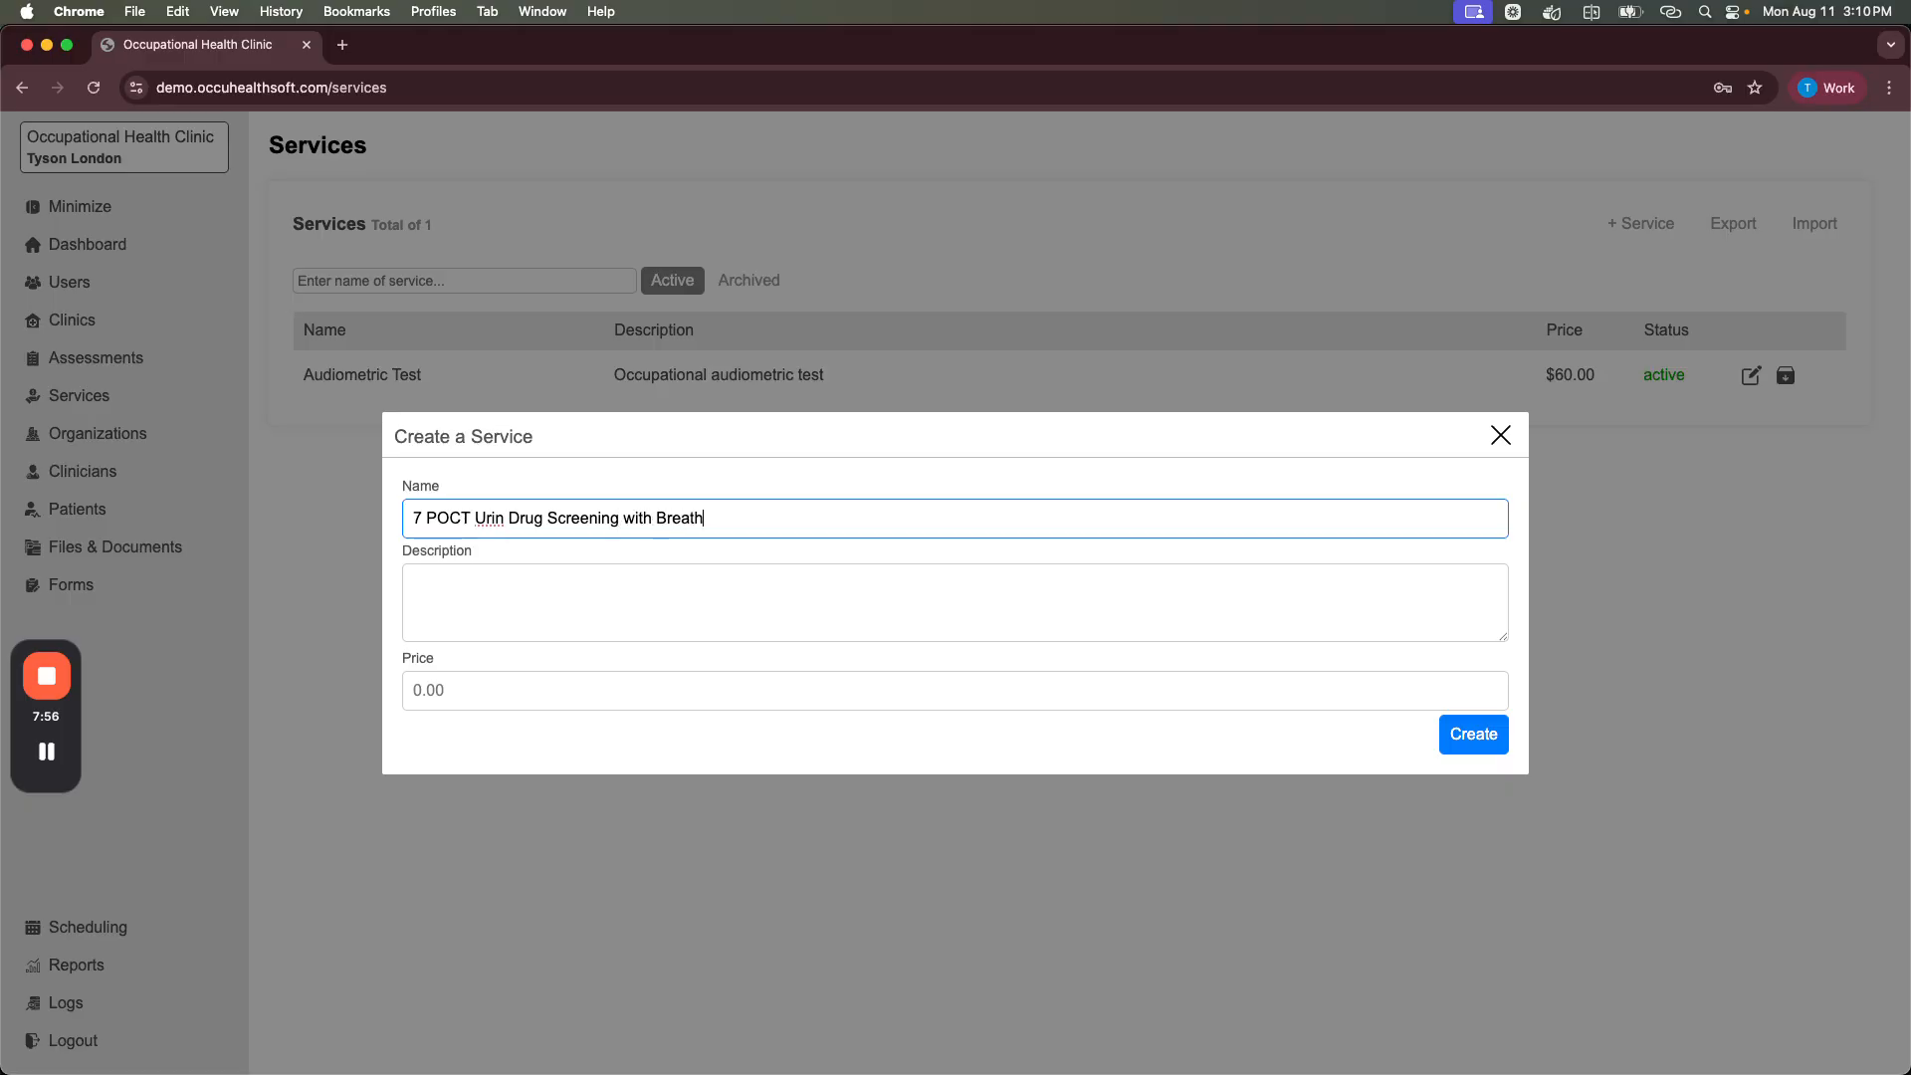
type(" Alcohol")
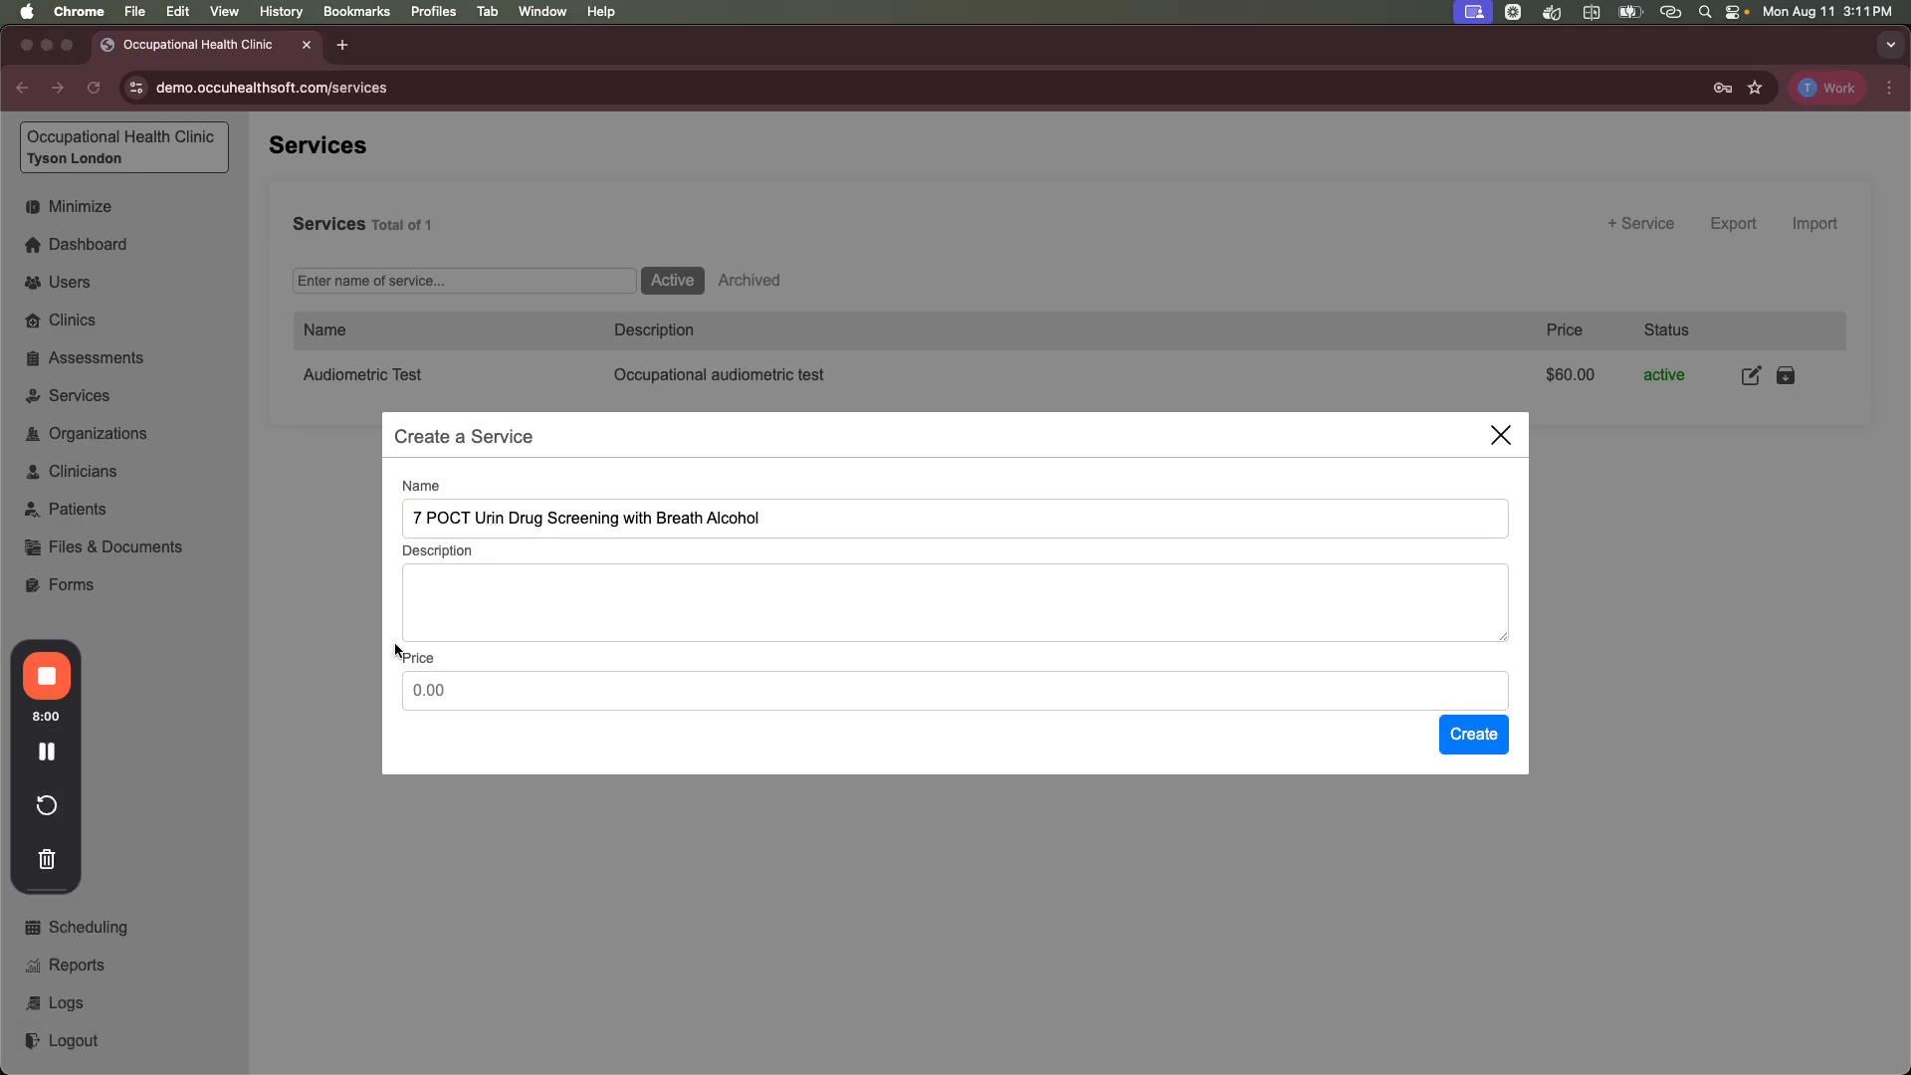
left_click(512, 605)
type("Amphetamine Methamphetamine THC Cocaine Opiates MDMA PCP Breath Alcohol")
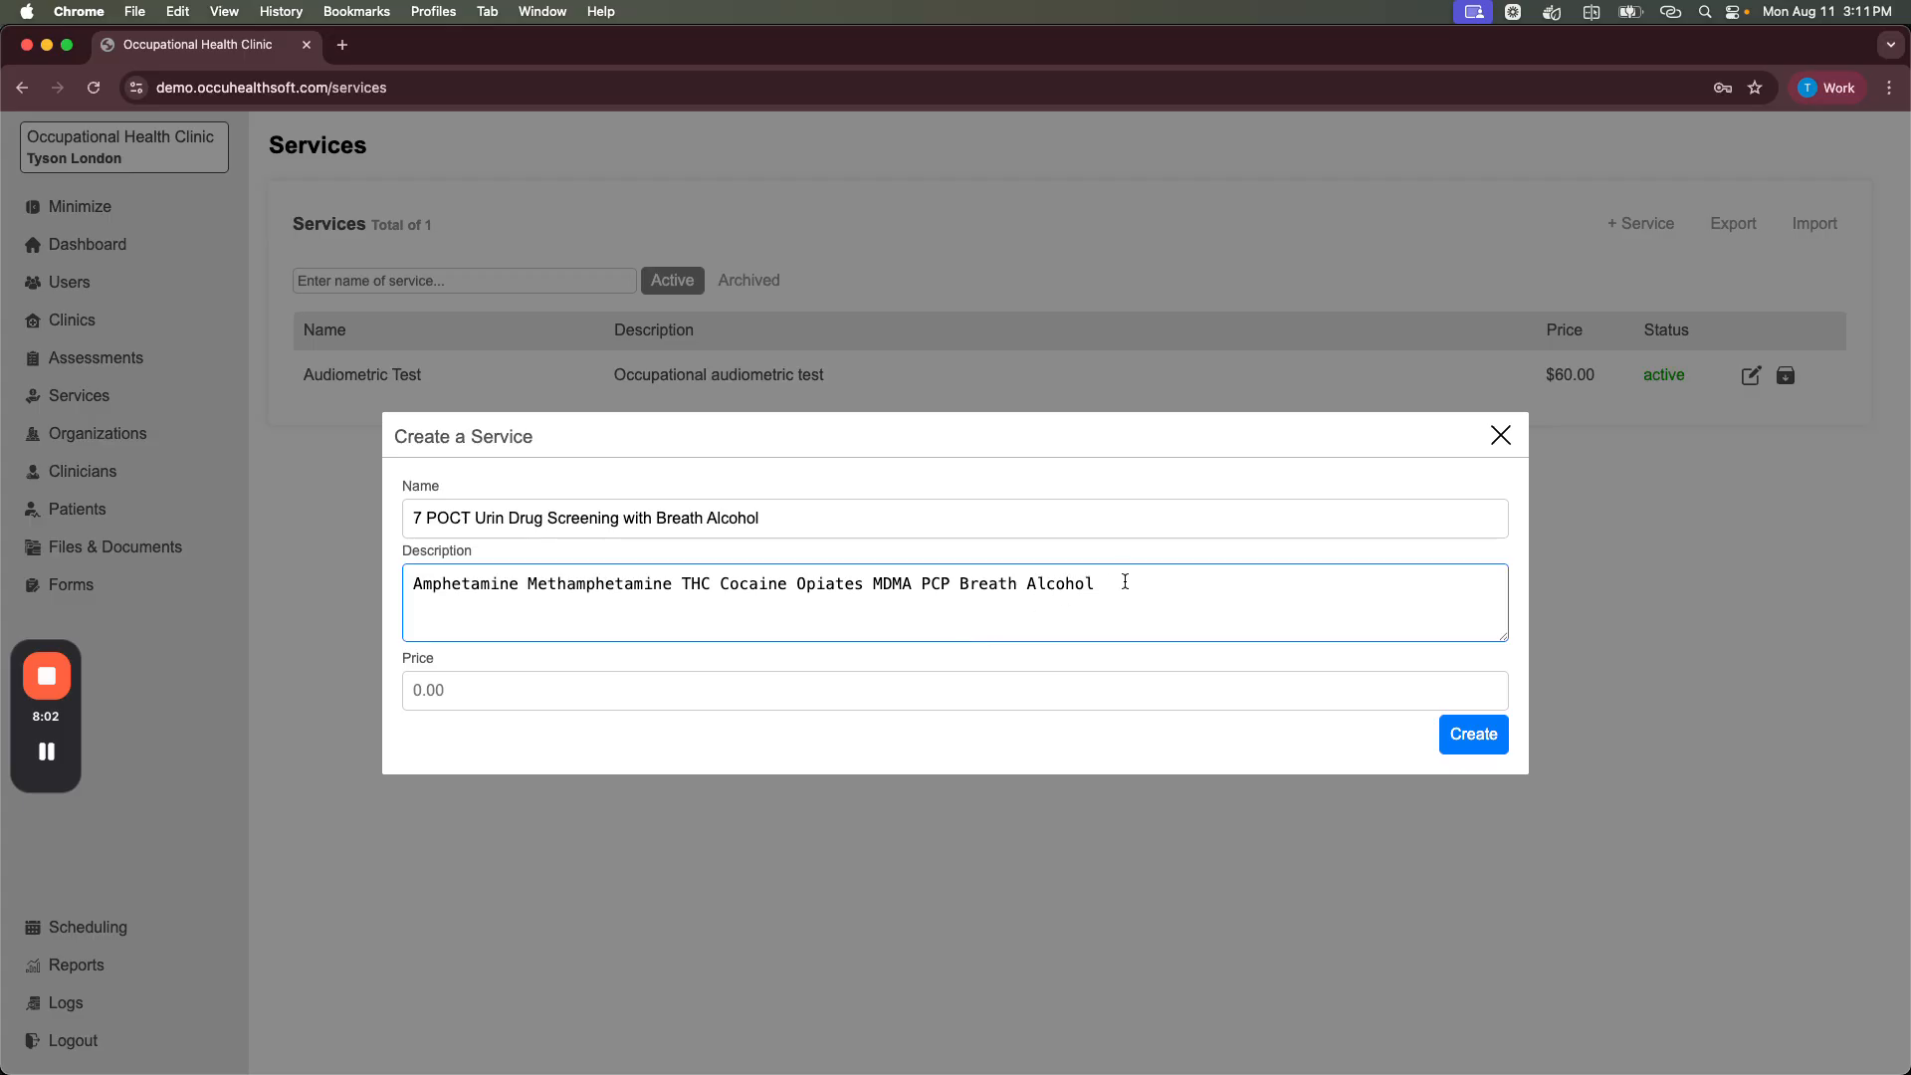
left_click_drag(1125, 584, 393, 597)
left_click(517, 615)
left_click(466, 687)
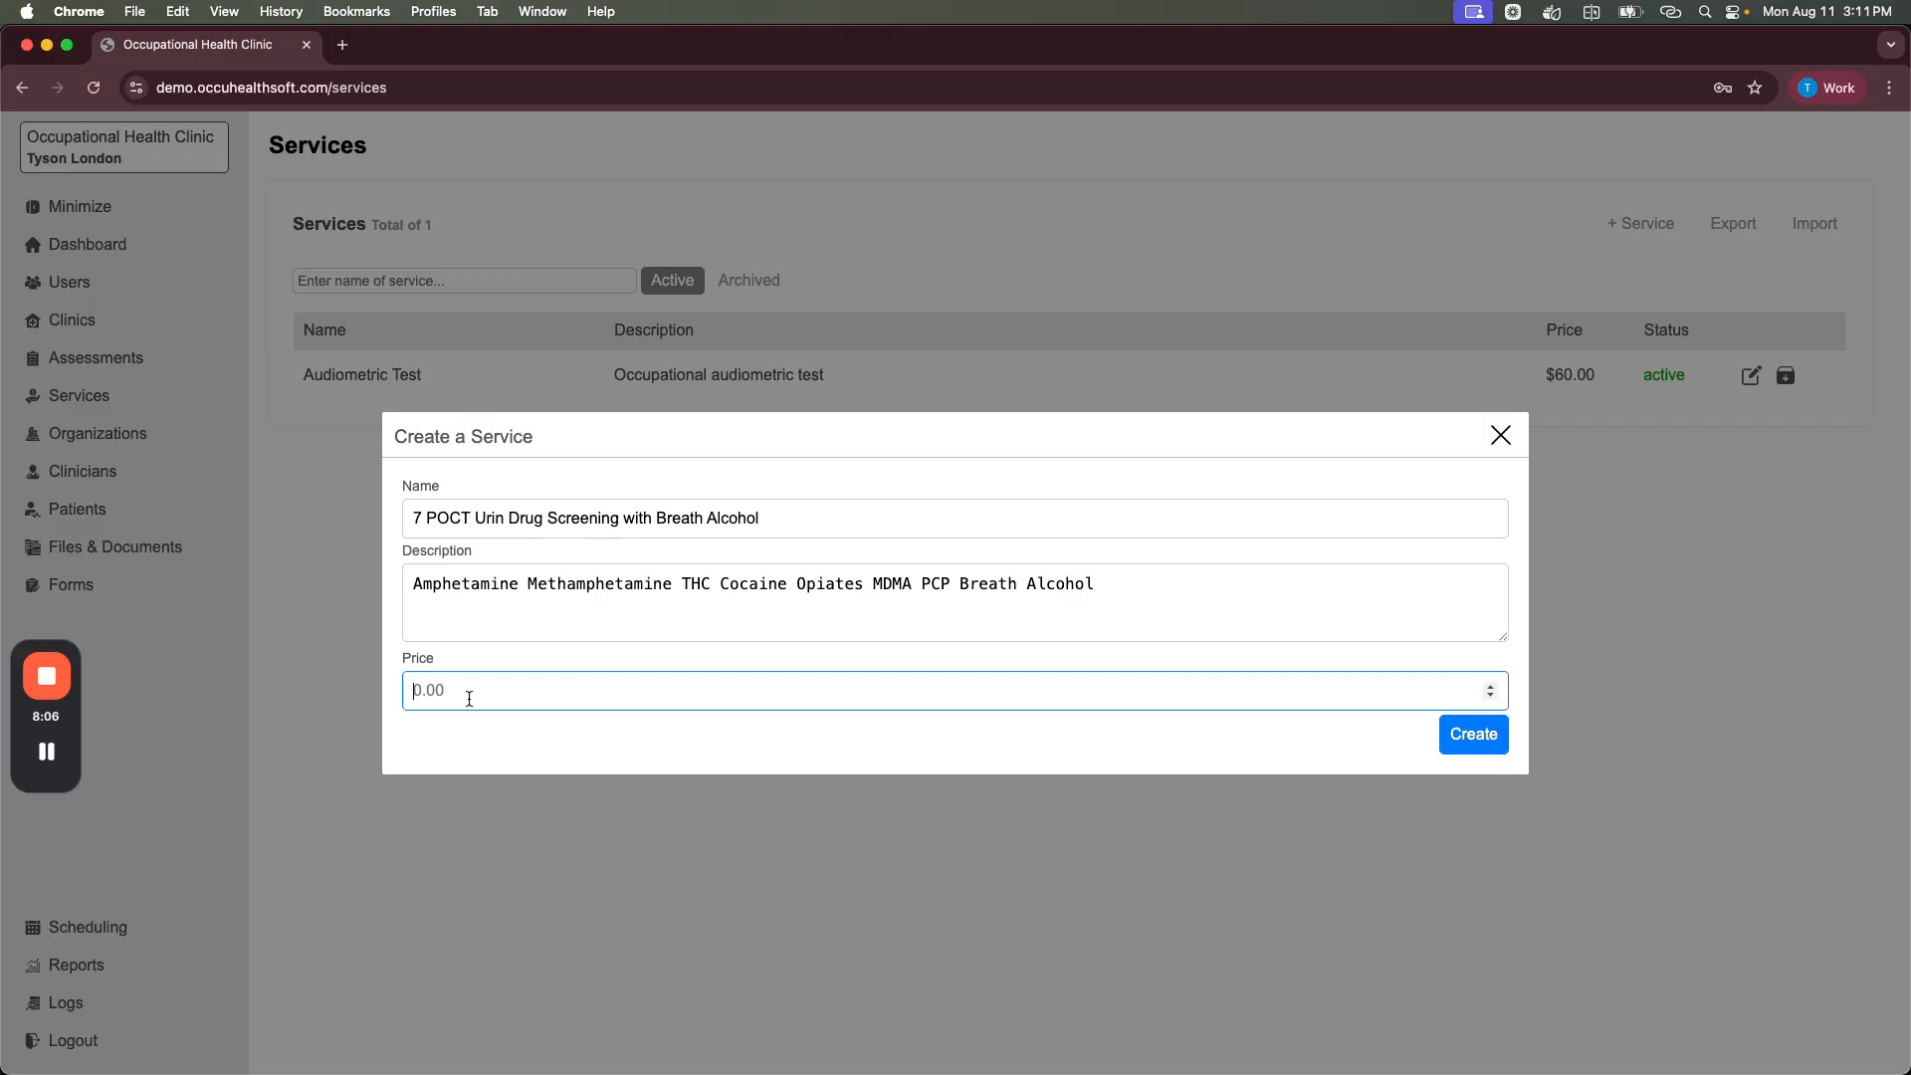
type("110.00")
left_click(1487, 742)
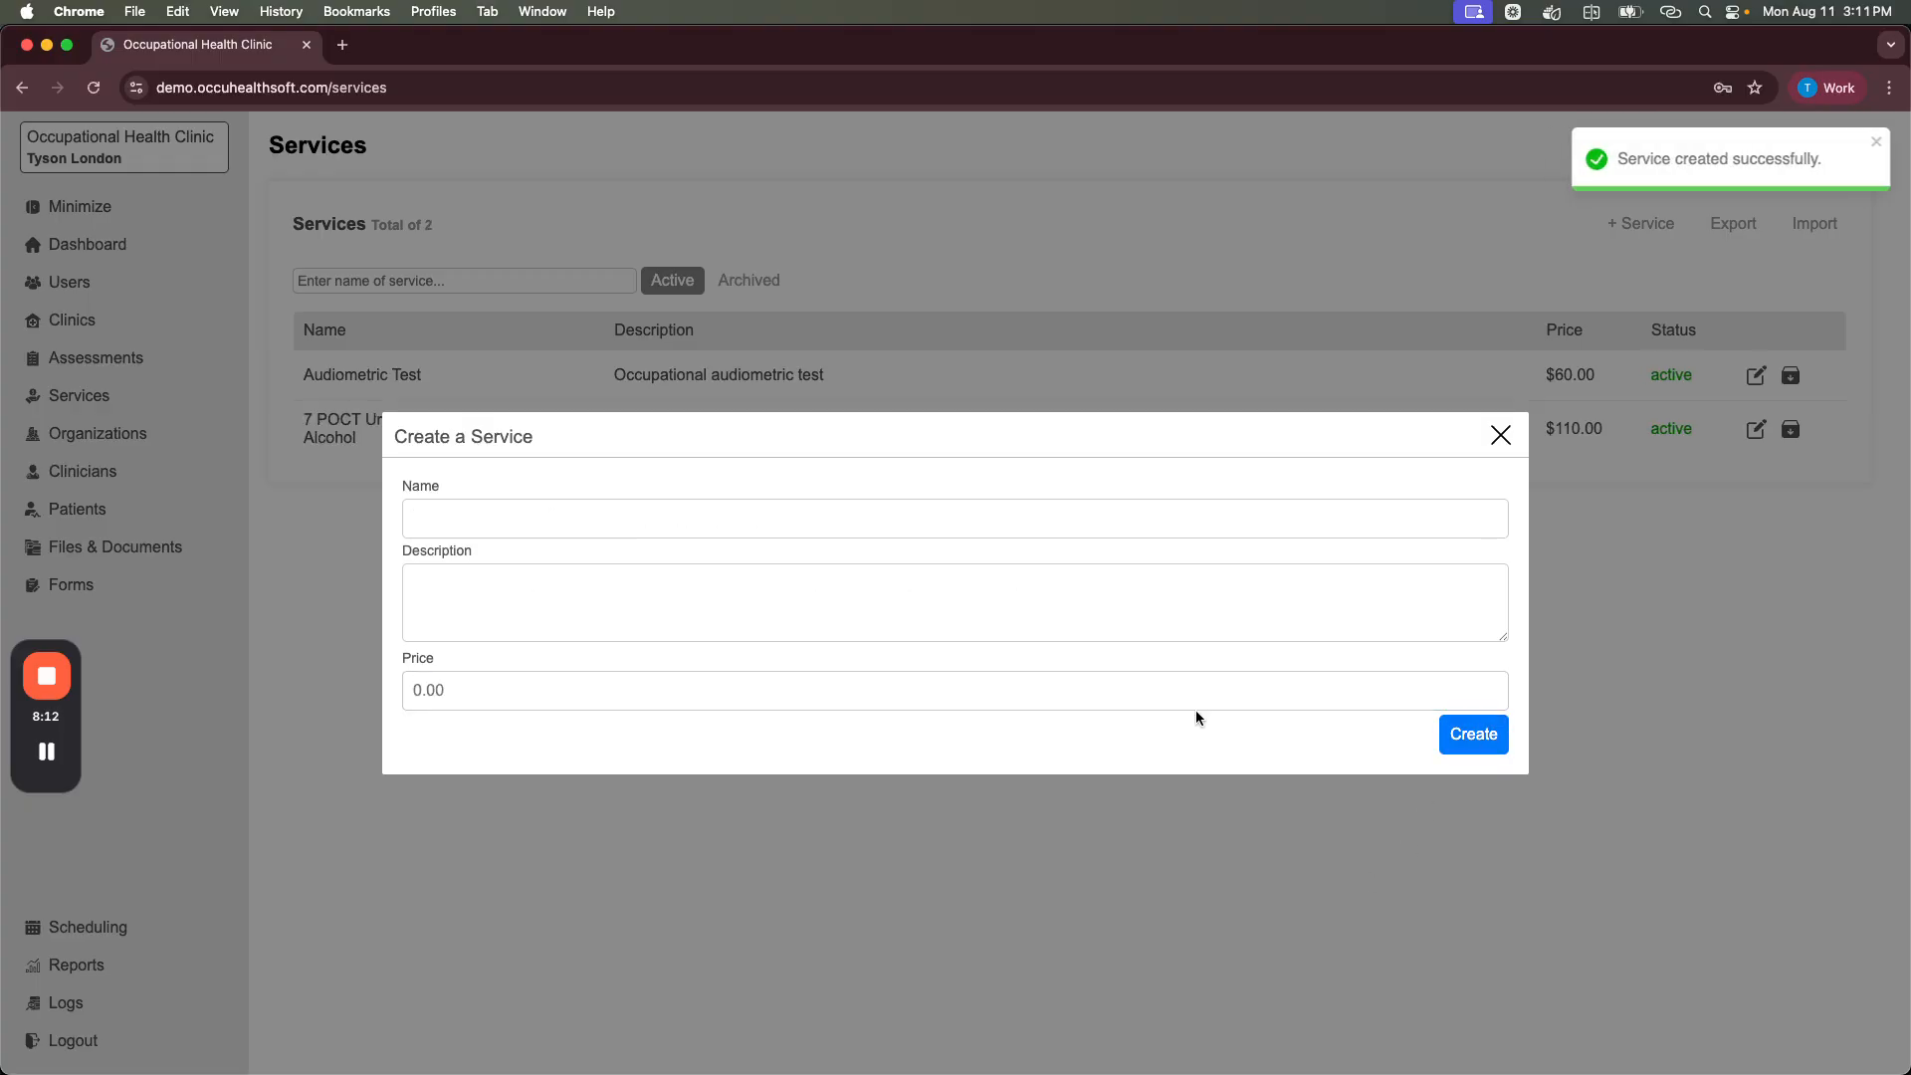
left_click(1501, 436)
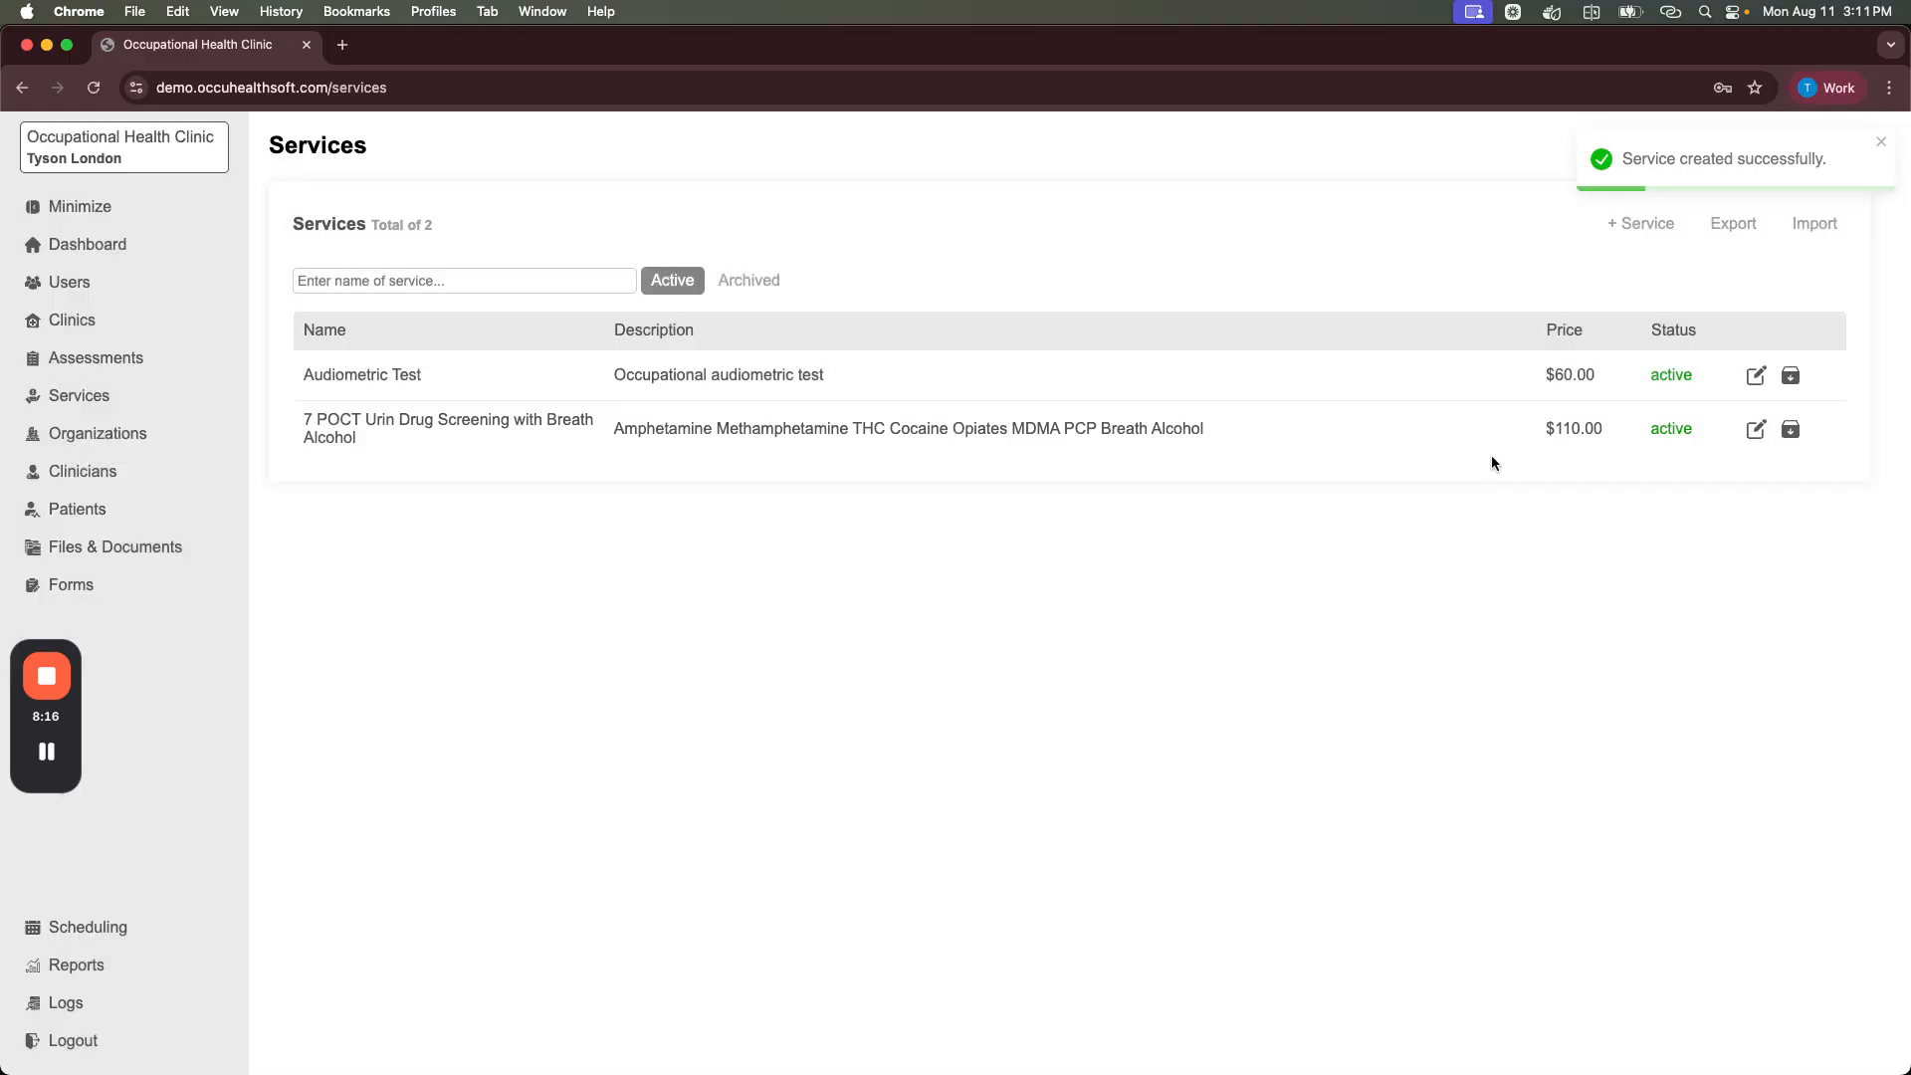
Step: Browse the Assessments list and Test Clinic's dashboard, finishing on the empty Patients list
left_click(1640, 227)
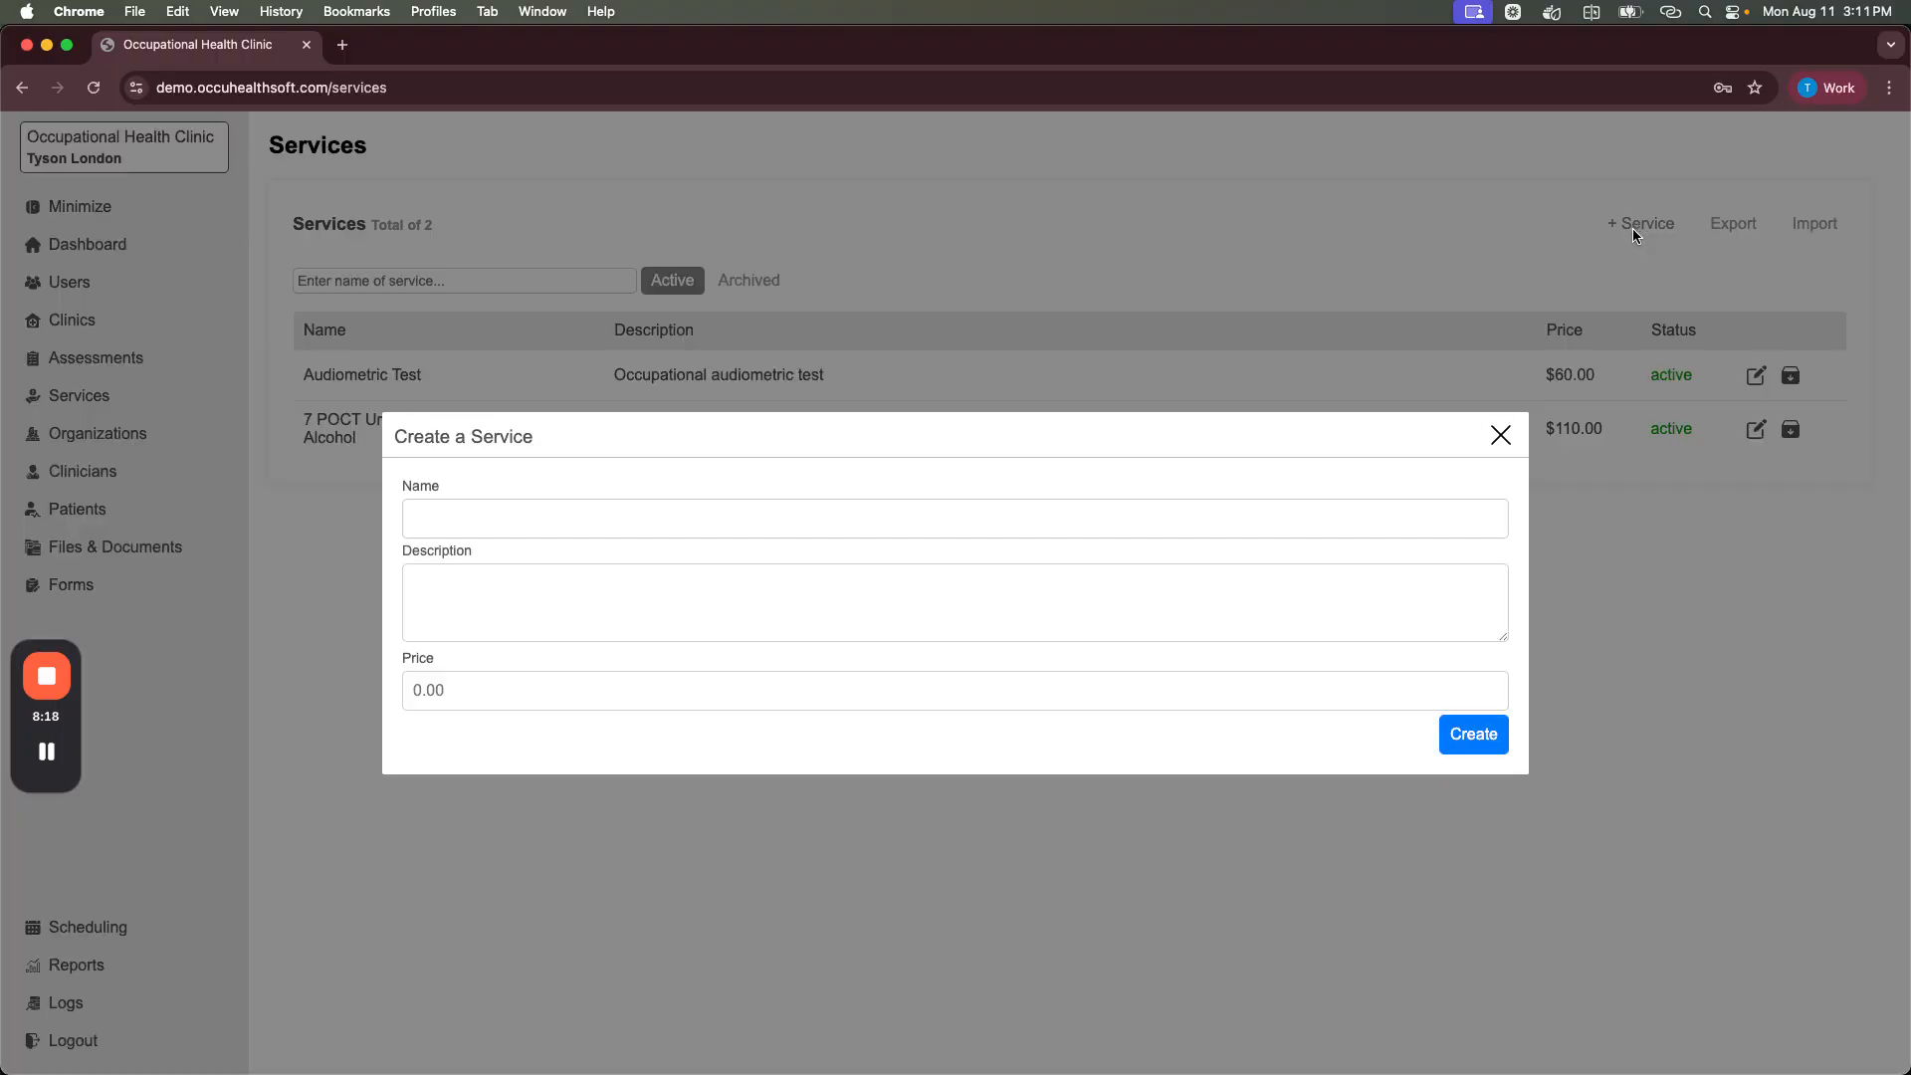
left_click(1501, 437)
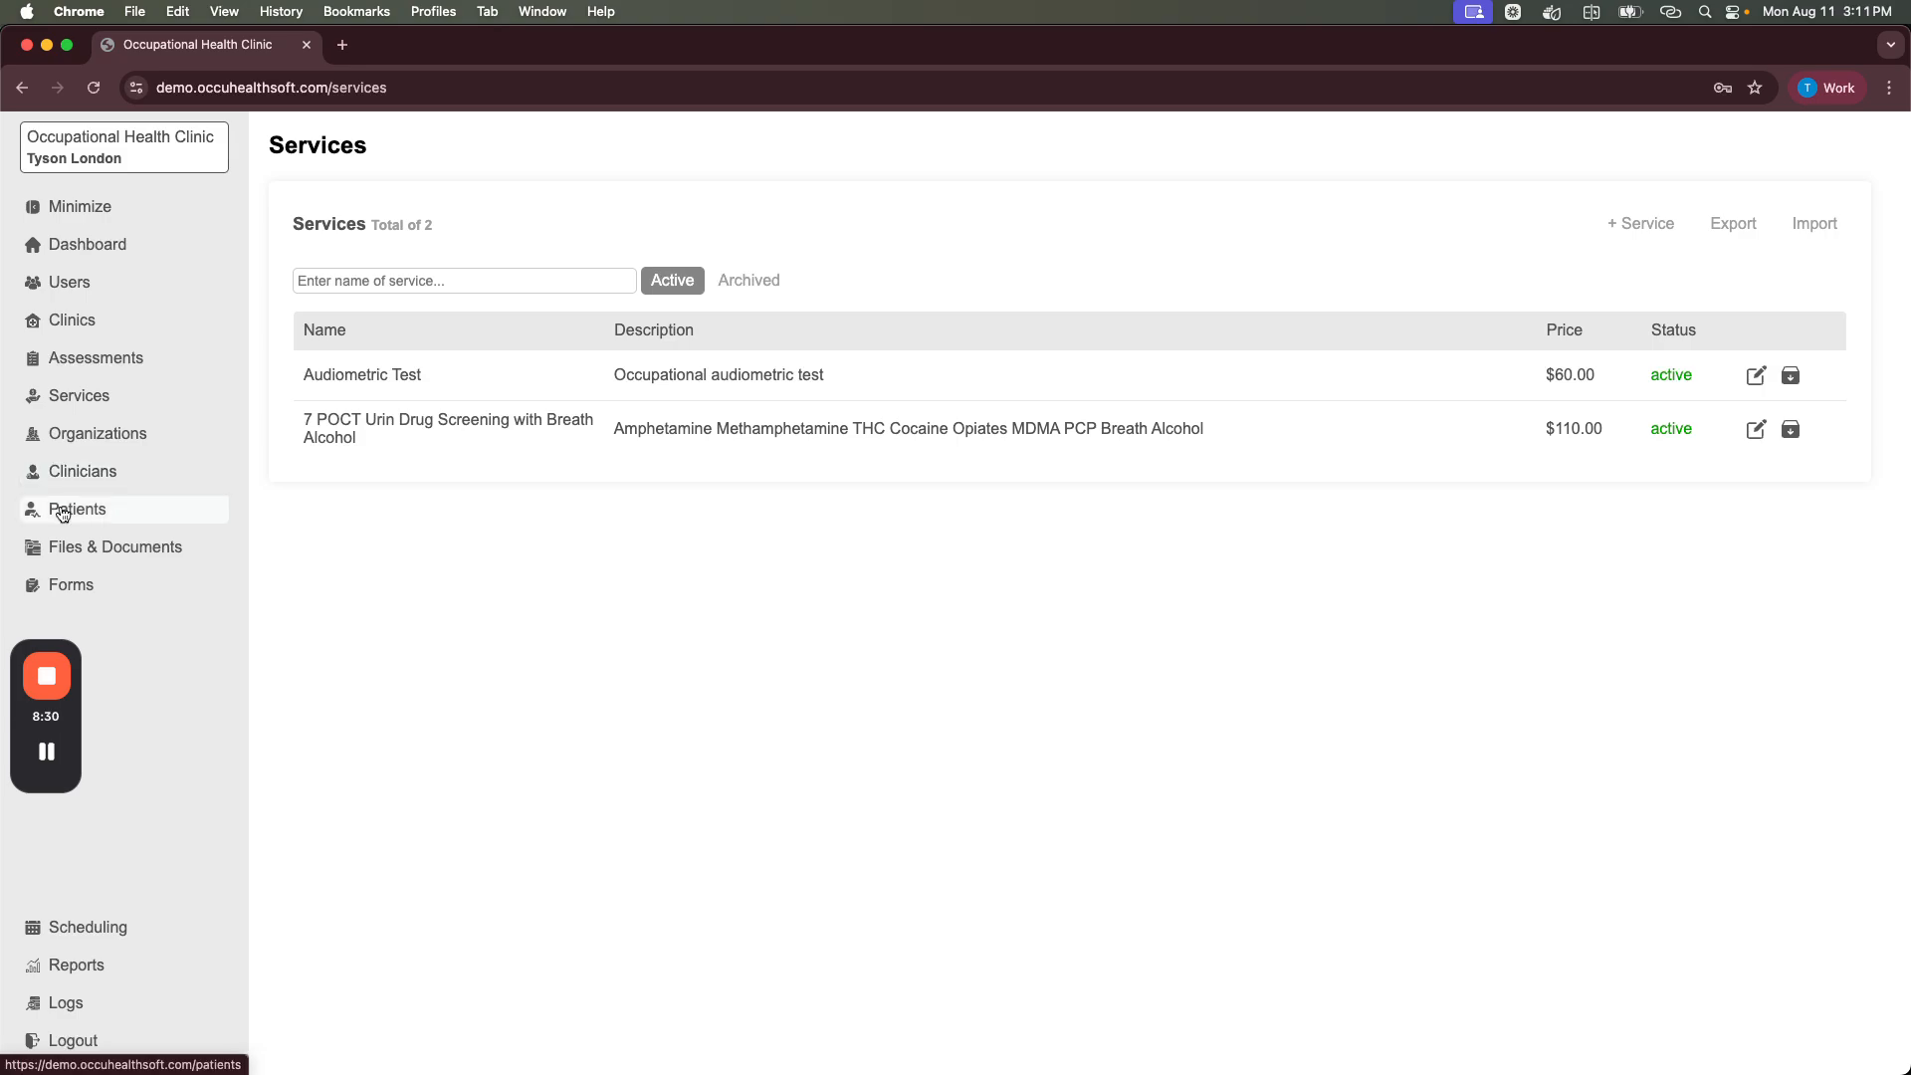
left_click(73, 362)
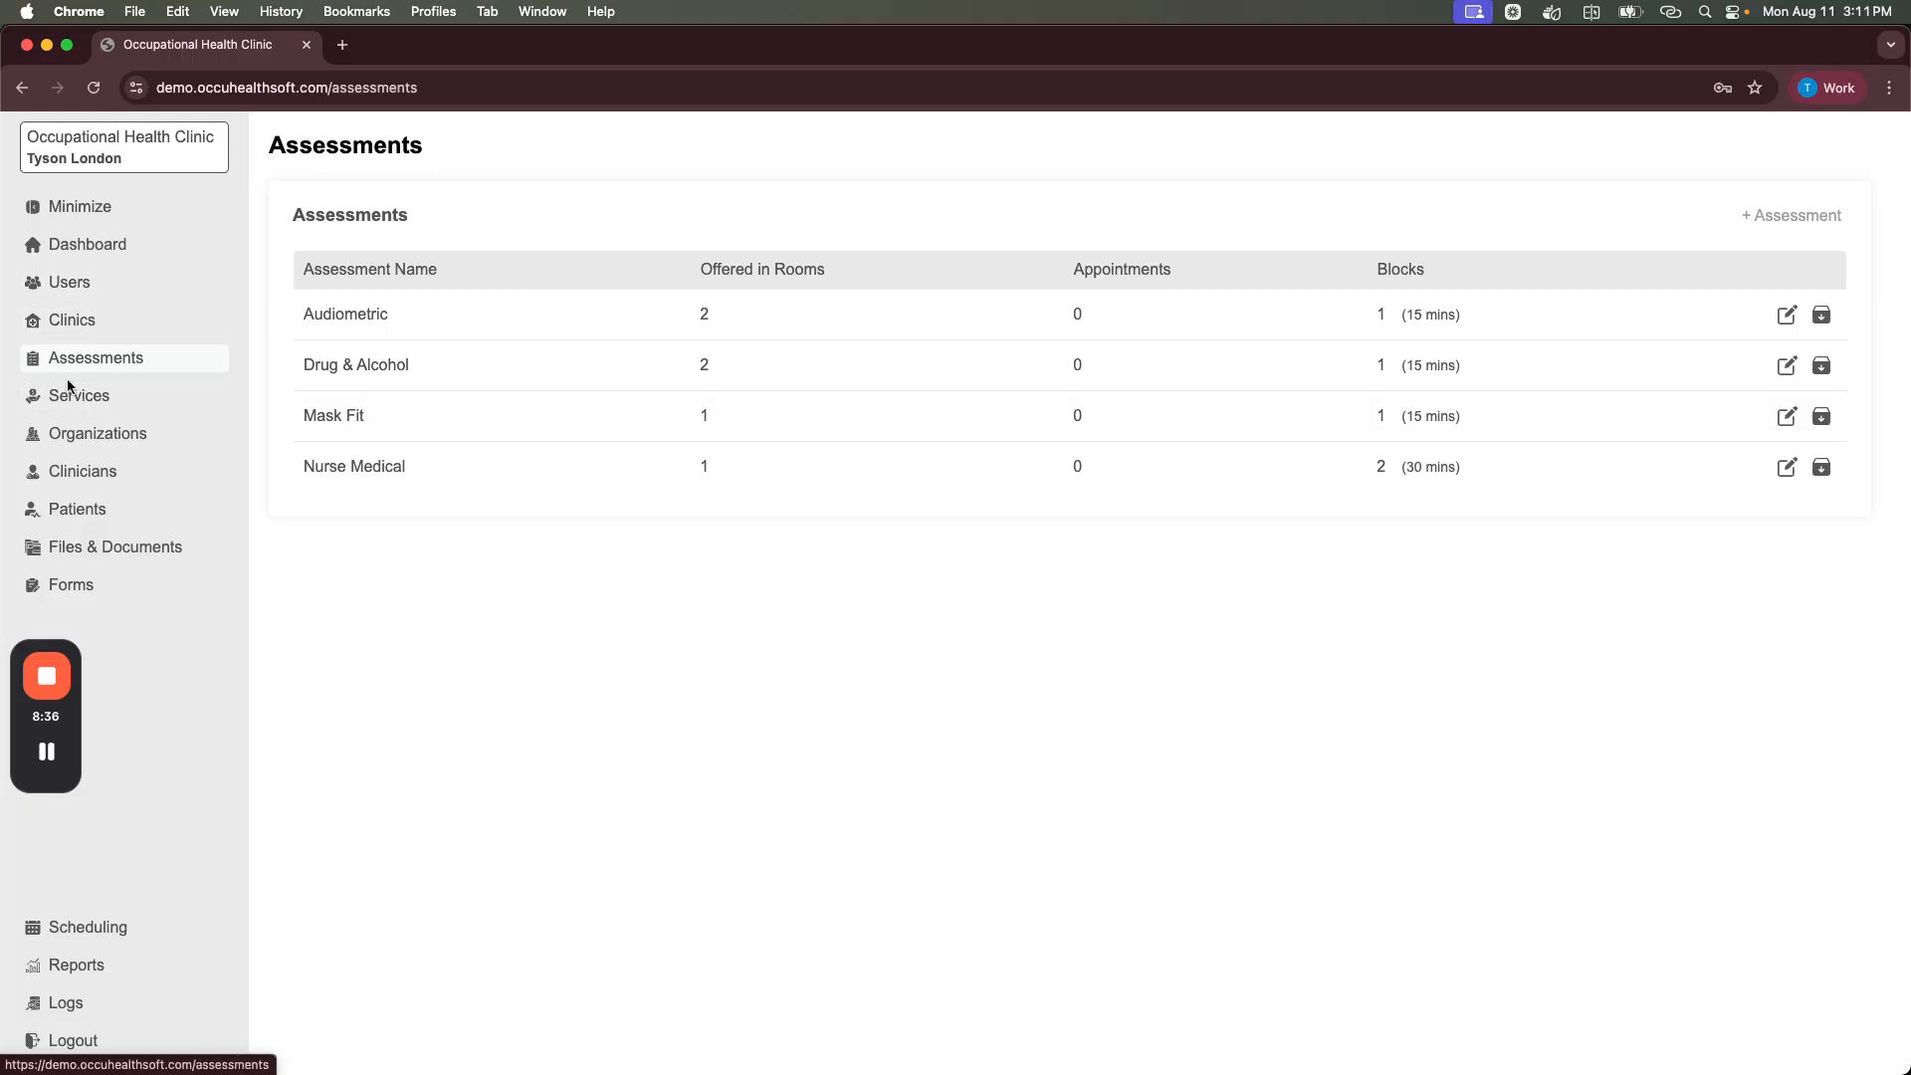
left_click(79, 330)
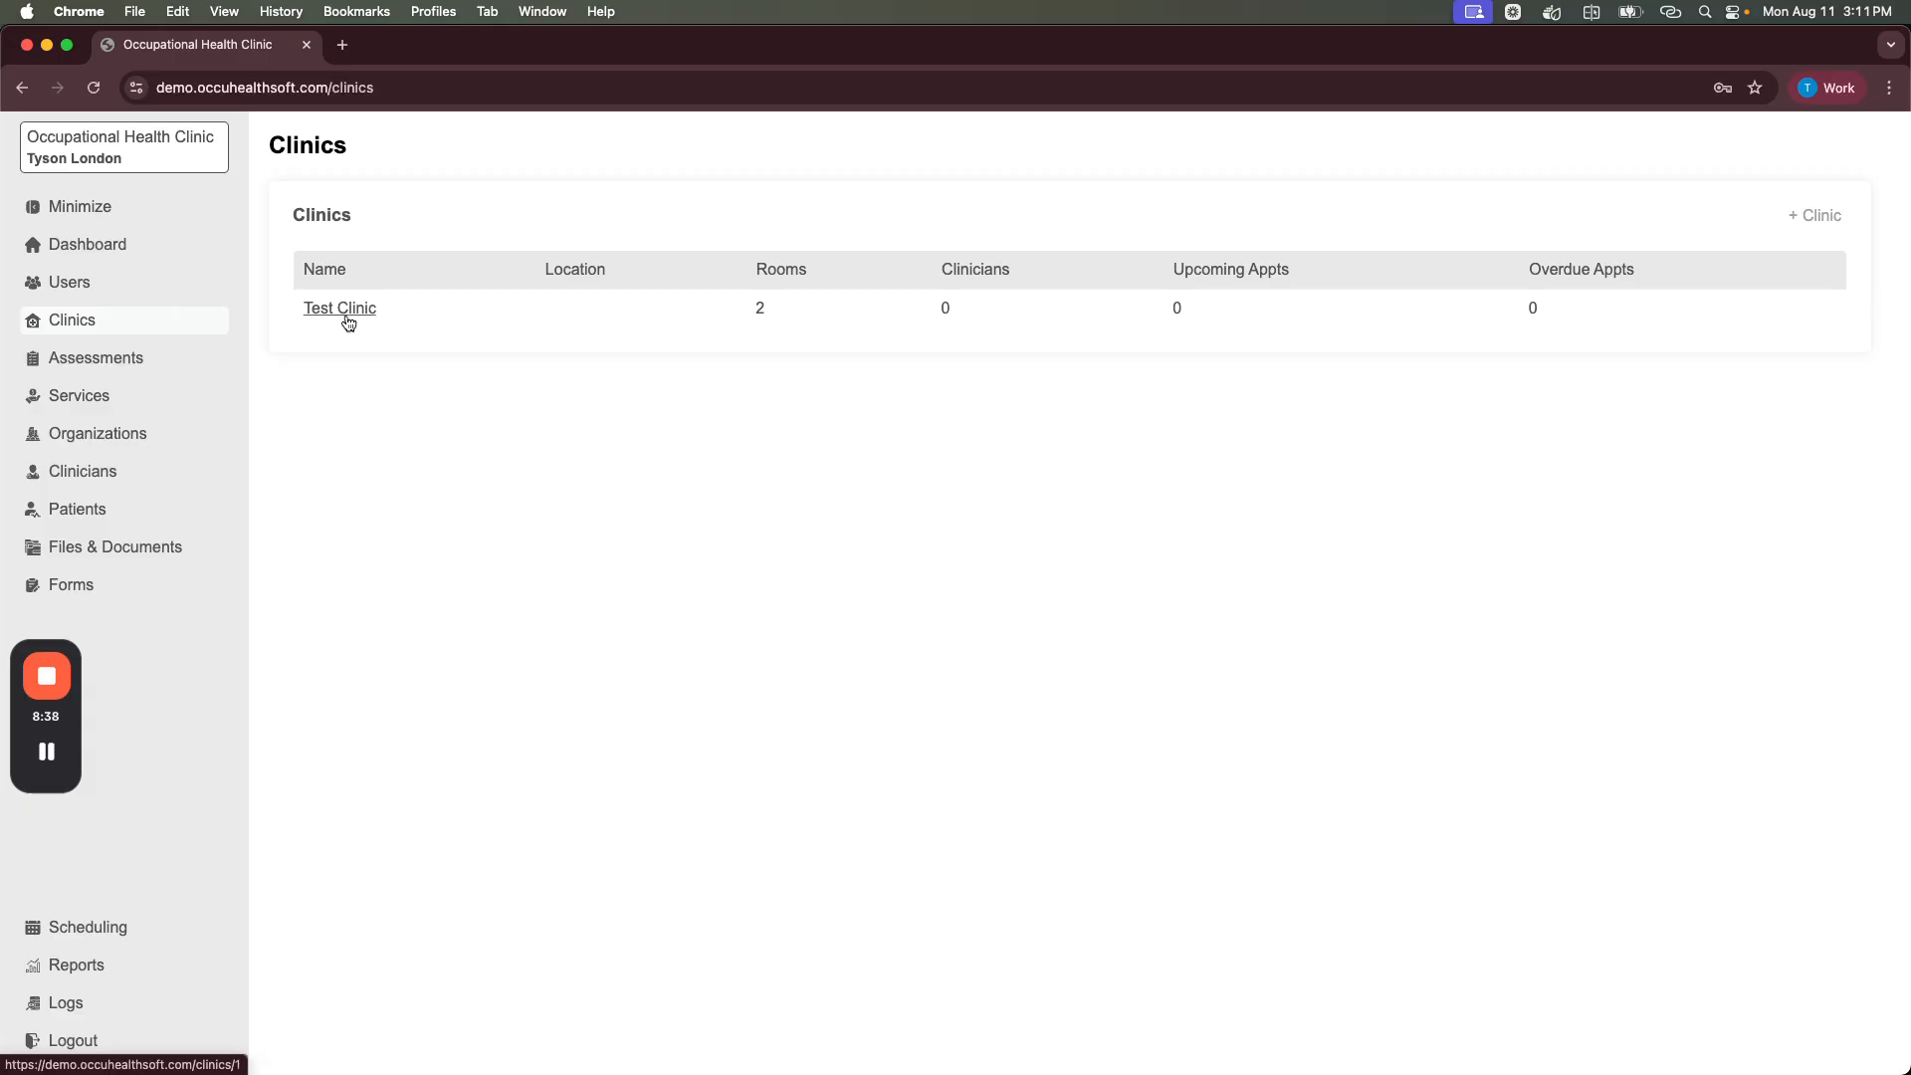
left_click(339, 310)
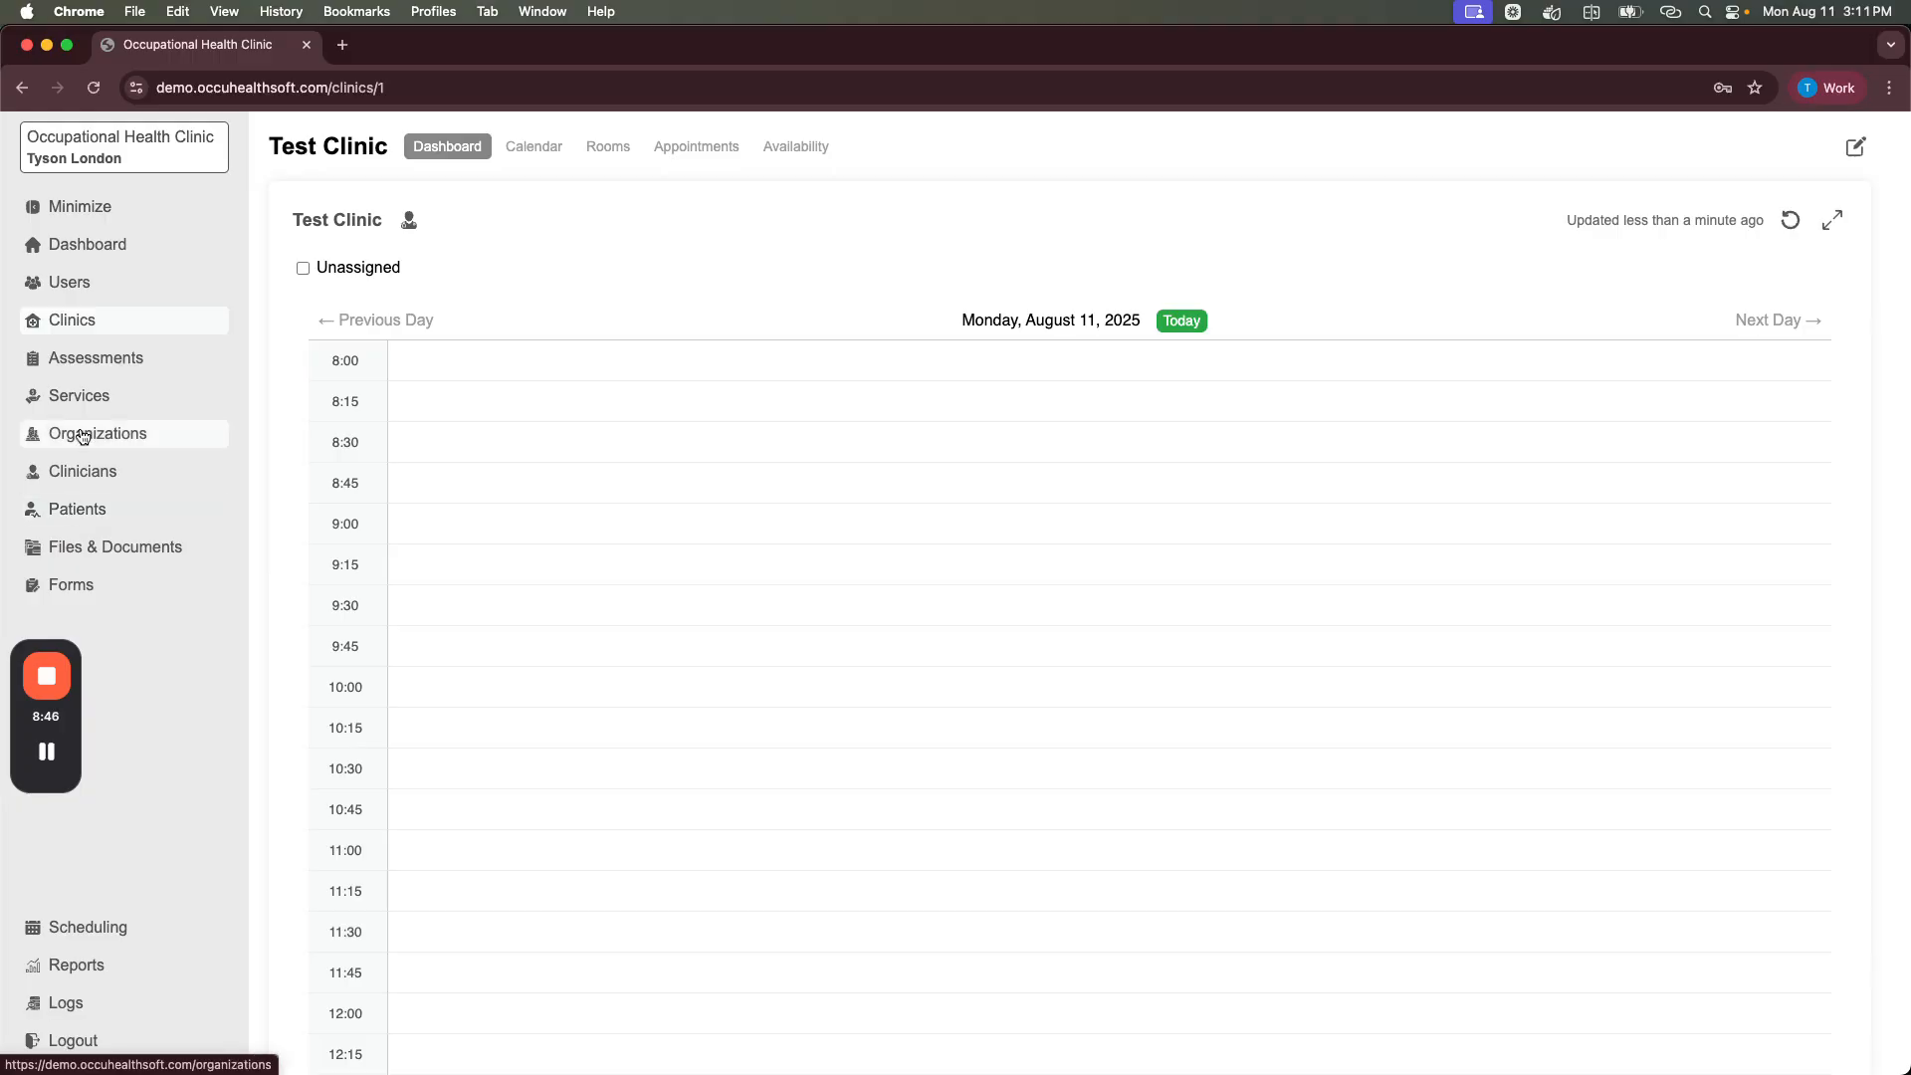
left_click(84, 522)
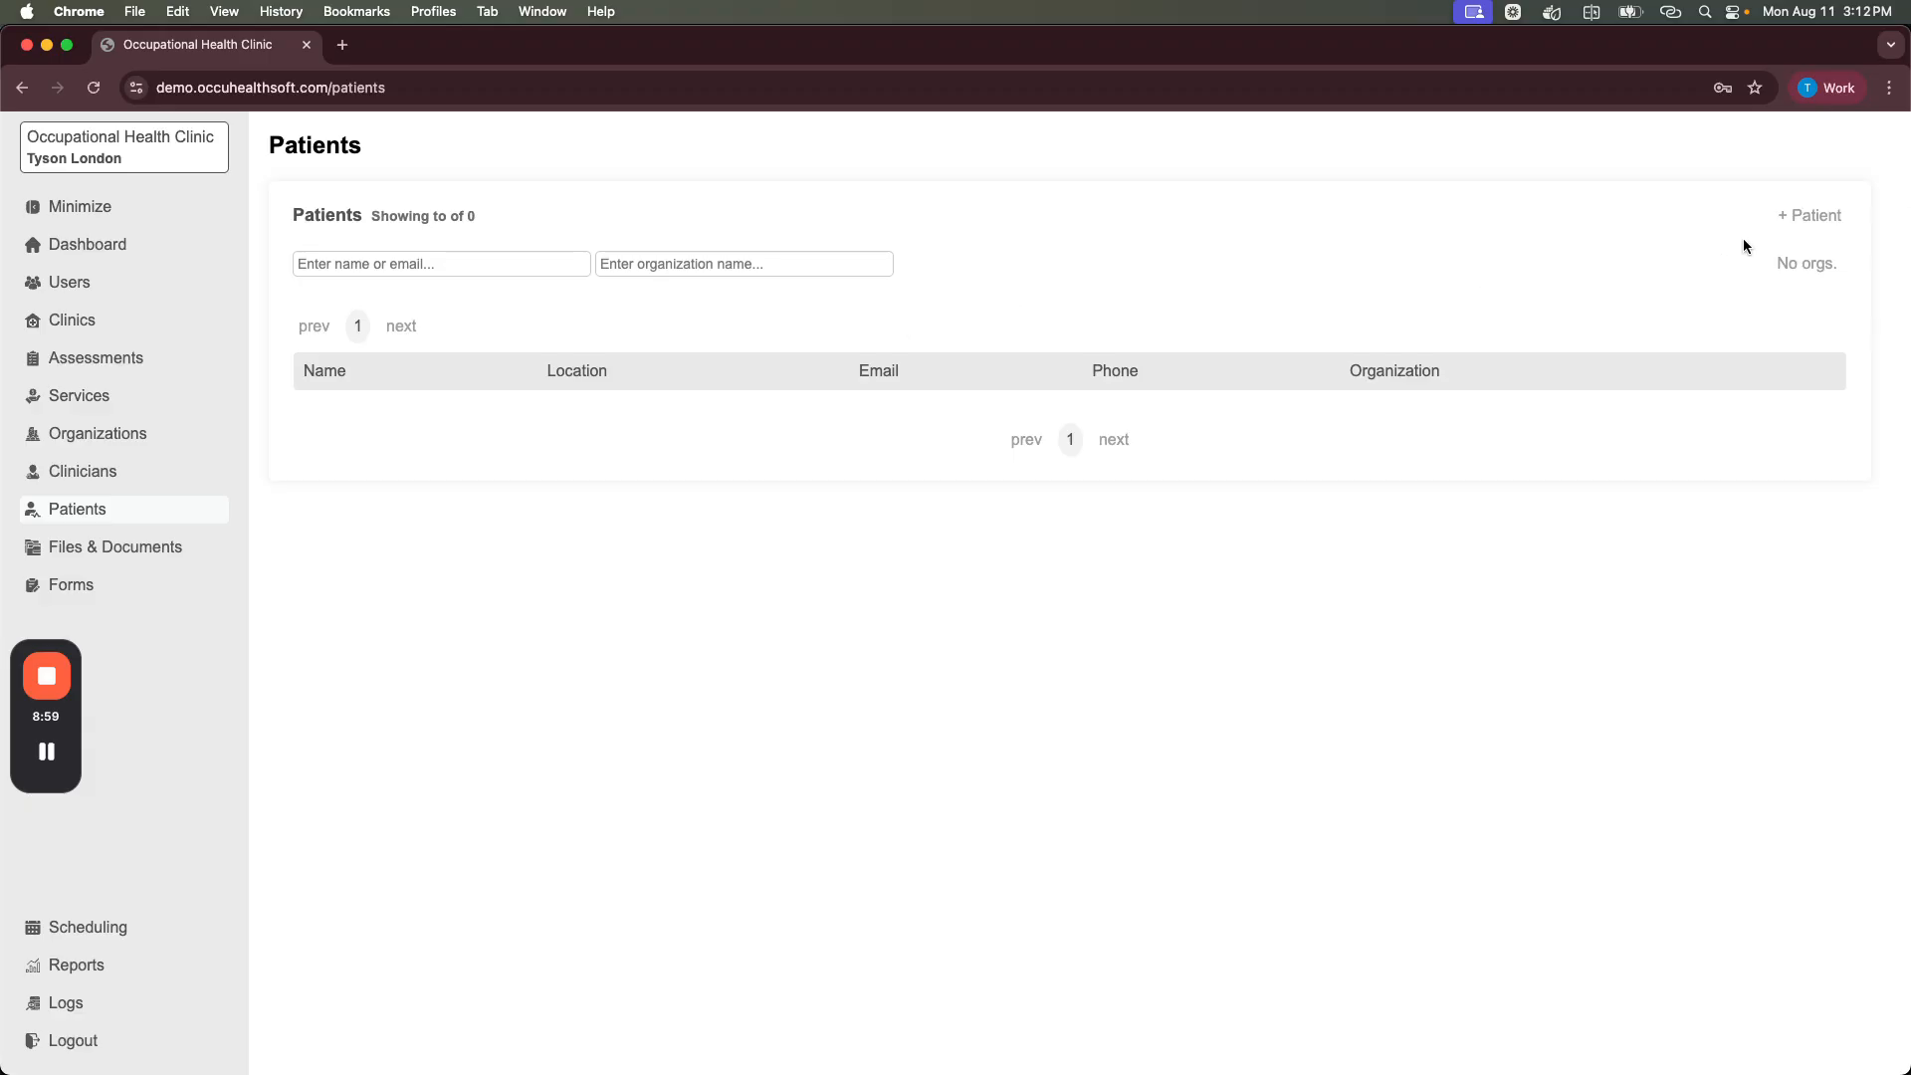
Step: Create a new patient record with the patient's first and last name
left_click(1808, 219)
left_click(597, 476)
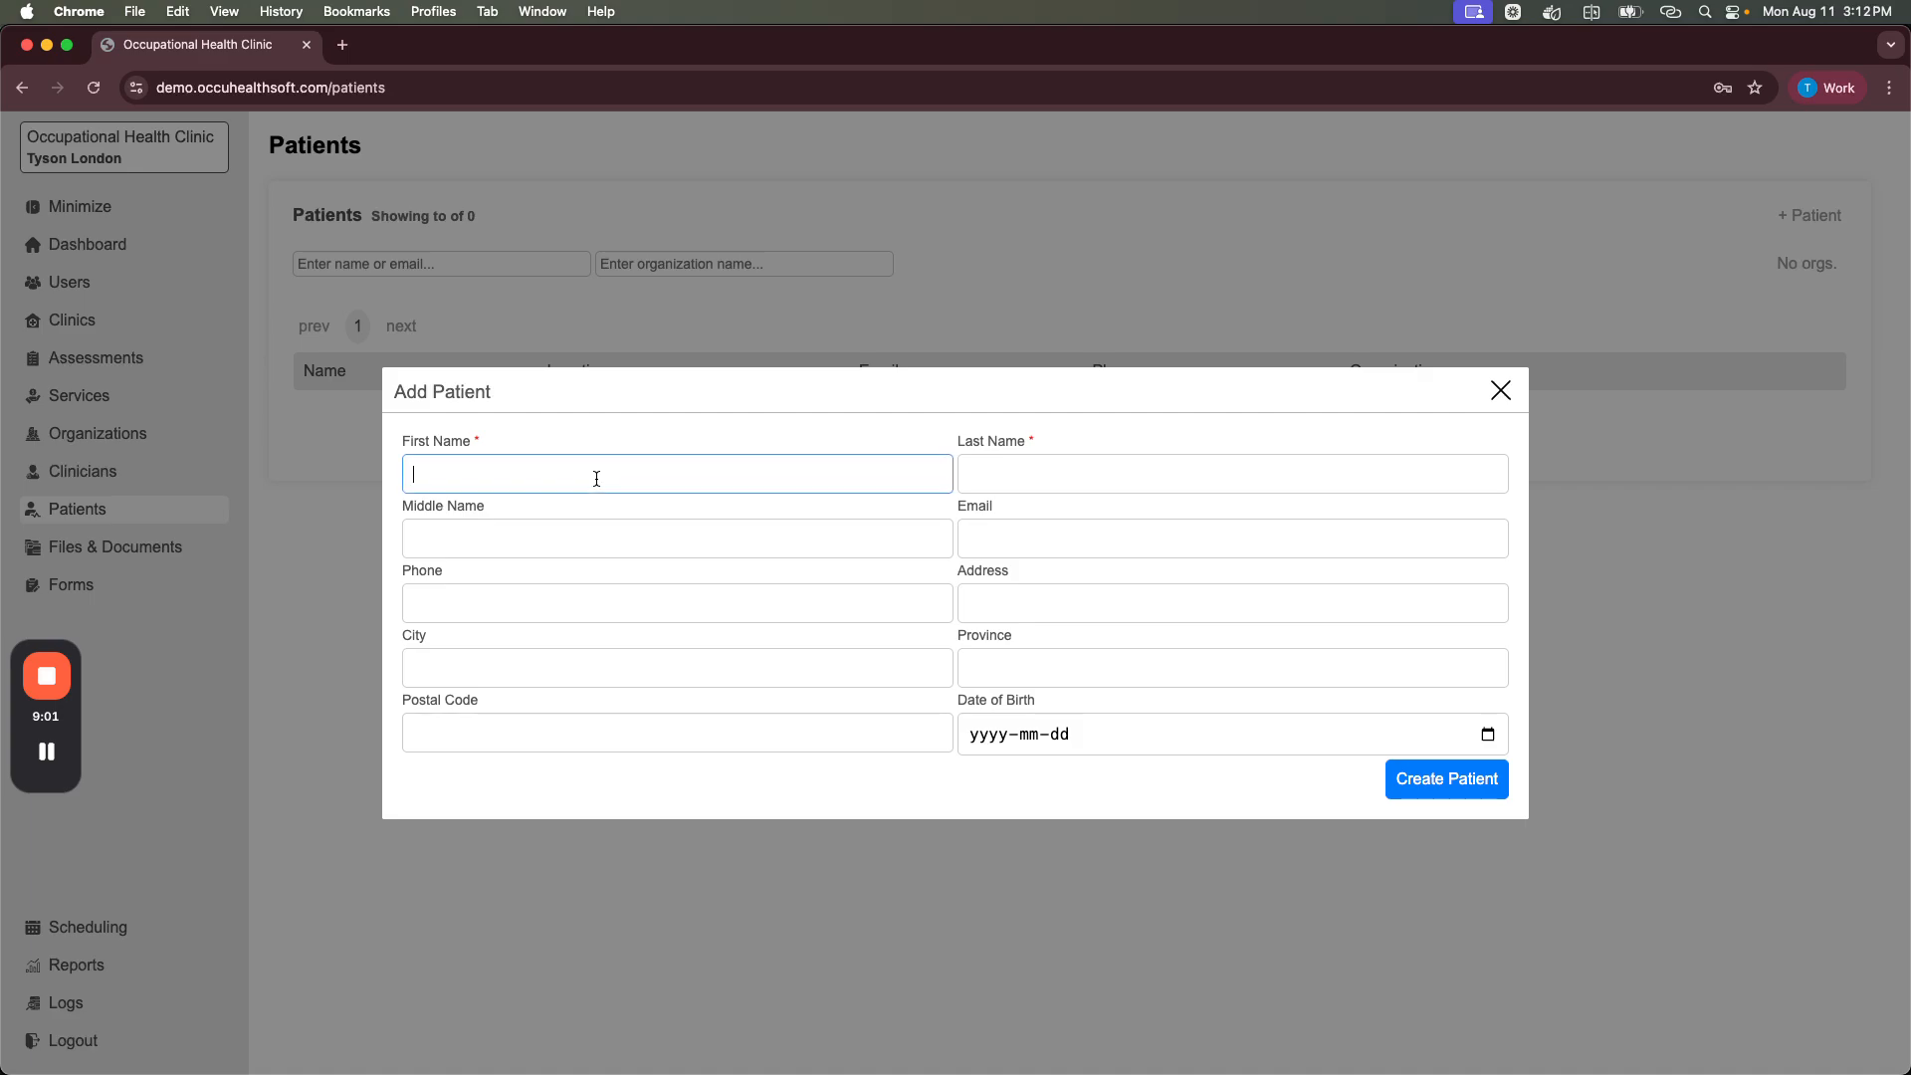
type("Jo")
type("Smith")
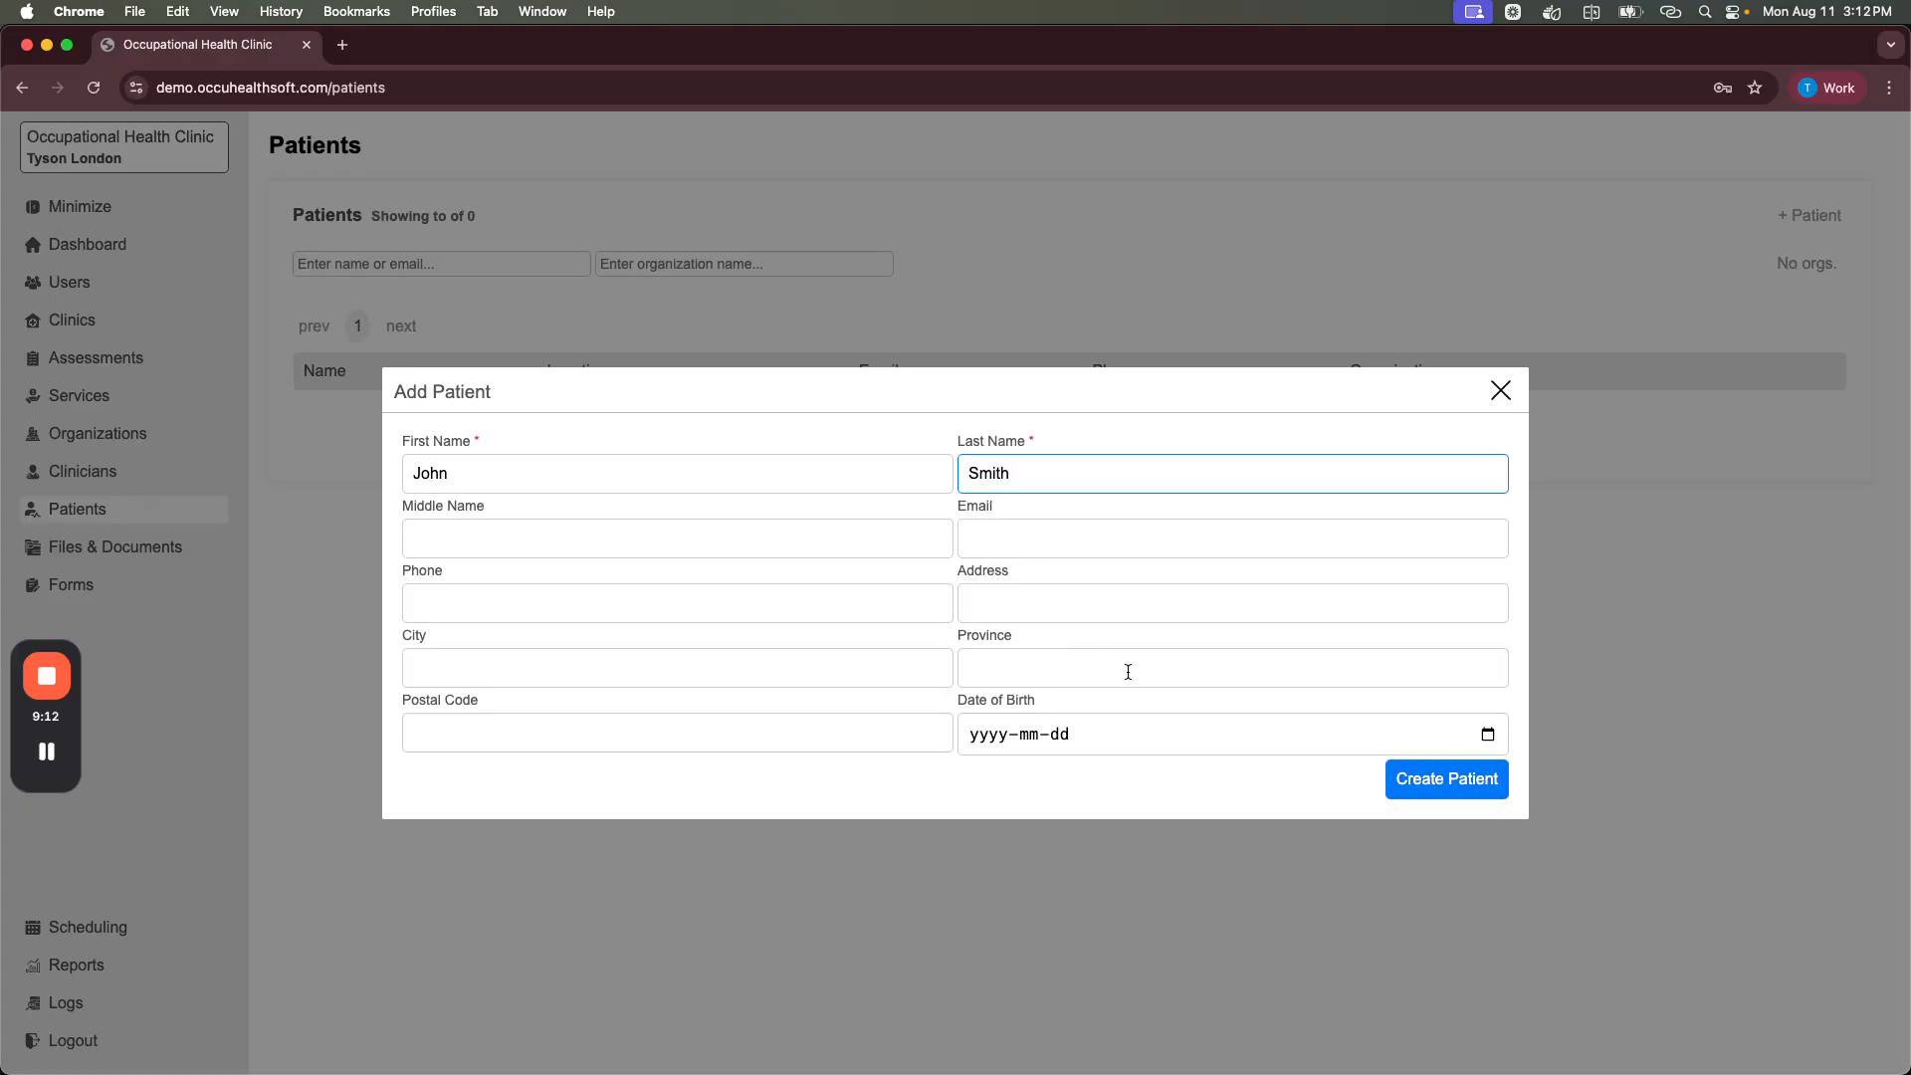
left_click(1434, 782)
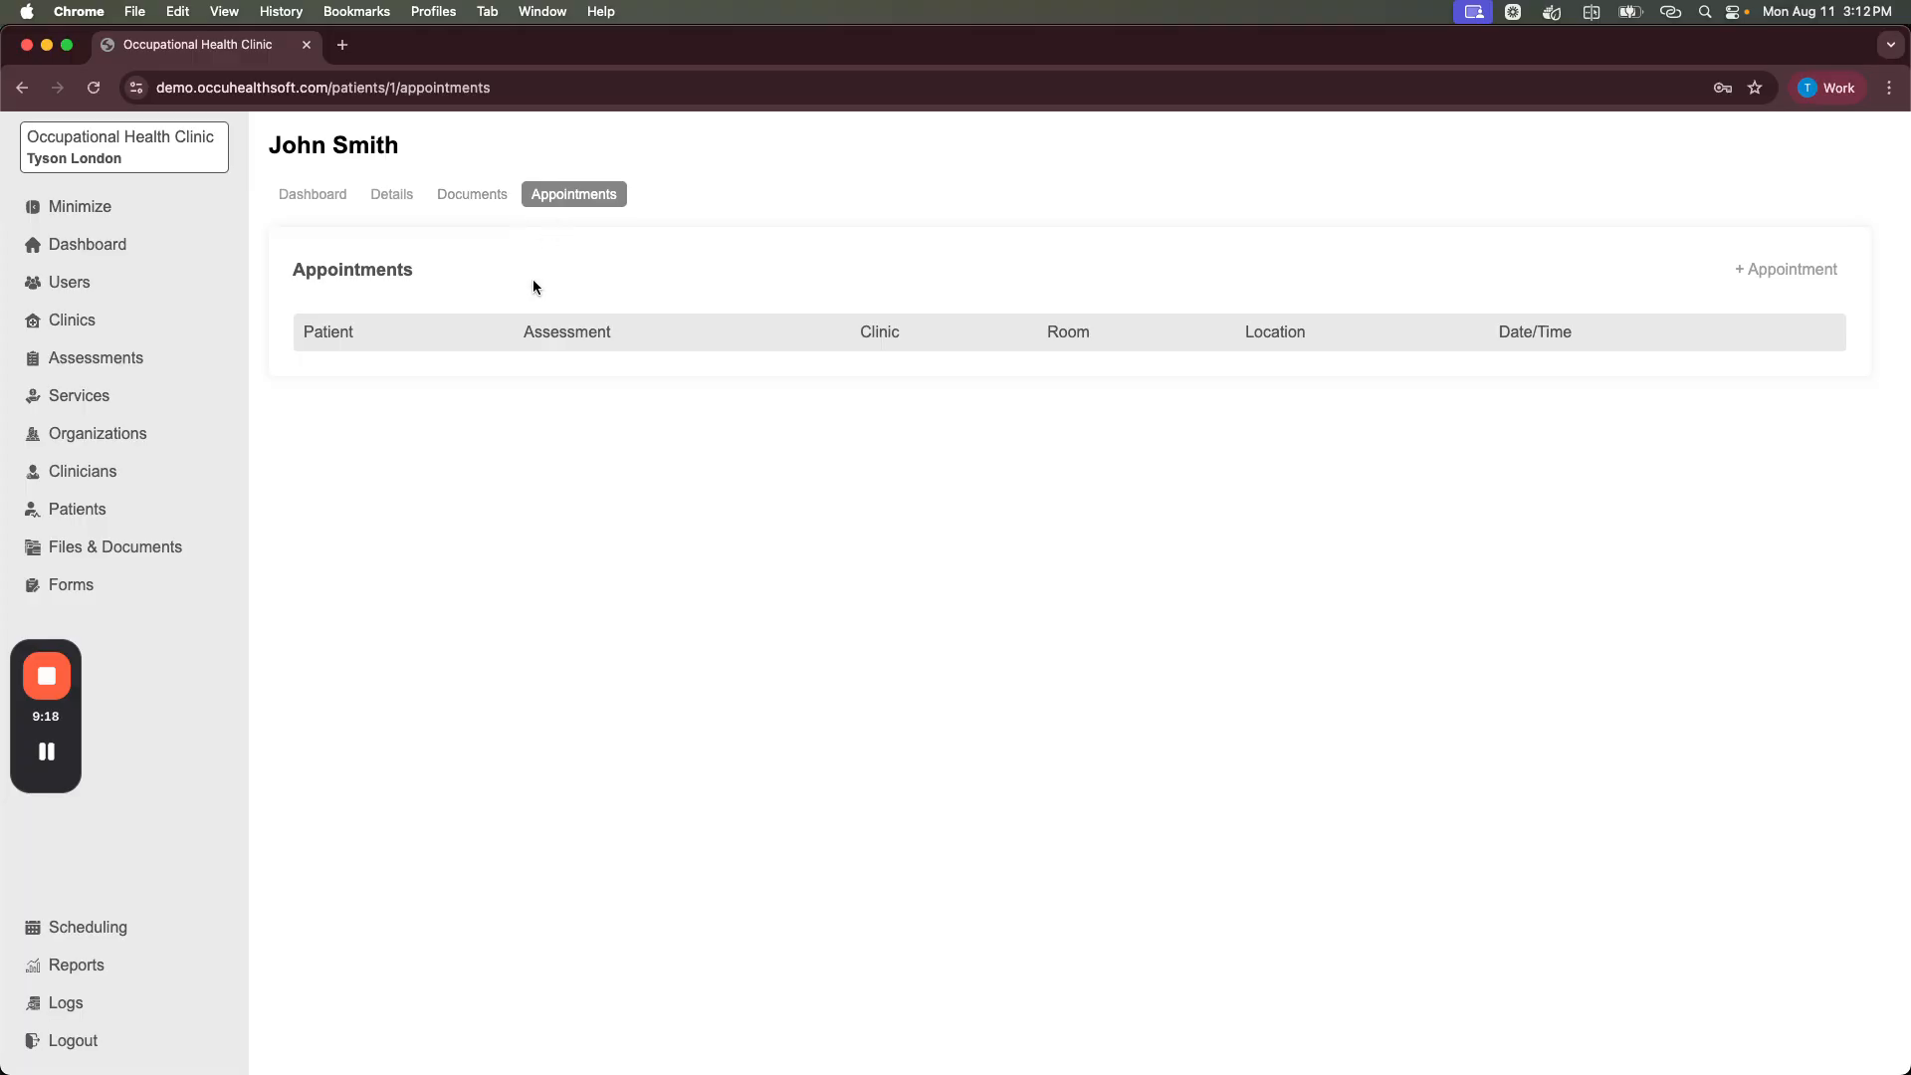
Step: Start an appointment at Test Clinic for the Audiometric assessment and proceed to its time slots
left_click_drag(282, 149, 432, 141)
left_click(432, 145)
left_click(1762, 267)
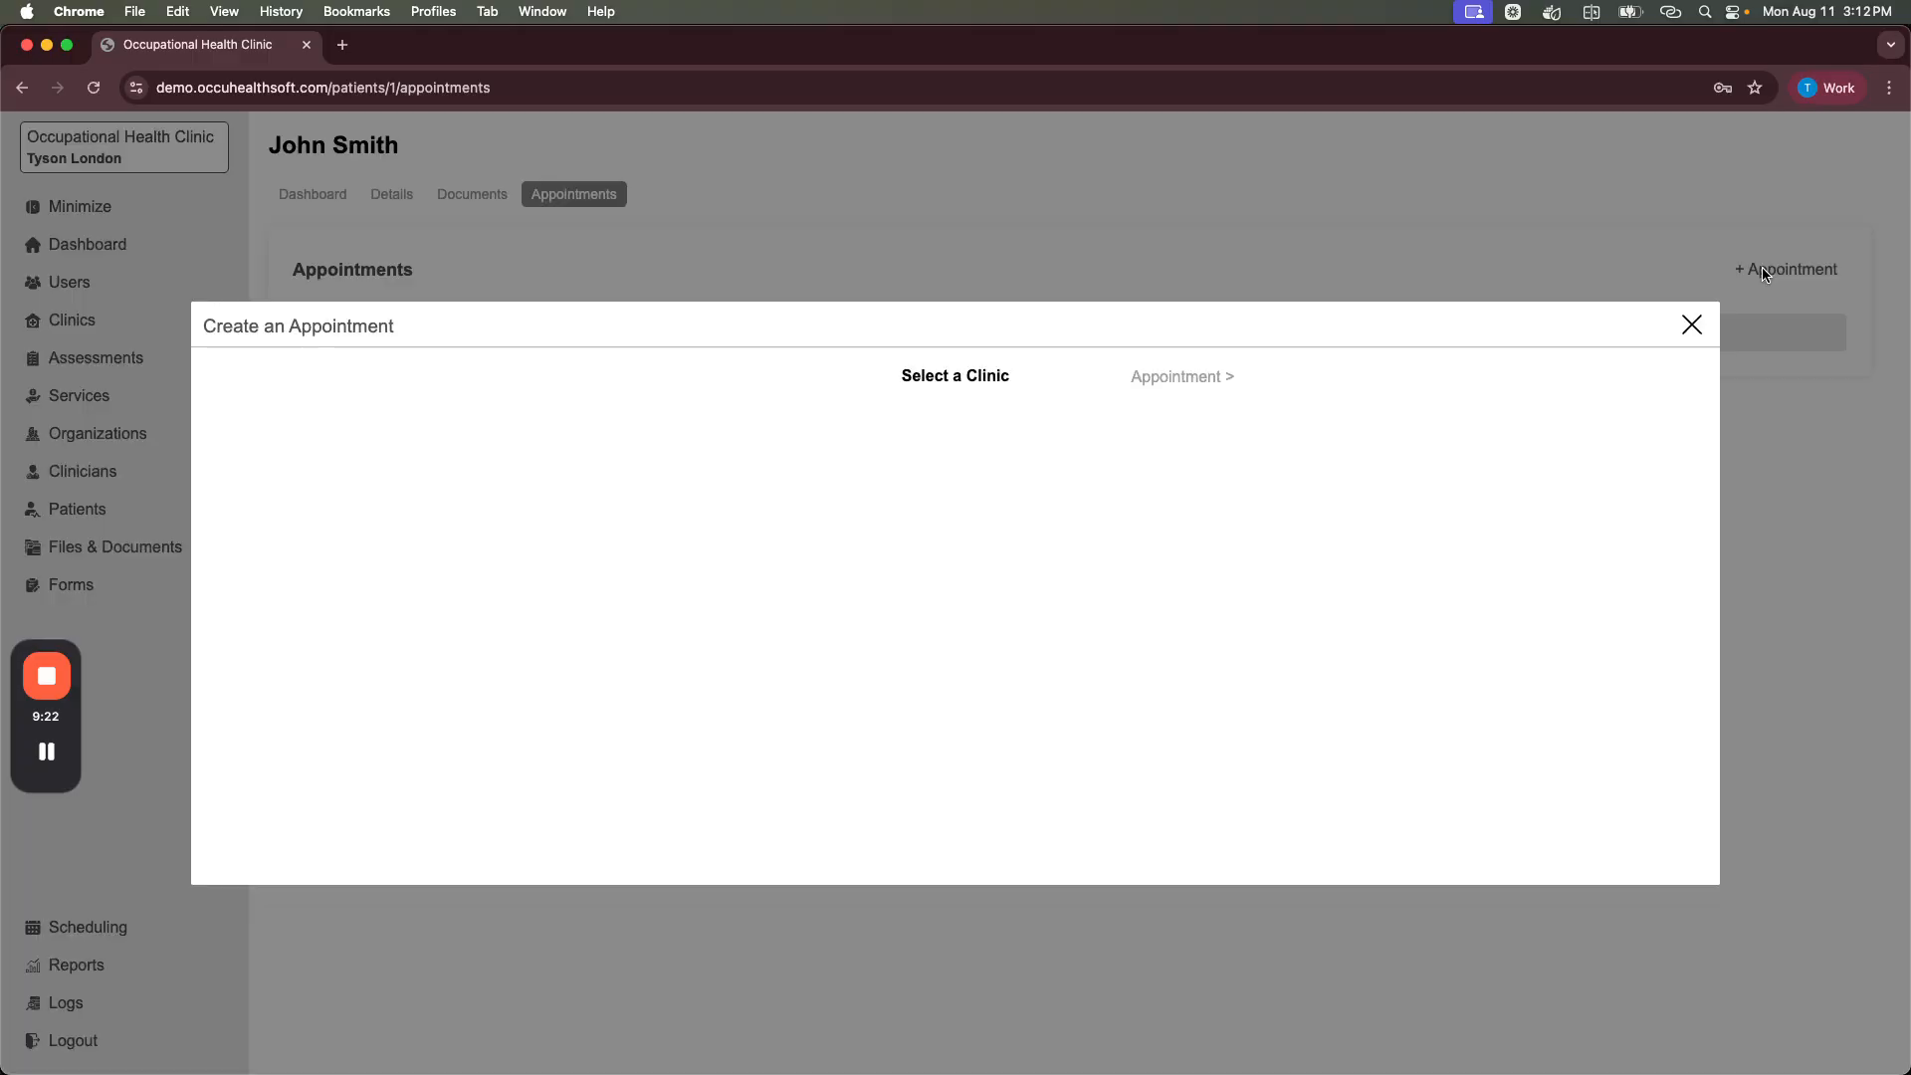
left_click(1691, 324)
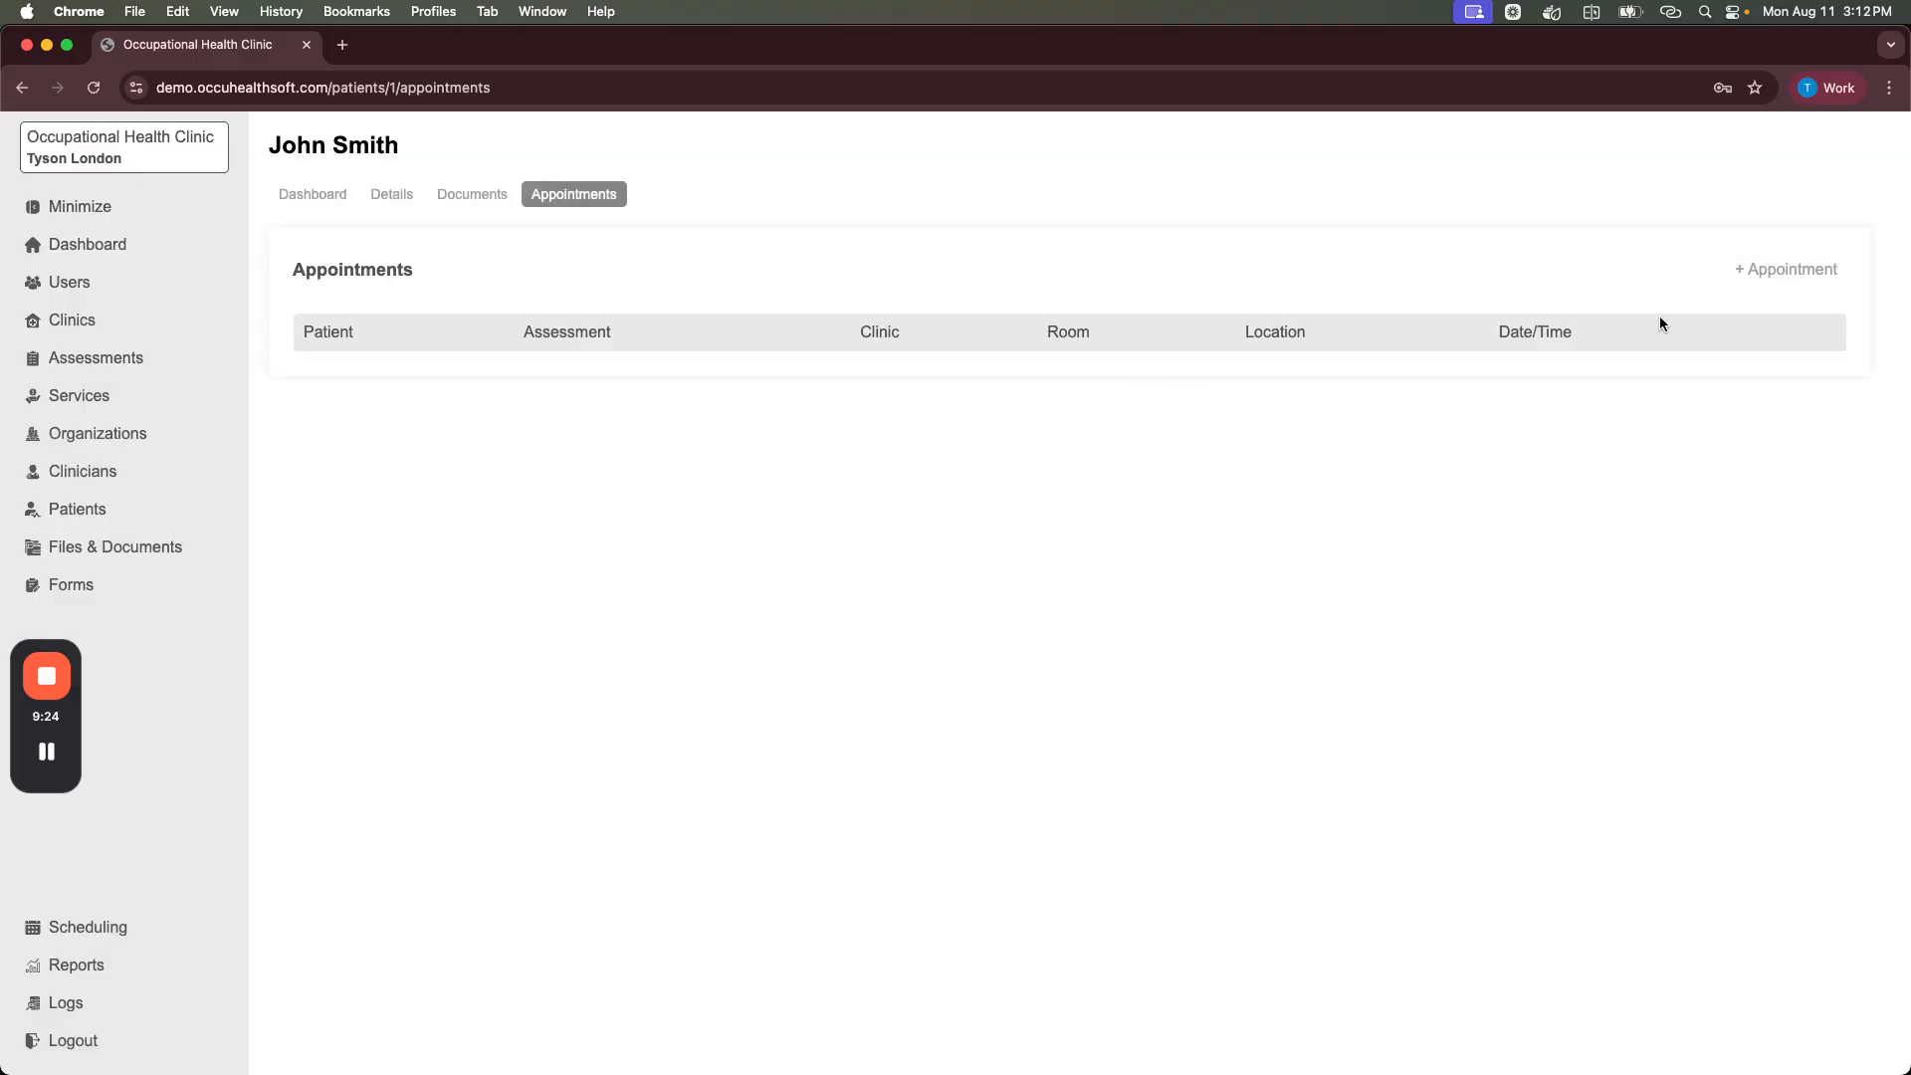
left_click(1789, 269)
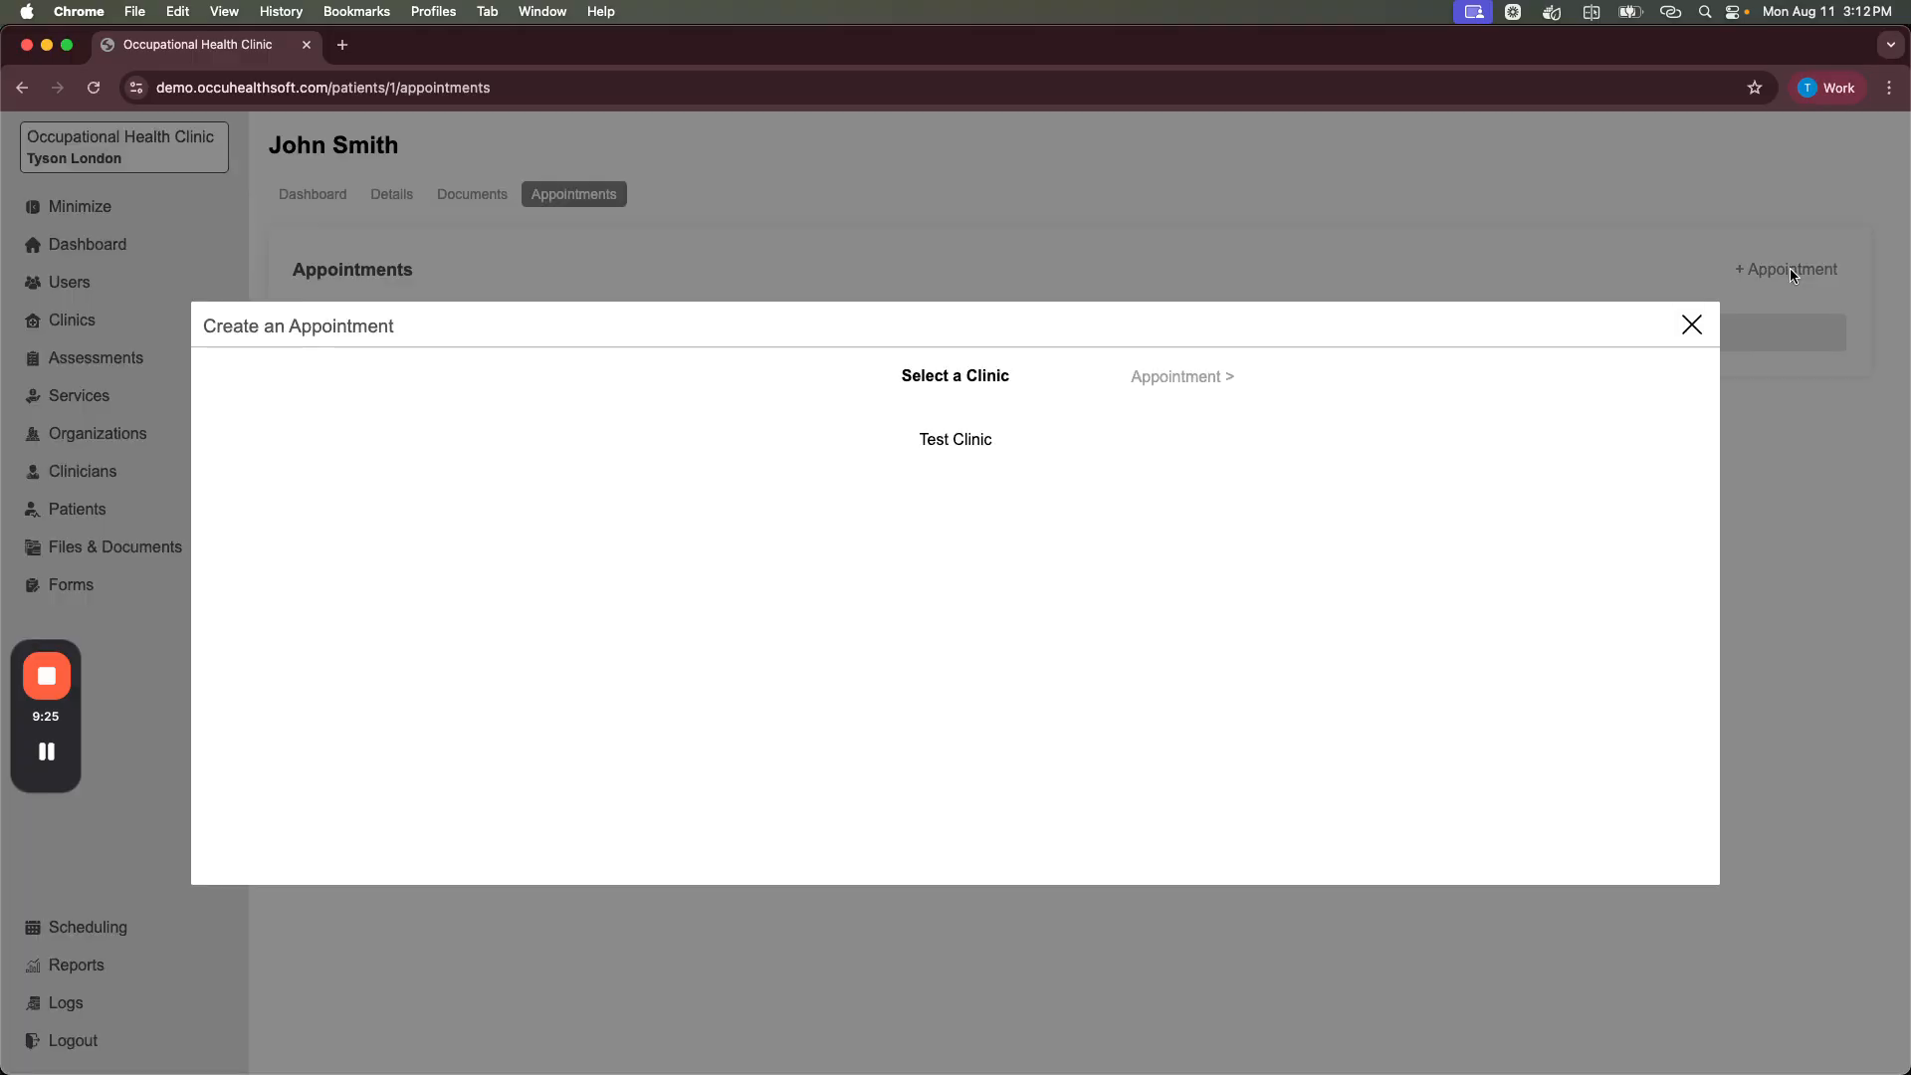
left_click(950, 441)
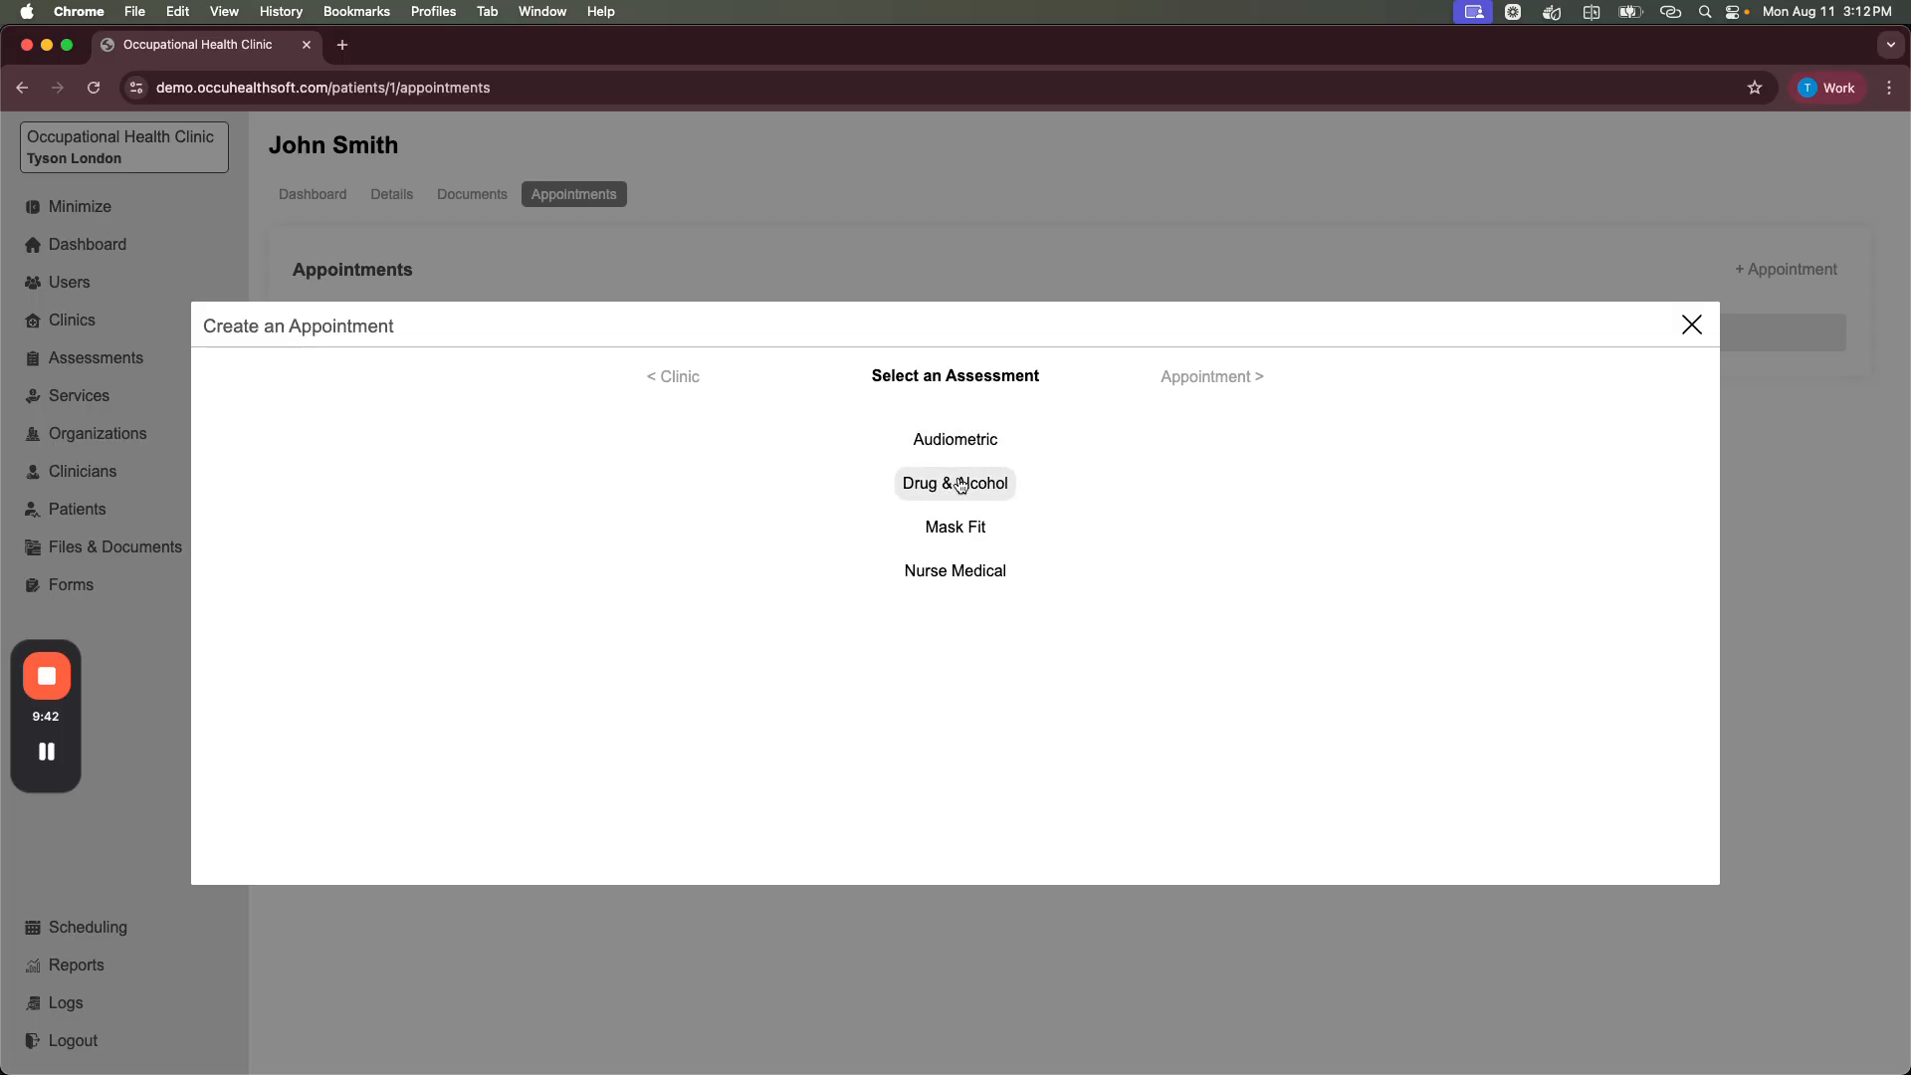
left_click(944, 448)
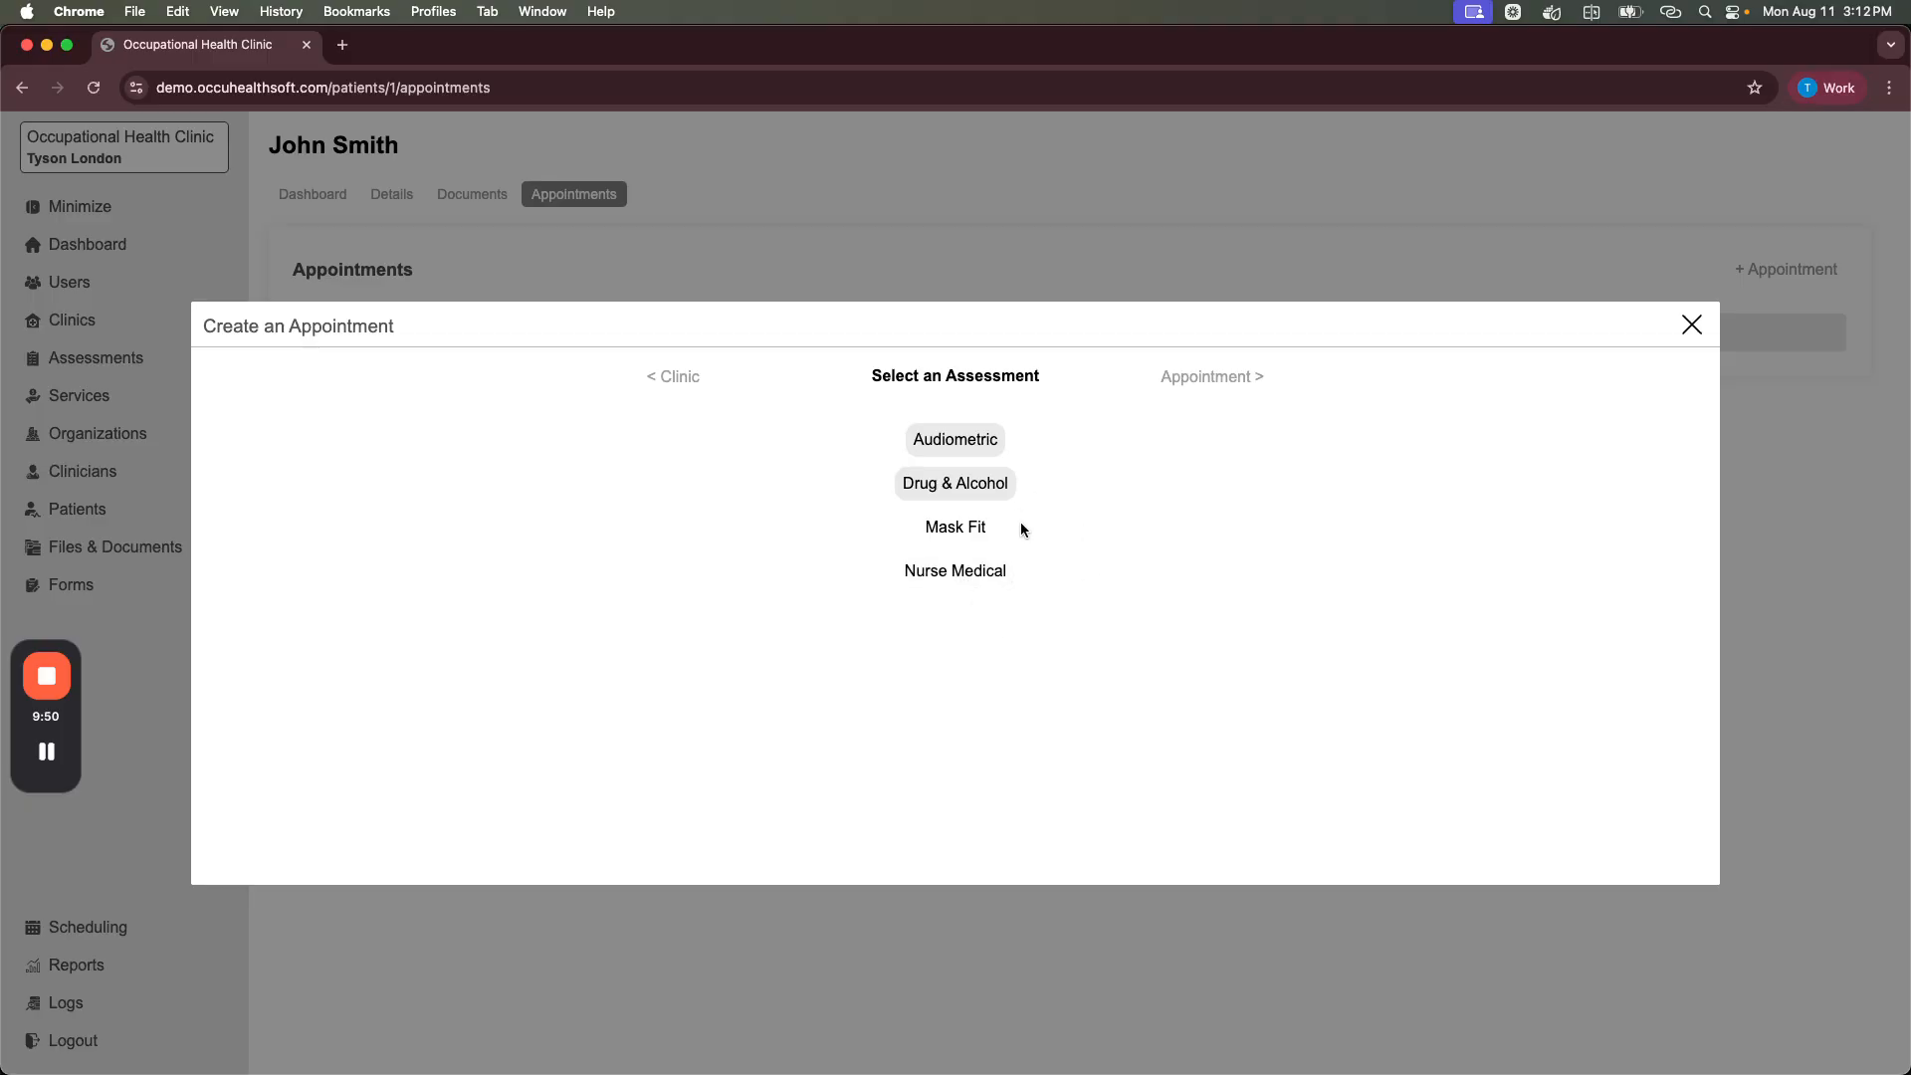
left_click(1199, 382)
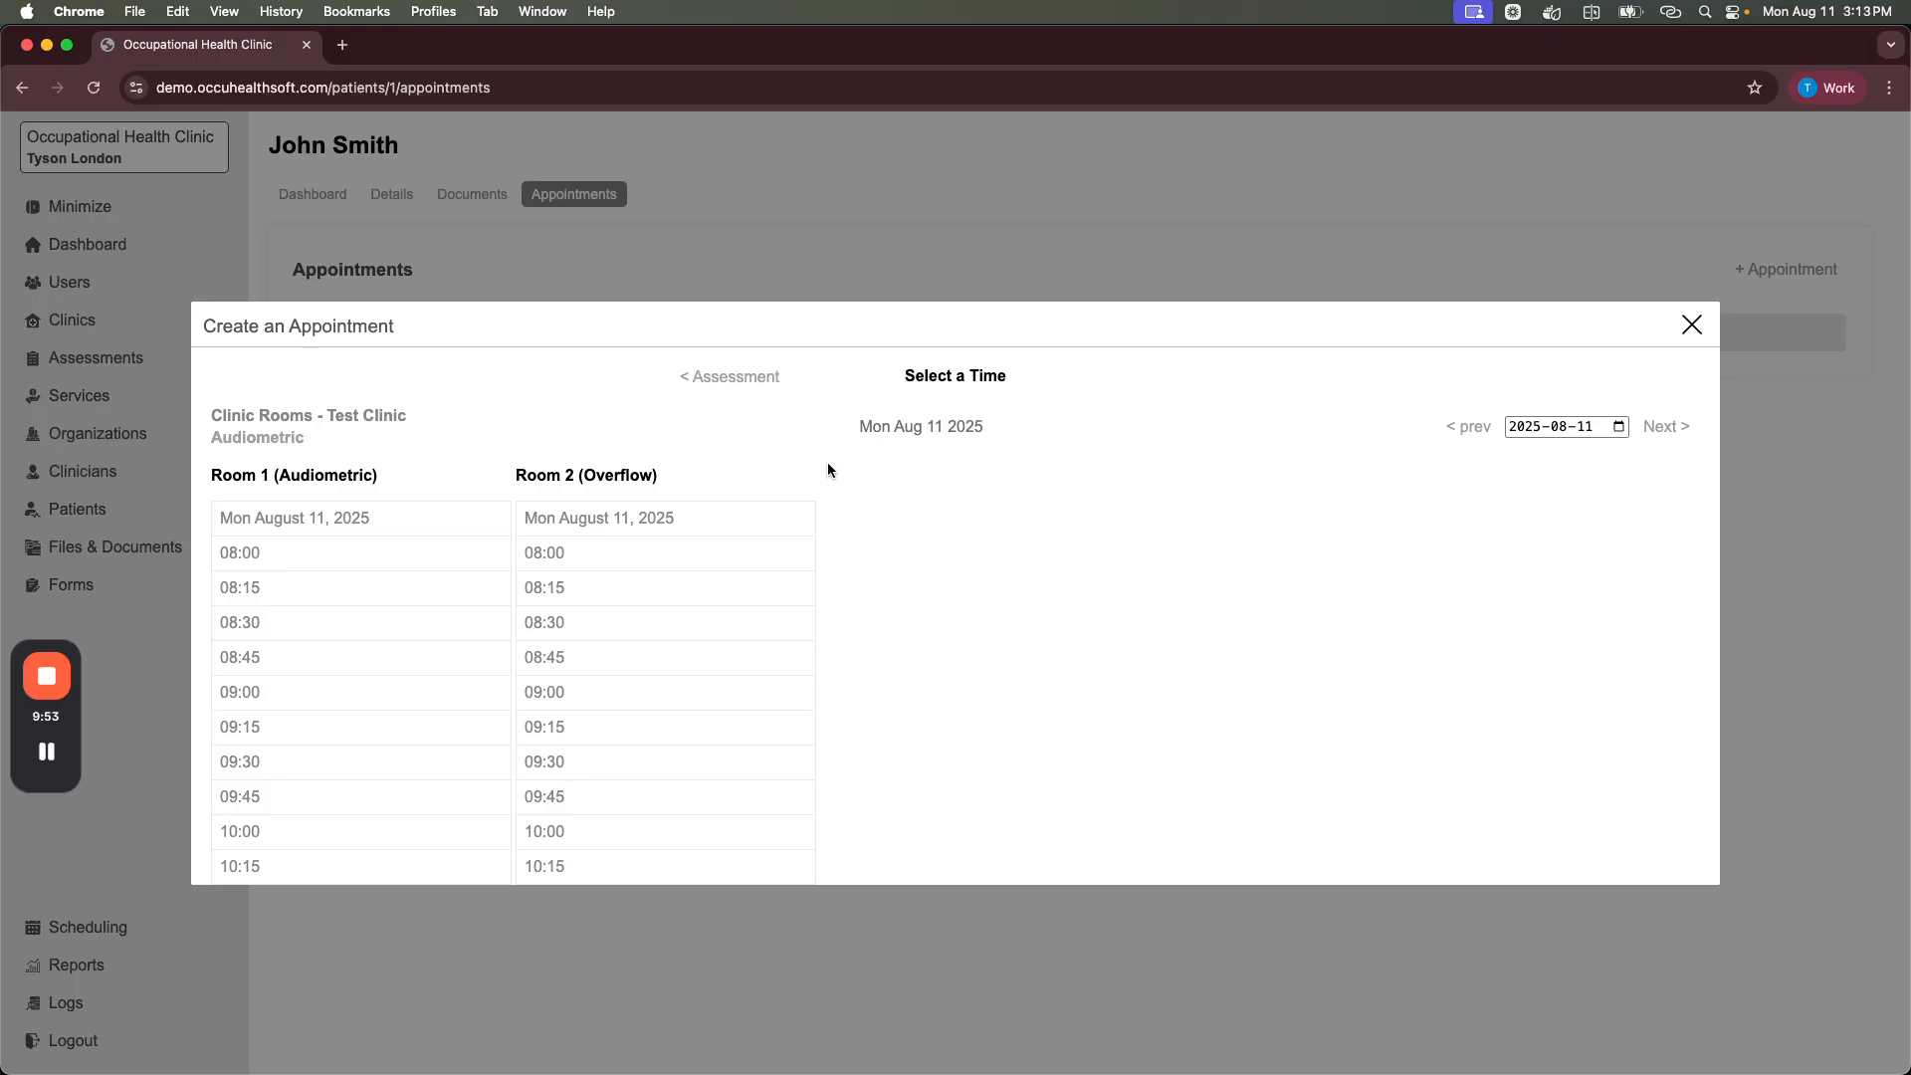
Step: Book the Audiometric appointment in Room 1's 09:00 slot on Monday, August 11, 2025
scroll(397, 529, "down", 2)
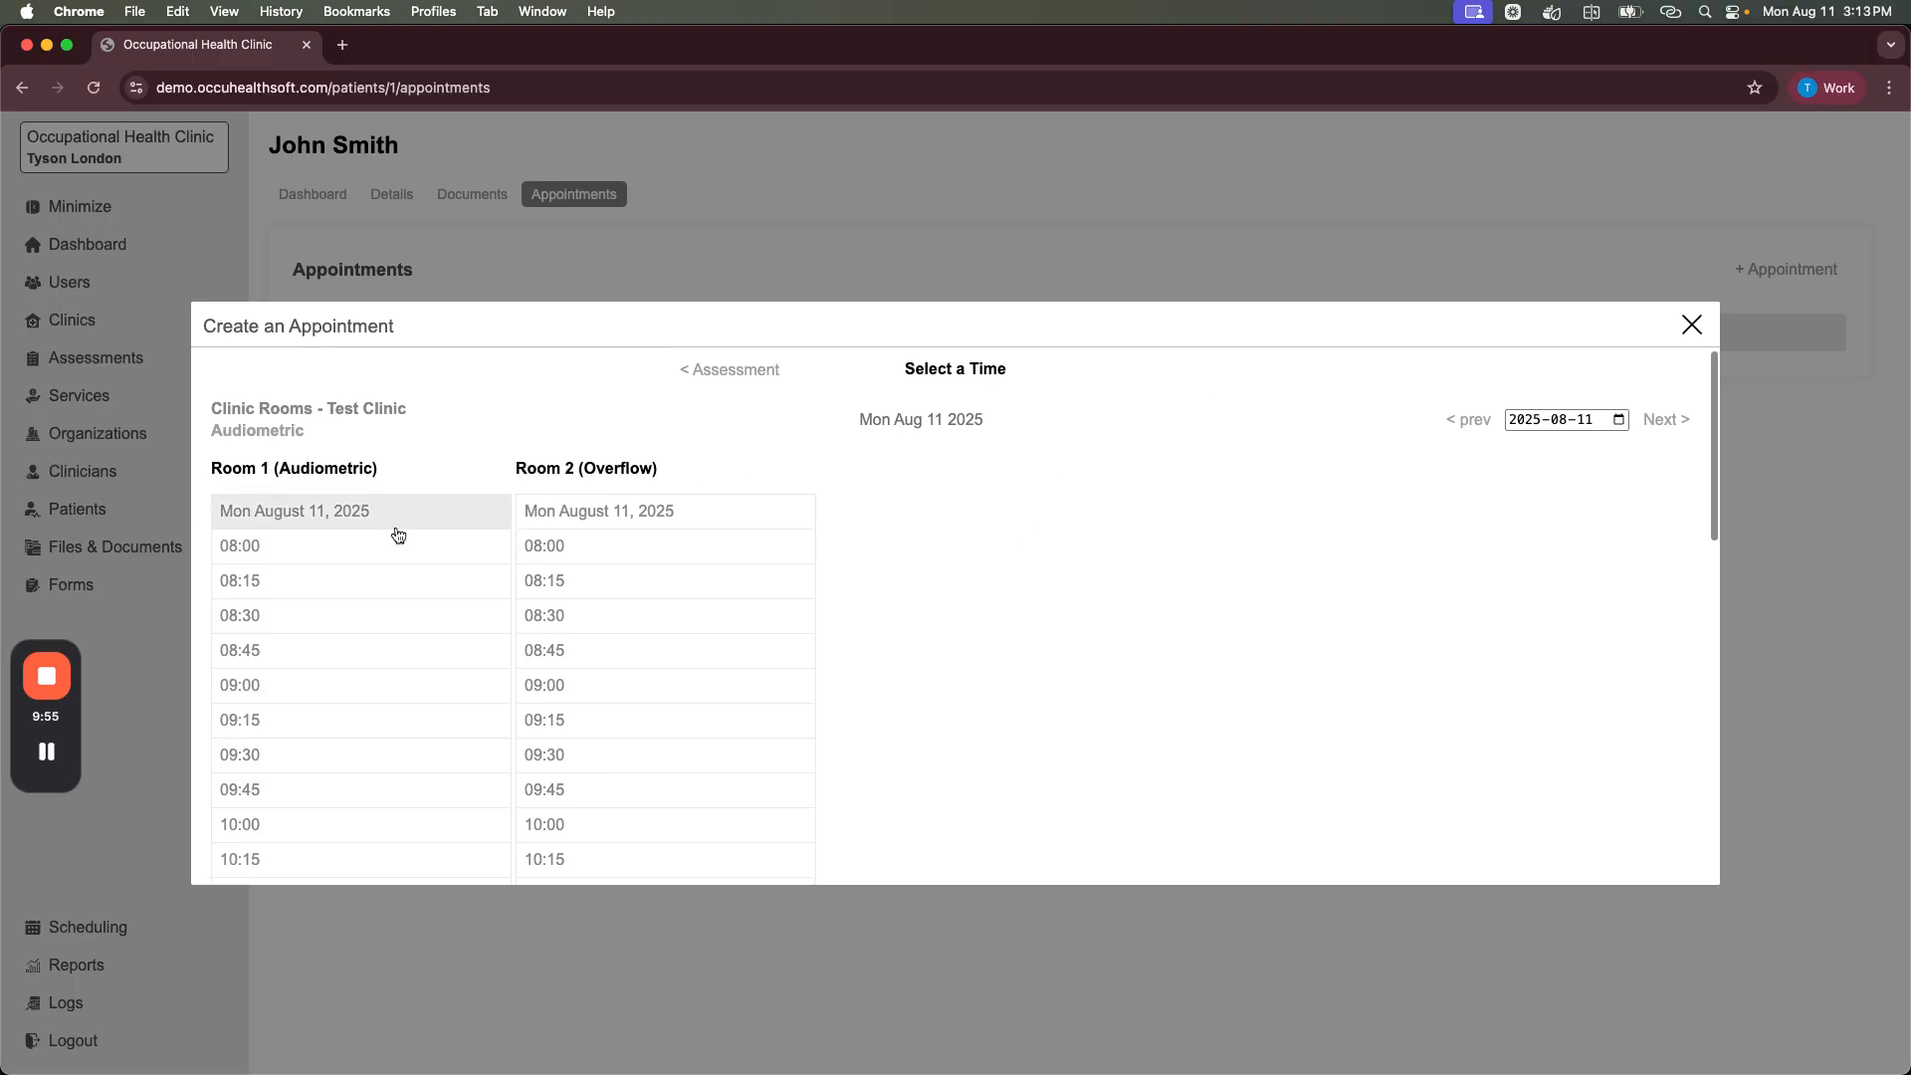
scroll(396, 528, "down", 10)
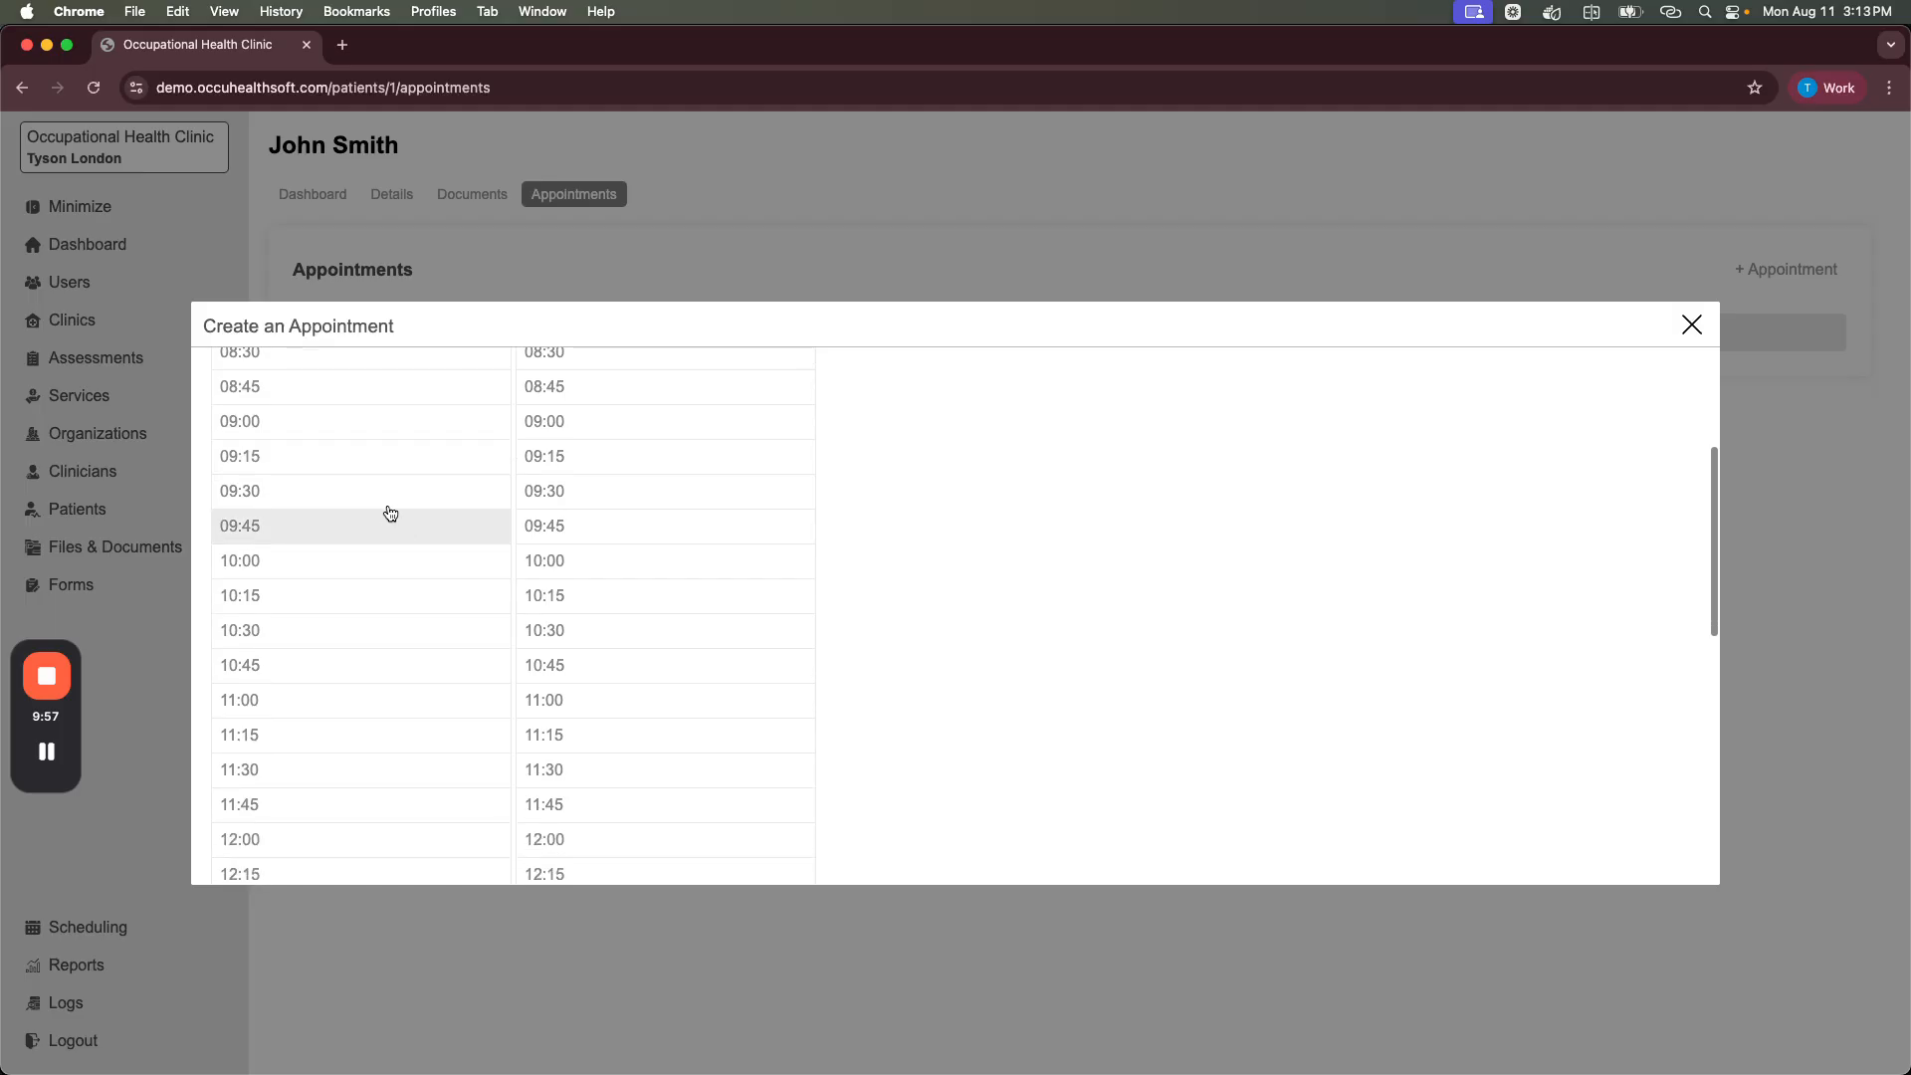
scroll(387, 492, "down", 10)
scroll(358, 557, "up", 20)
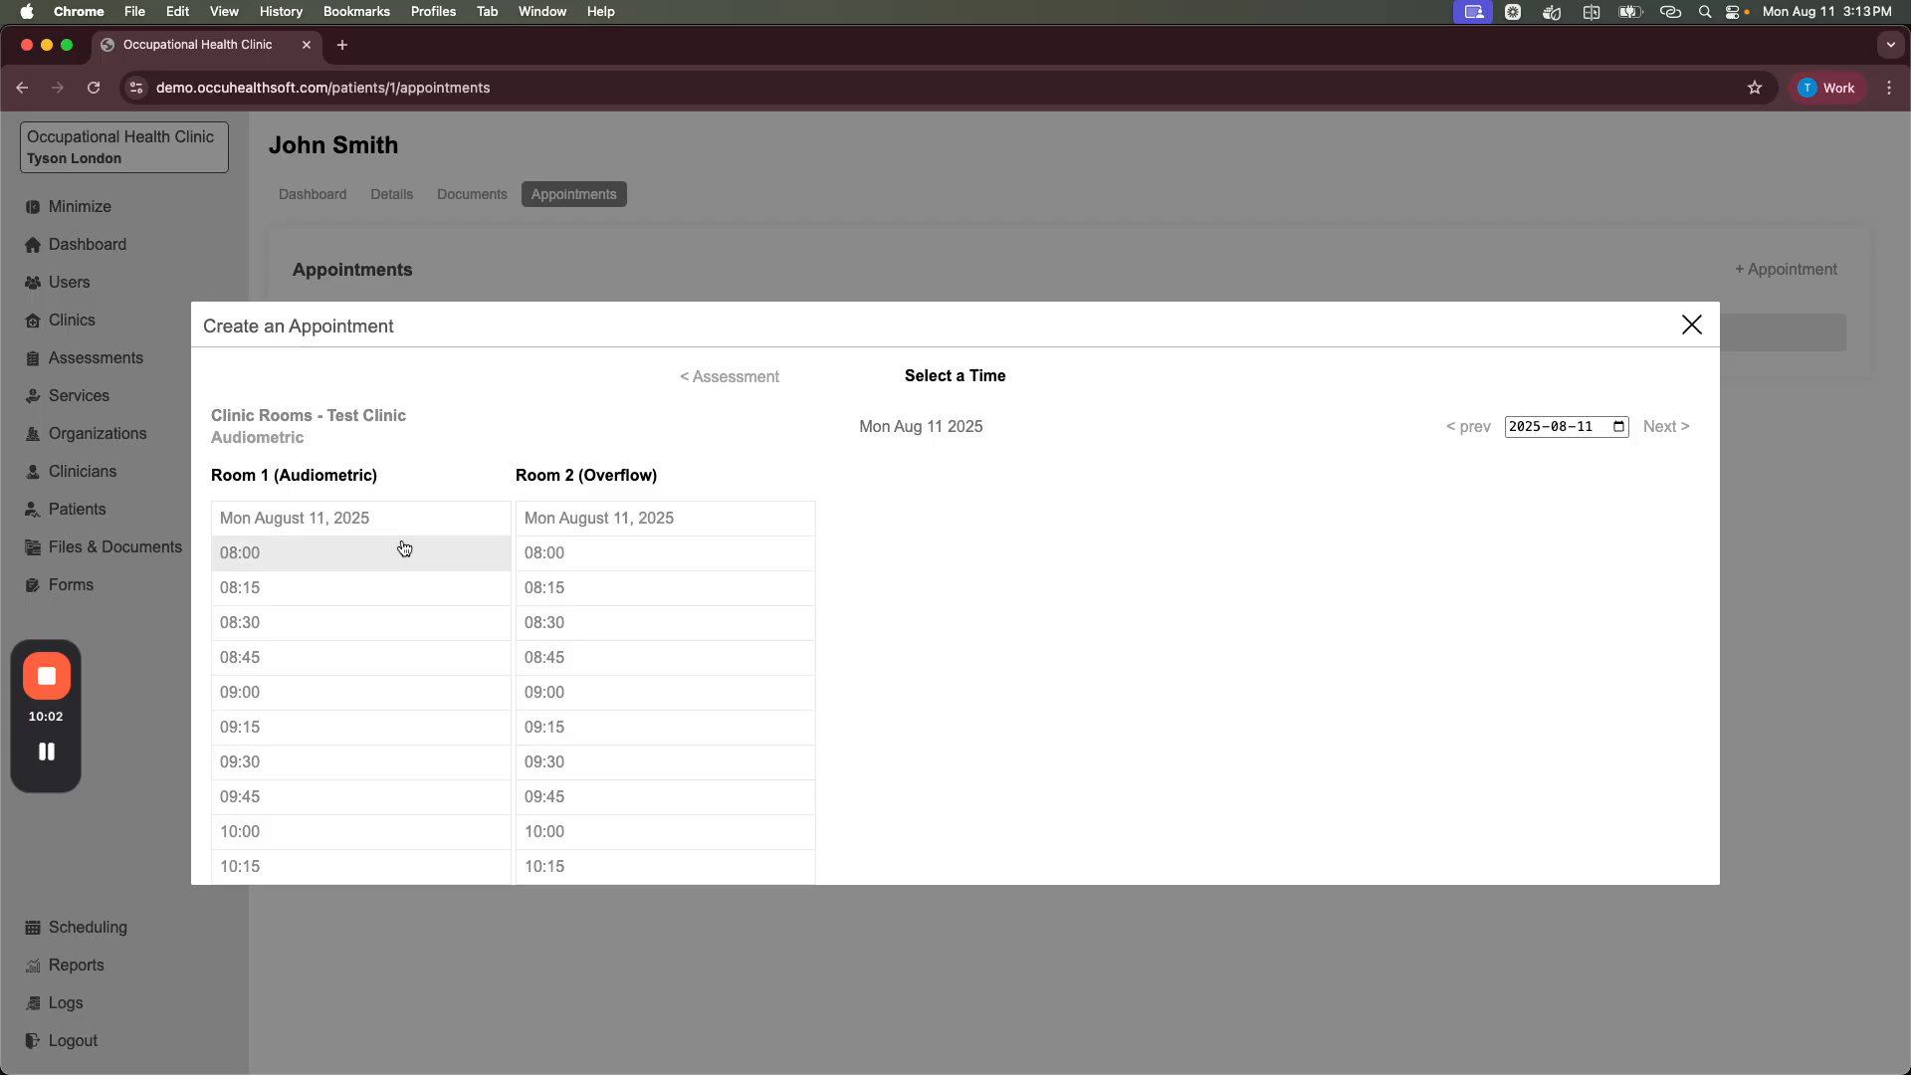
scroll(498, 555, "down", 1)
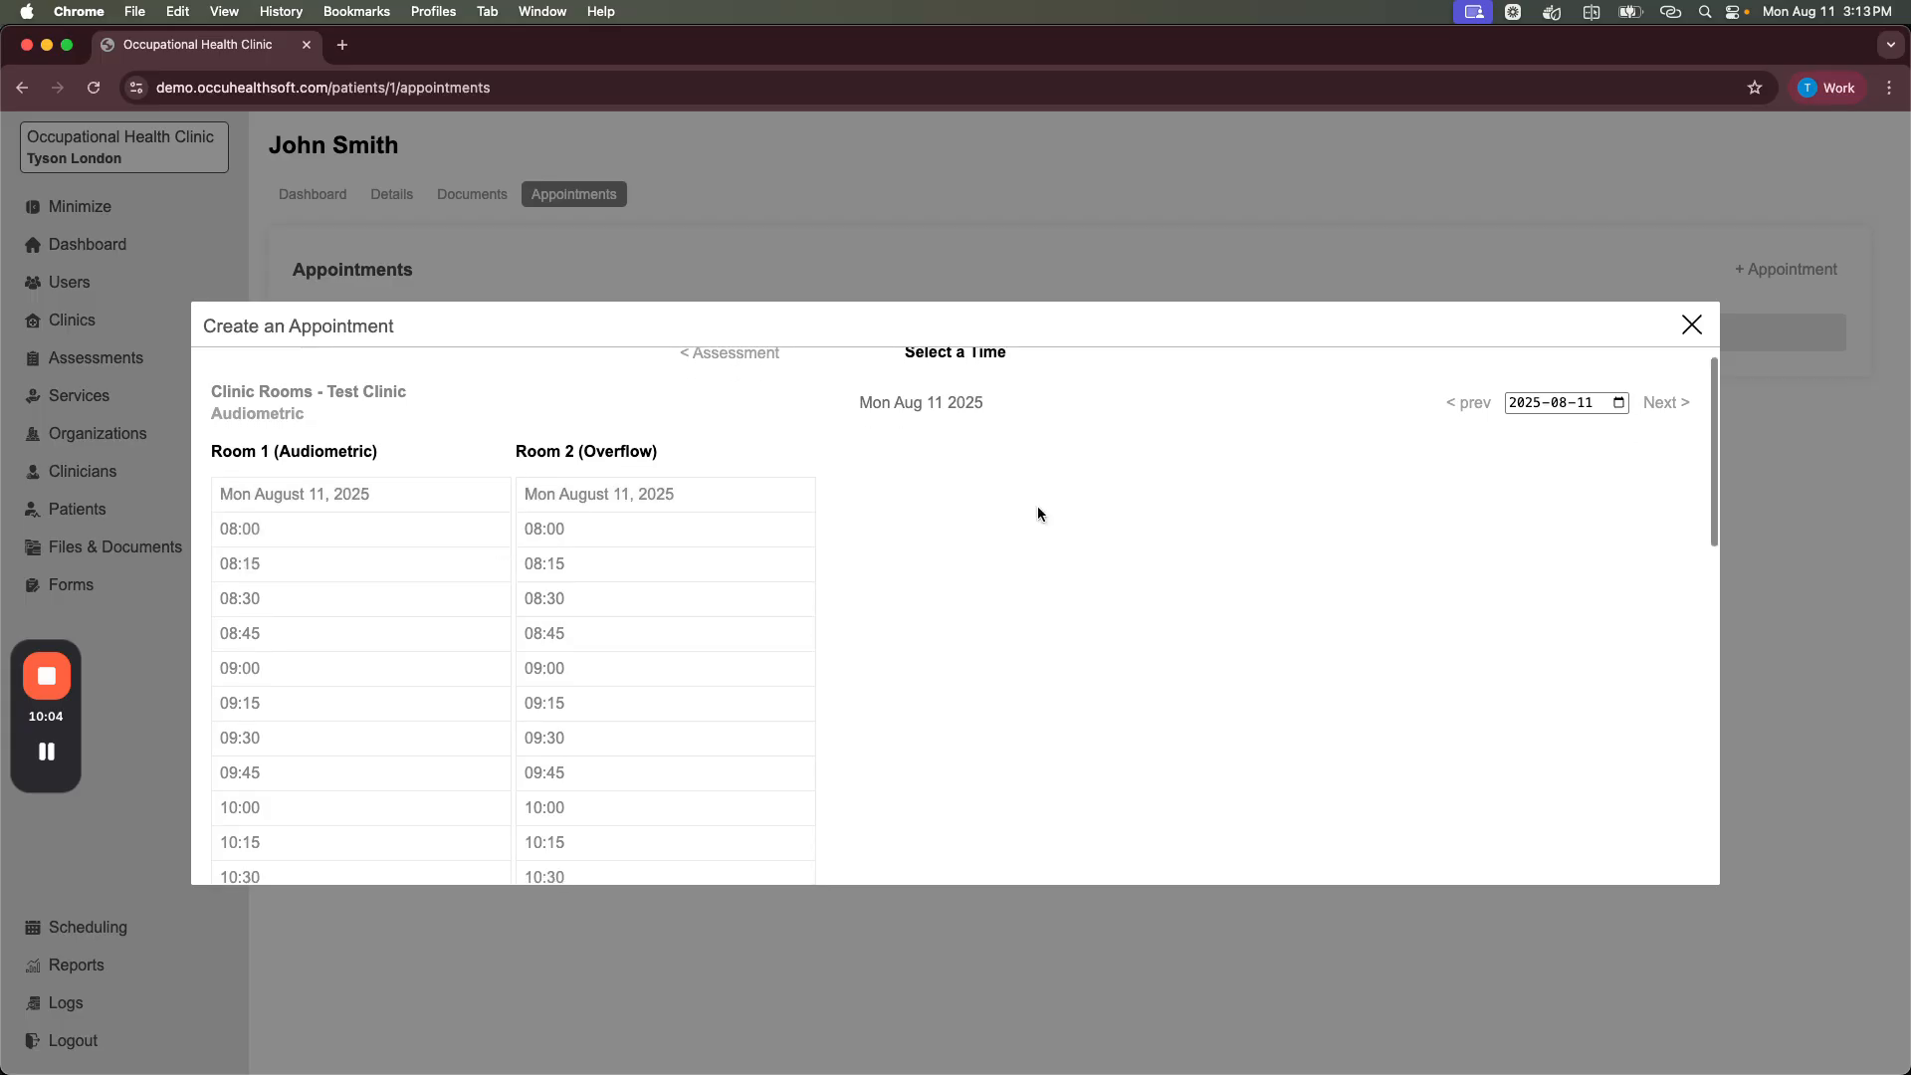
left_click_drag(859, 404, 1011, 404)
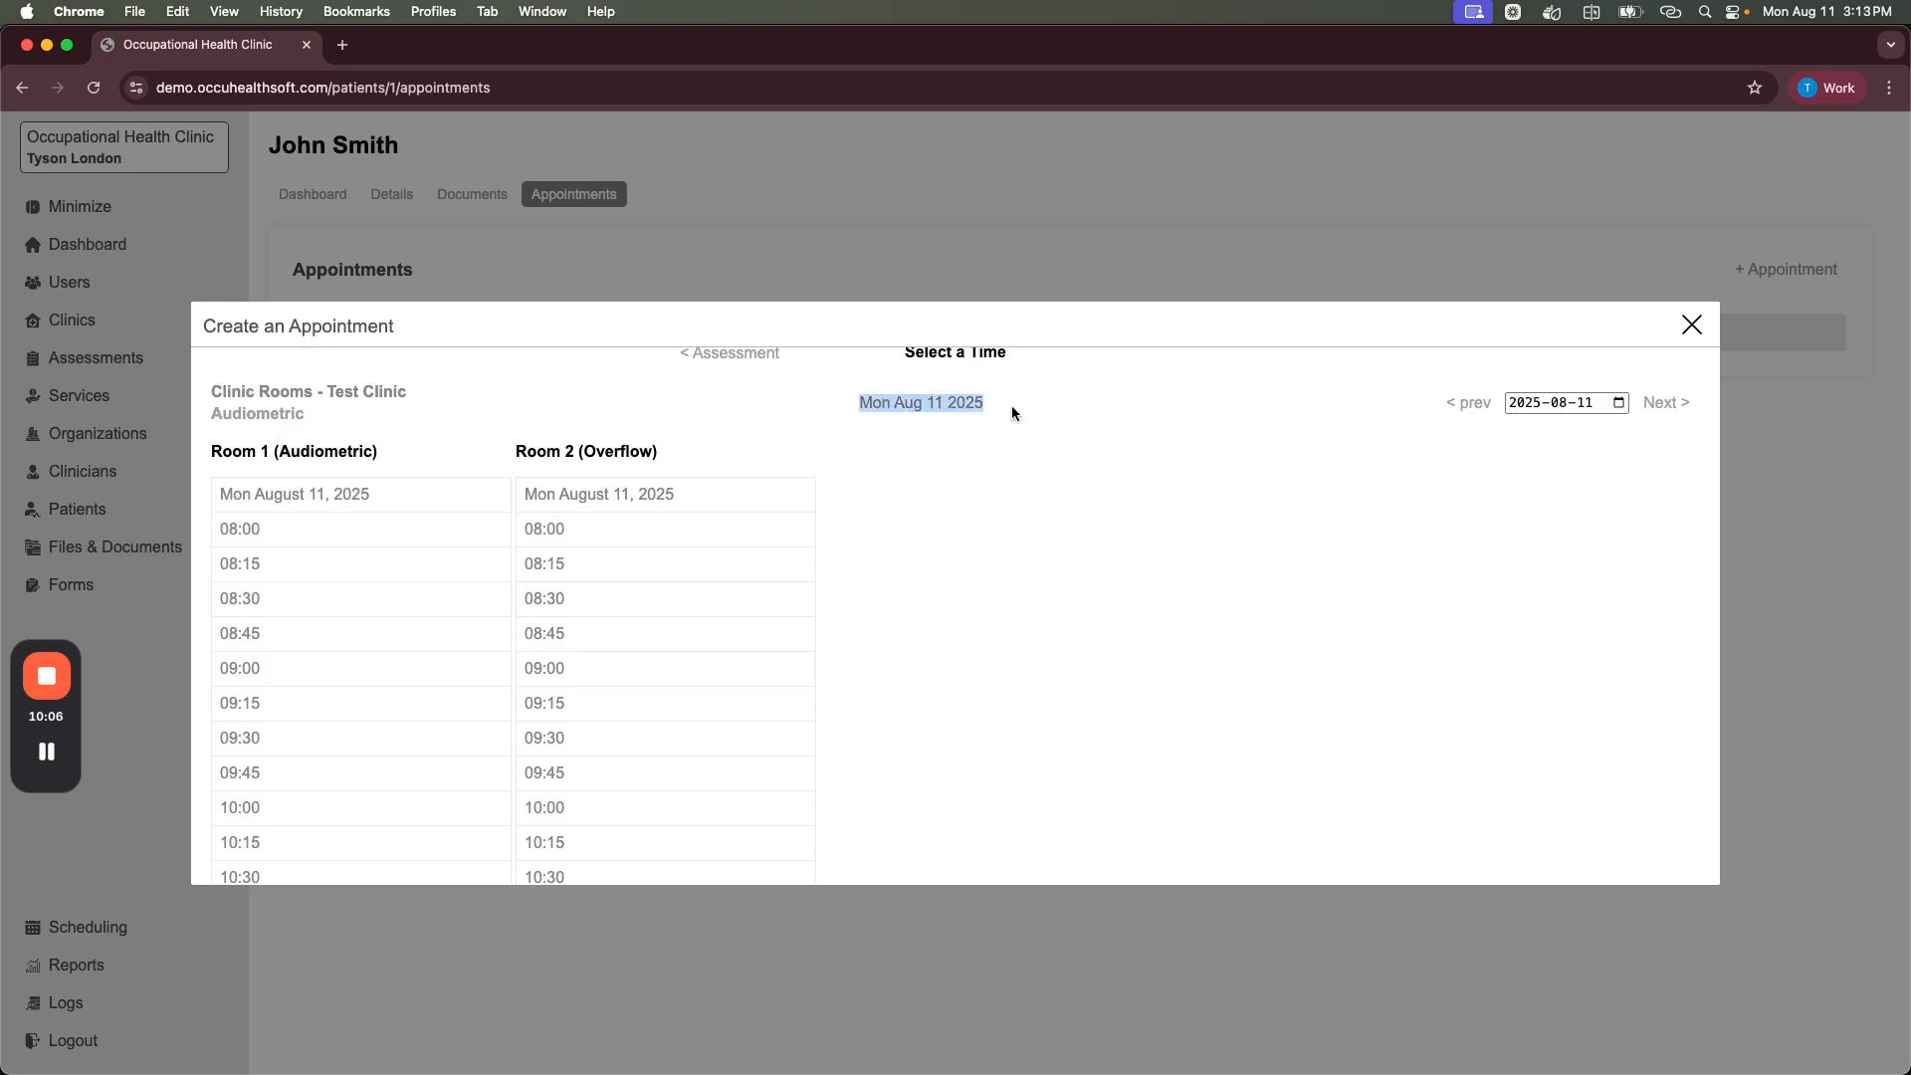
left_click(1011, 404)
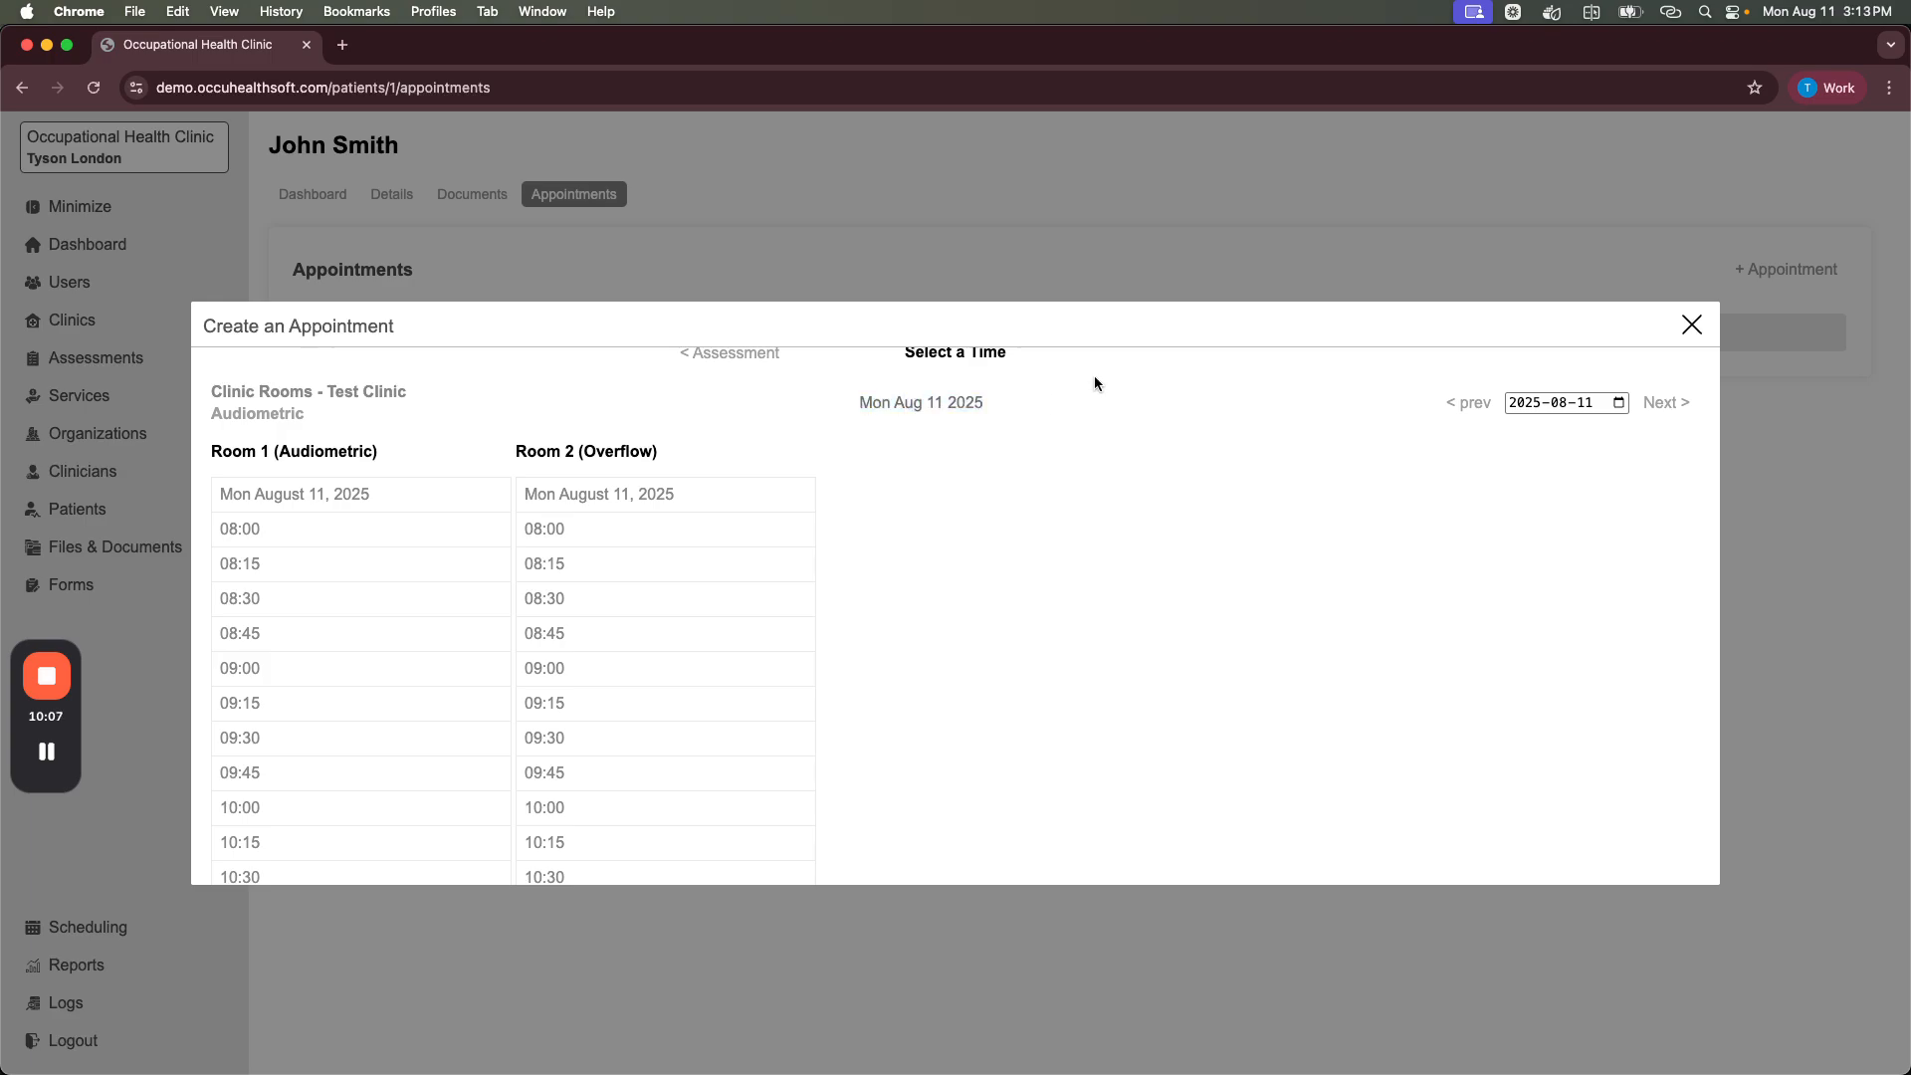
left_click(1661, 404)
left_click(1465, 406)
scroll(354, 627, "down", 3)
left_click(306, 530)
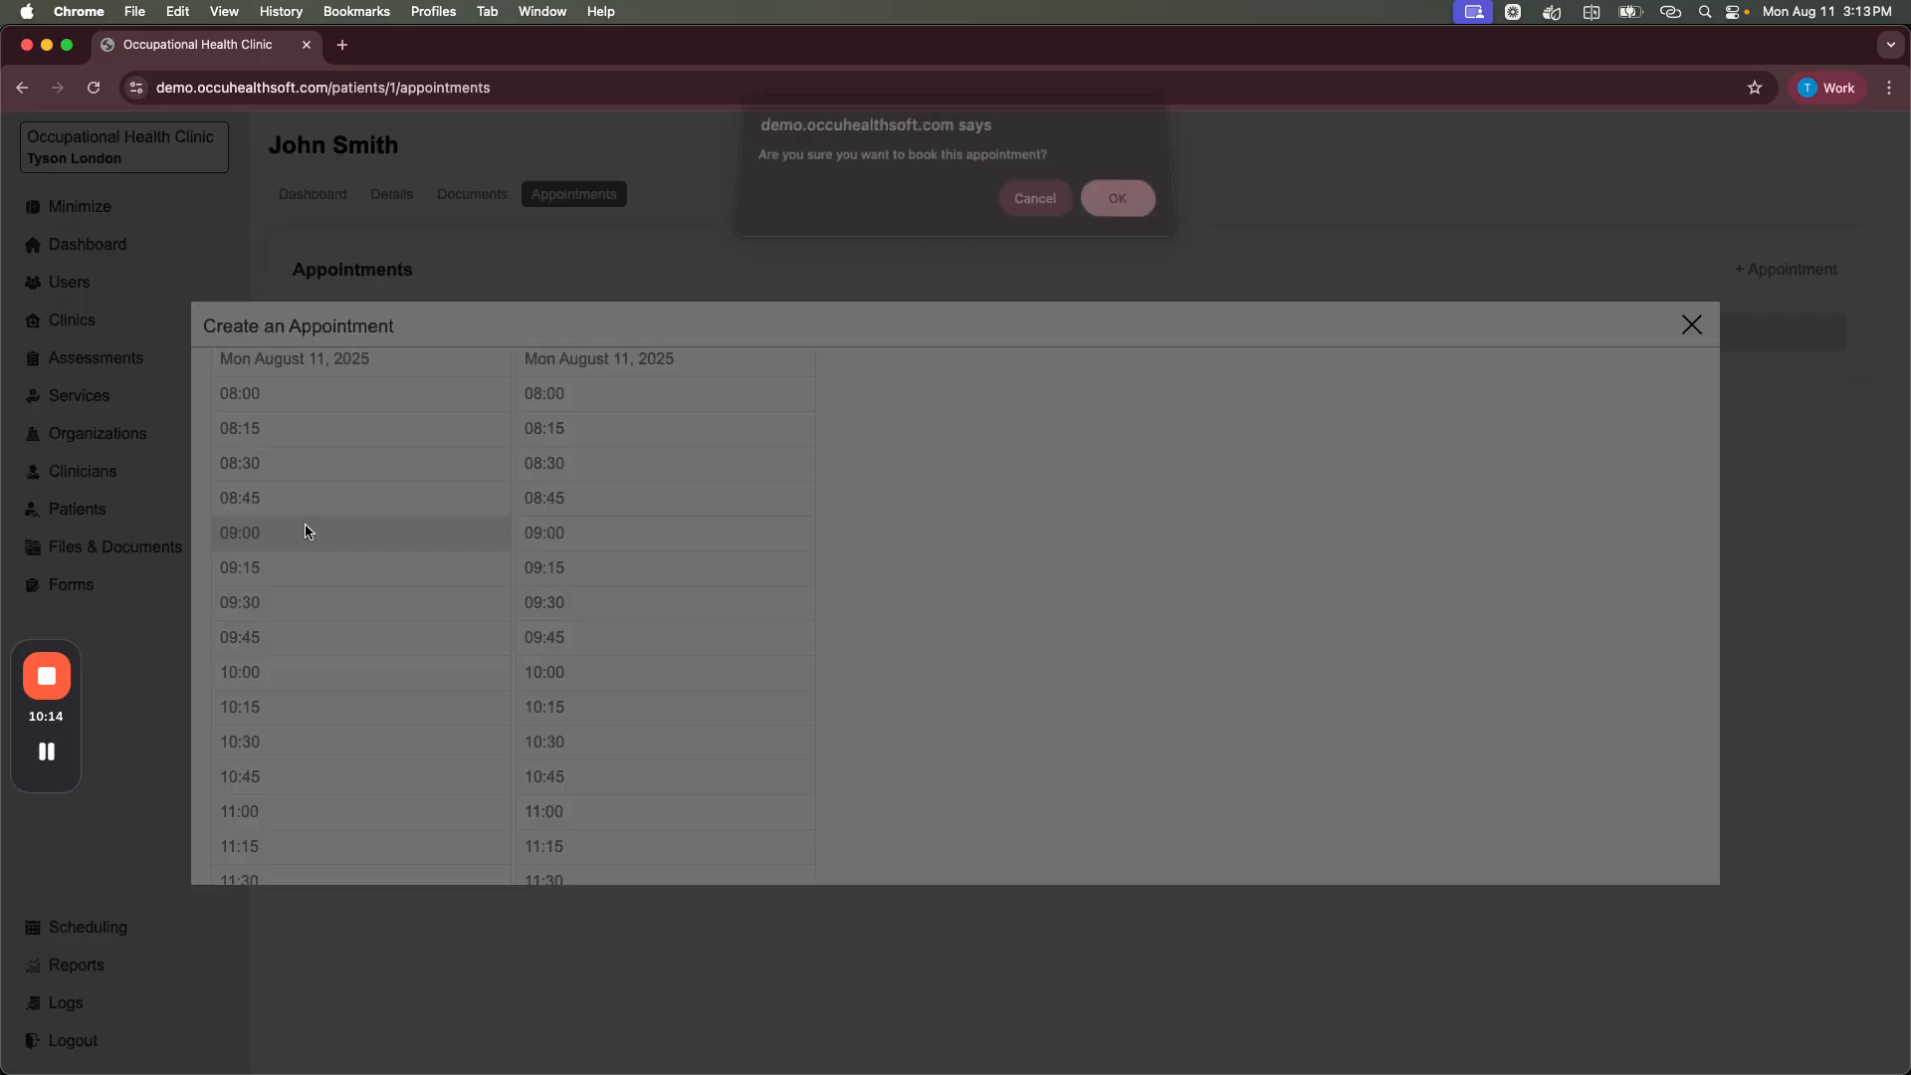
left_click(1118, 211)
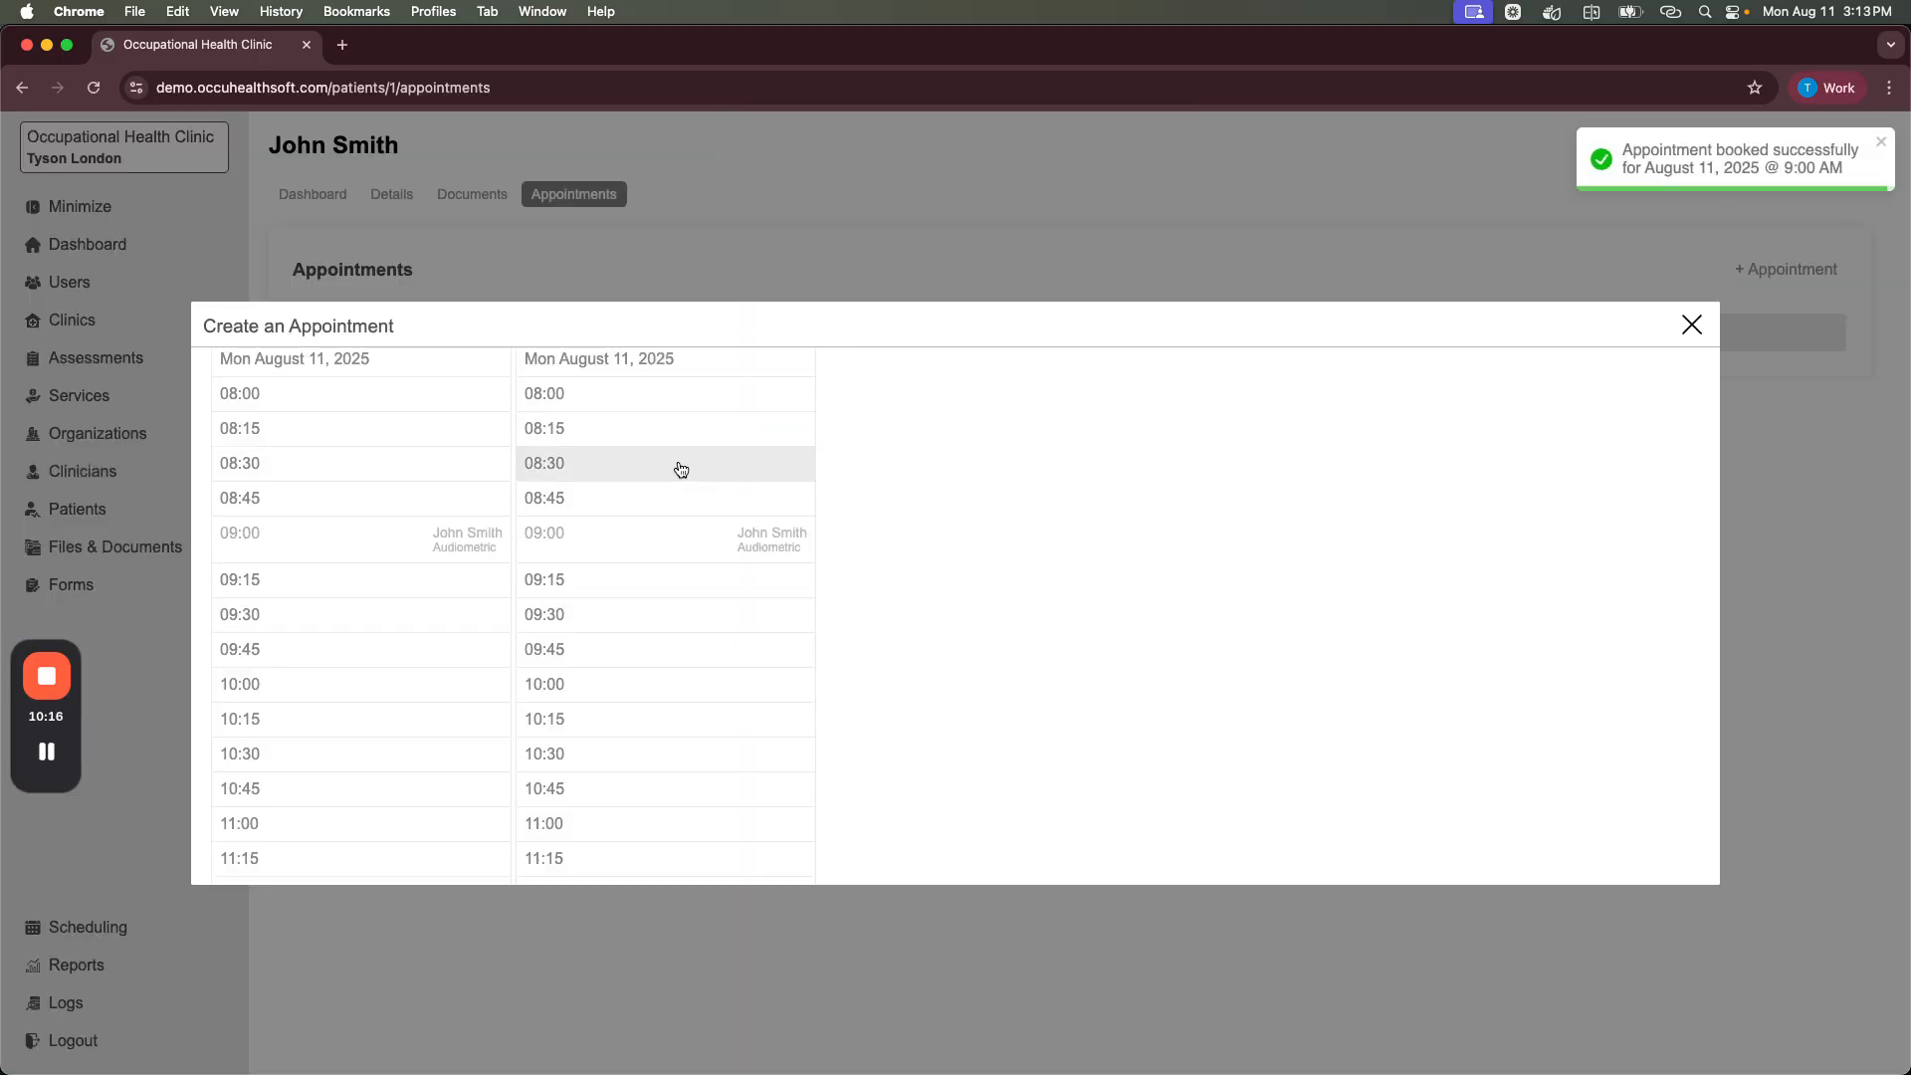
Step: Book the Drug & Alcohol appointment in the 09:15 slot
scroll(498, 563, "up", 1)
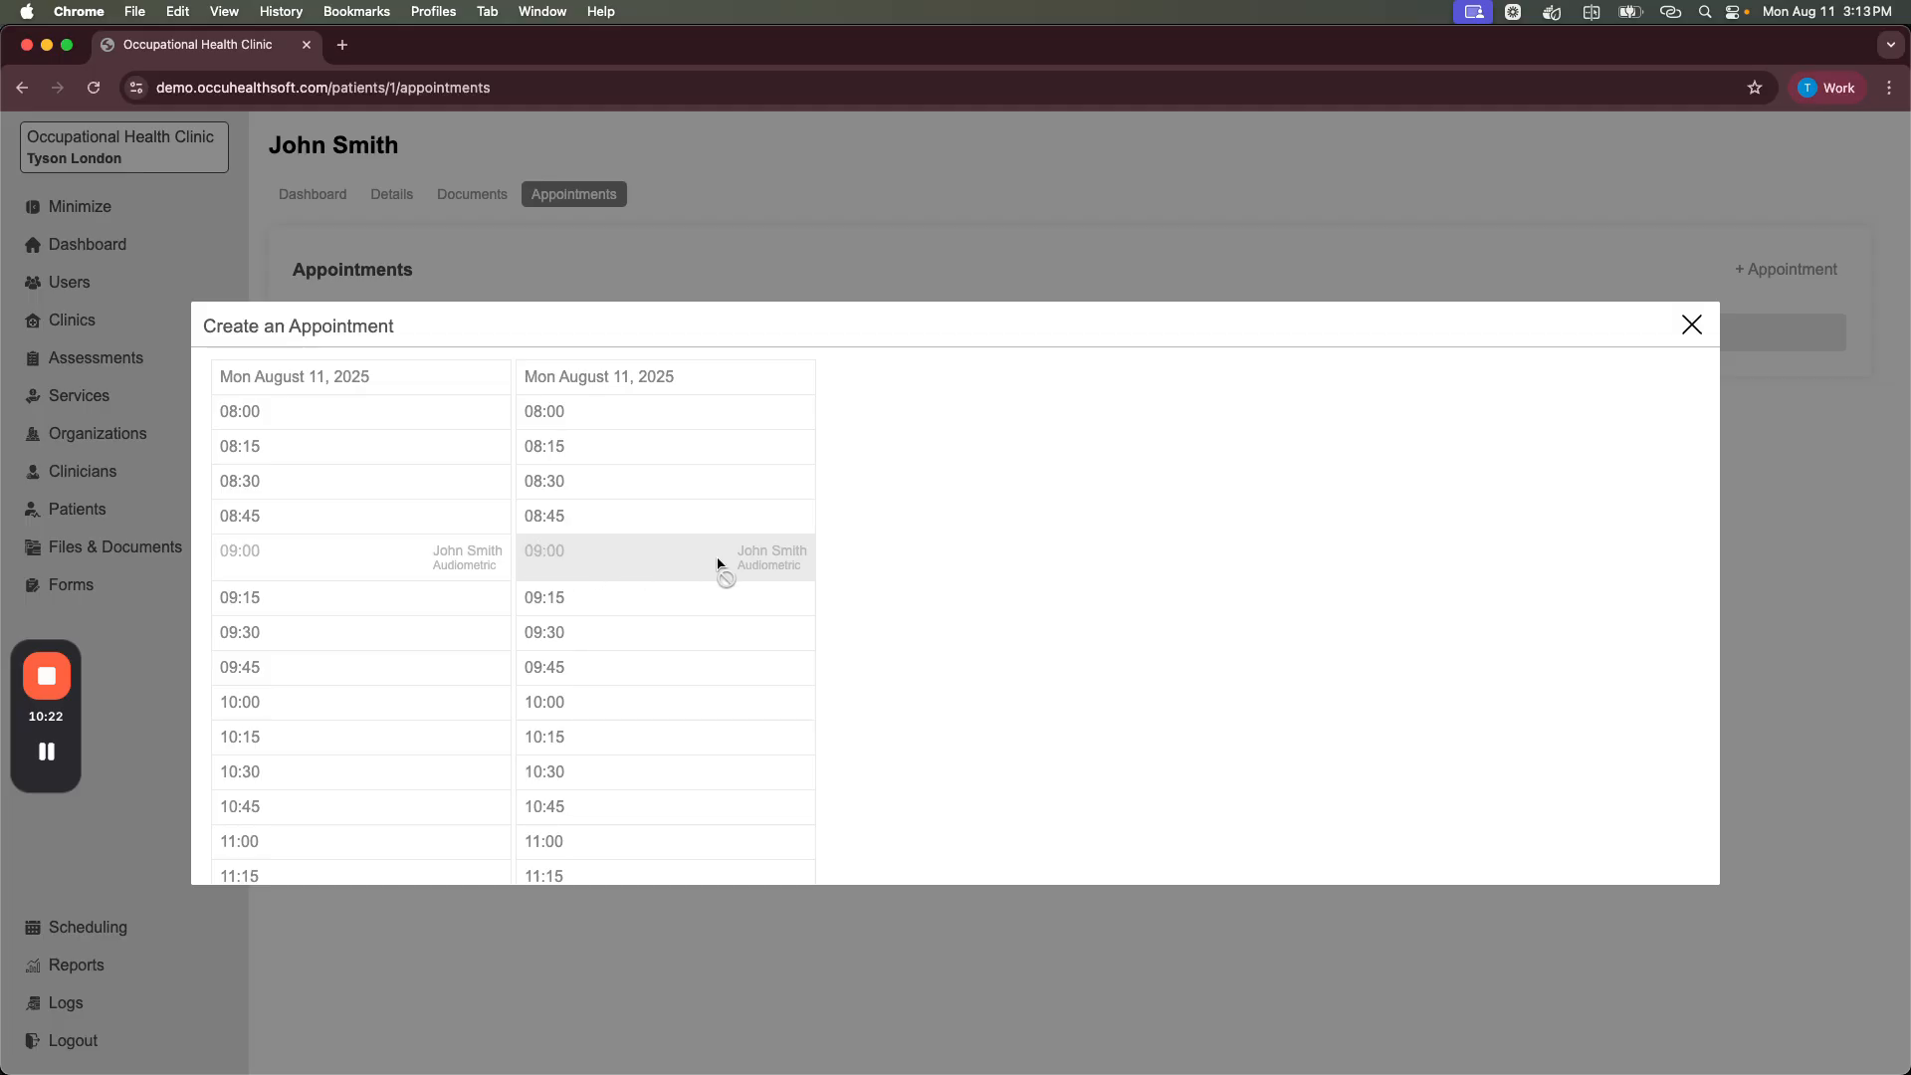
scroll(667, 572, "up", 3)
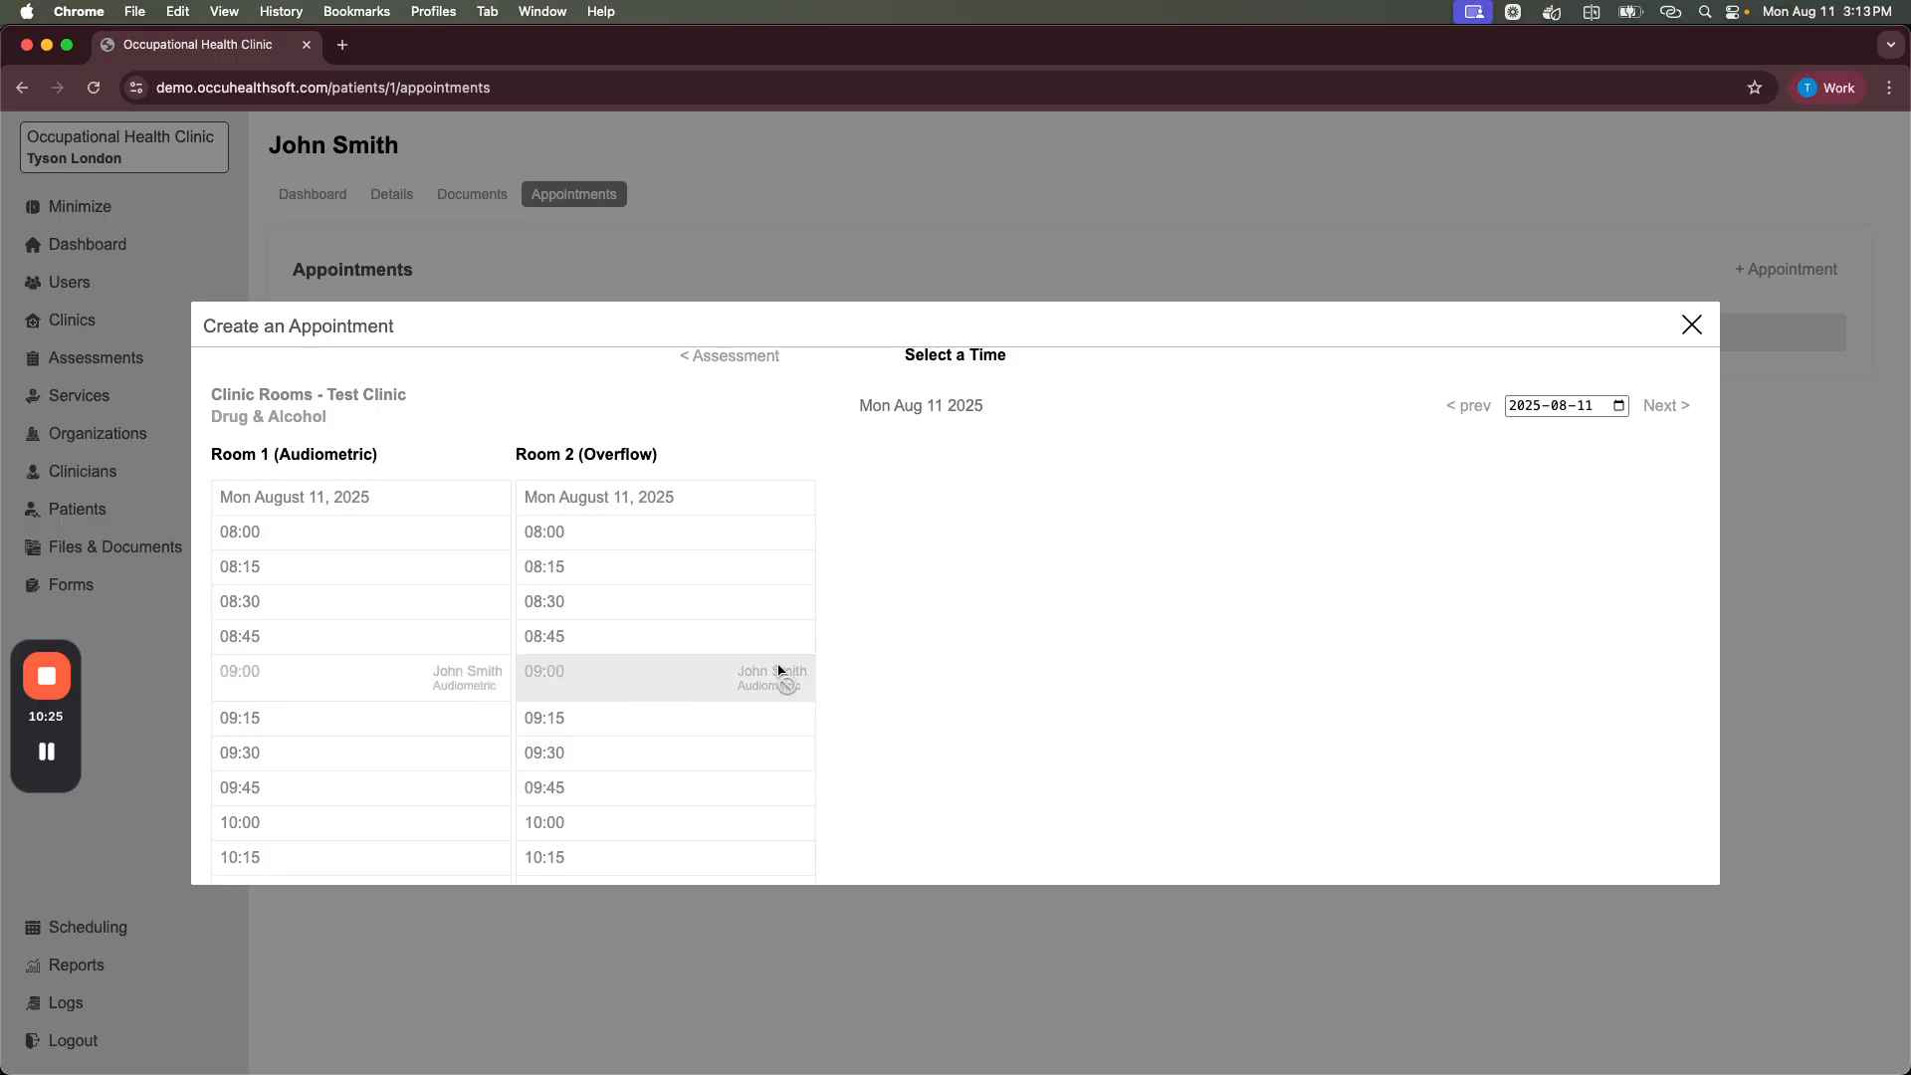
scroll(625, 633, "down", 1)
scroll(627, 629, "down", 3)
scroll(627, 627, "up", 1)
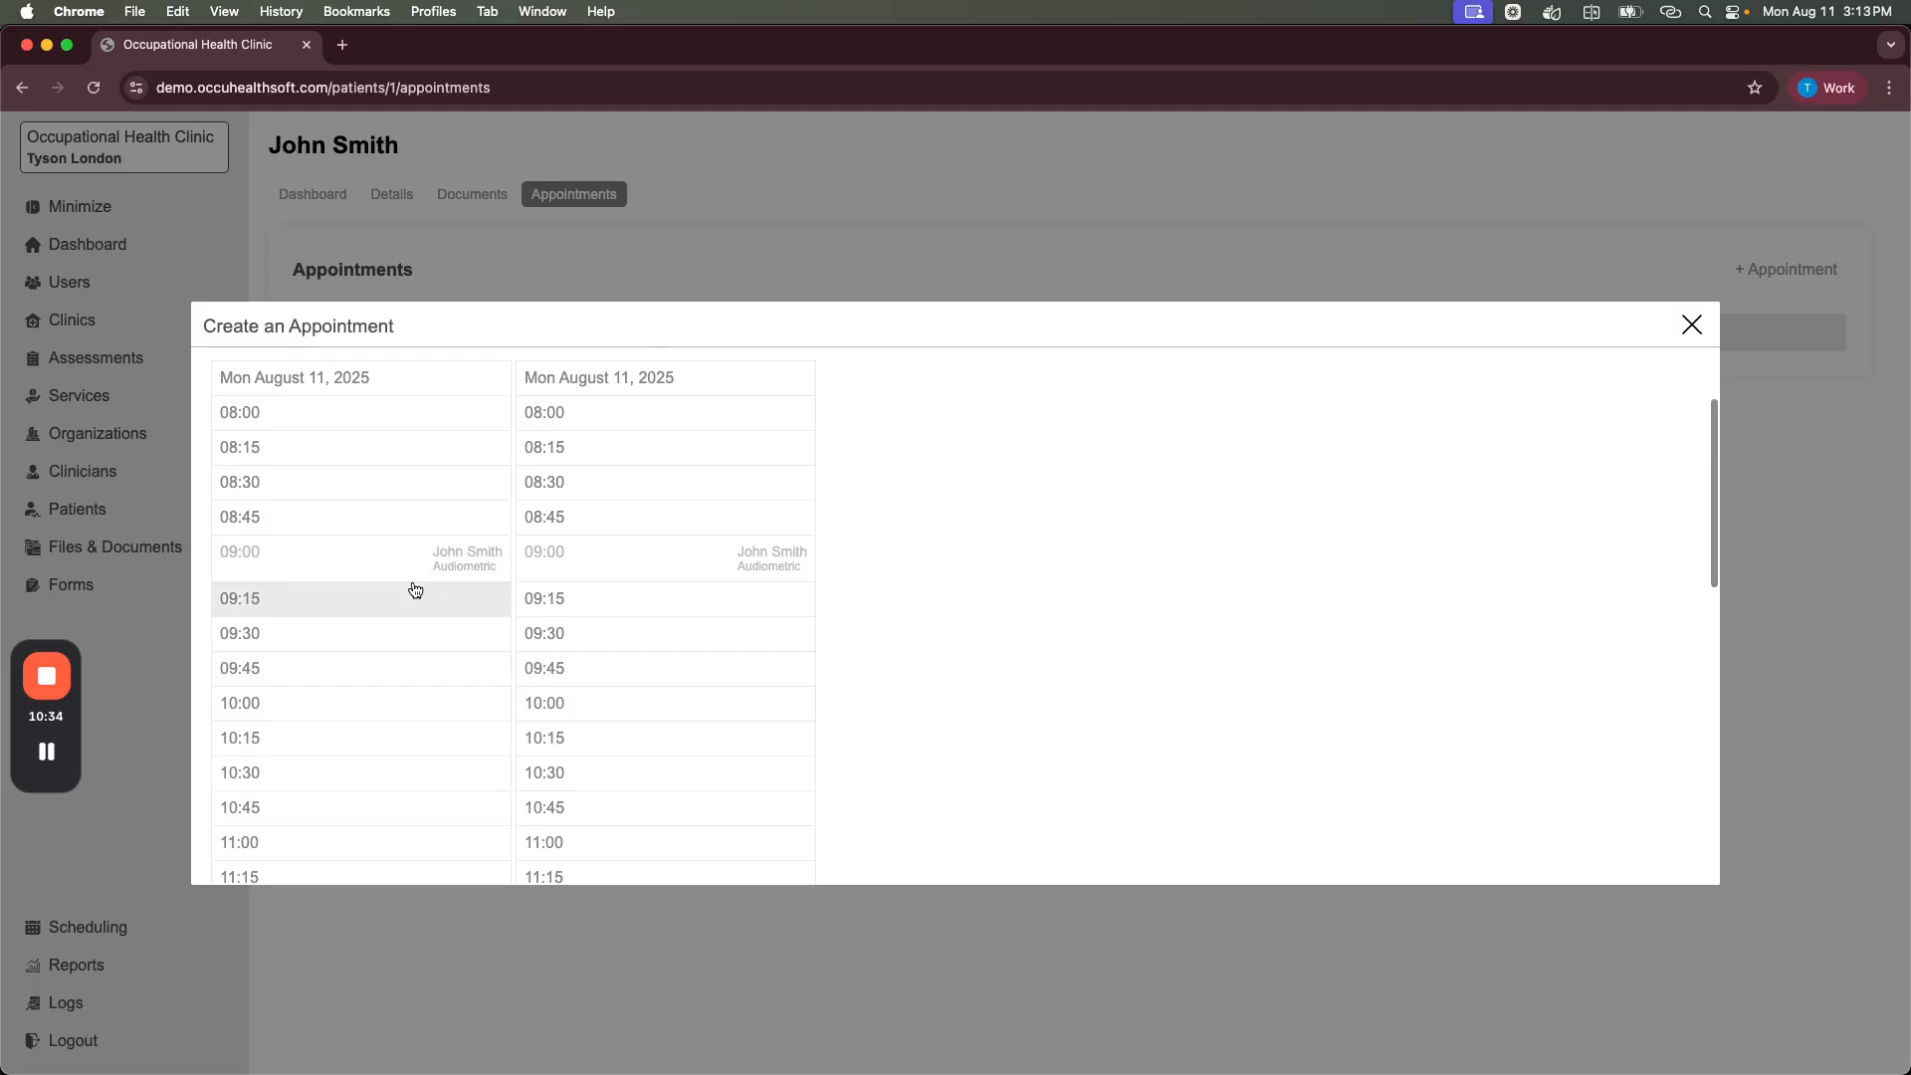
scroll(415, 590, "up", 3)
scroll(454, 594, "down", 3)
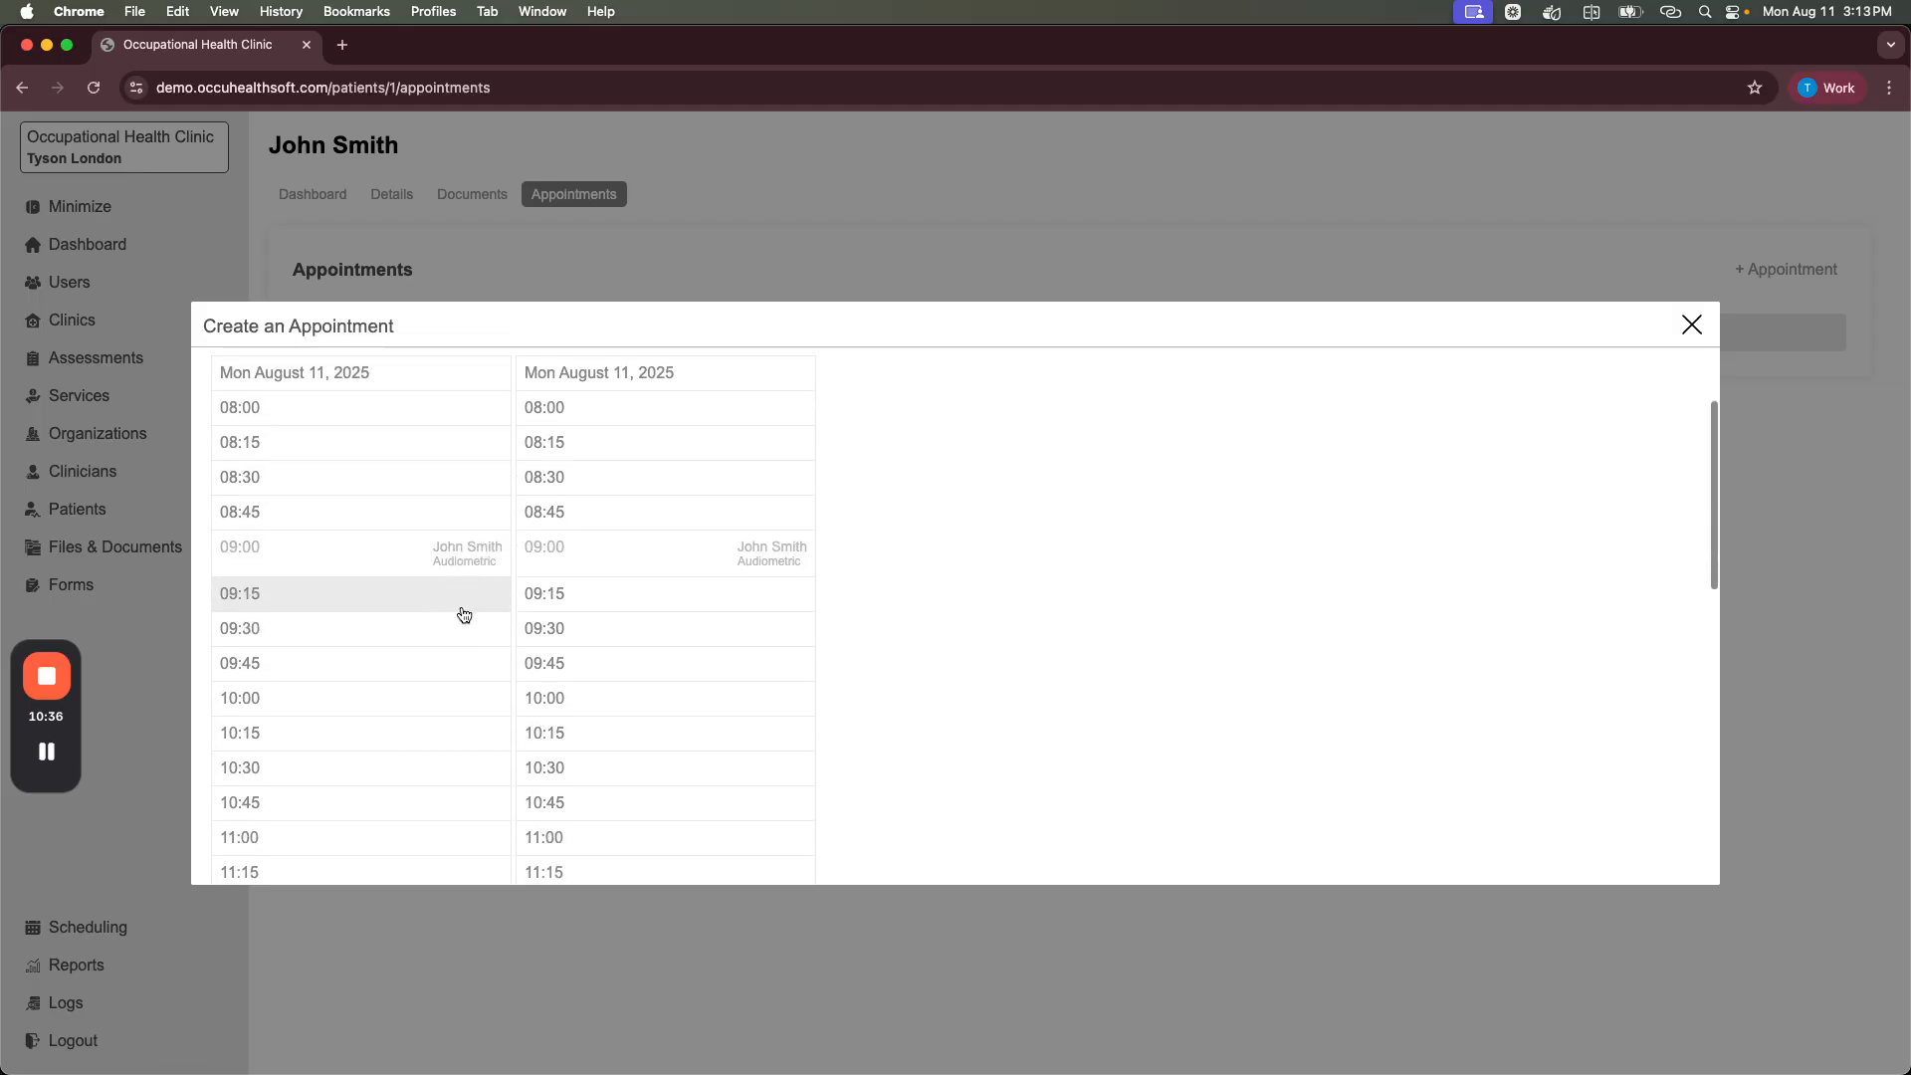
left_click(445, 599)
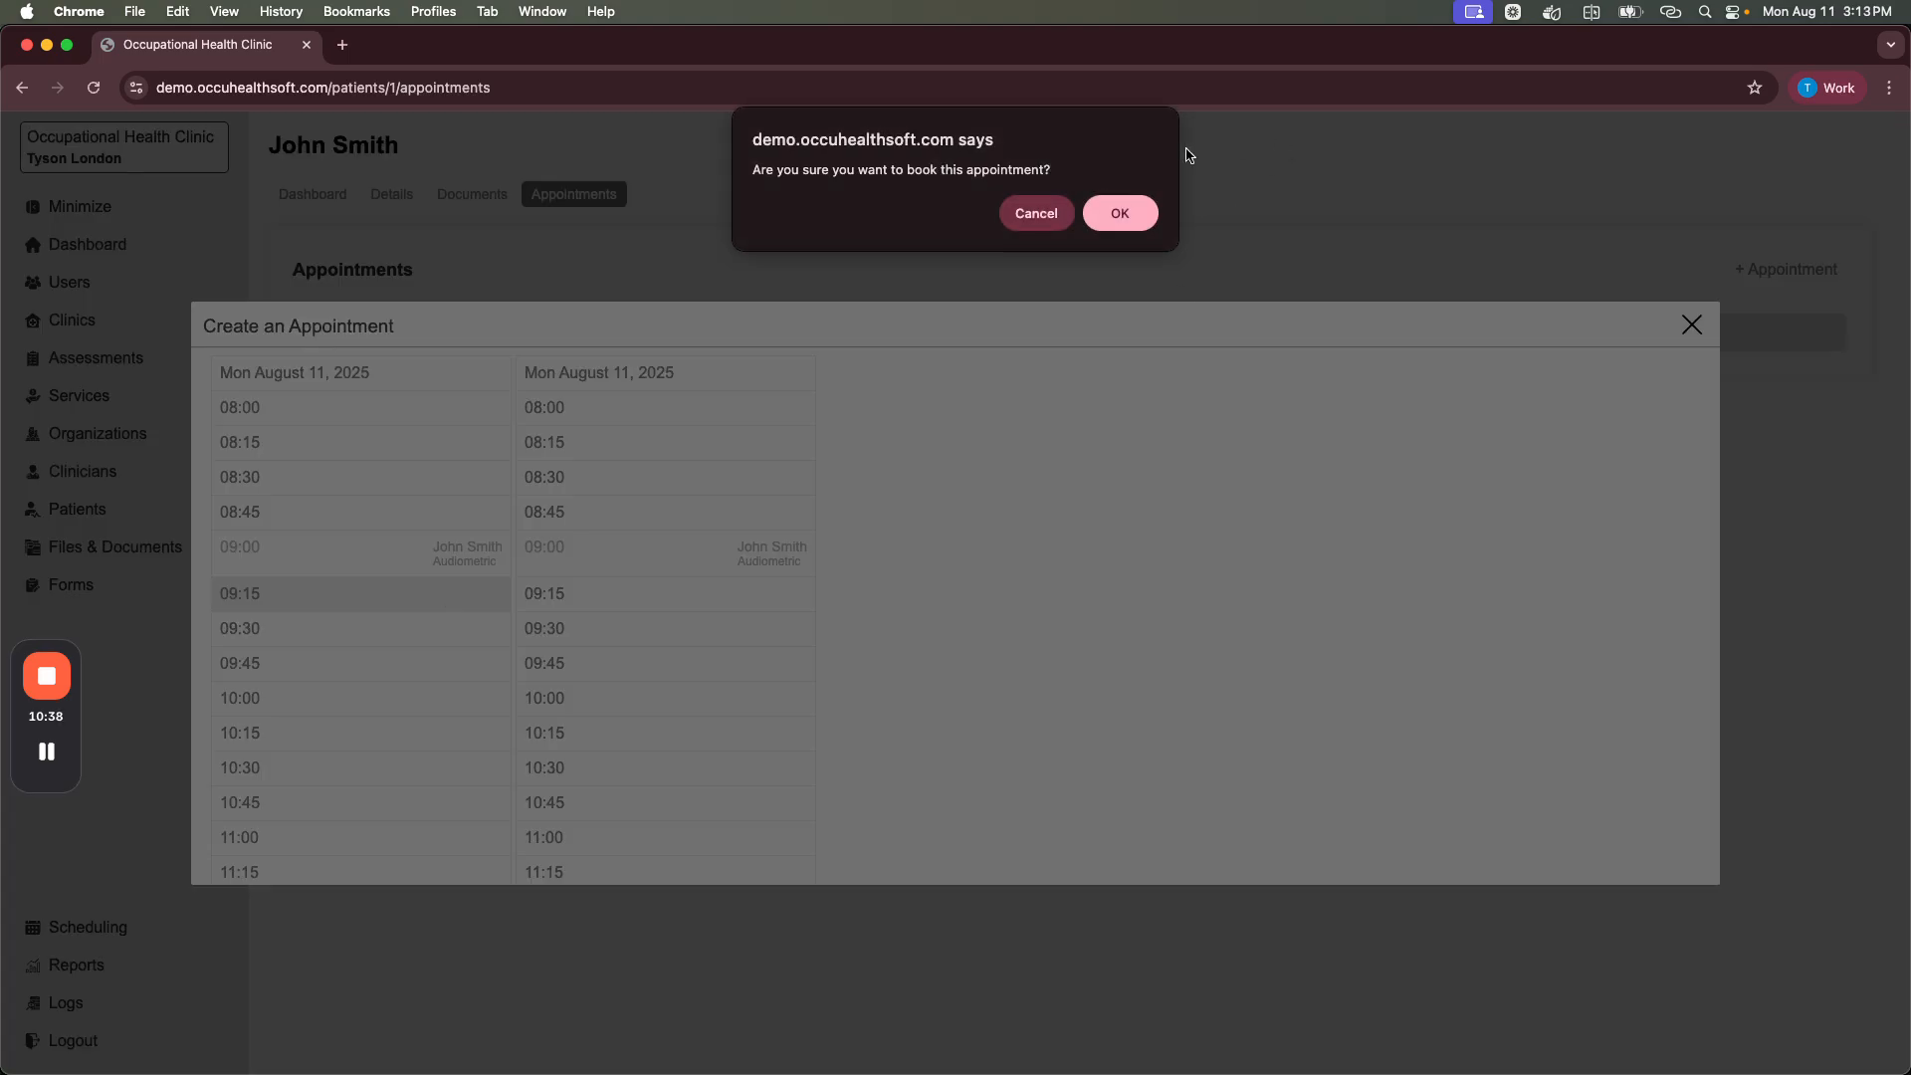
left_click(1117, 214)
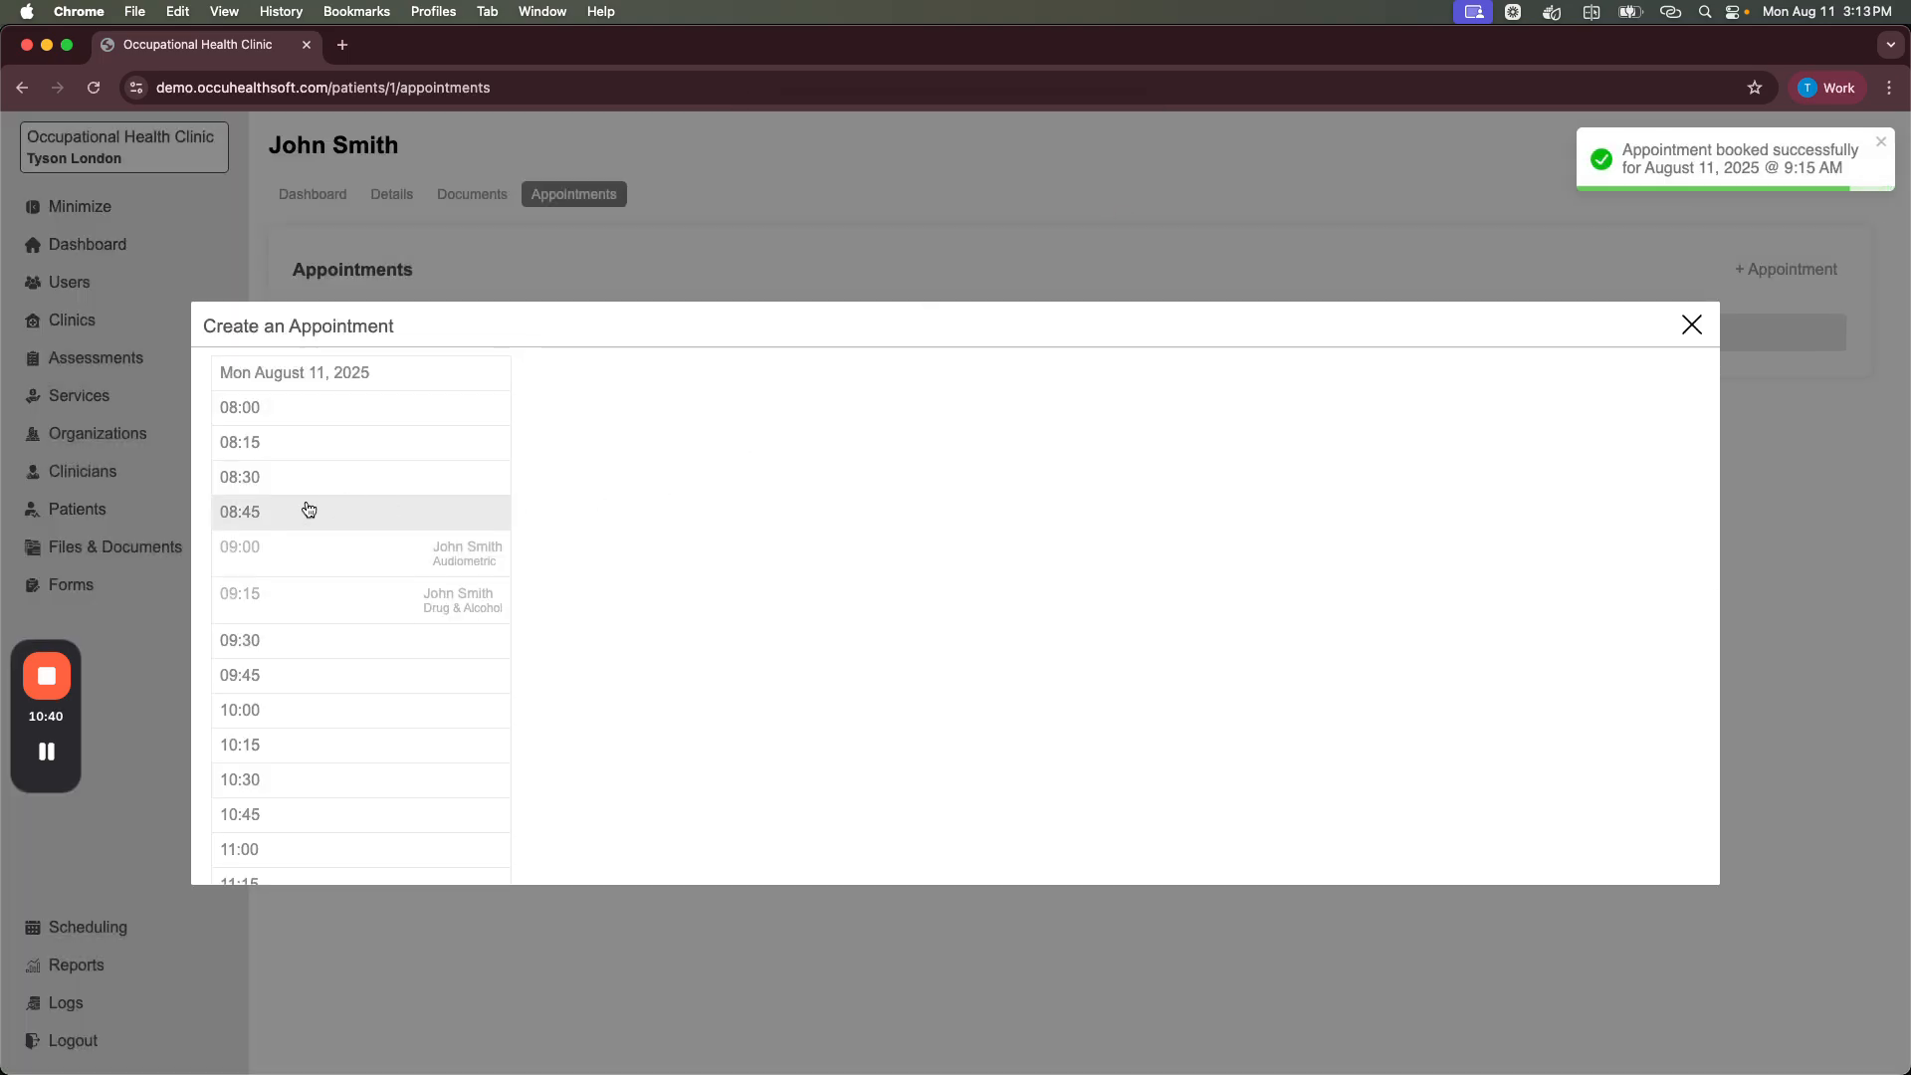
Step: Book the Nurse Medical appointment in the 09:30 slot
scroll(276, 498, "up", 2)
scroll(452, 540, "down", 3)
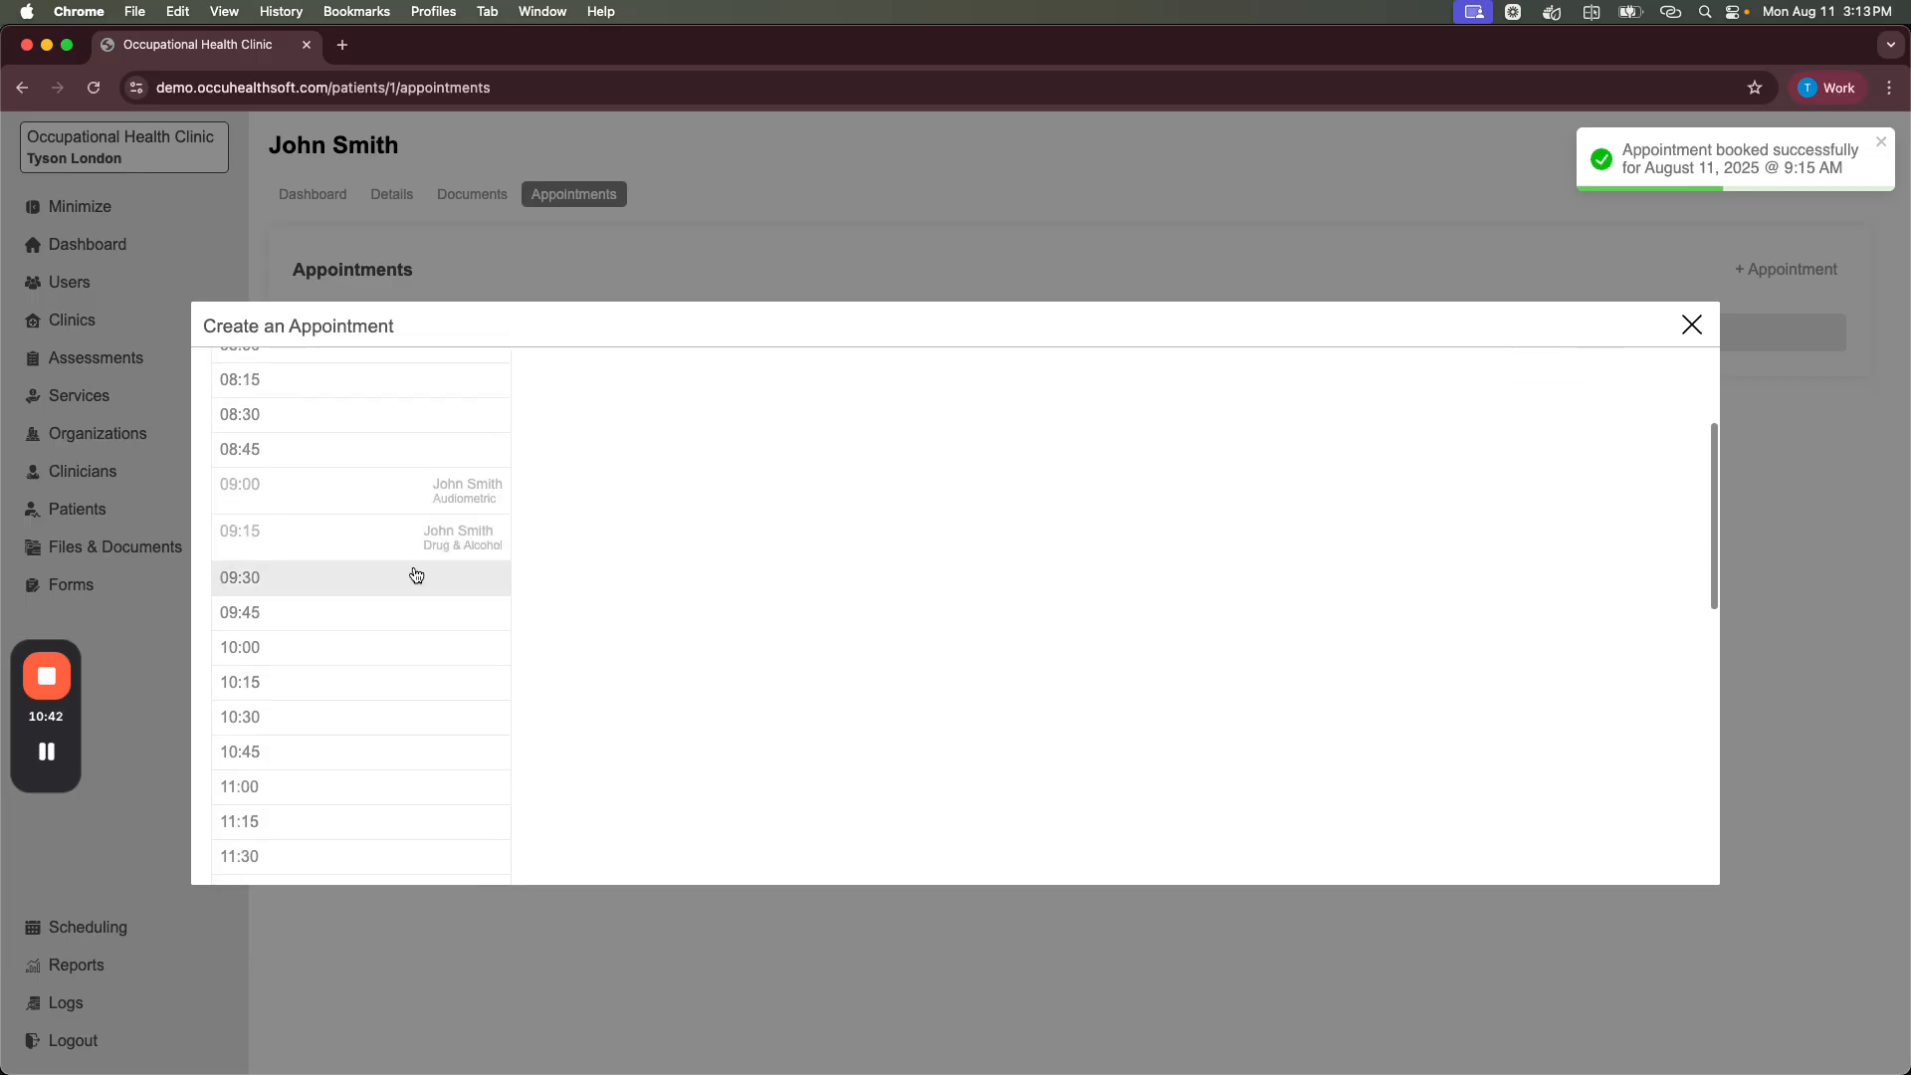
left_click(358, 586)
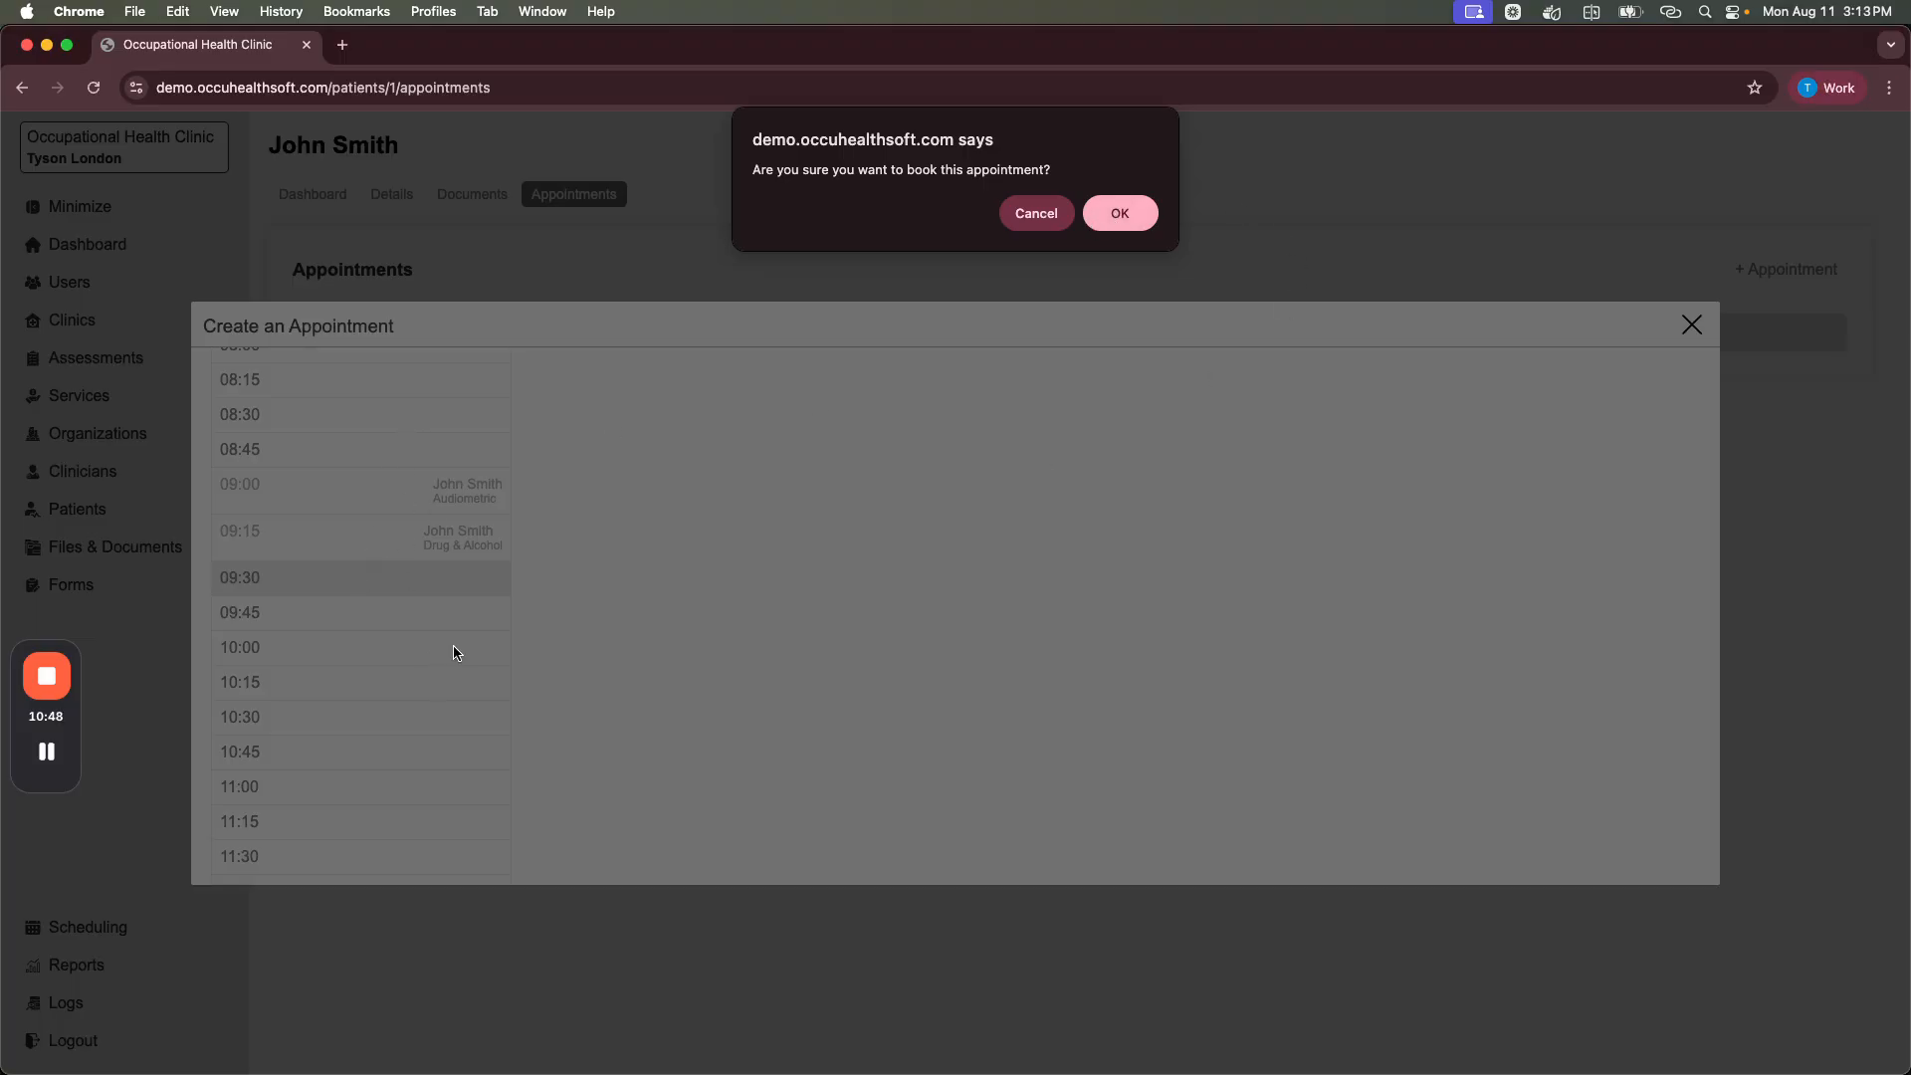
left_click(1120, 215)
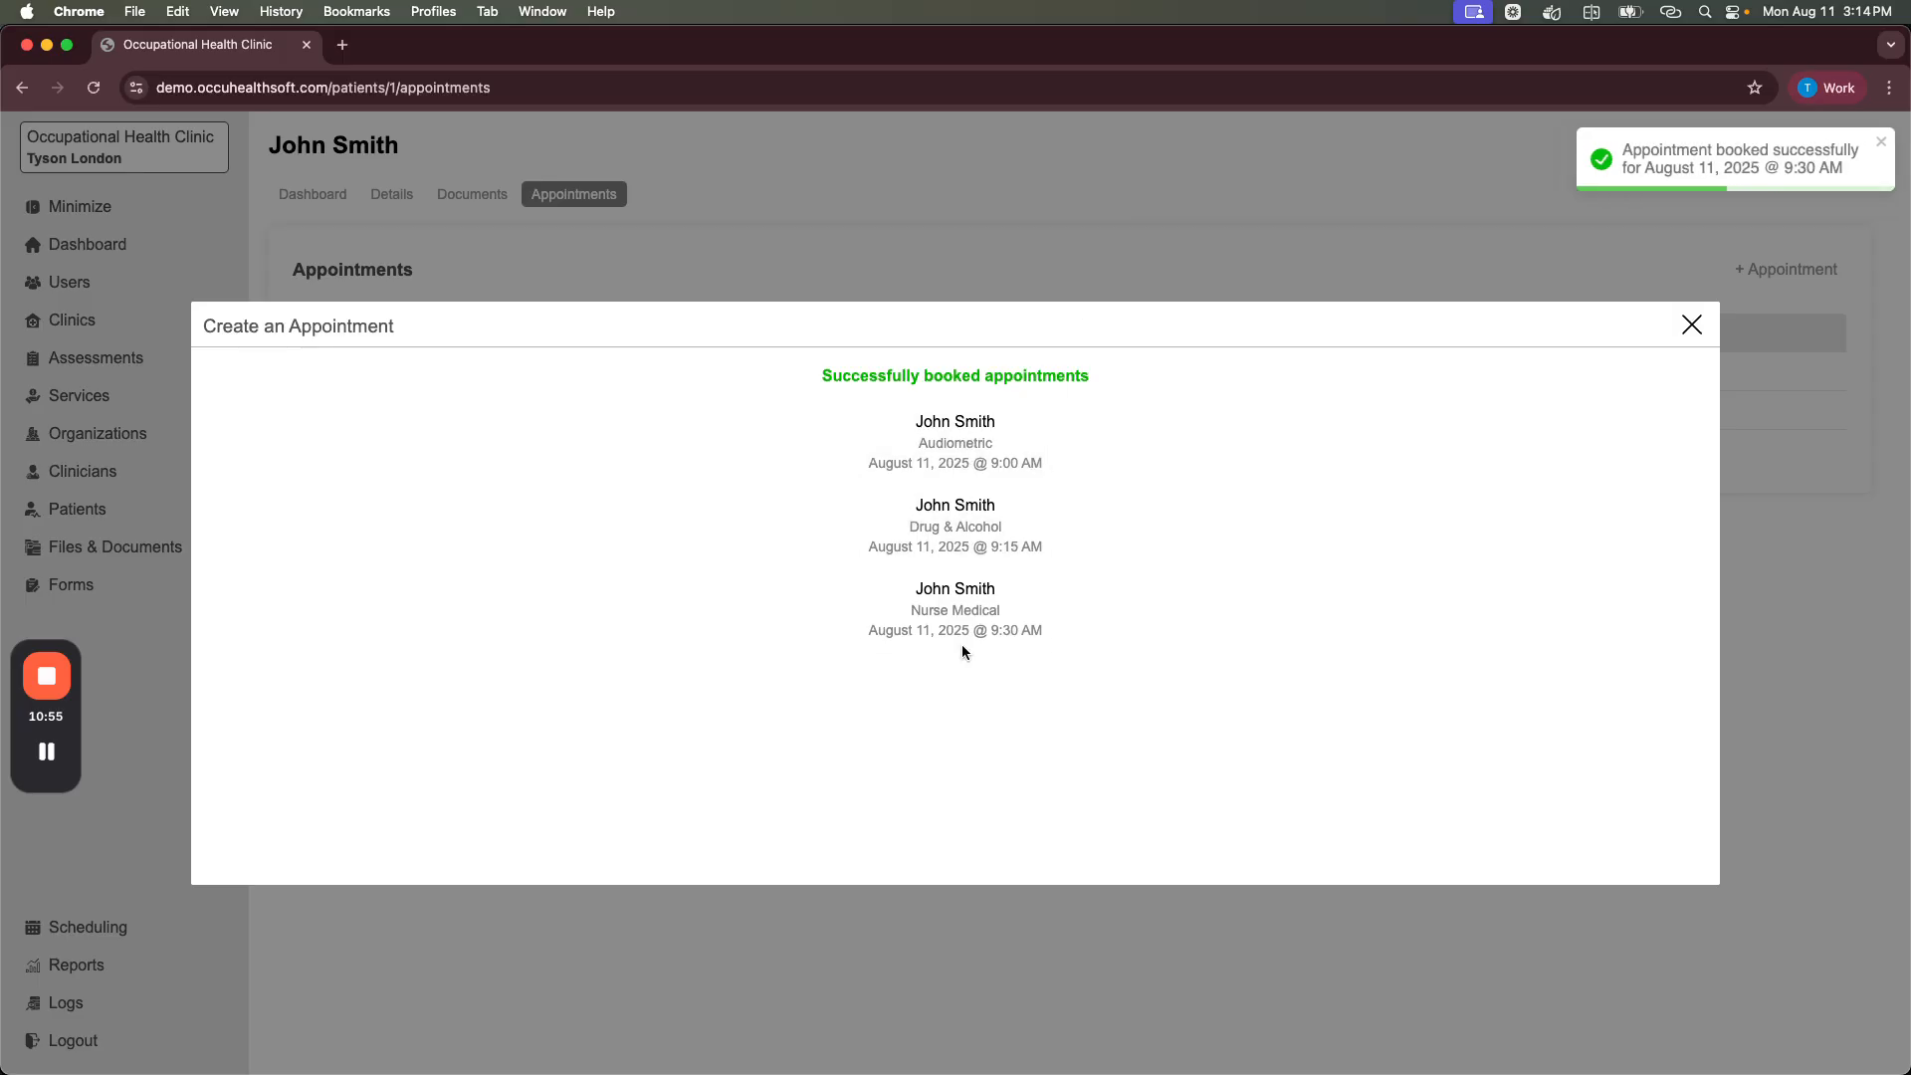
Step: Set the 9:15 Drug & Alcohol booking's instructions to 'Client requests a 7 POCT Screening'
left_click(973, 448)
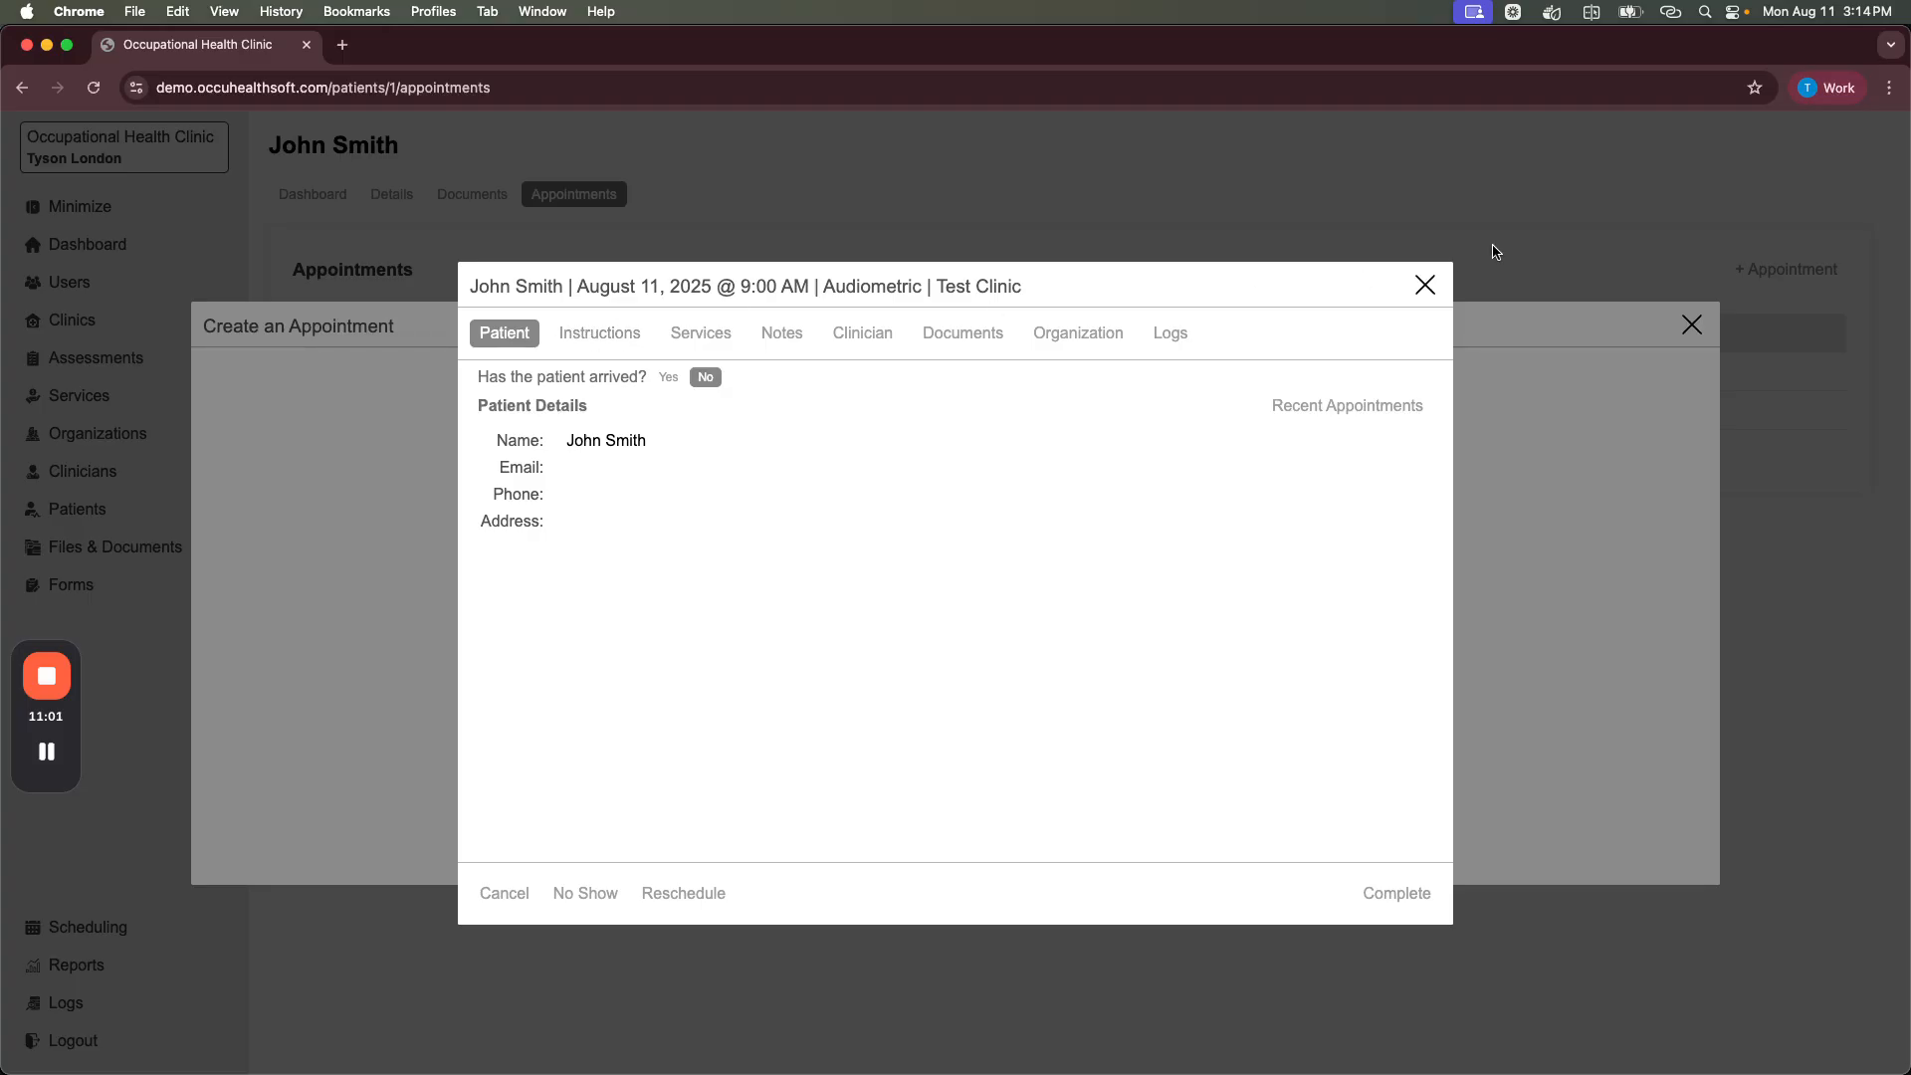
left_click(1424, 286)
left_click(965, 550)
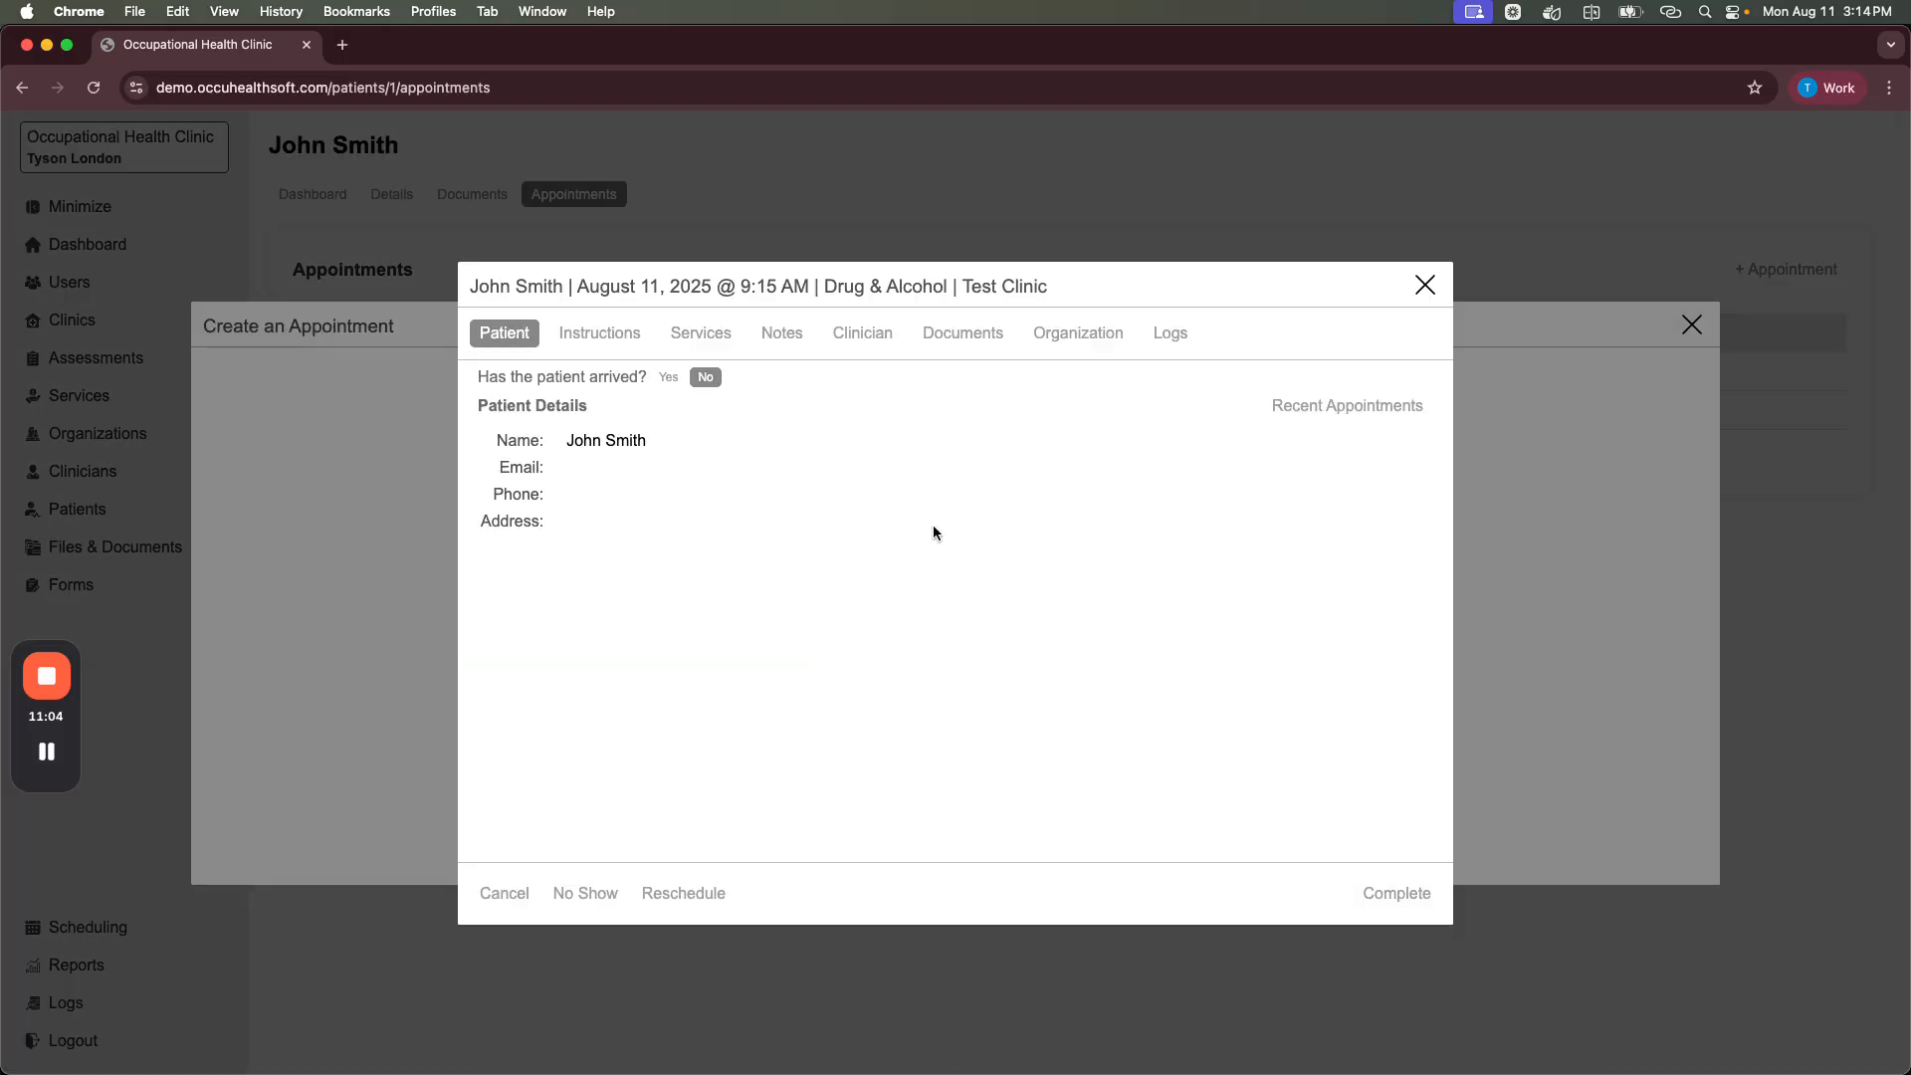
left_click(595, 331)
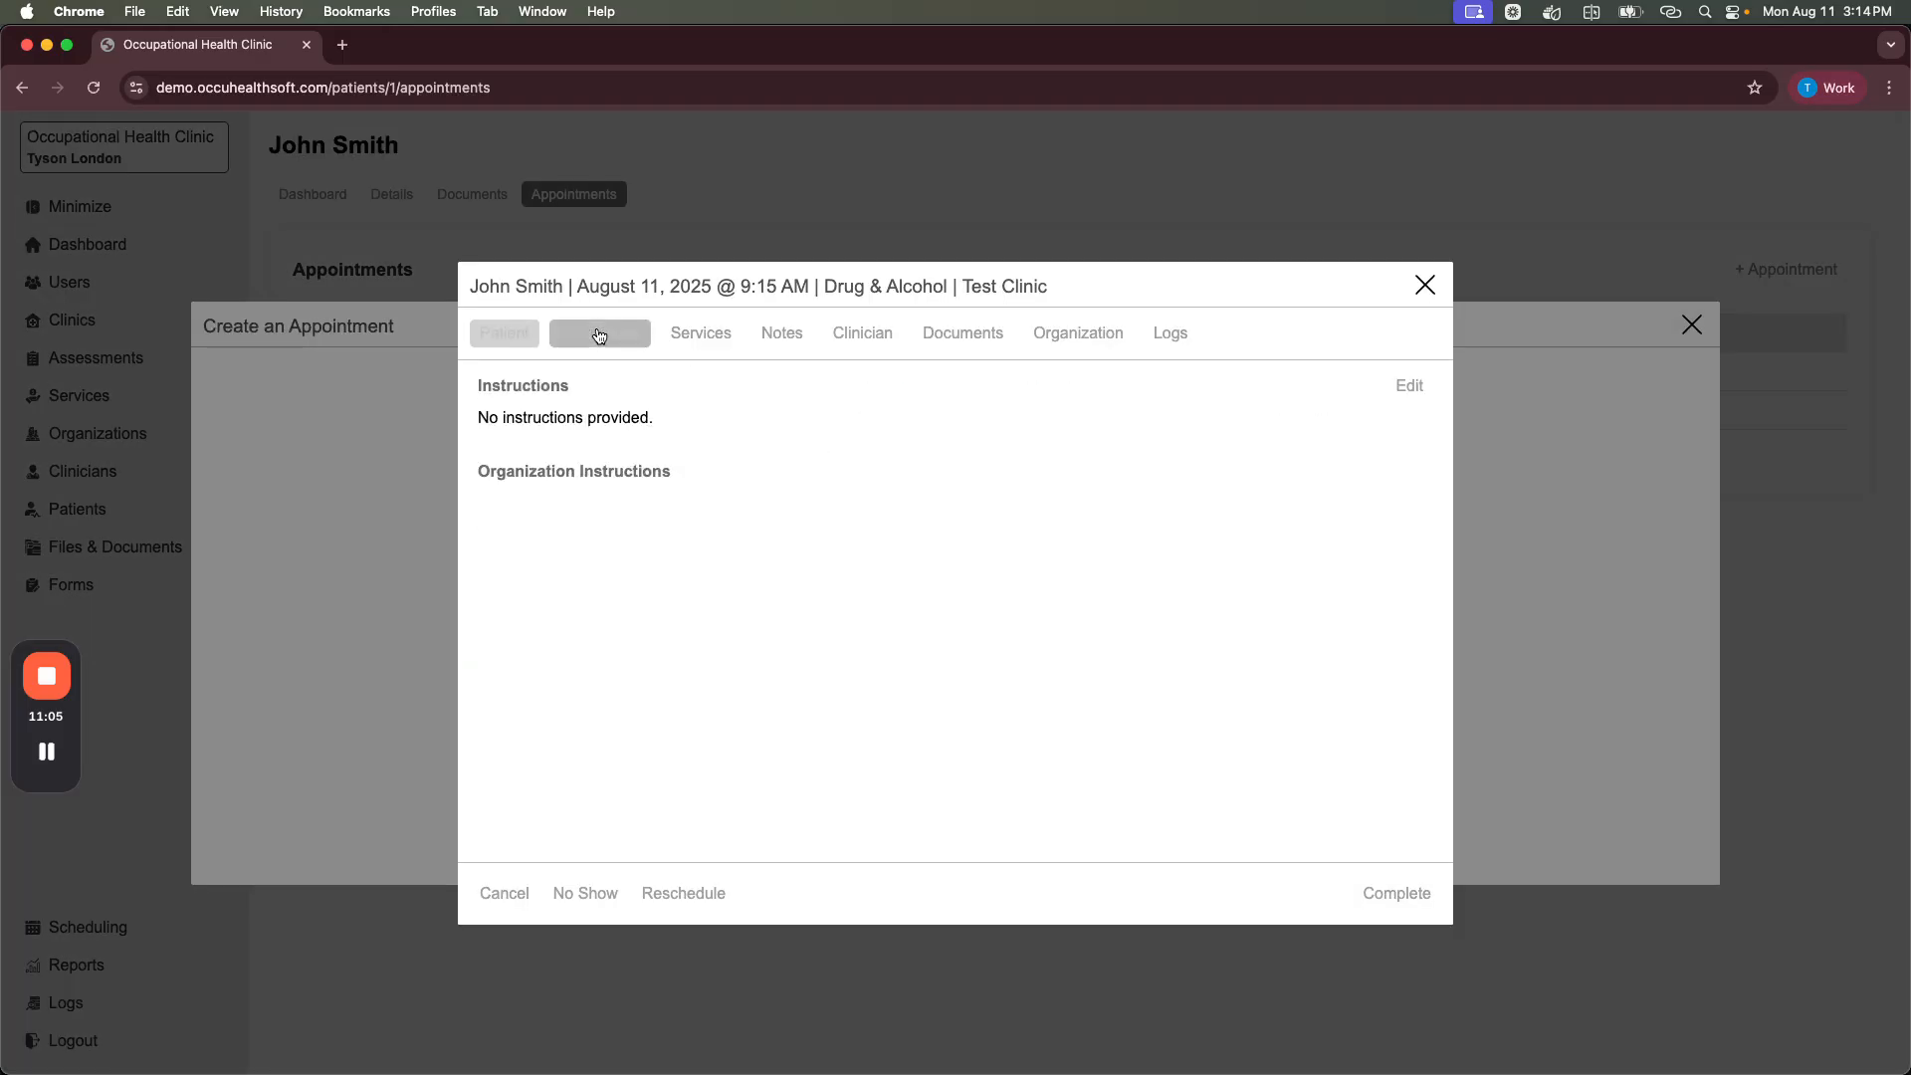
left_click(1404, 395)
left_click(992, 450)
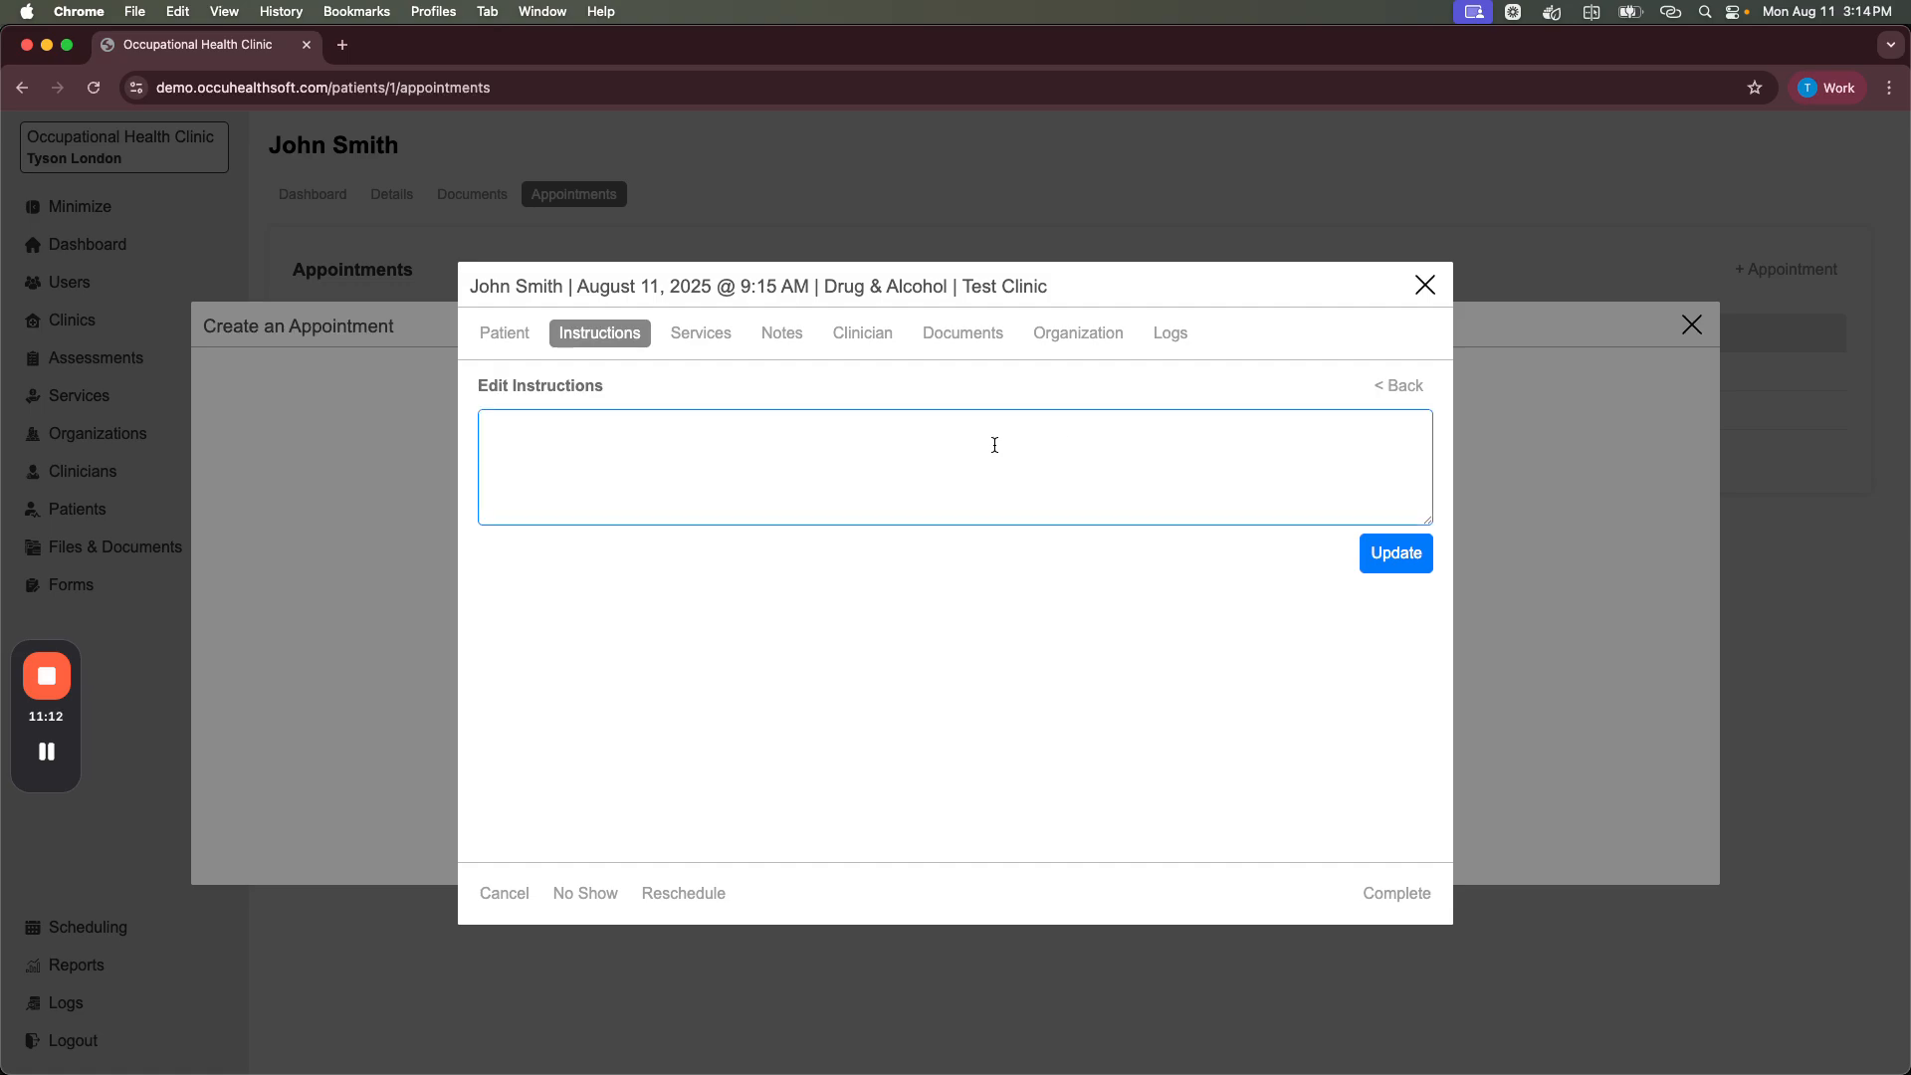
type("Client requests a 7 POCT S")
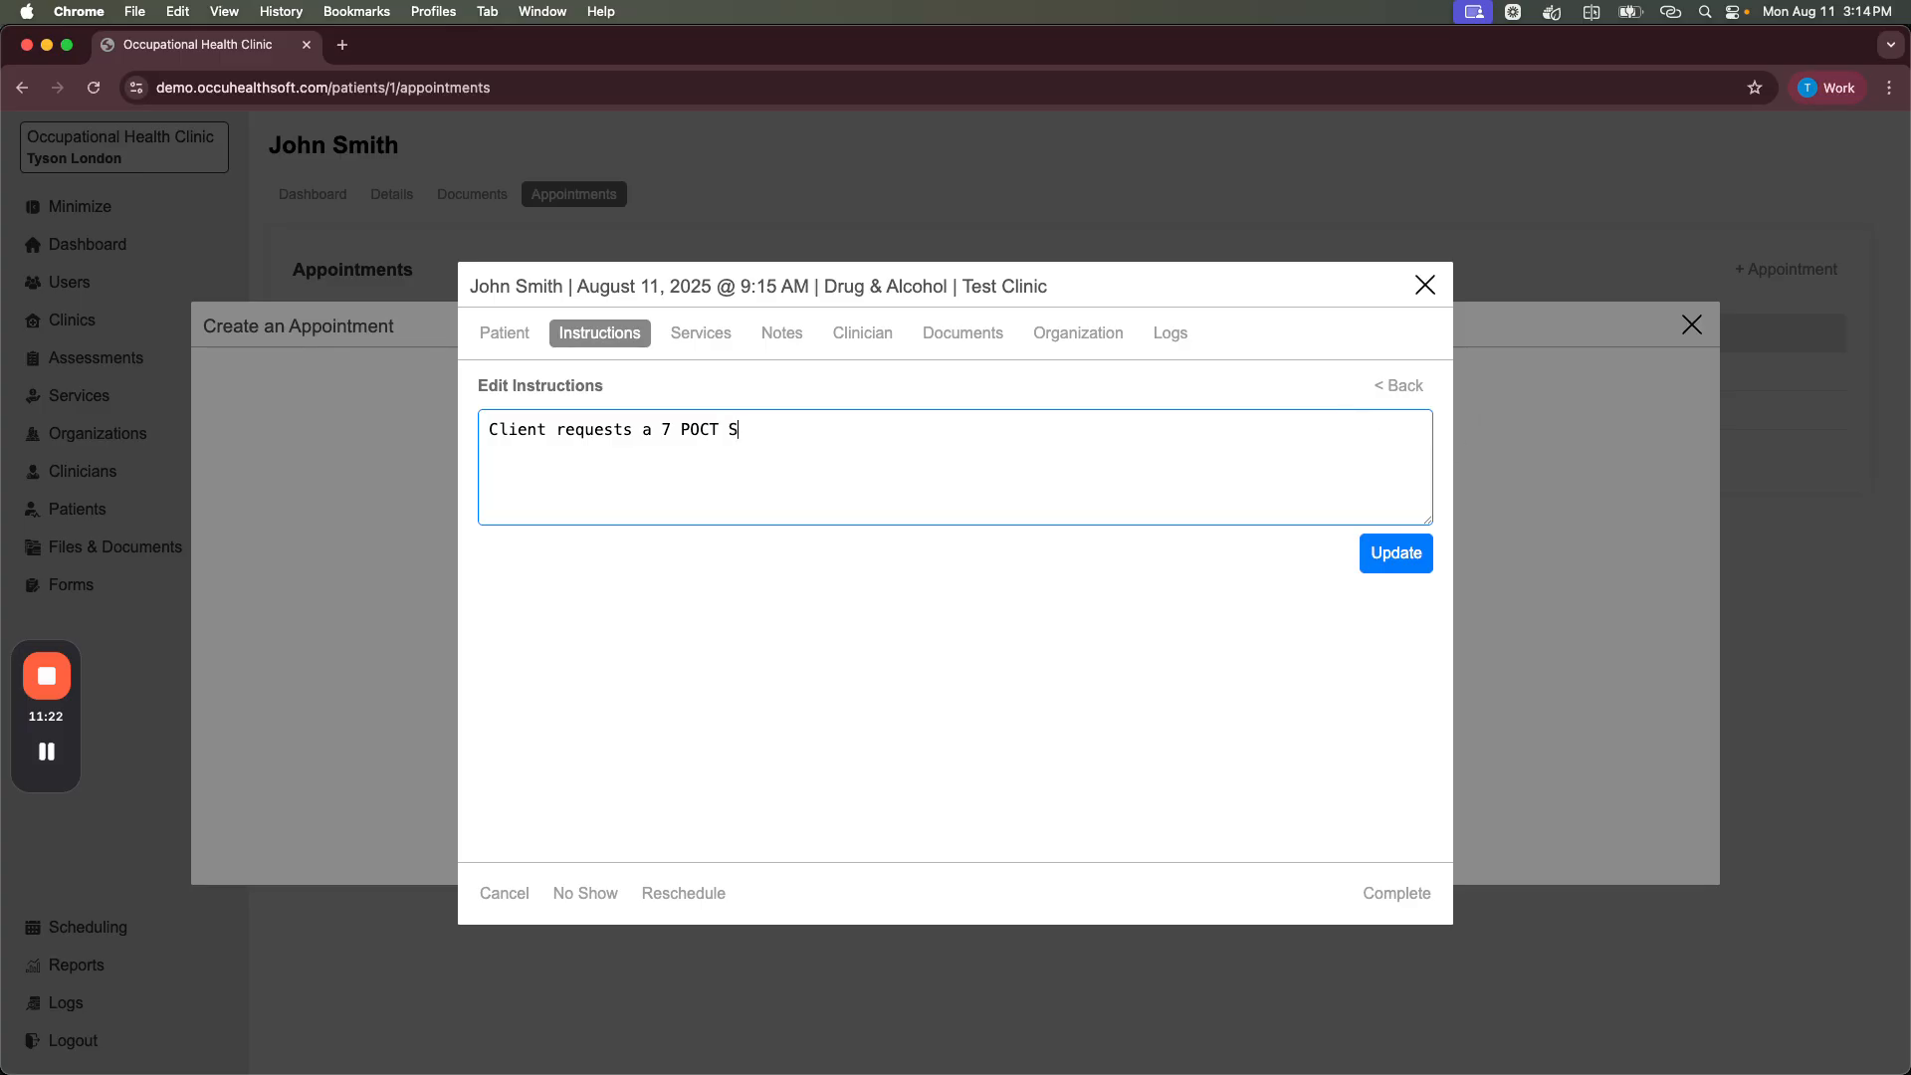
type("ing")
left_click(1372, 557)
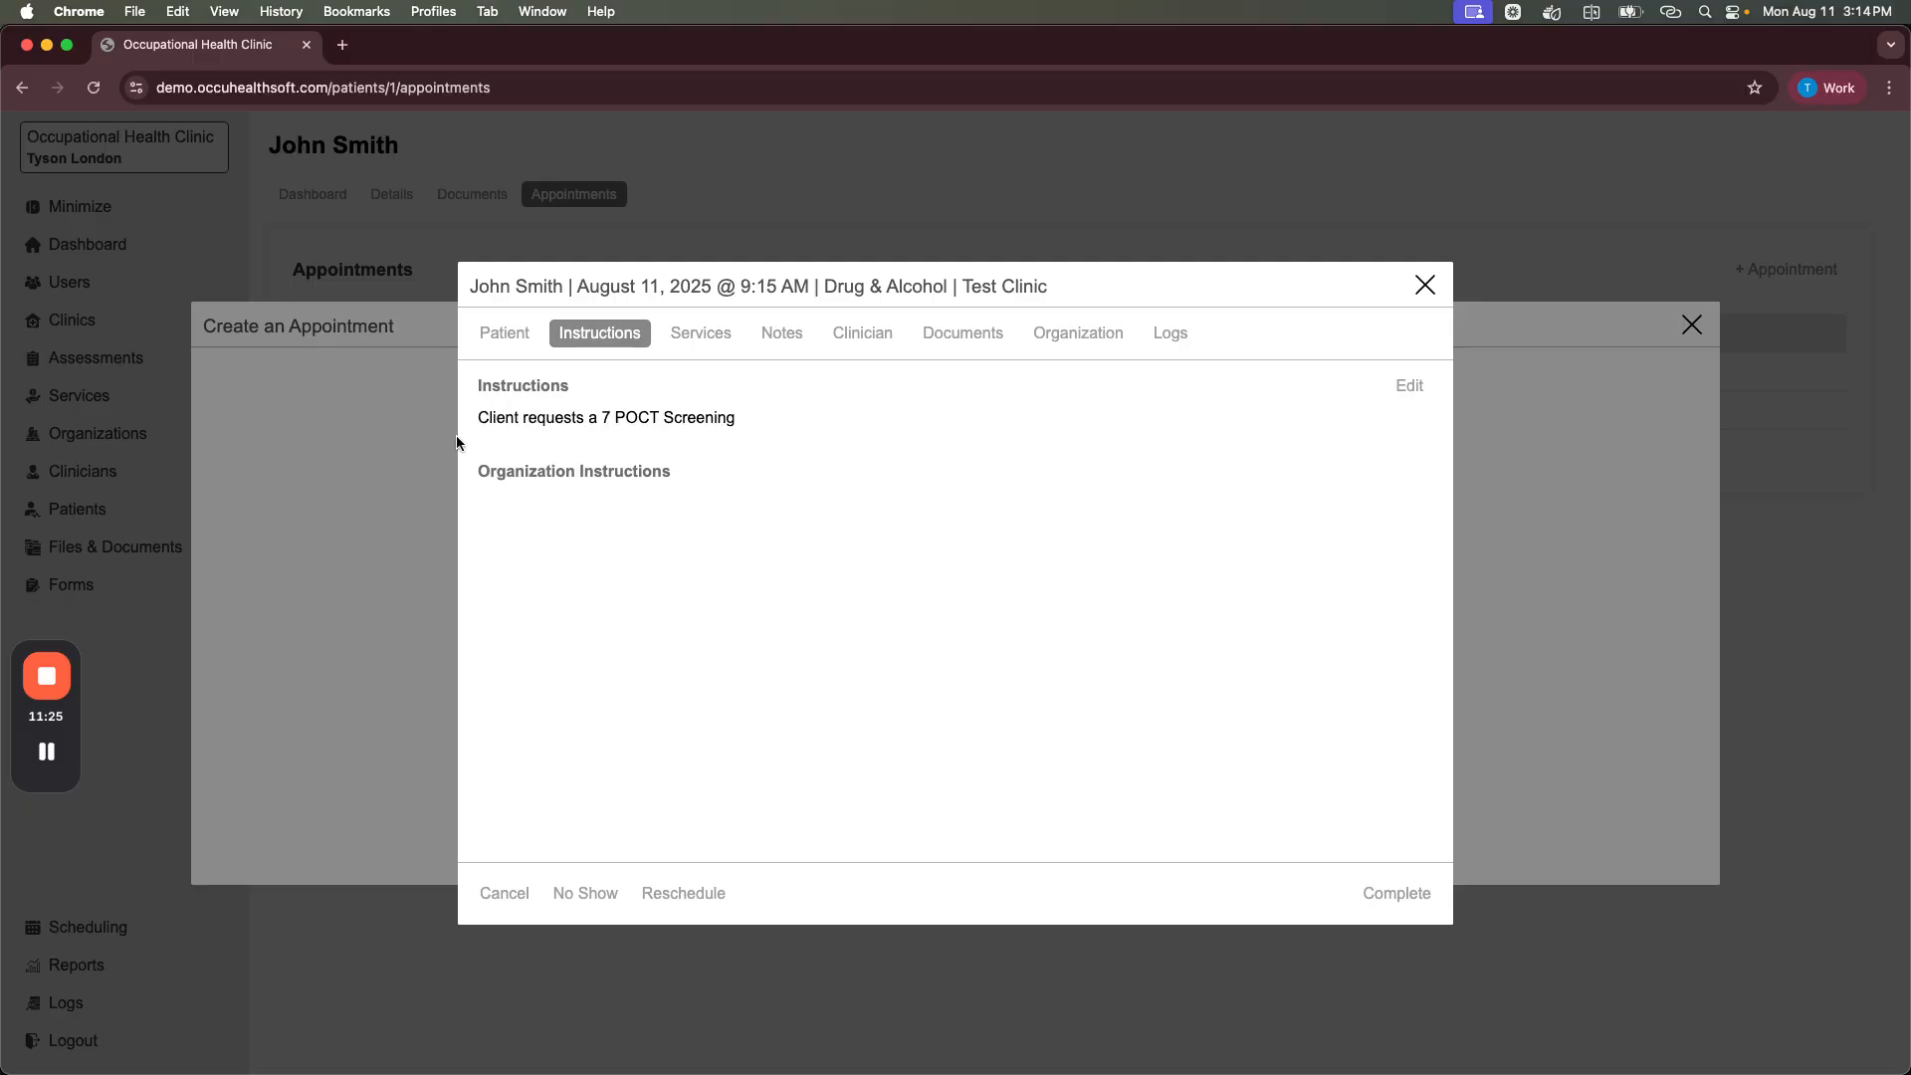
left_click_drag(479, 419, 750, 414)
Step: Close the appointment details and the booking window, then go to the main dashboard
left_click(752, 414)
left_click(1425, 285)
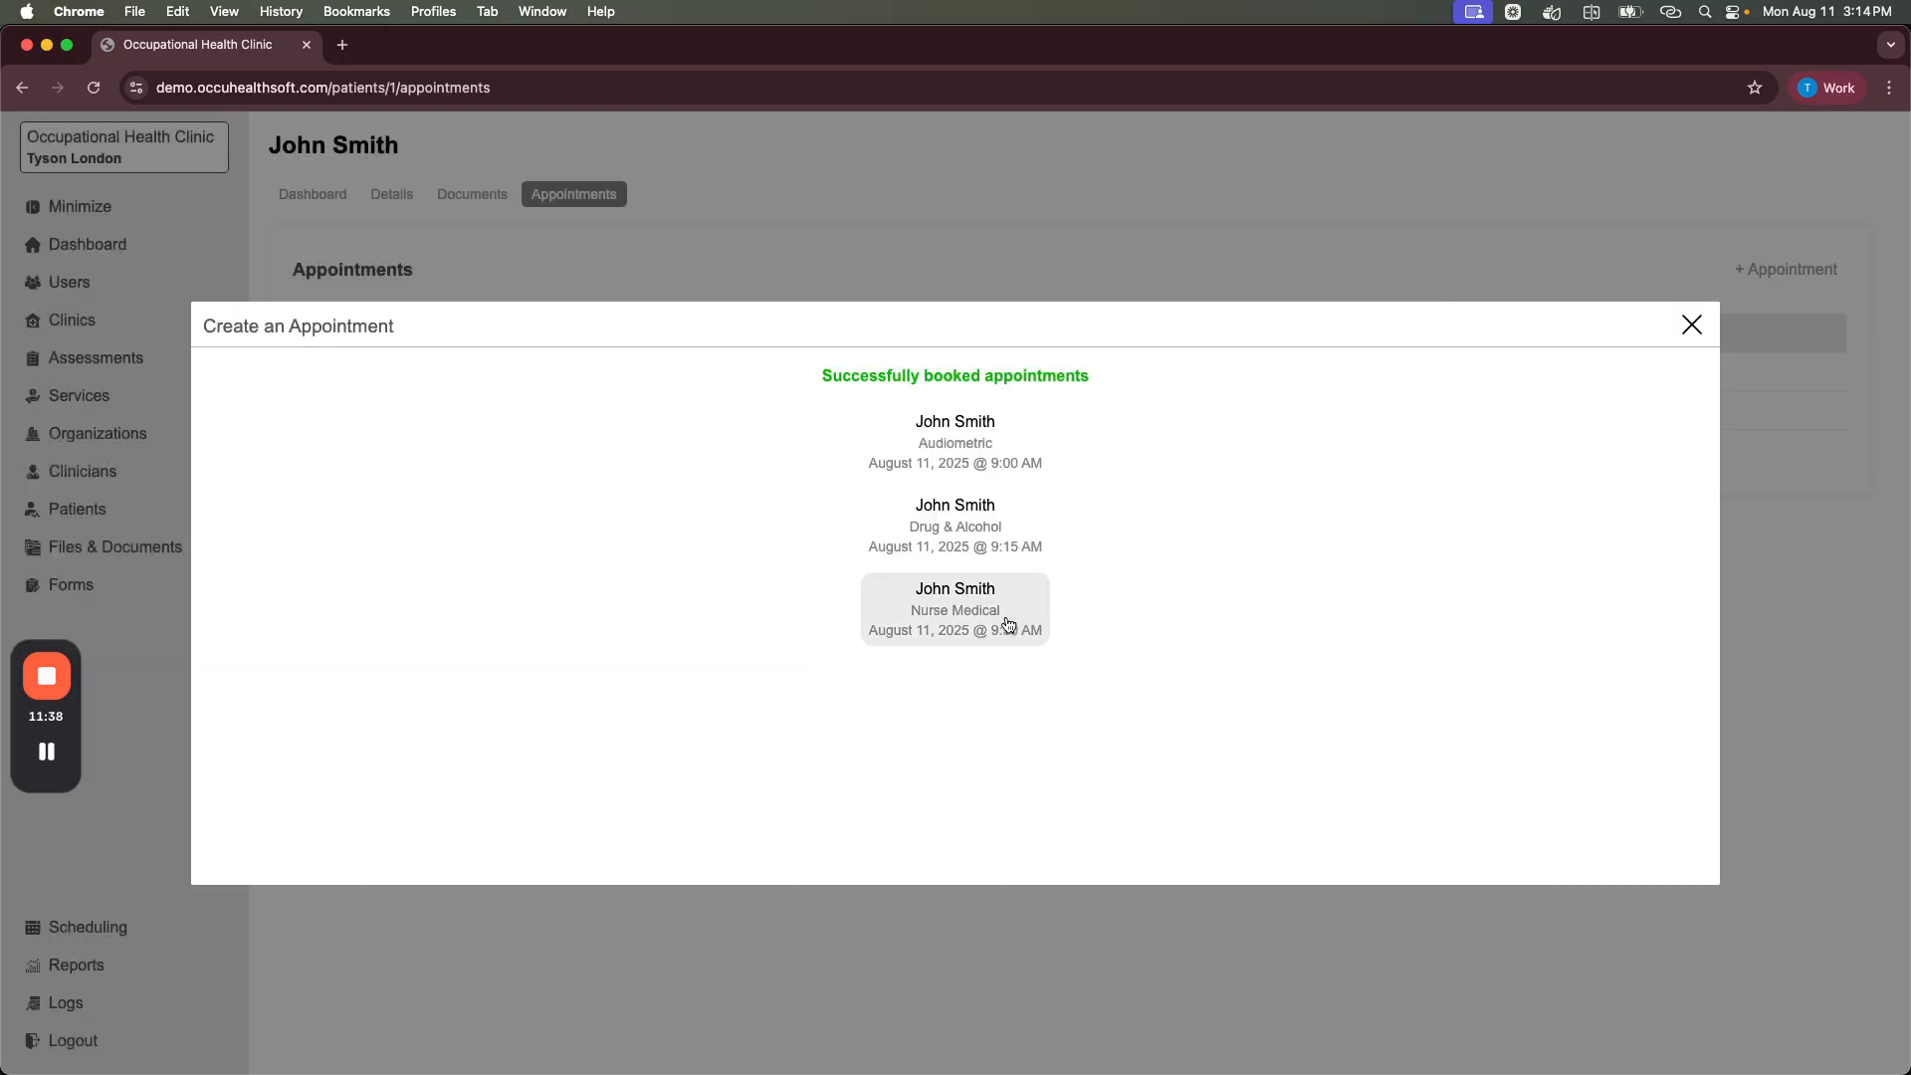
left_click(958, 627)
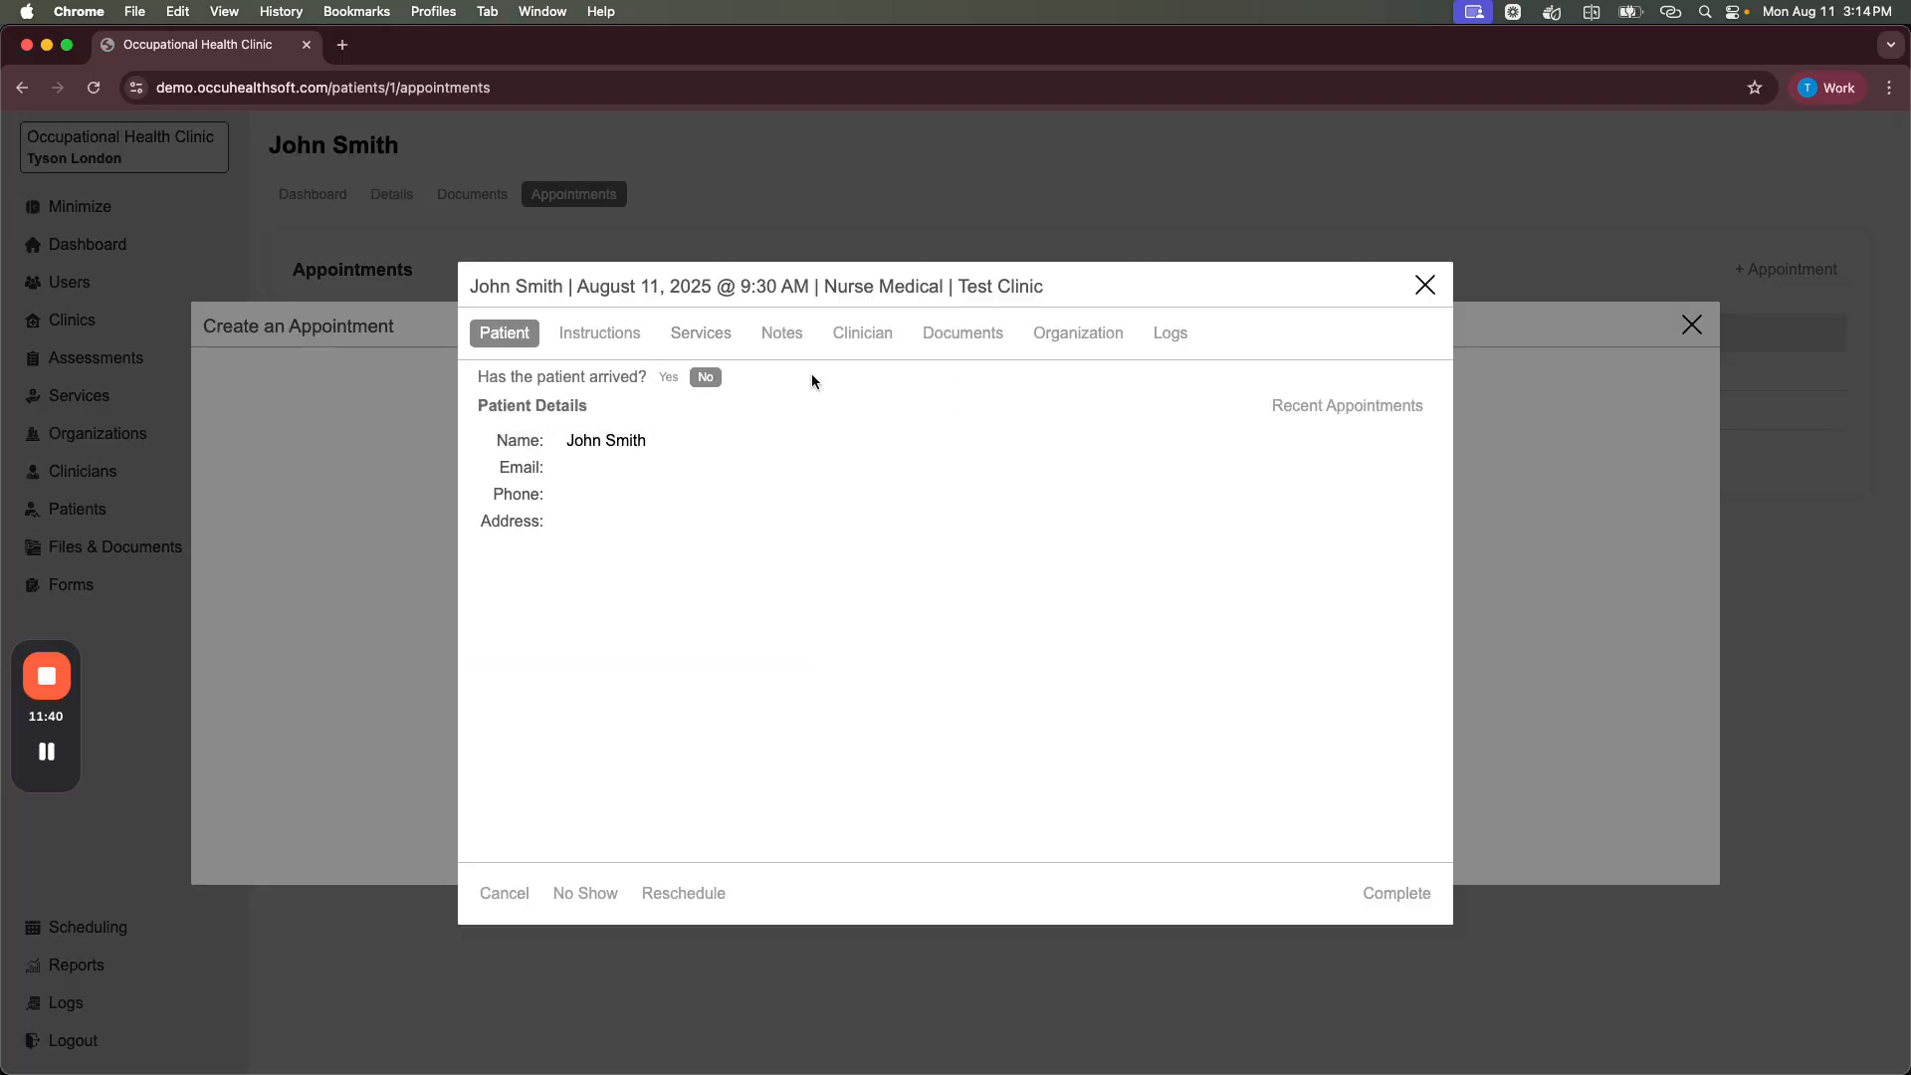
left_click(1425, 286)
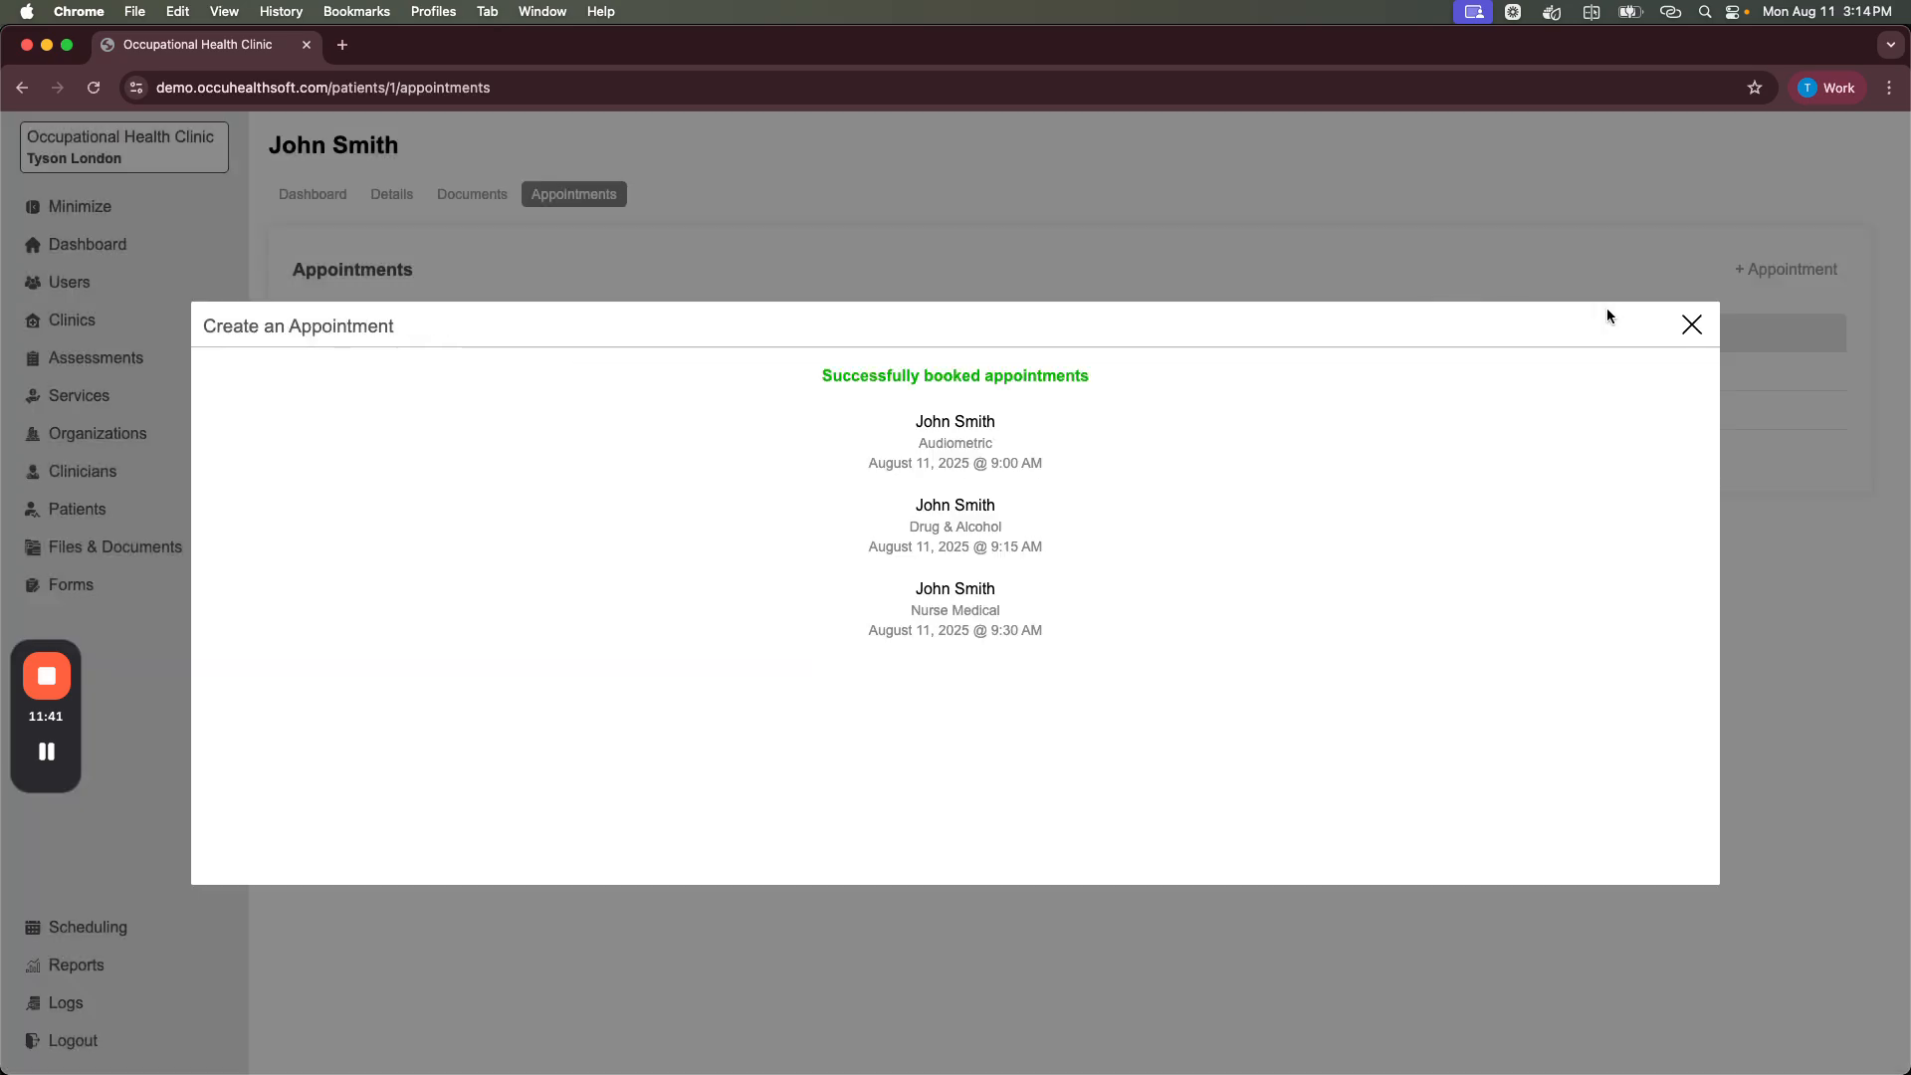
left_click(1692, 325)
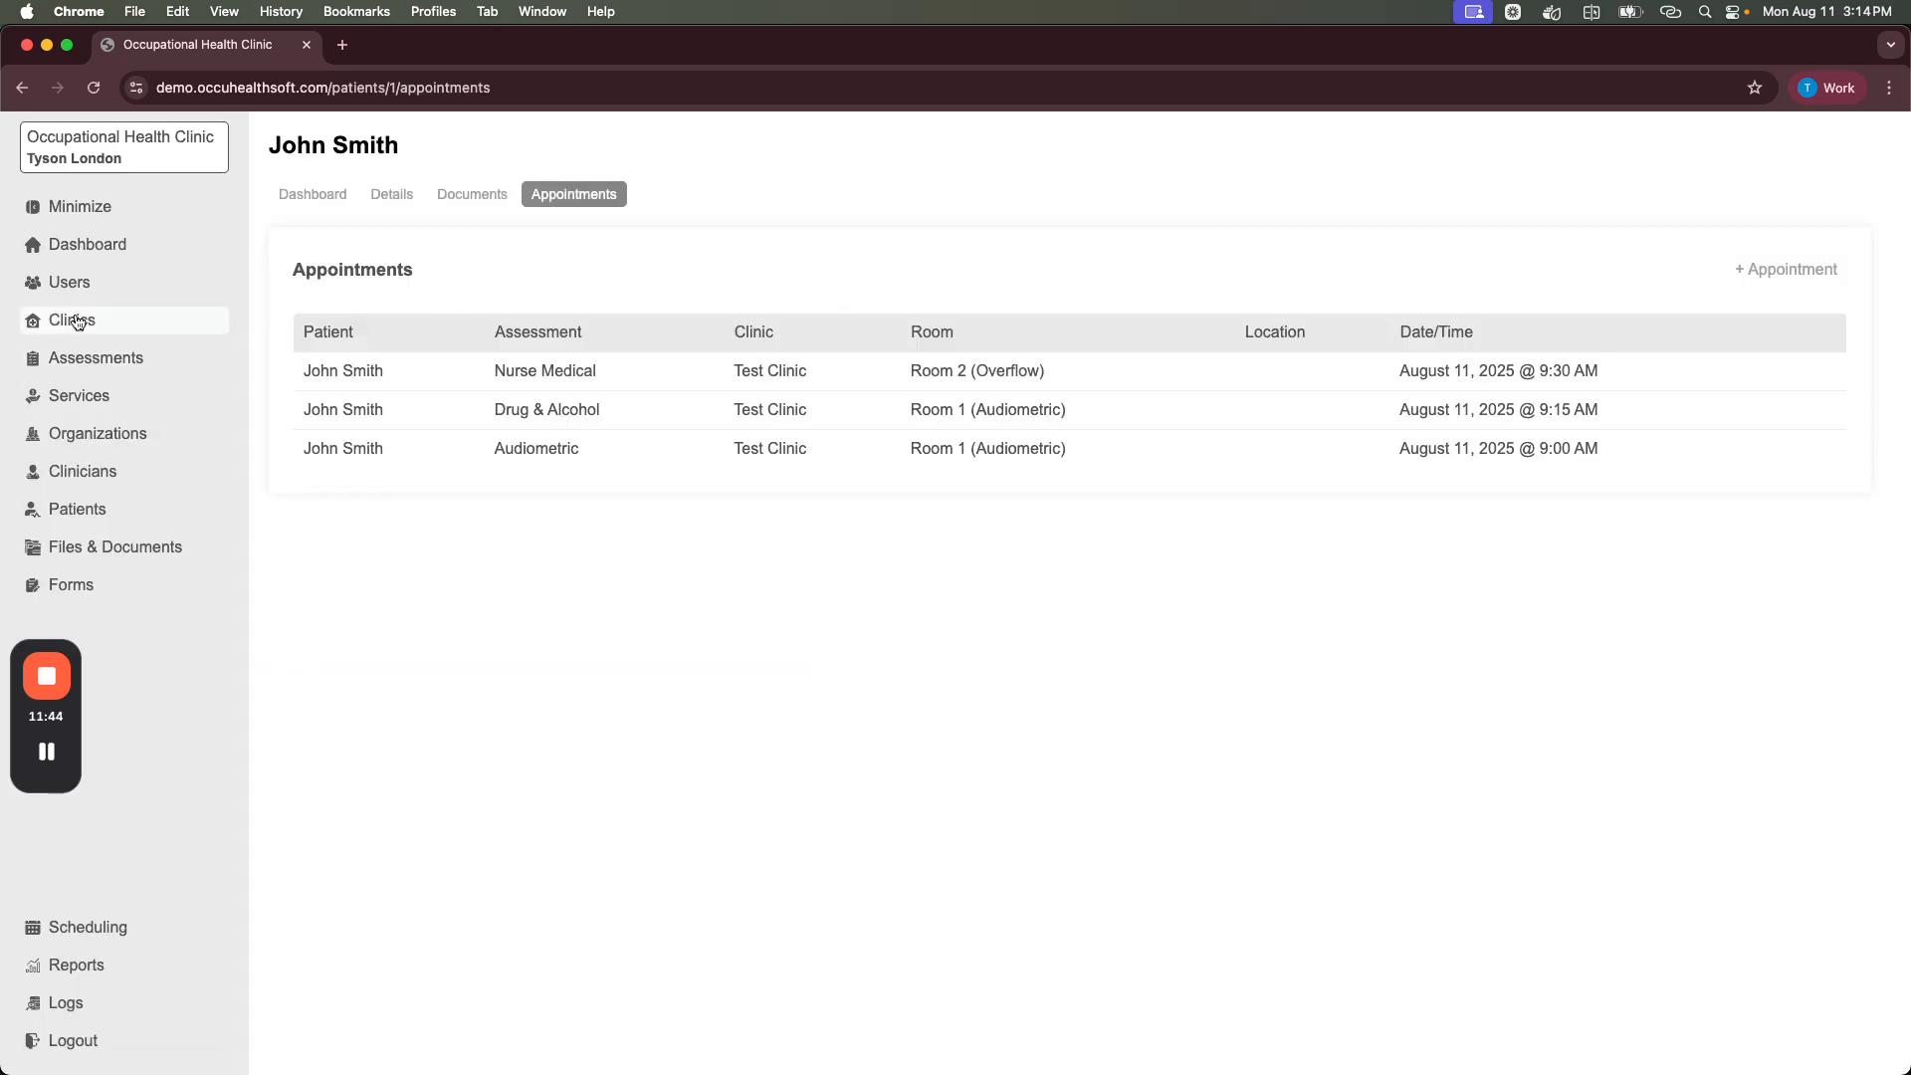
left_click(87, 249)
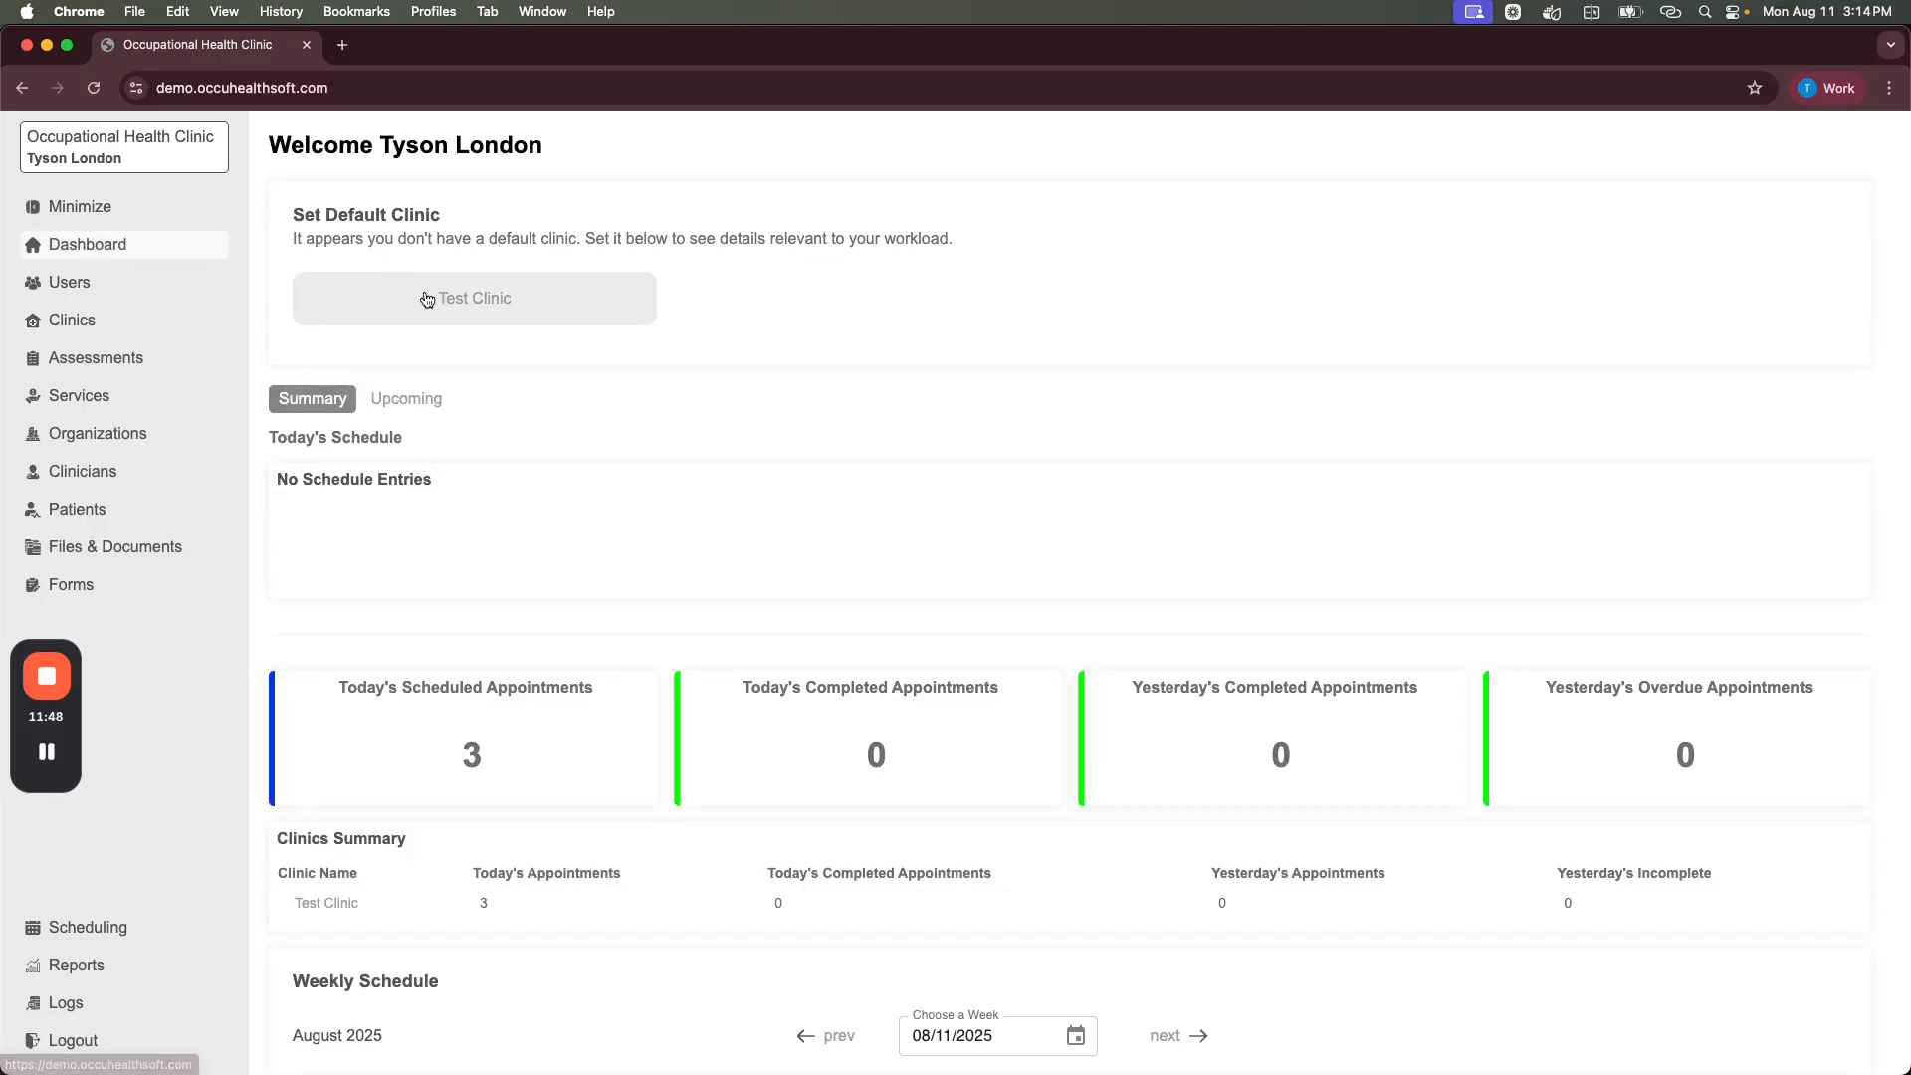
Step: Make Test Clinic the default clinic on the dashboard and reload the page
scroll(500, 528, "down", 3)
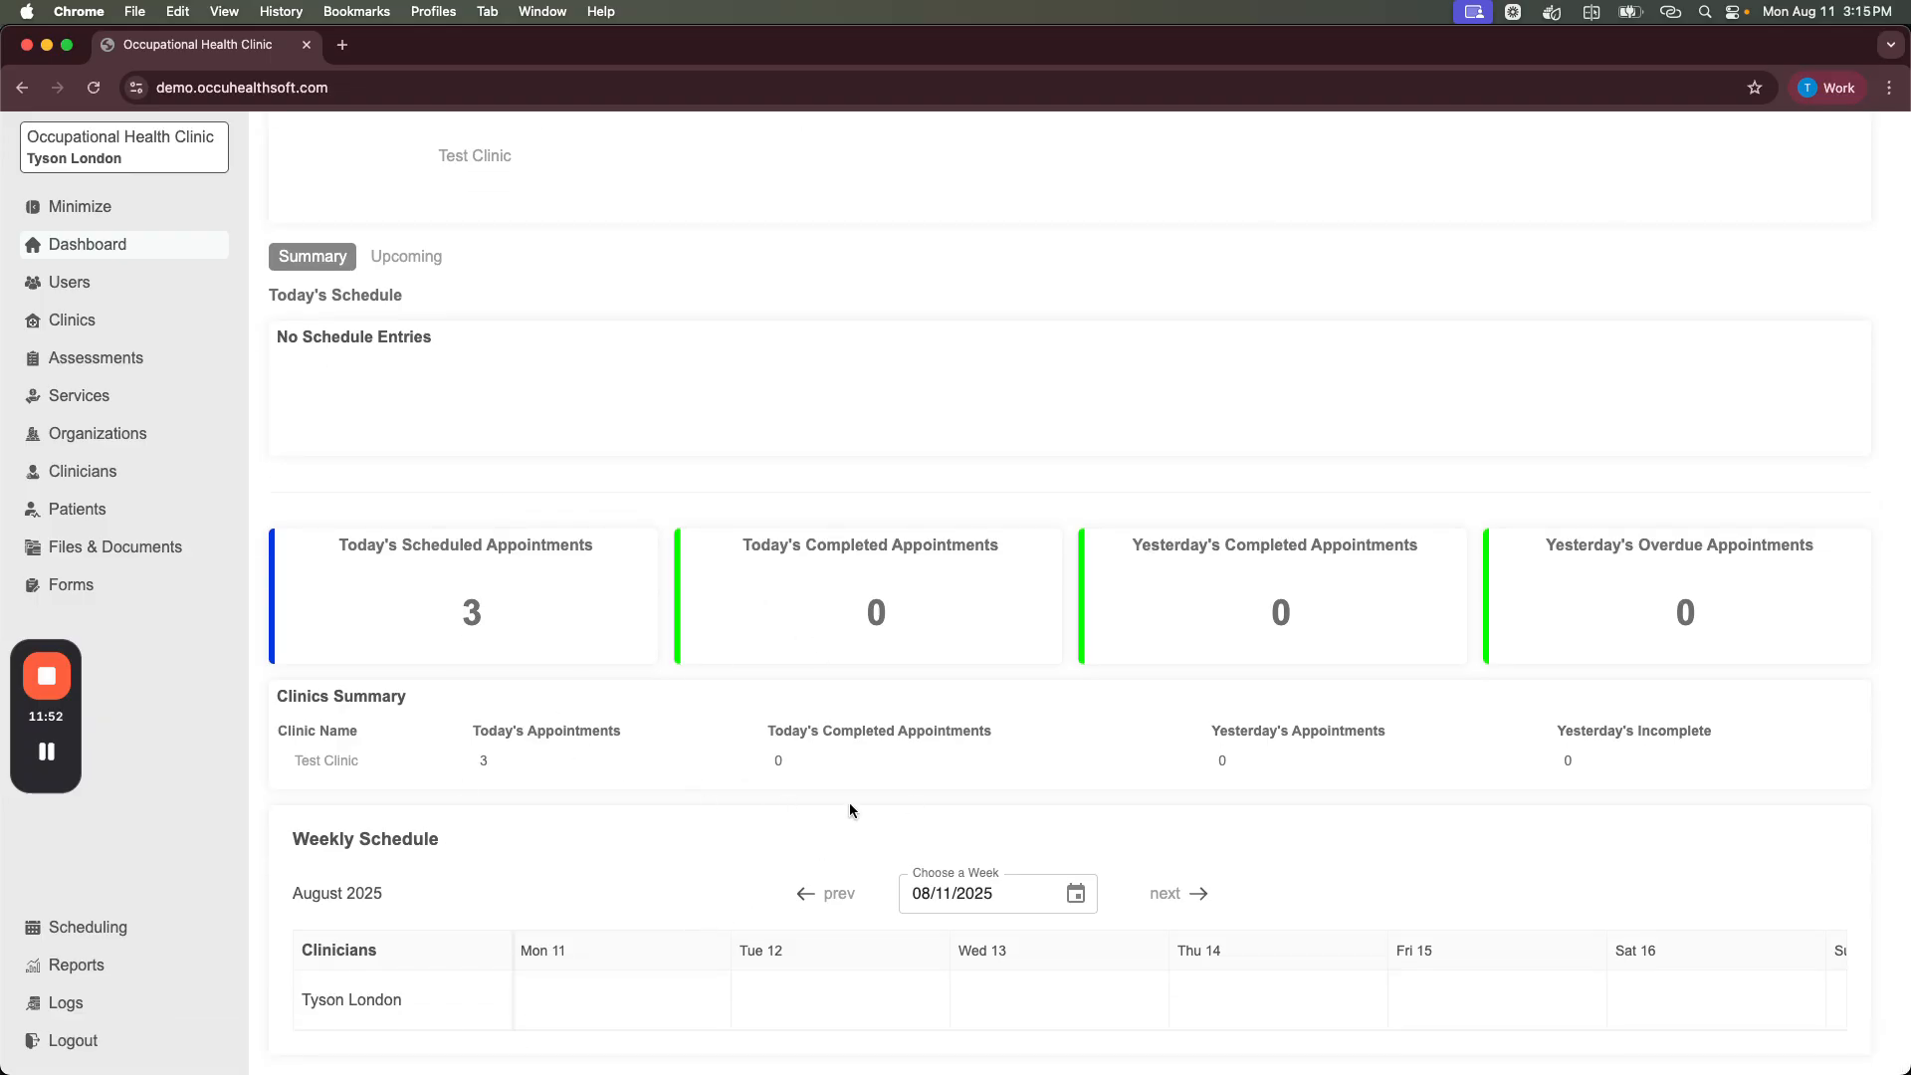
left_click_drag(296, 836, 444, 853)
left_click(446, 848)
scroll(541, 717, "up", 3)
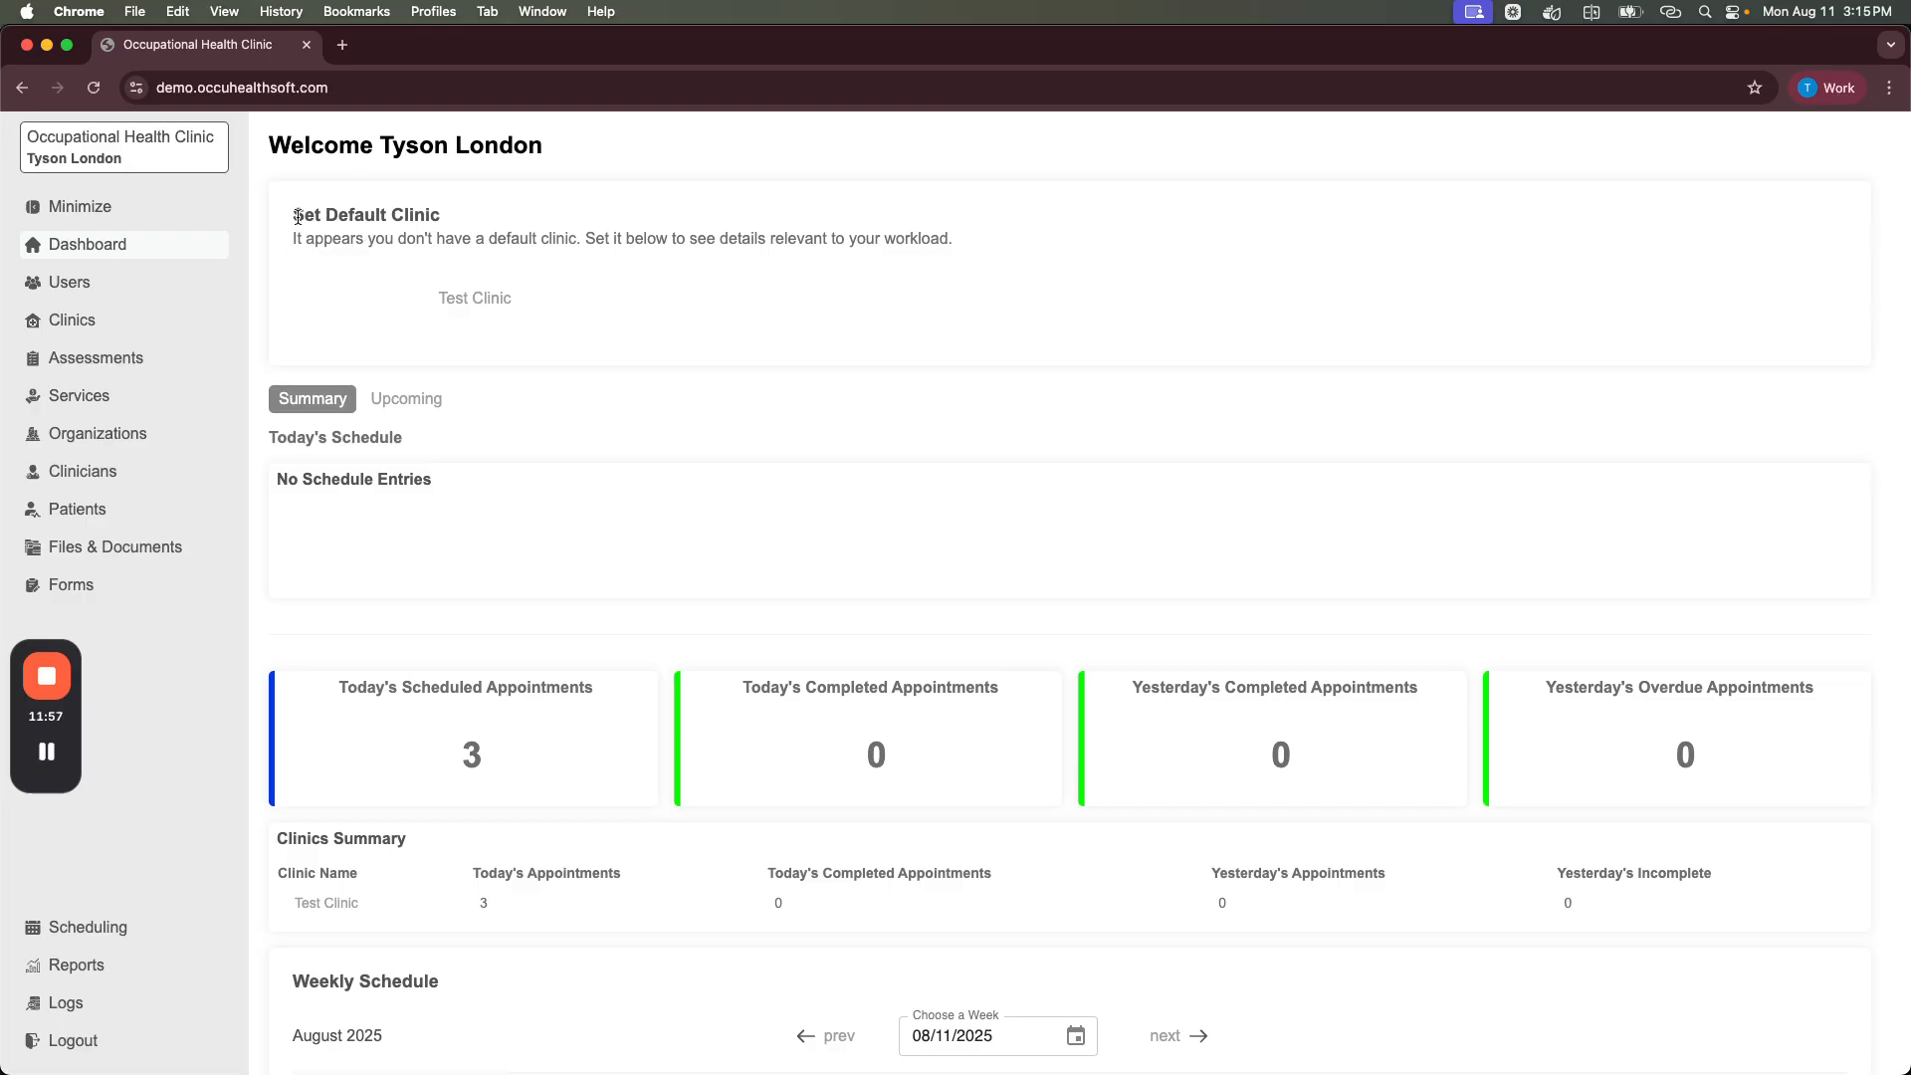
left_click(475, 306)
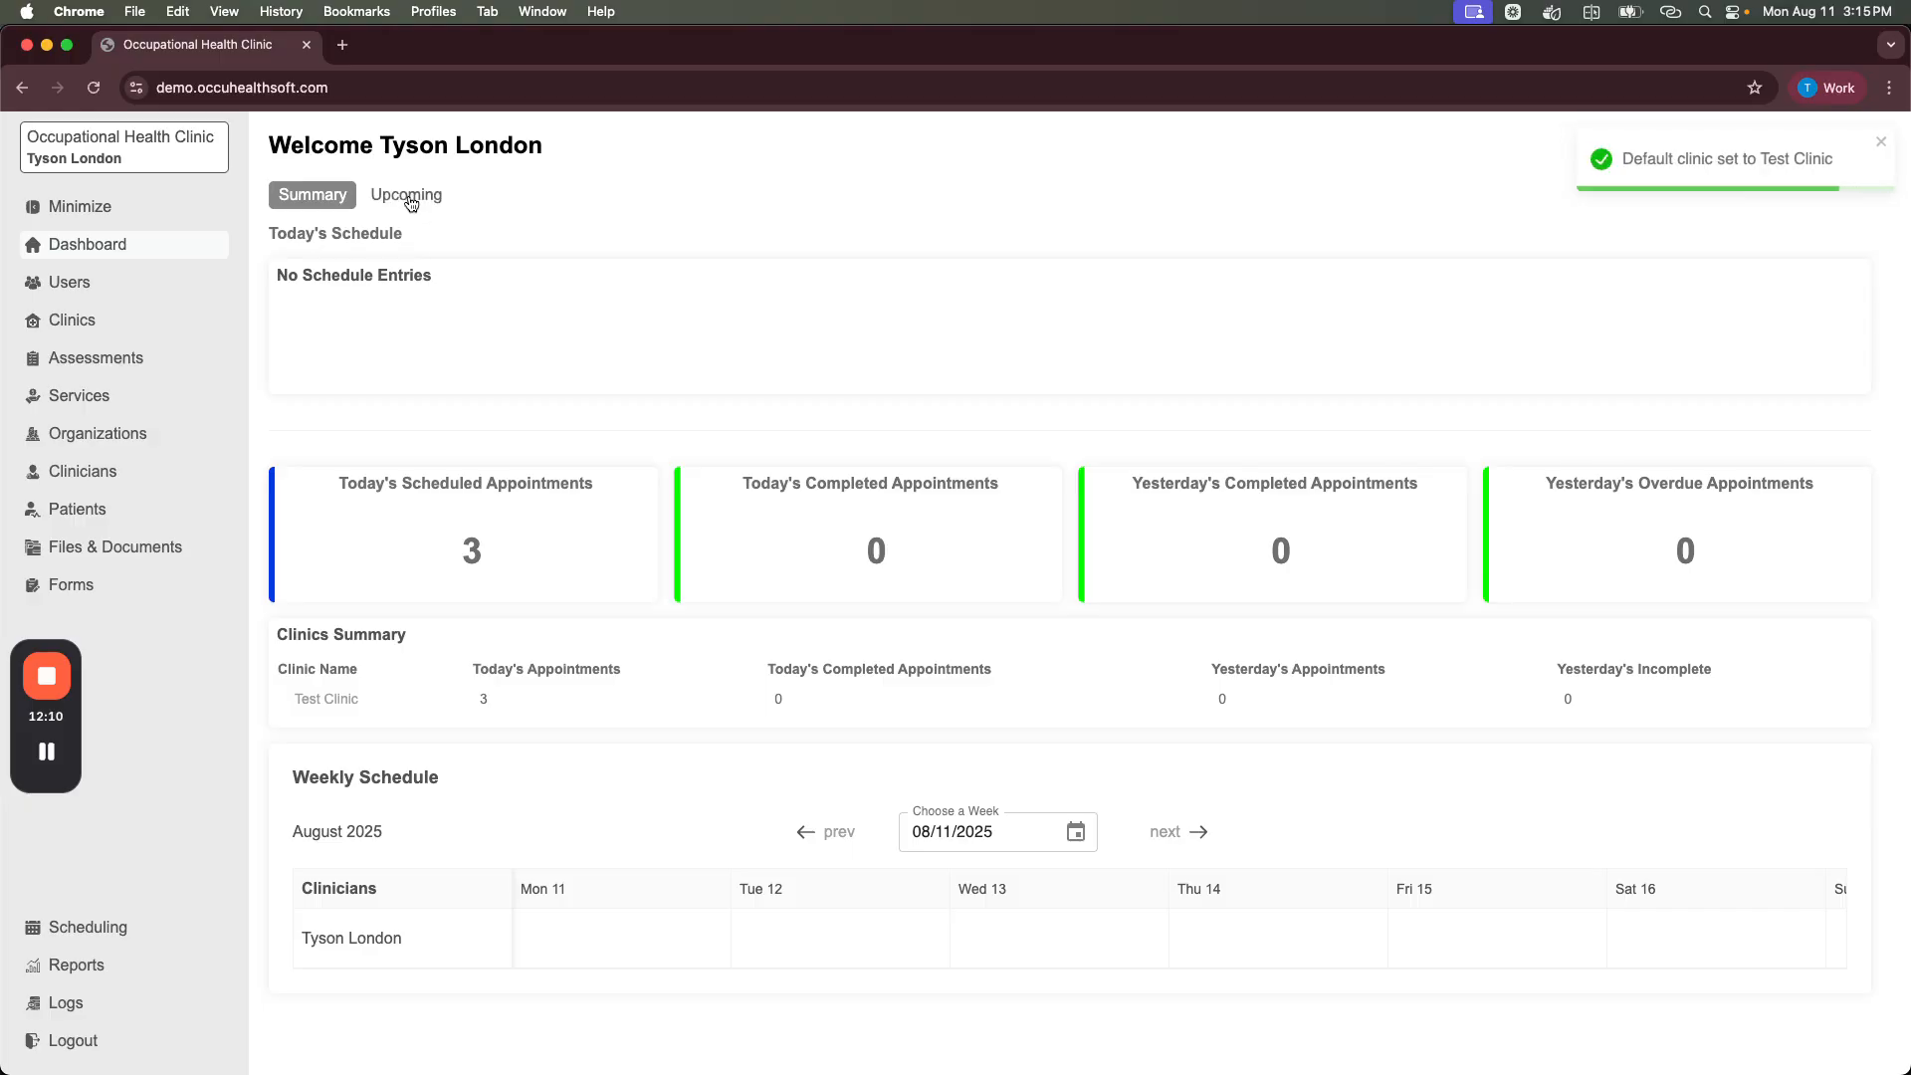
key("super+r")
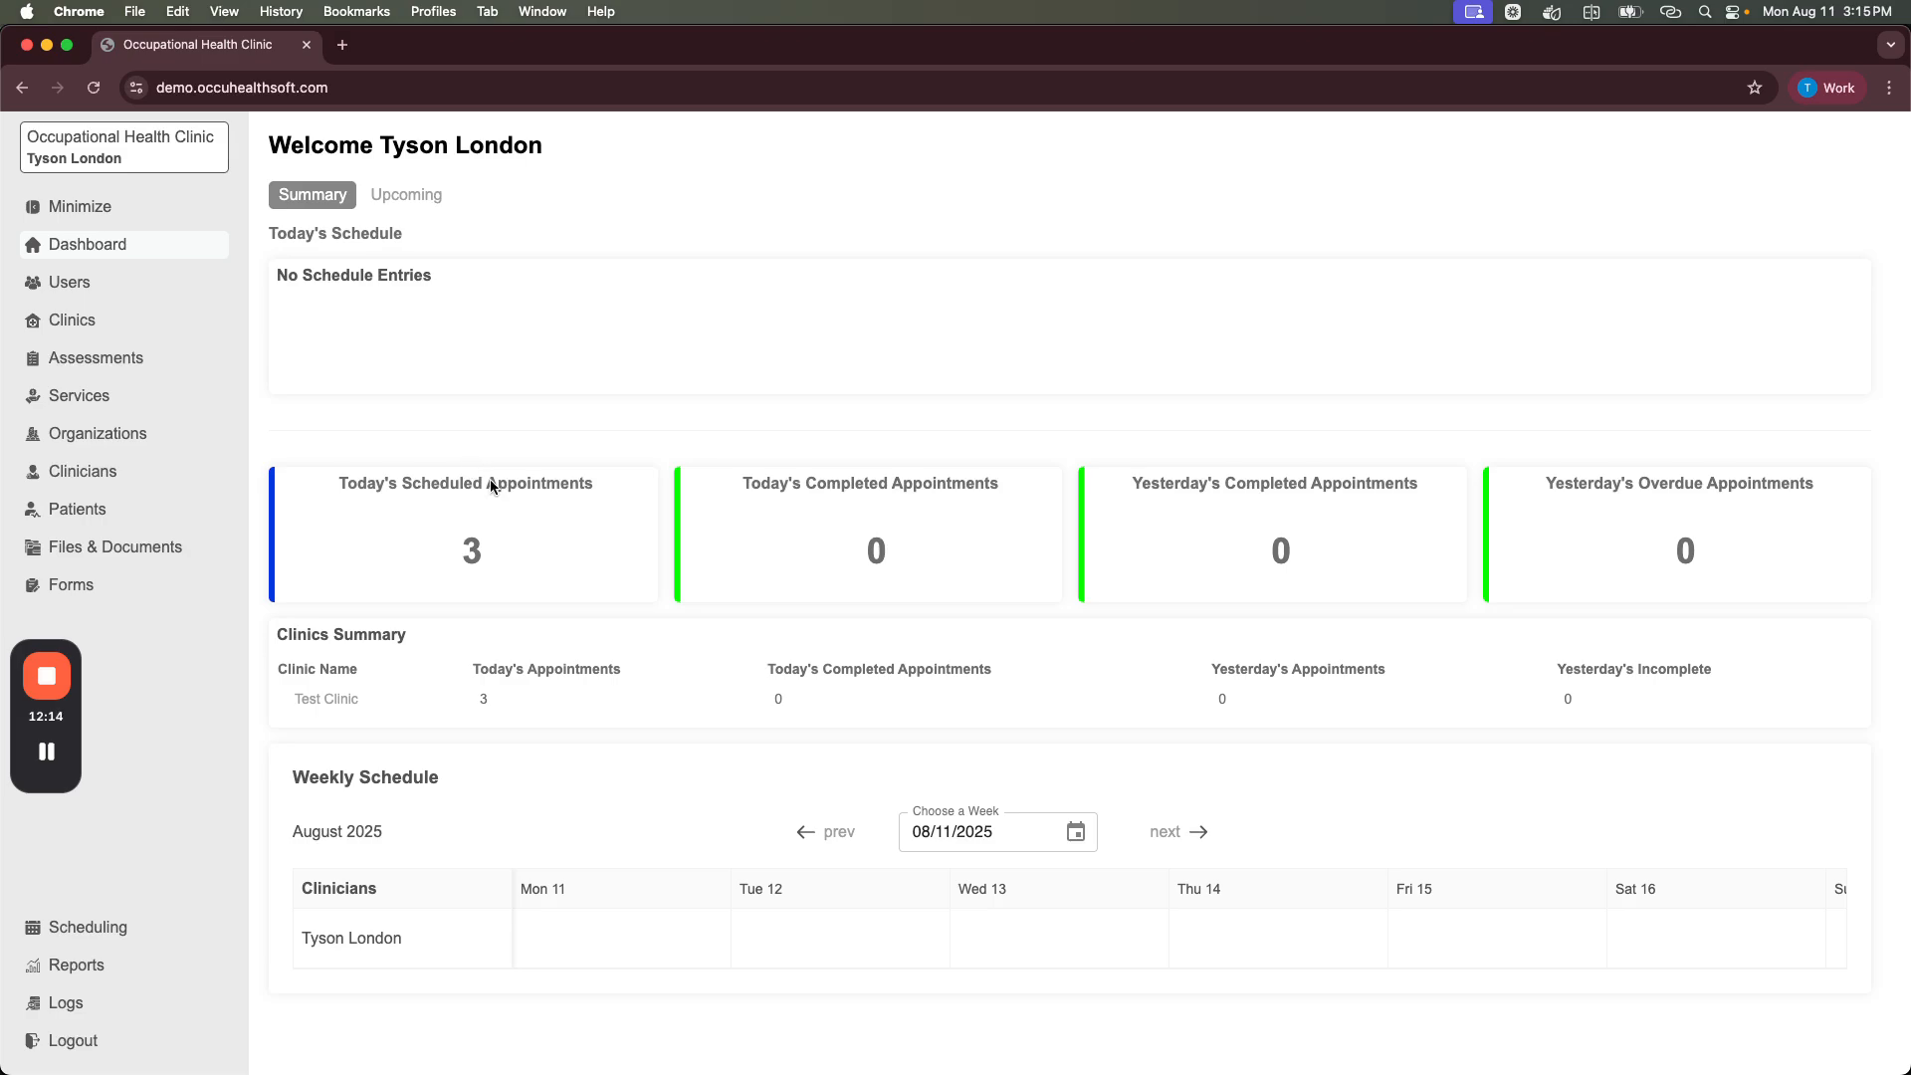
Step: Check the Upcoming and Summary dashboard tabs, then open the Clinics list
left_click(376, 194)
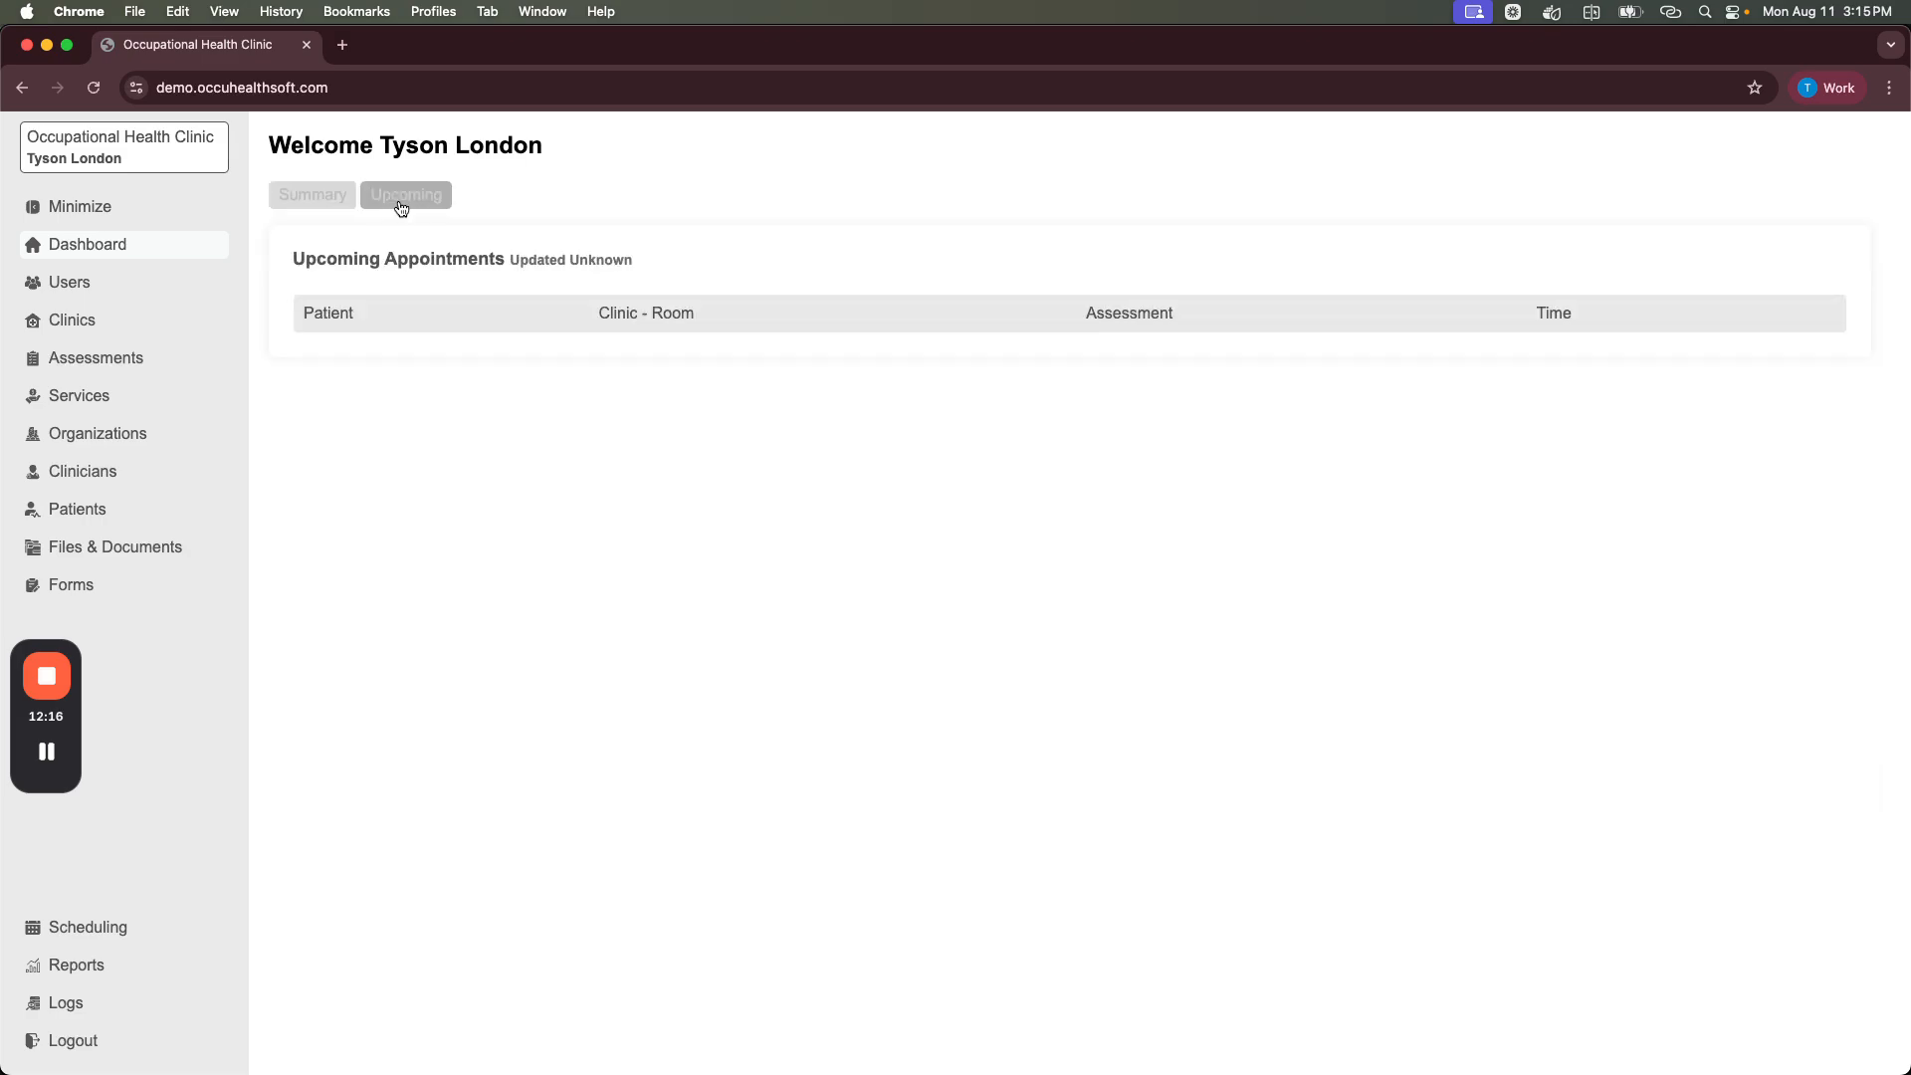
left_click(324, 194)
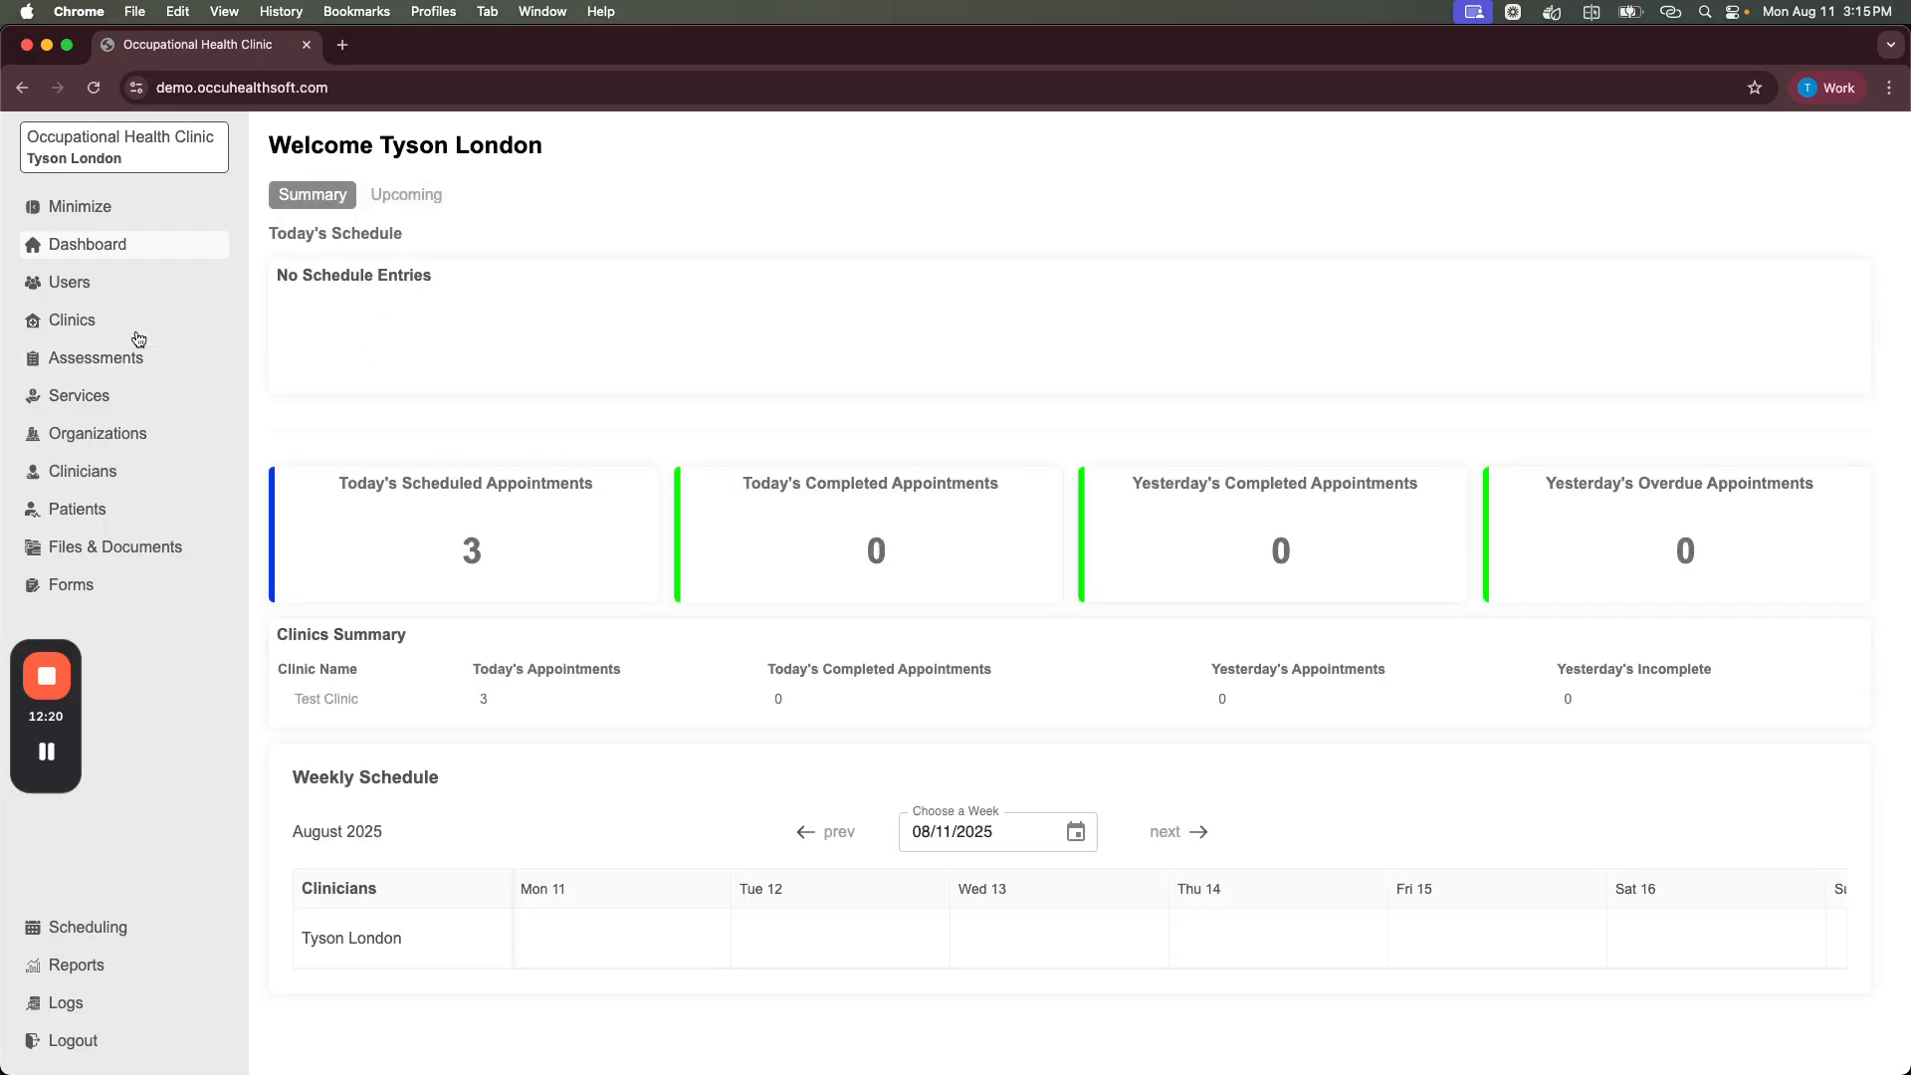
left_click(78, 321)
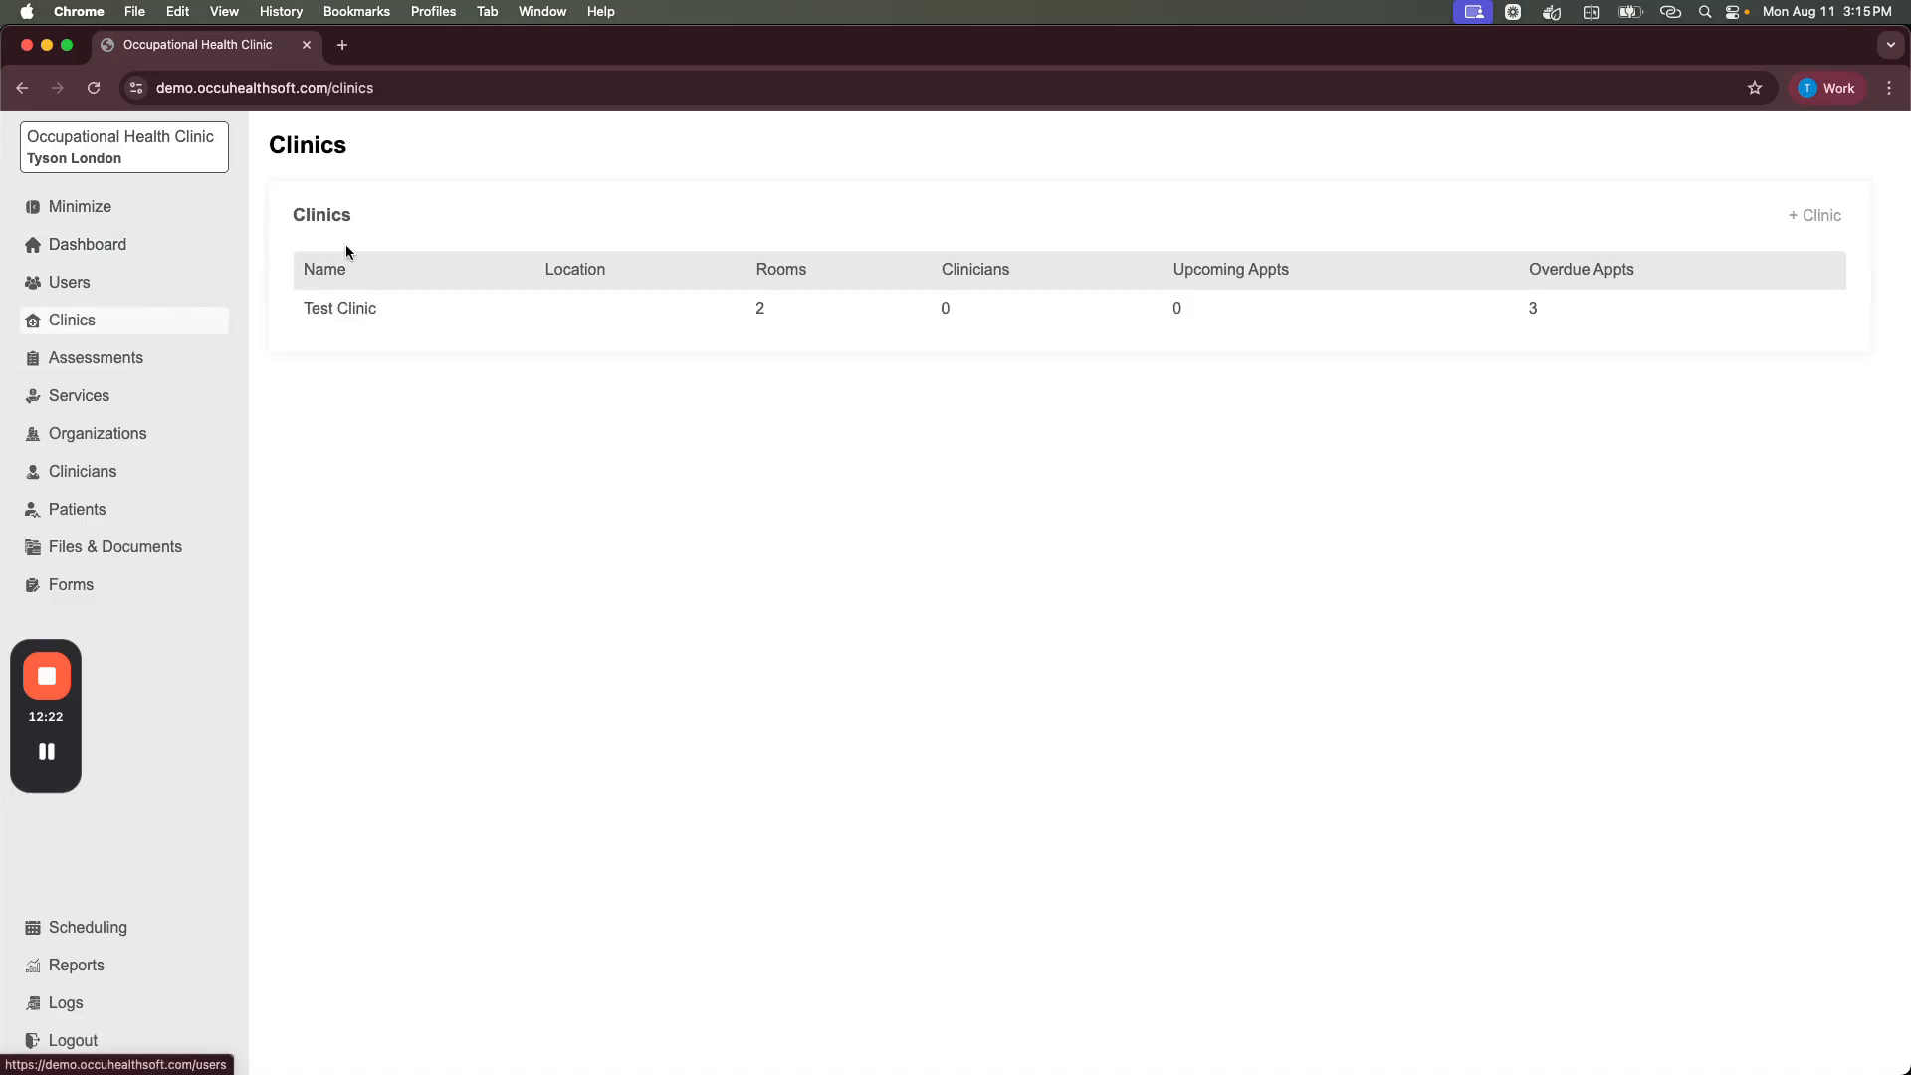
left_click(328, 310)
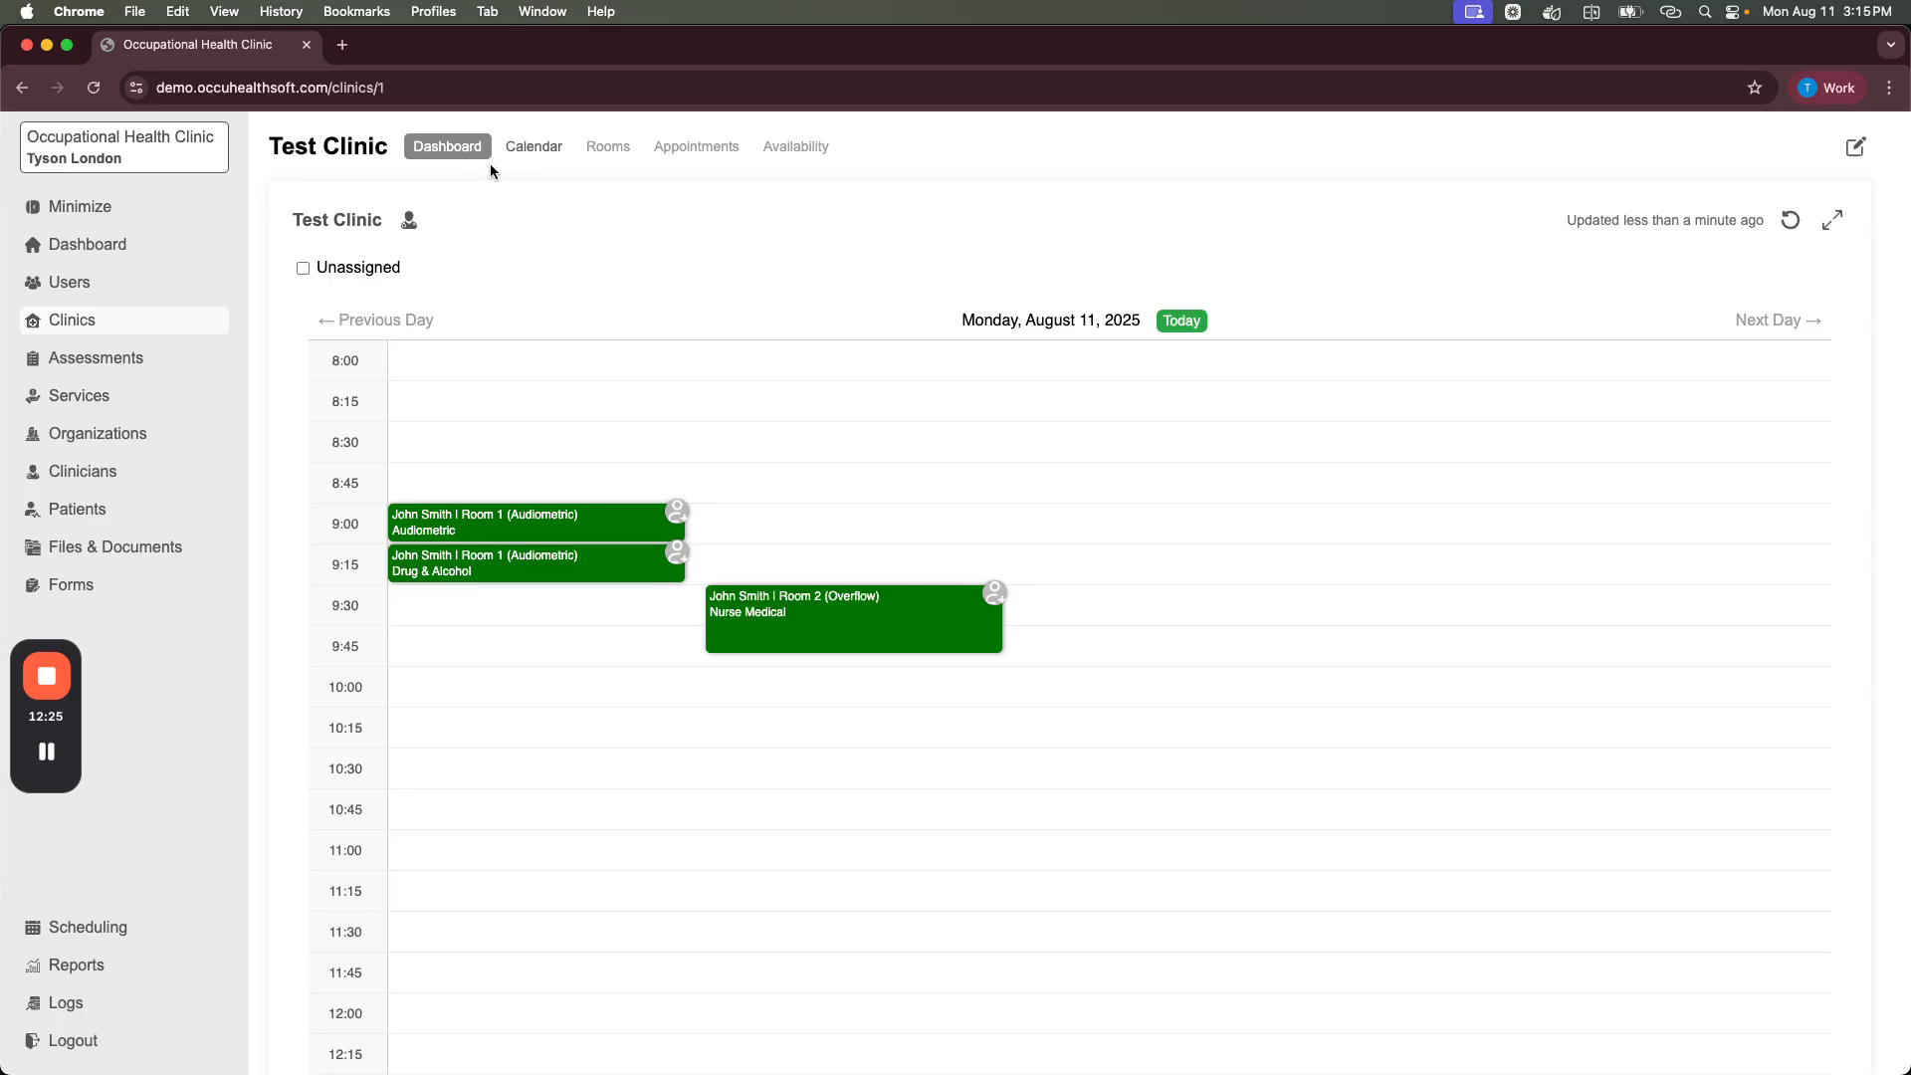
left_click(547, 153)
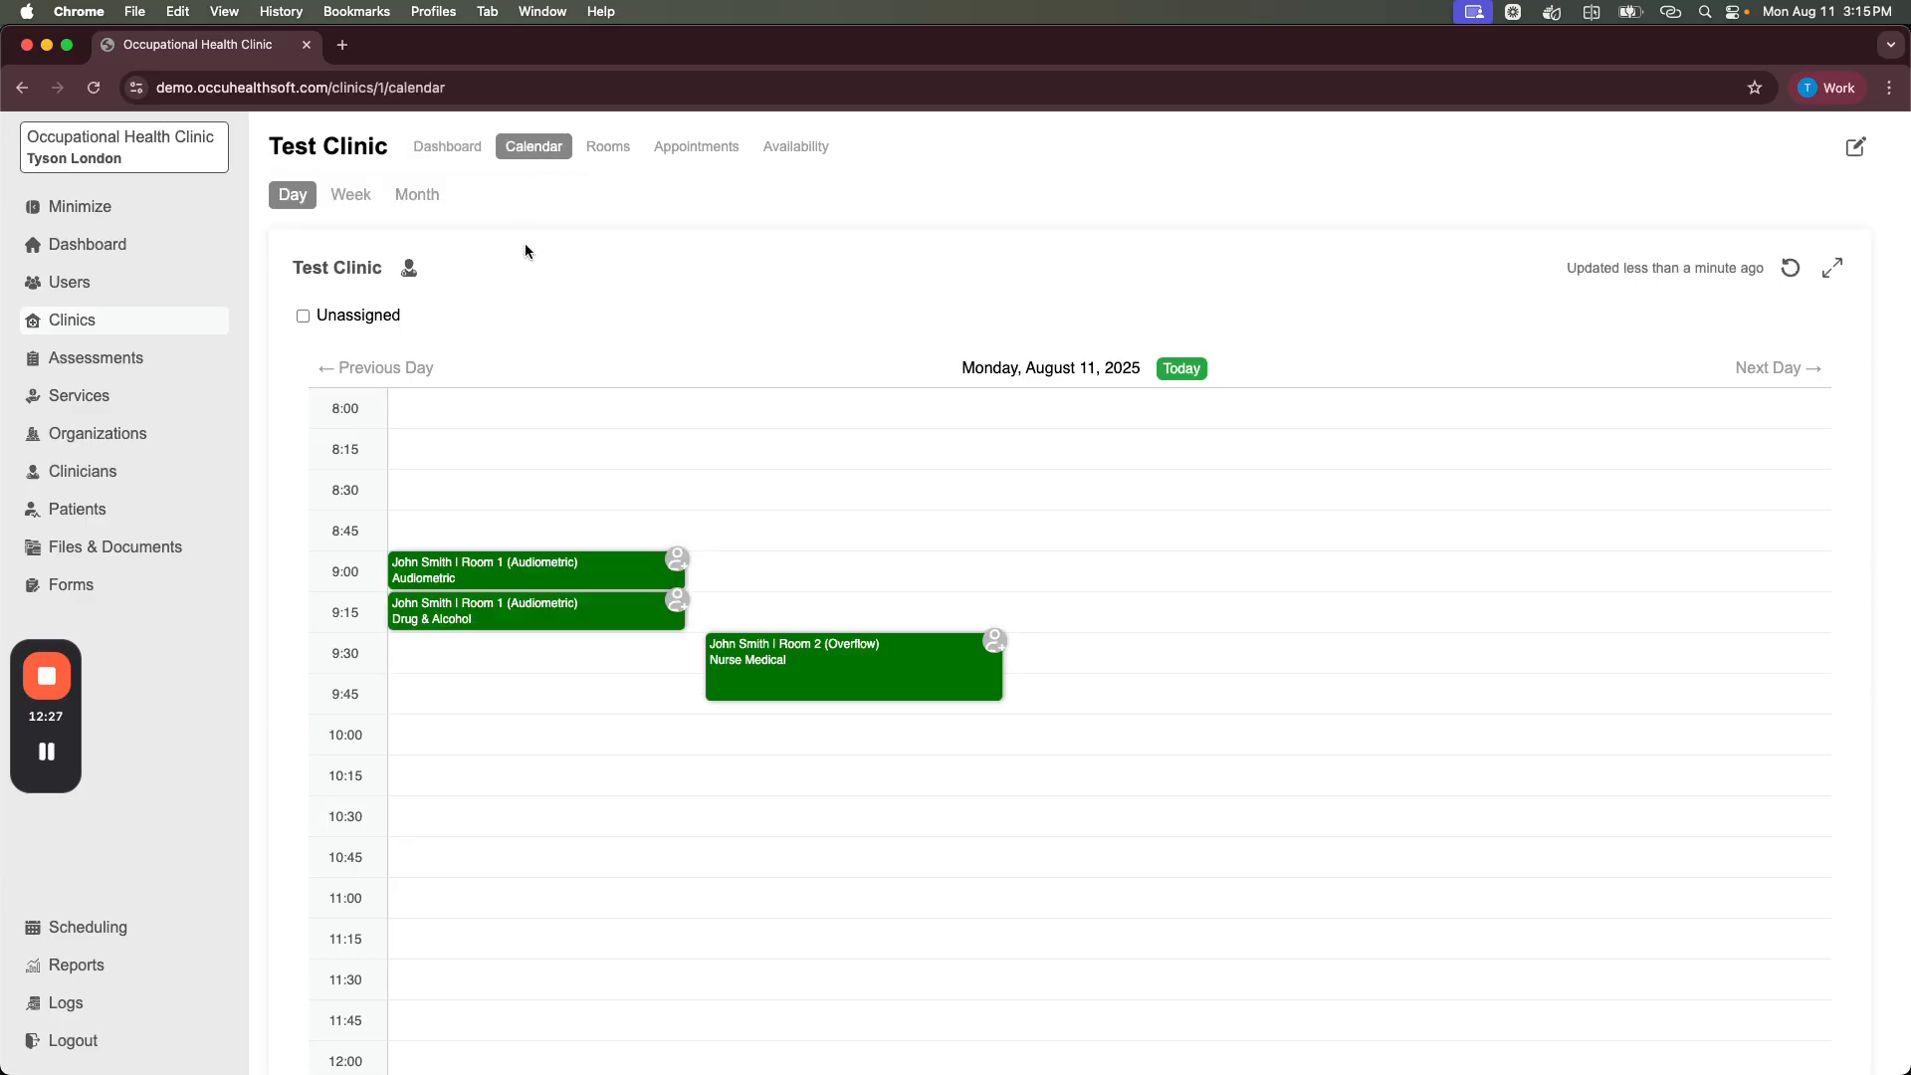
left_click(349, 194)
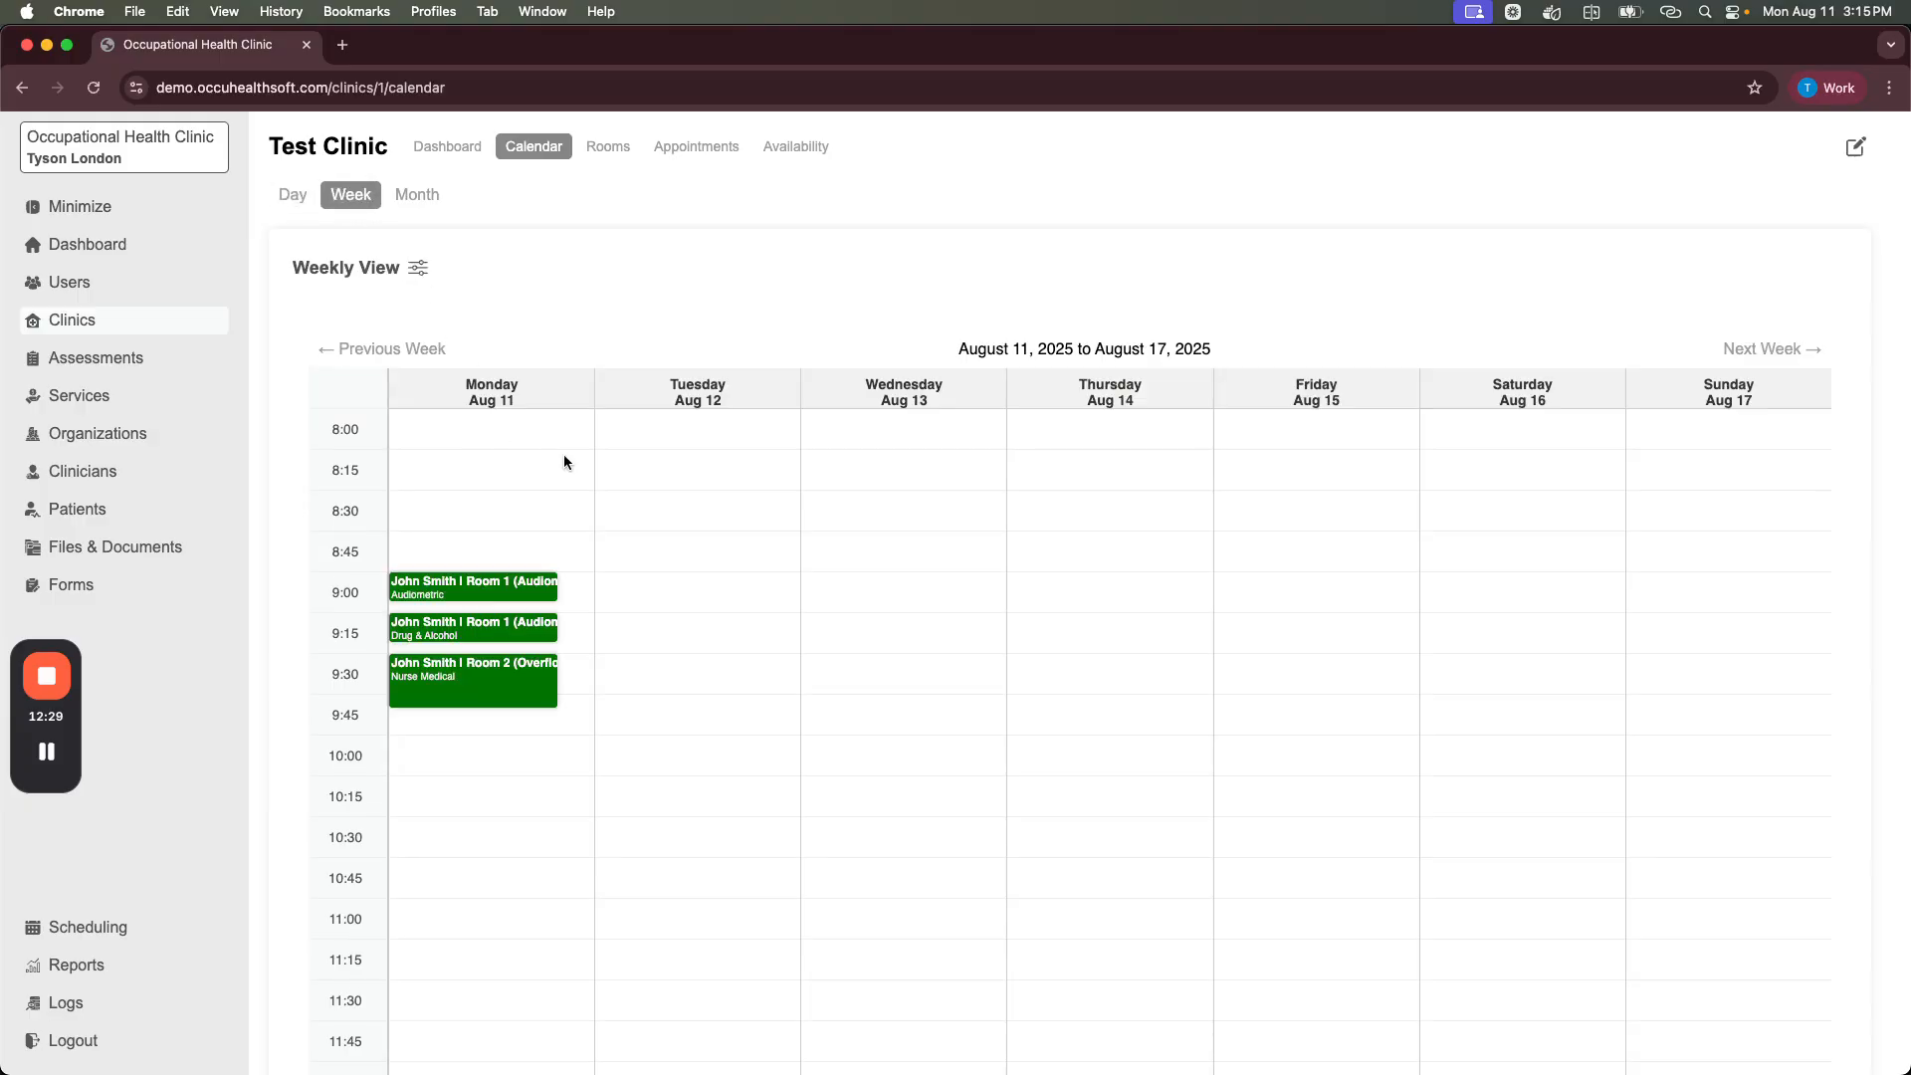
left_click(413, 195)
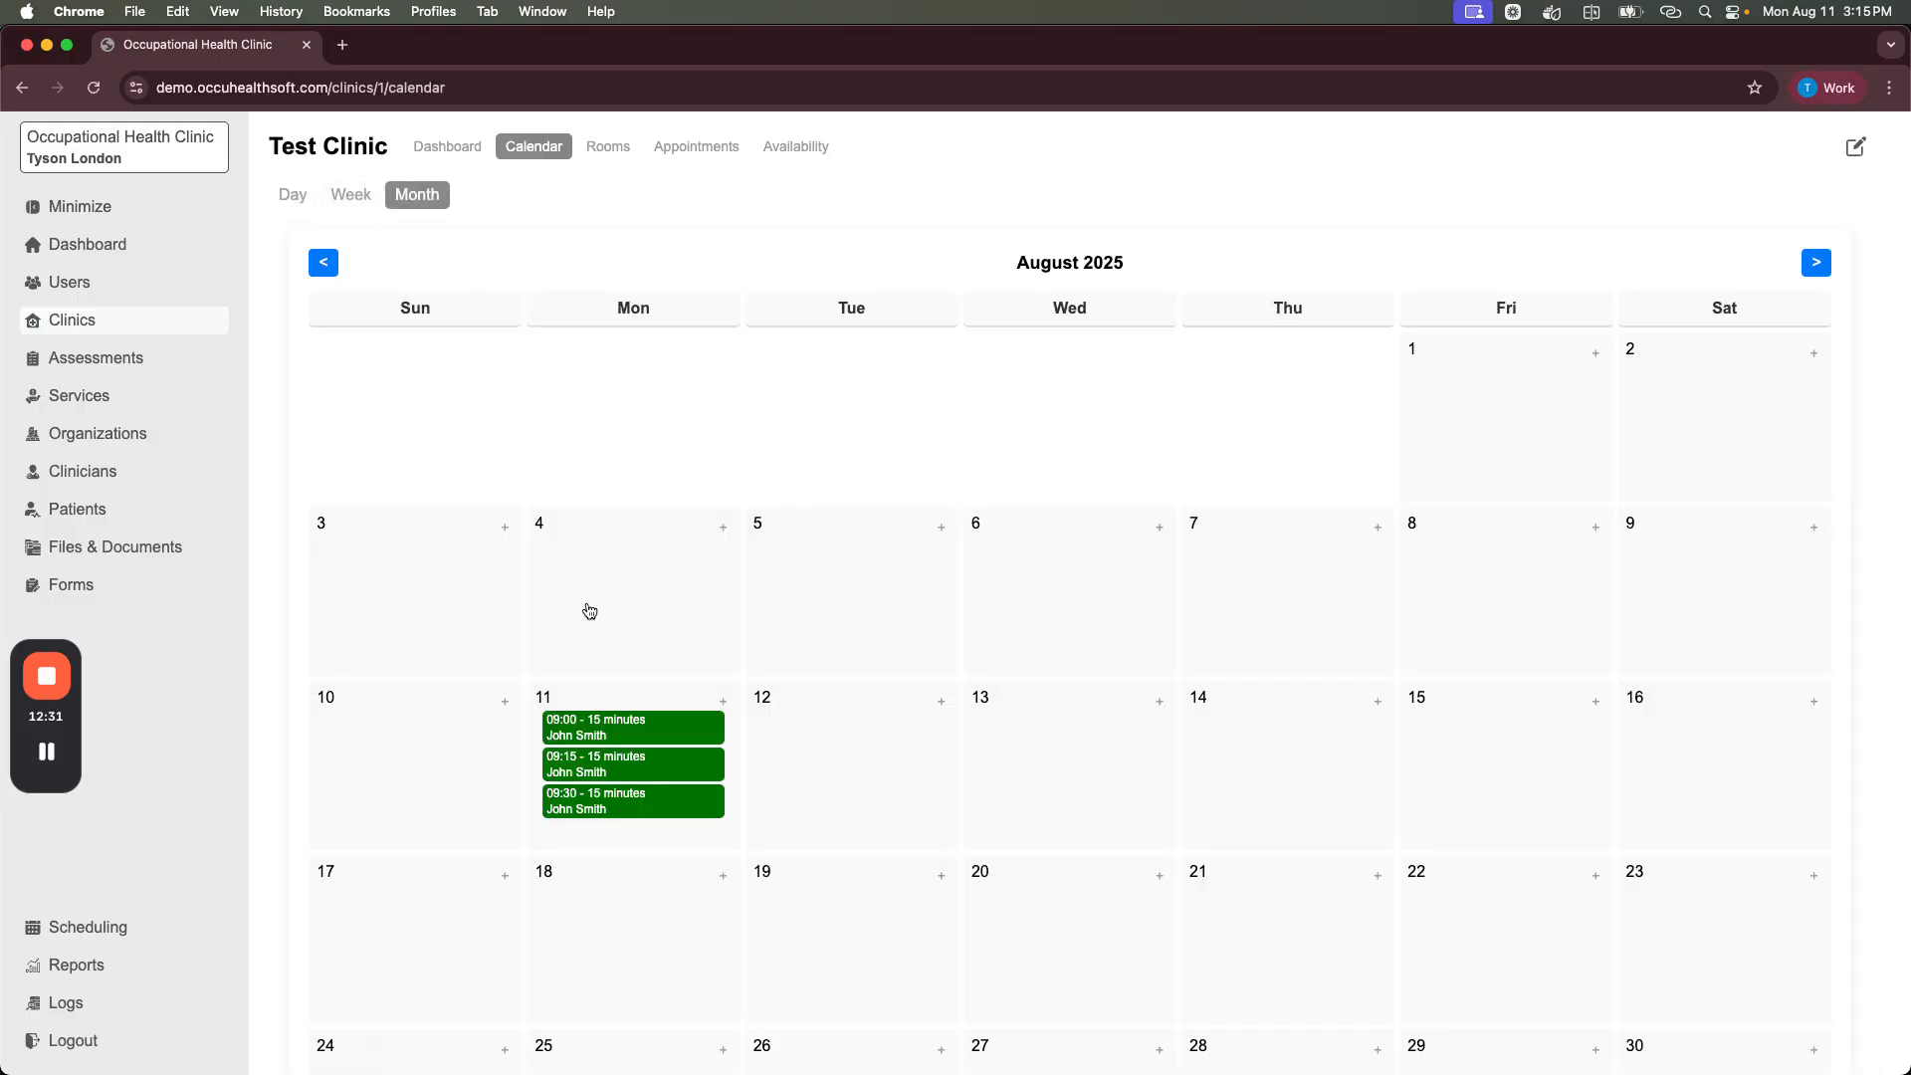
scroll(589, 611, "down", 3)
scroll(590, 611, "up", 3)
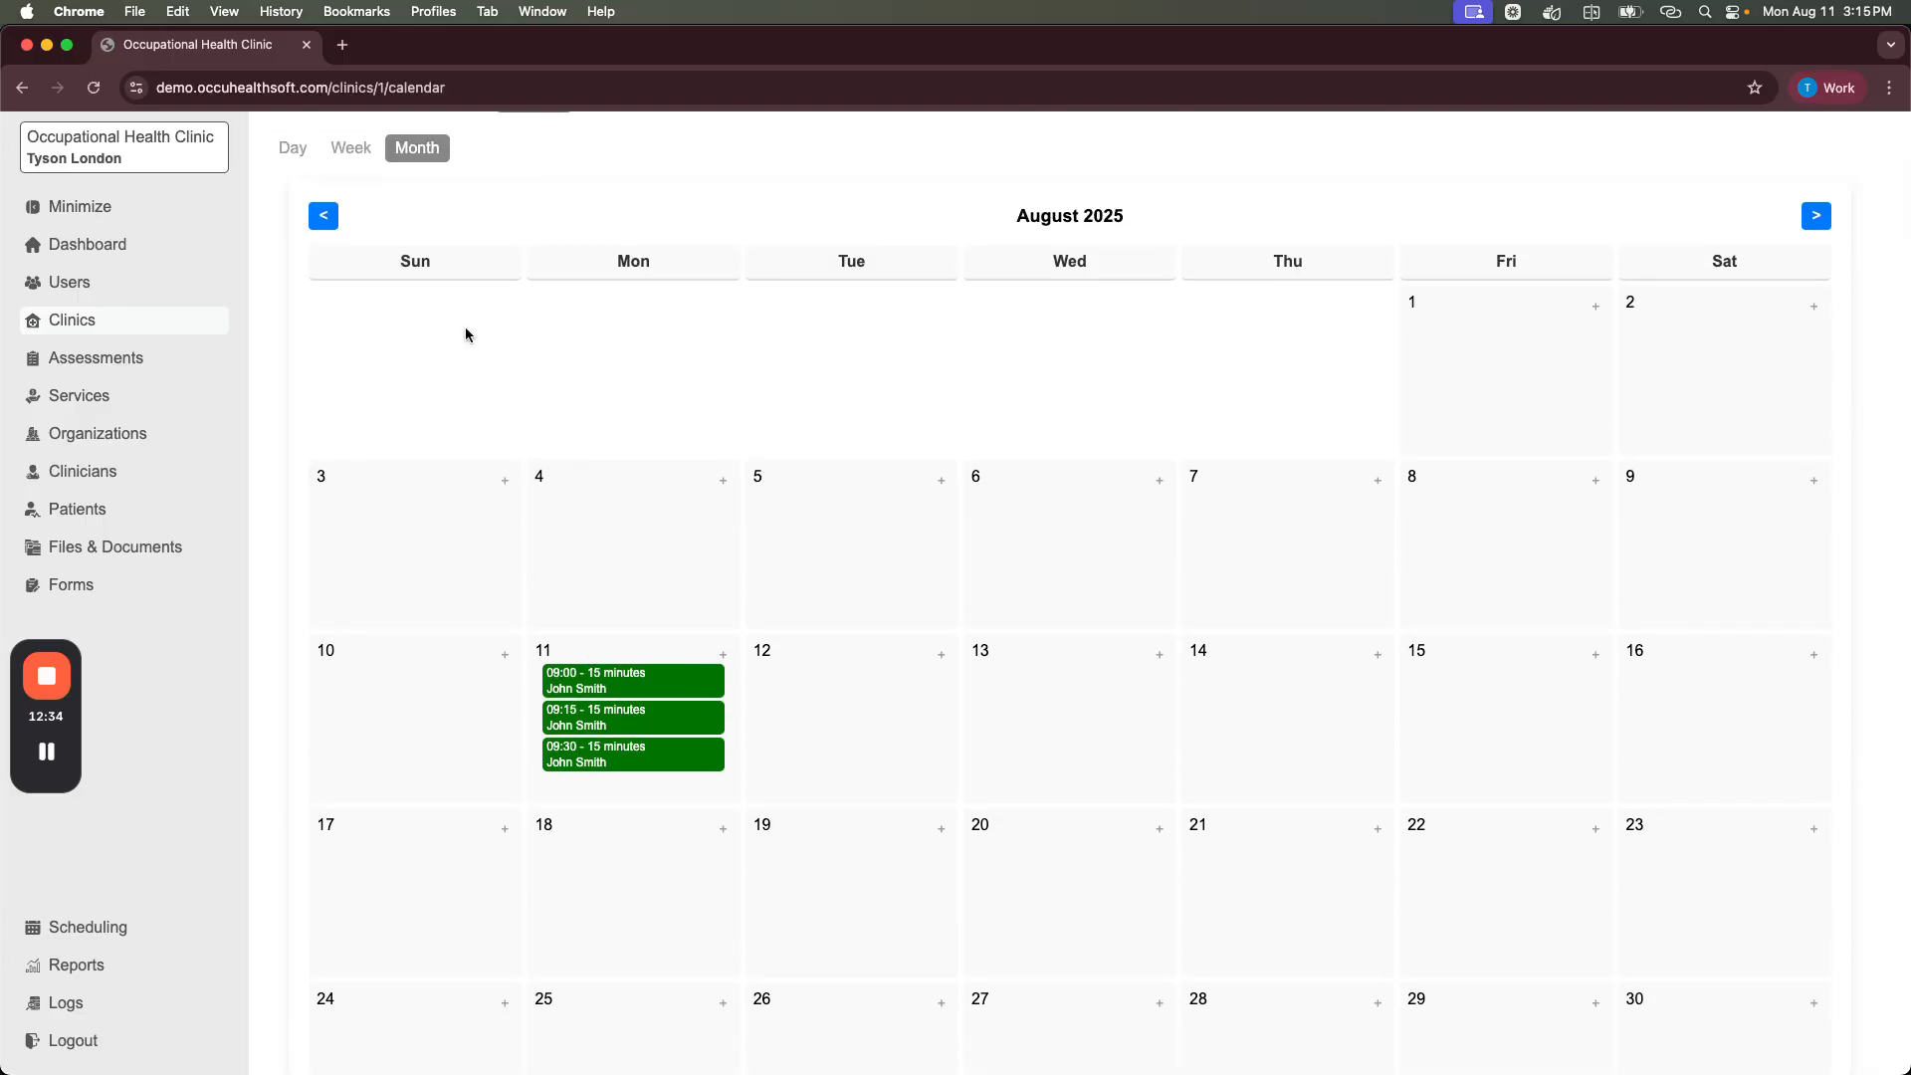
scroll(498, 404, "up", 1)
left_click(450, 146)
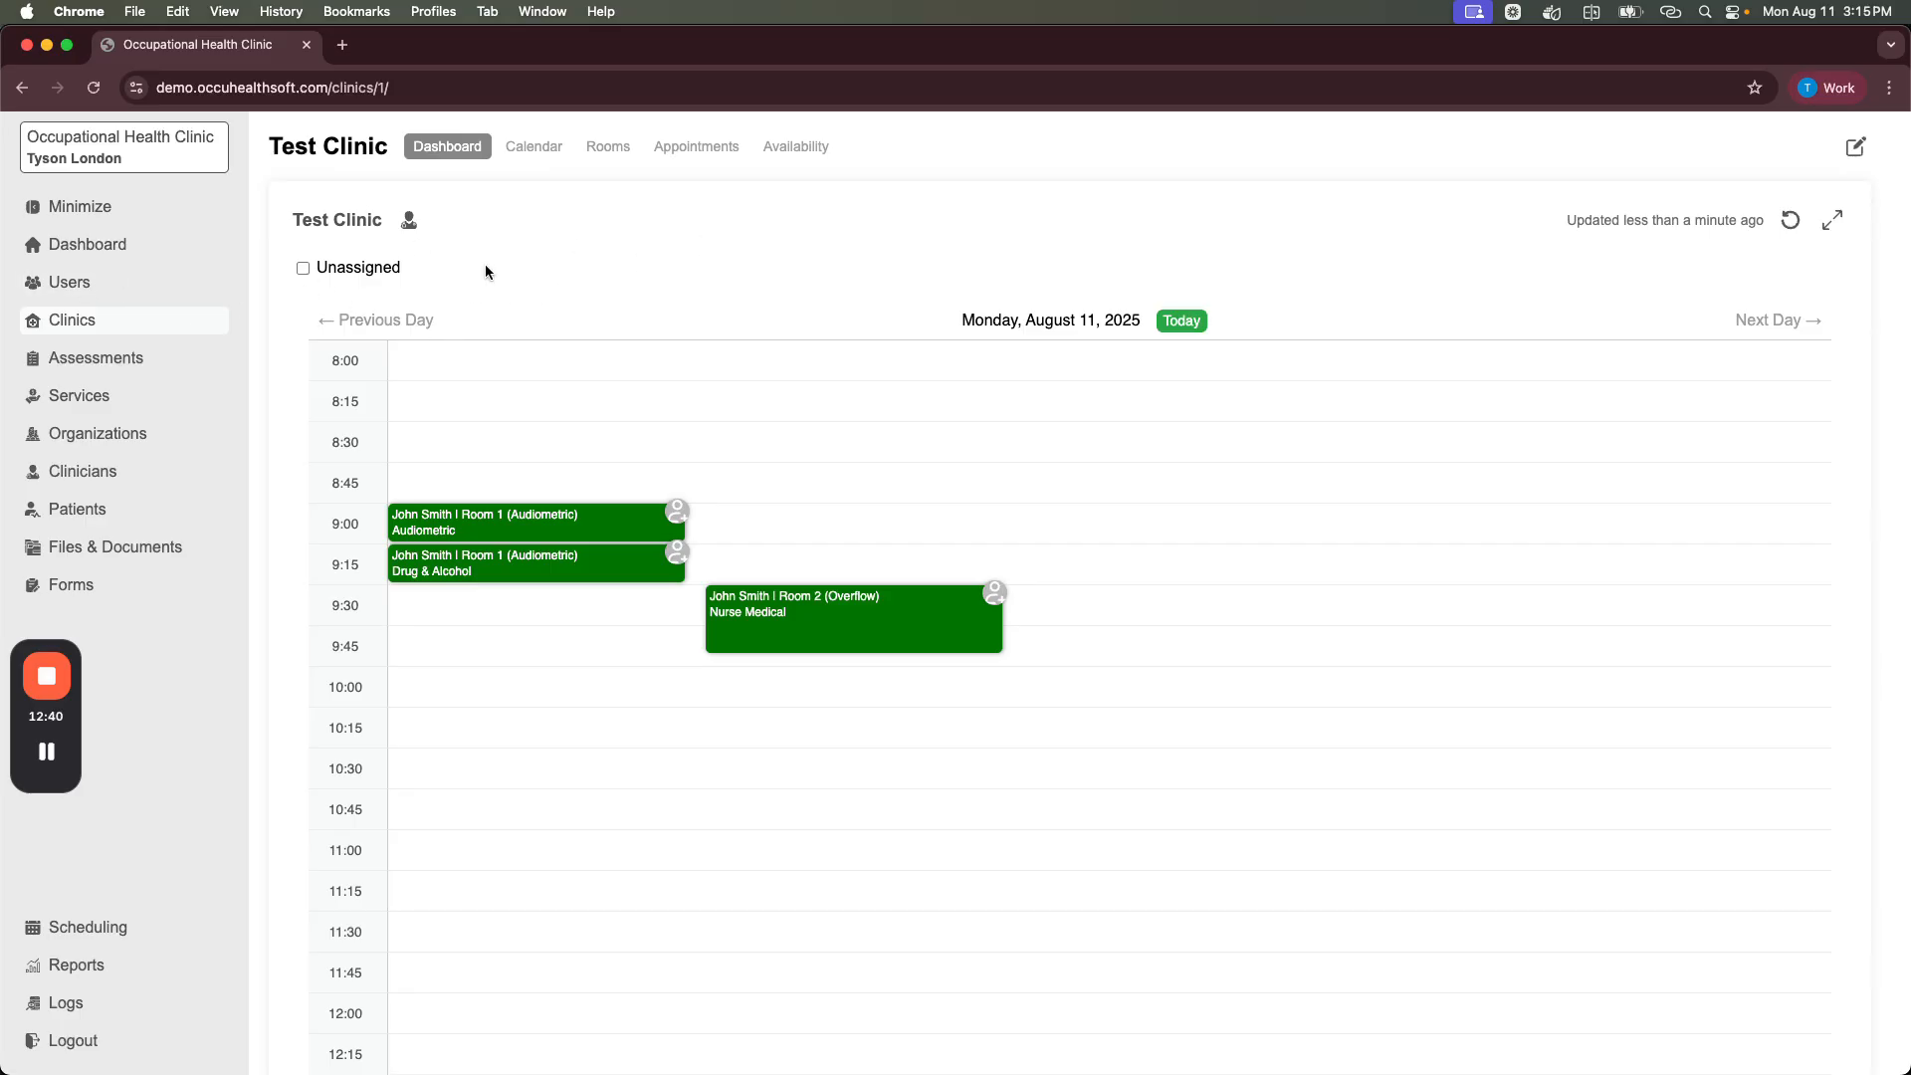
Step: Collapse the sidebar to icons and try the schedule's full-screen toggle, leaving the sidebar collapsed
left_click(120, 215)
left_click(32, 154)
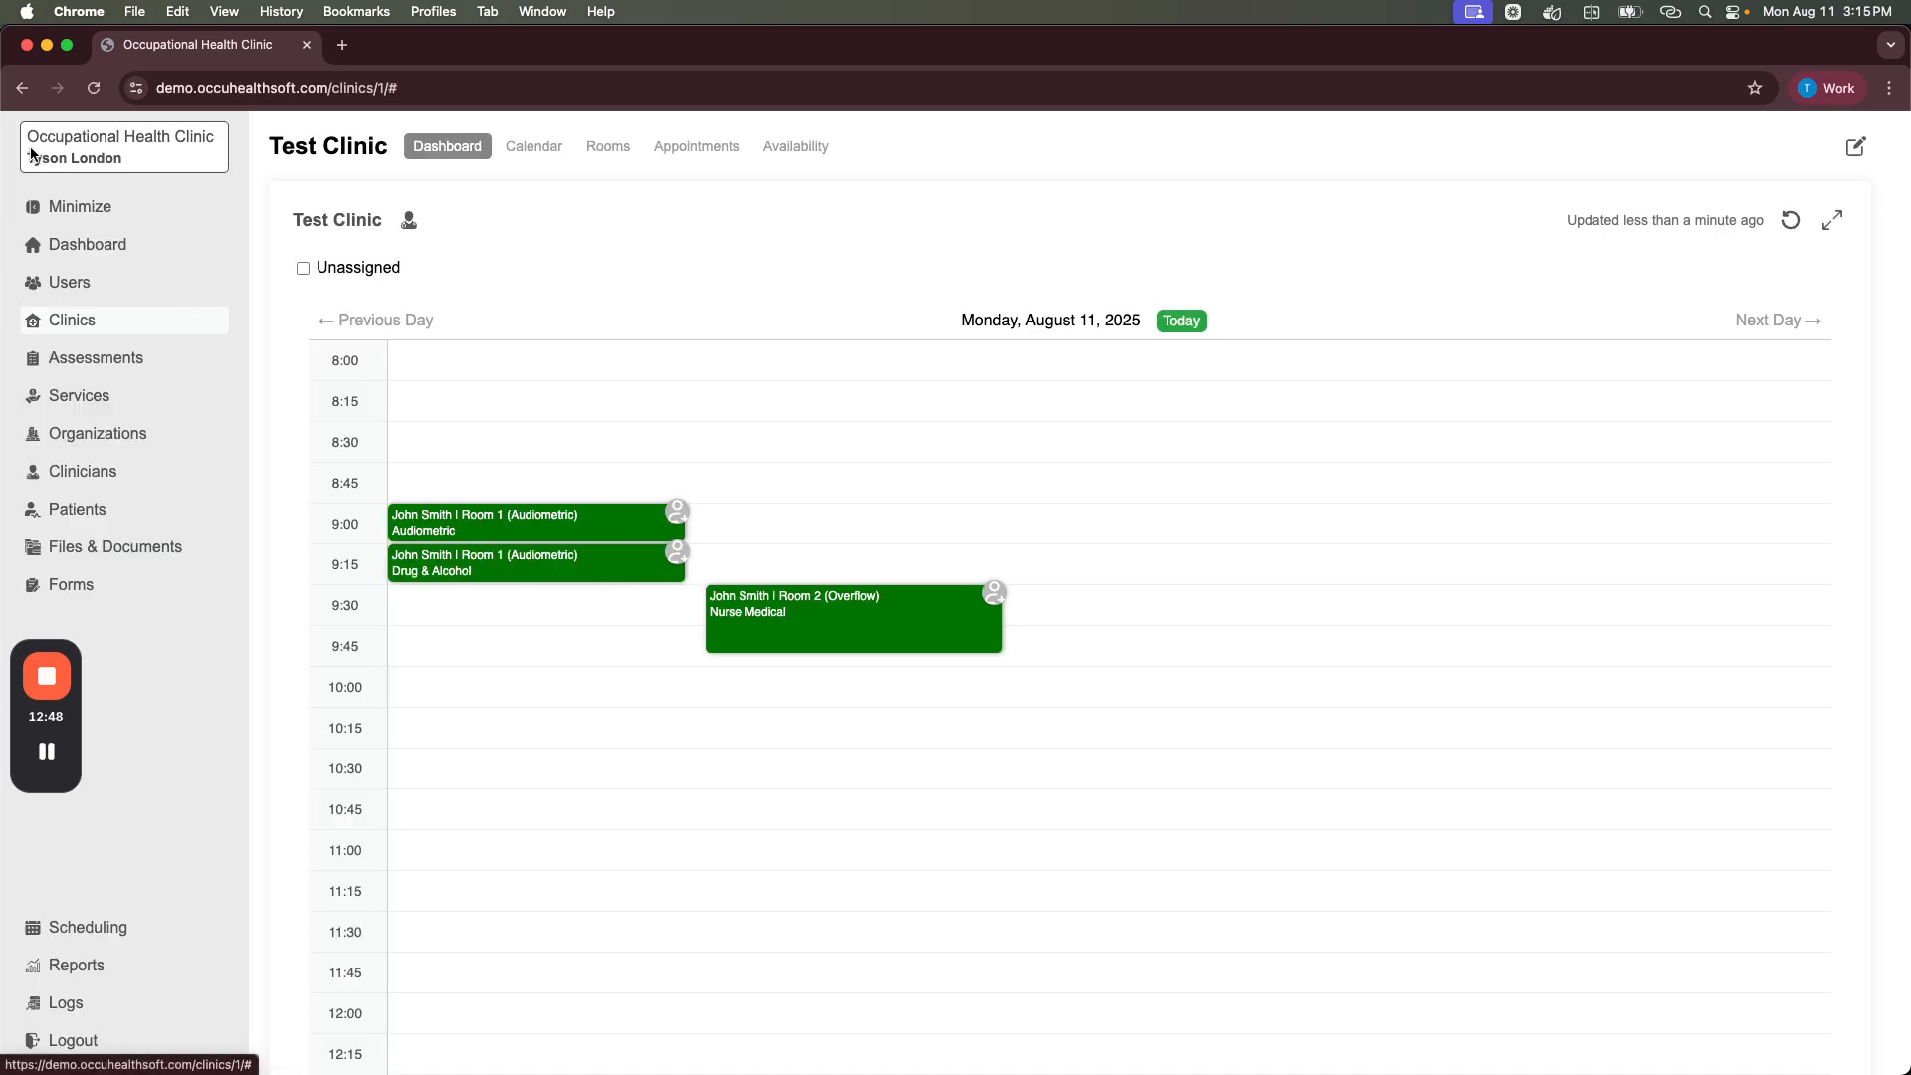
left_click(105, 215)
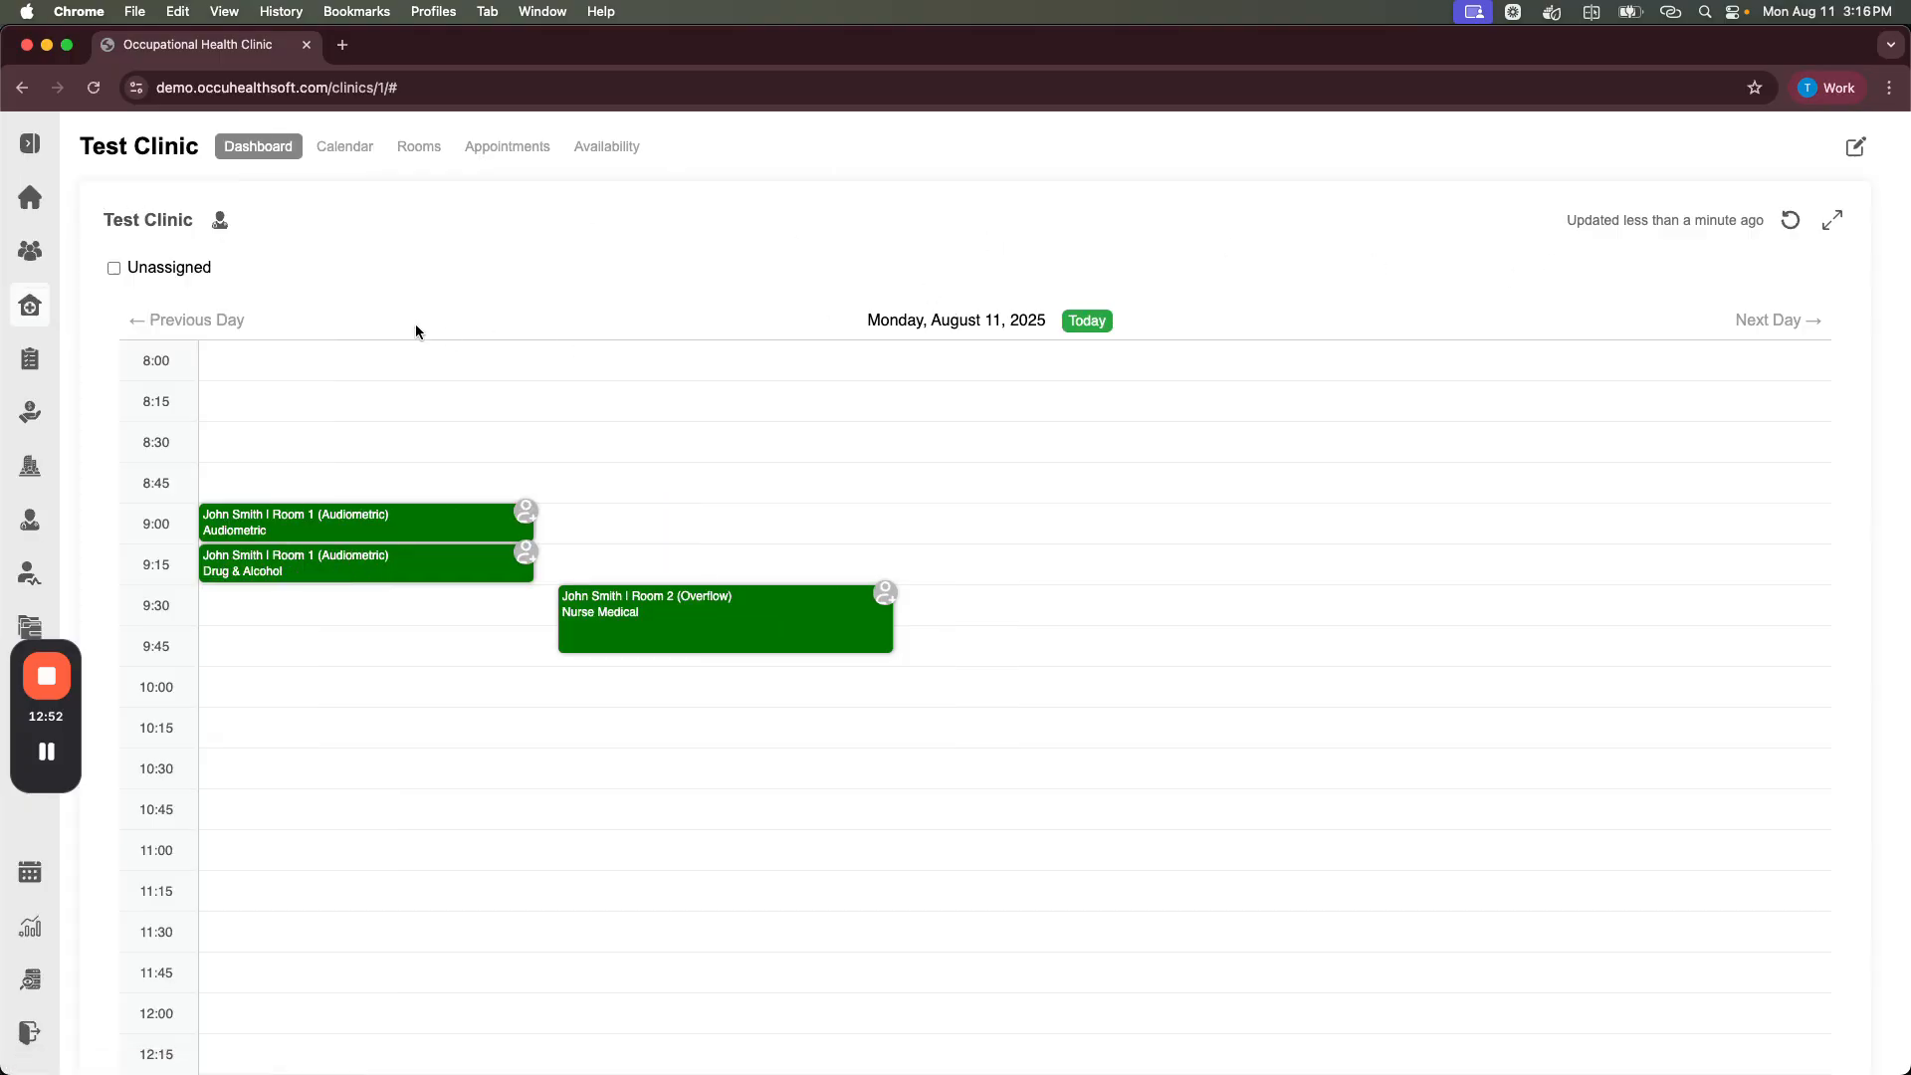
left_click(1832, 220)
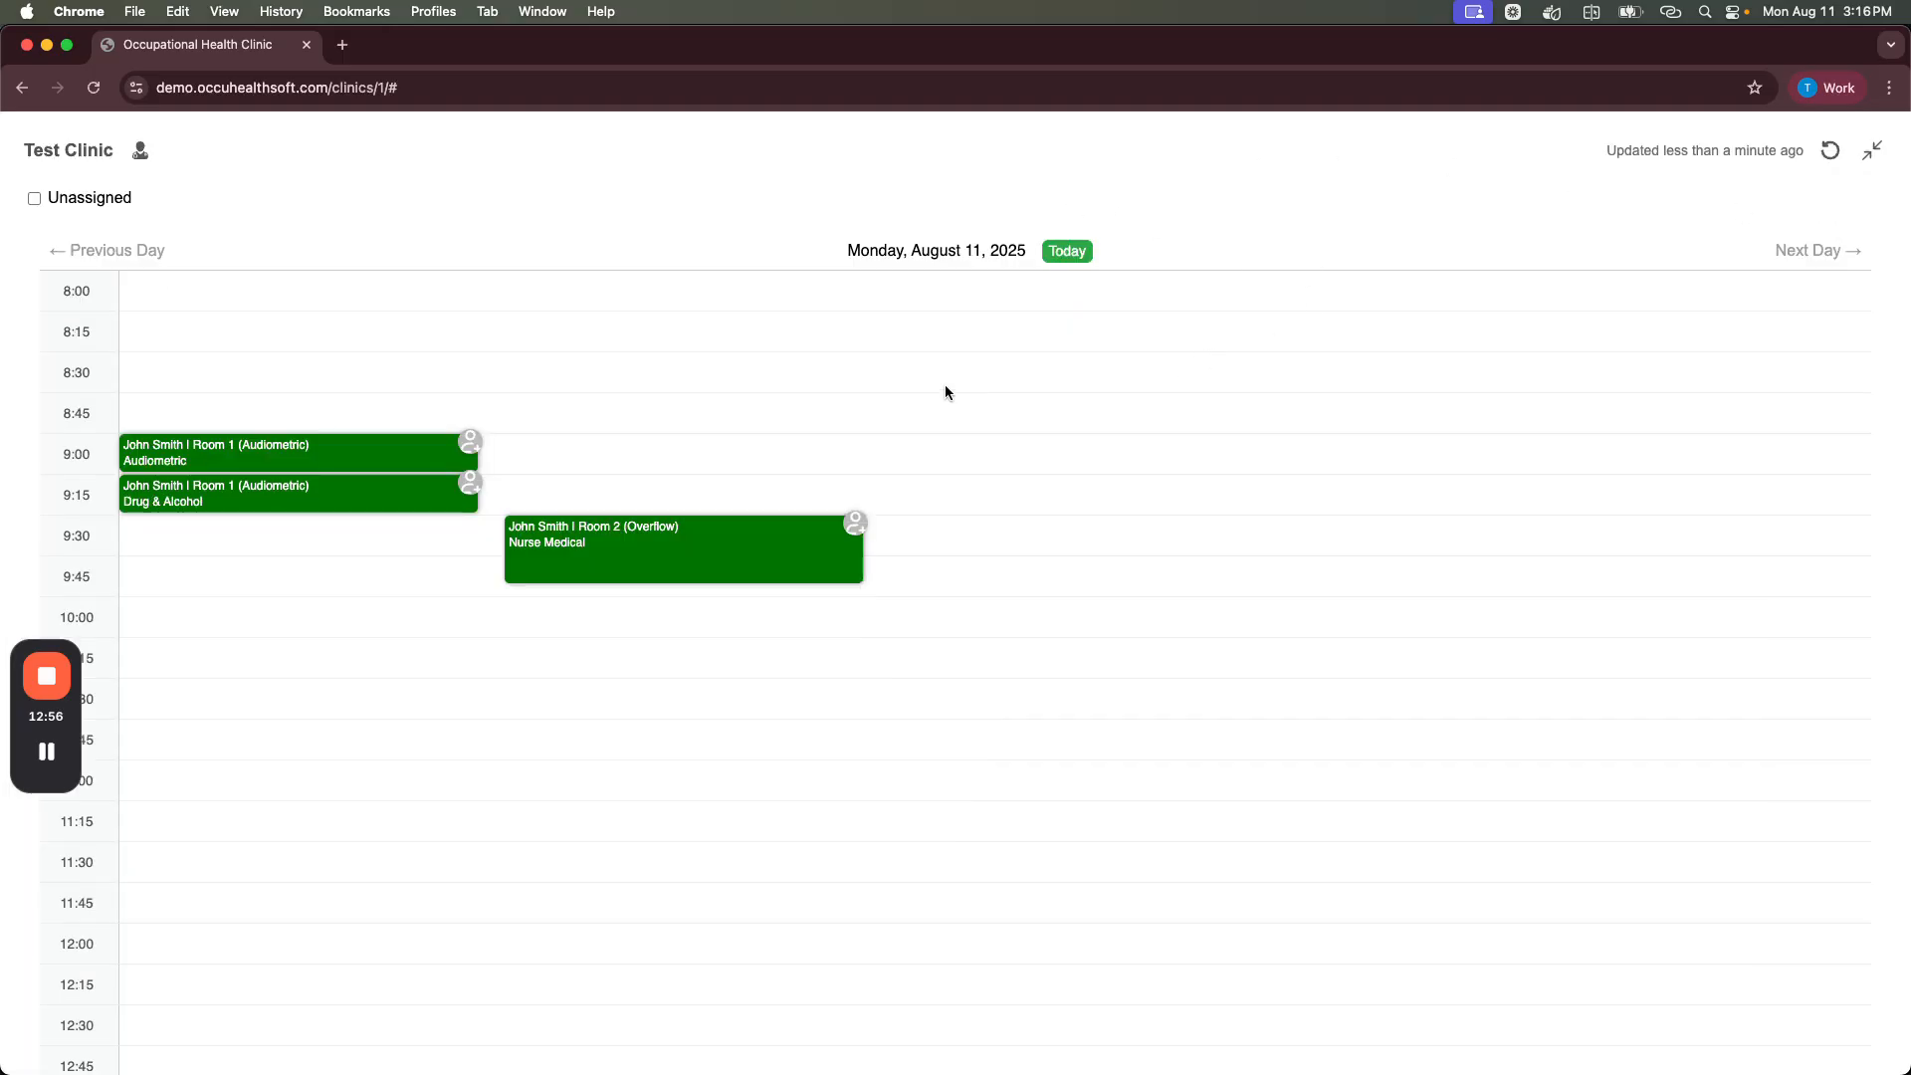
left_click(1873, 162)
scroll(789, 405, "down", 3)
scroll(763, 461, "up", 3)
mouse_move(436, 521)
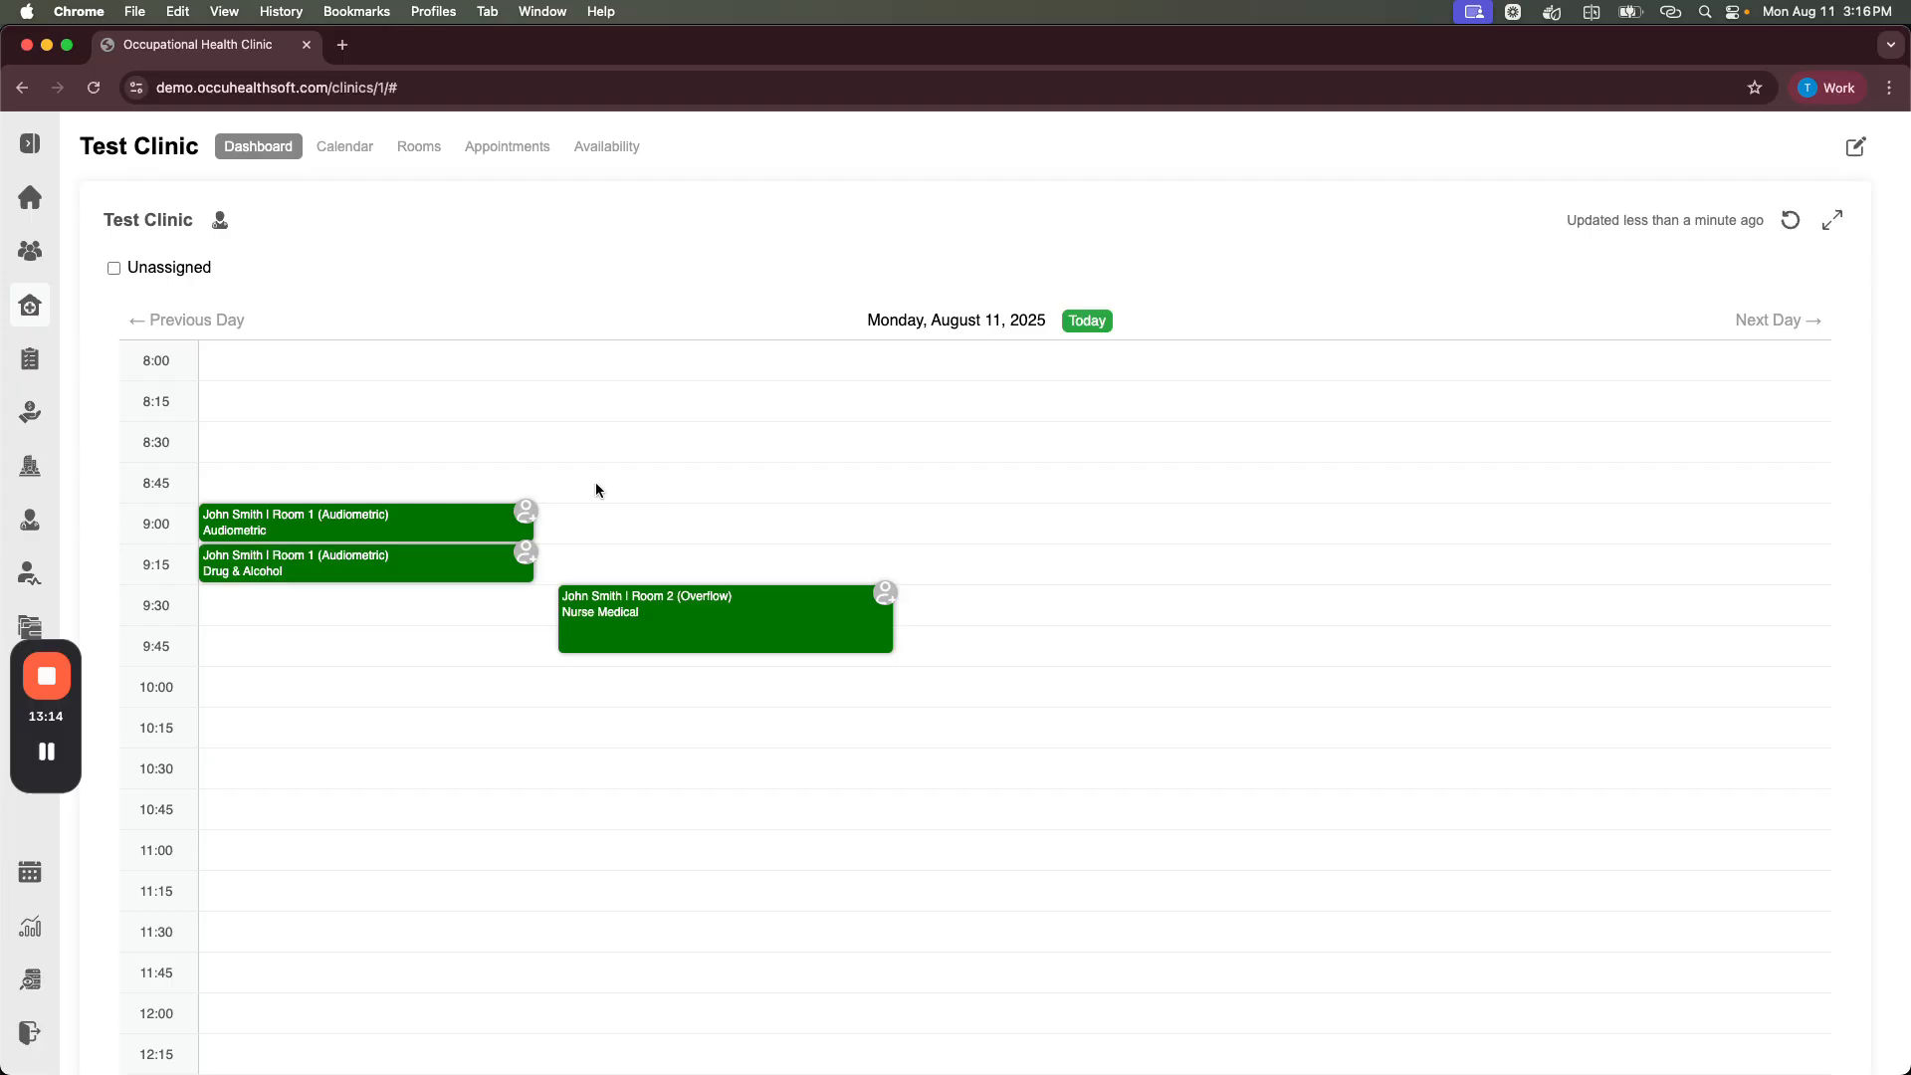
Step: Review the 9:00 Audiometric appointment and its clinician picker without changes, then expand the labelled sidebar
left_click(380, 517)
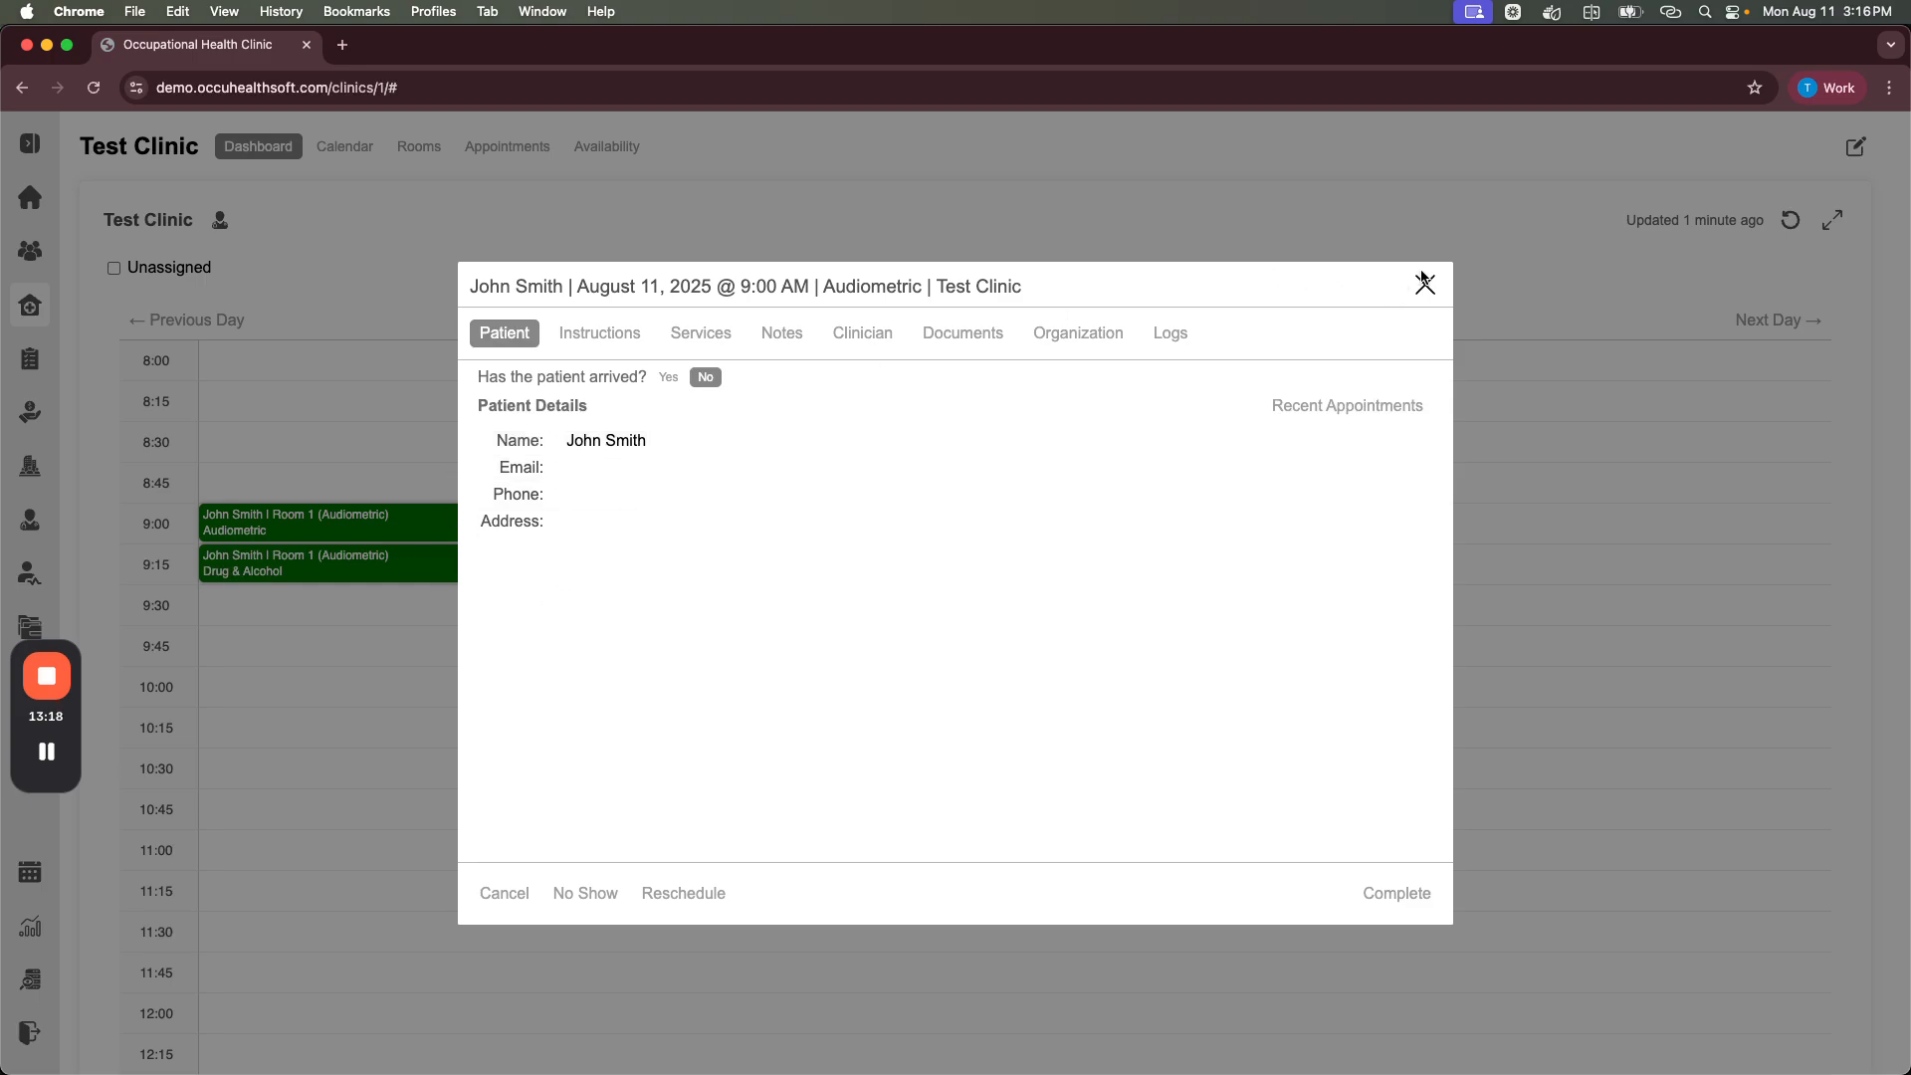
left_click(1427, 285)
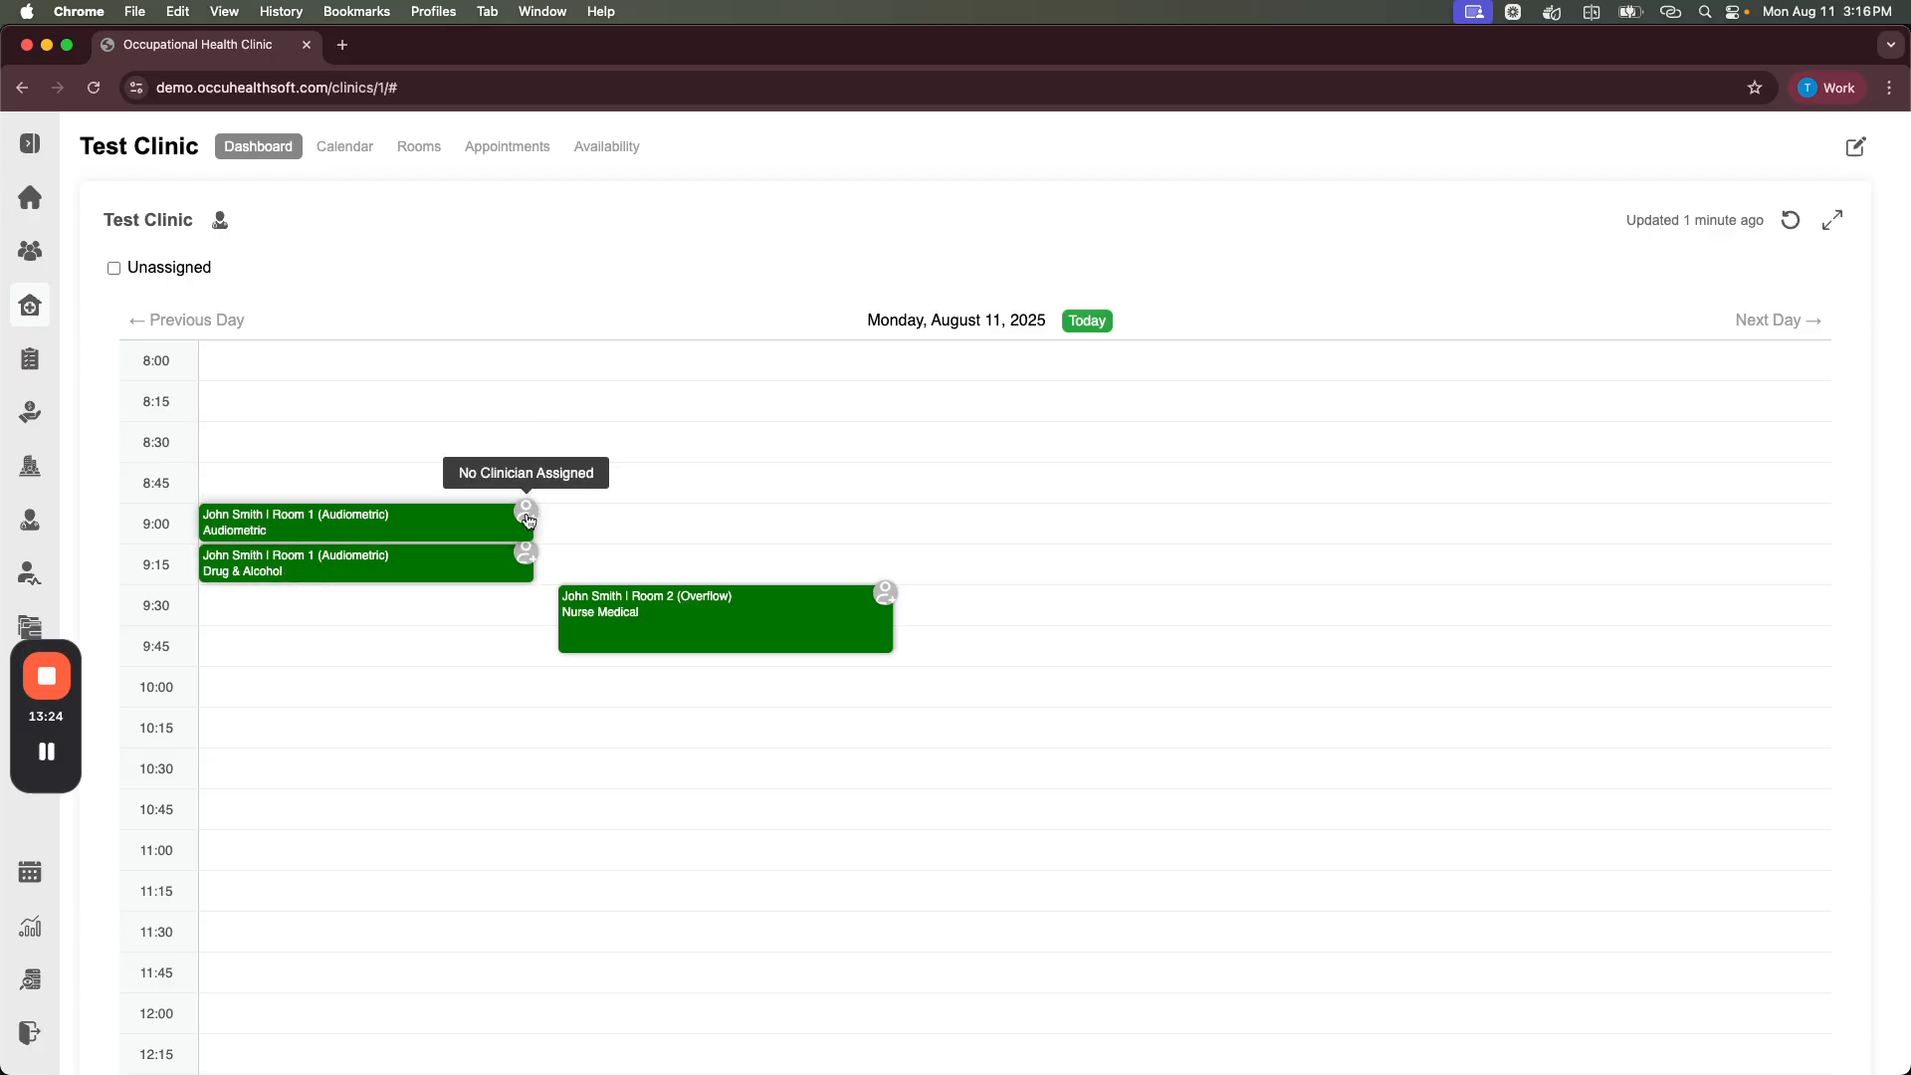
left_click(527, 514)
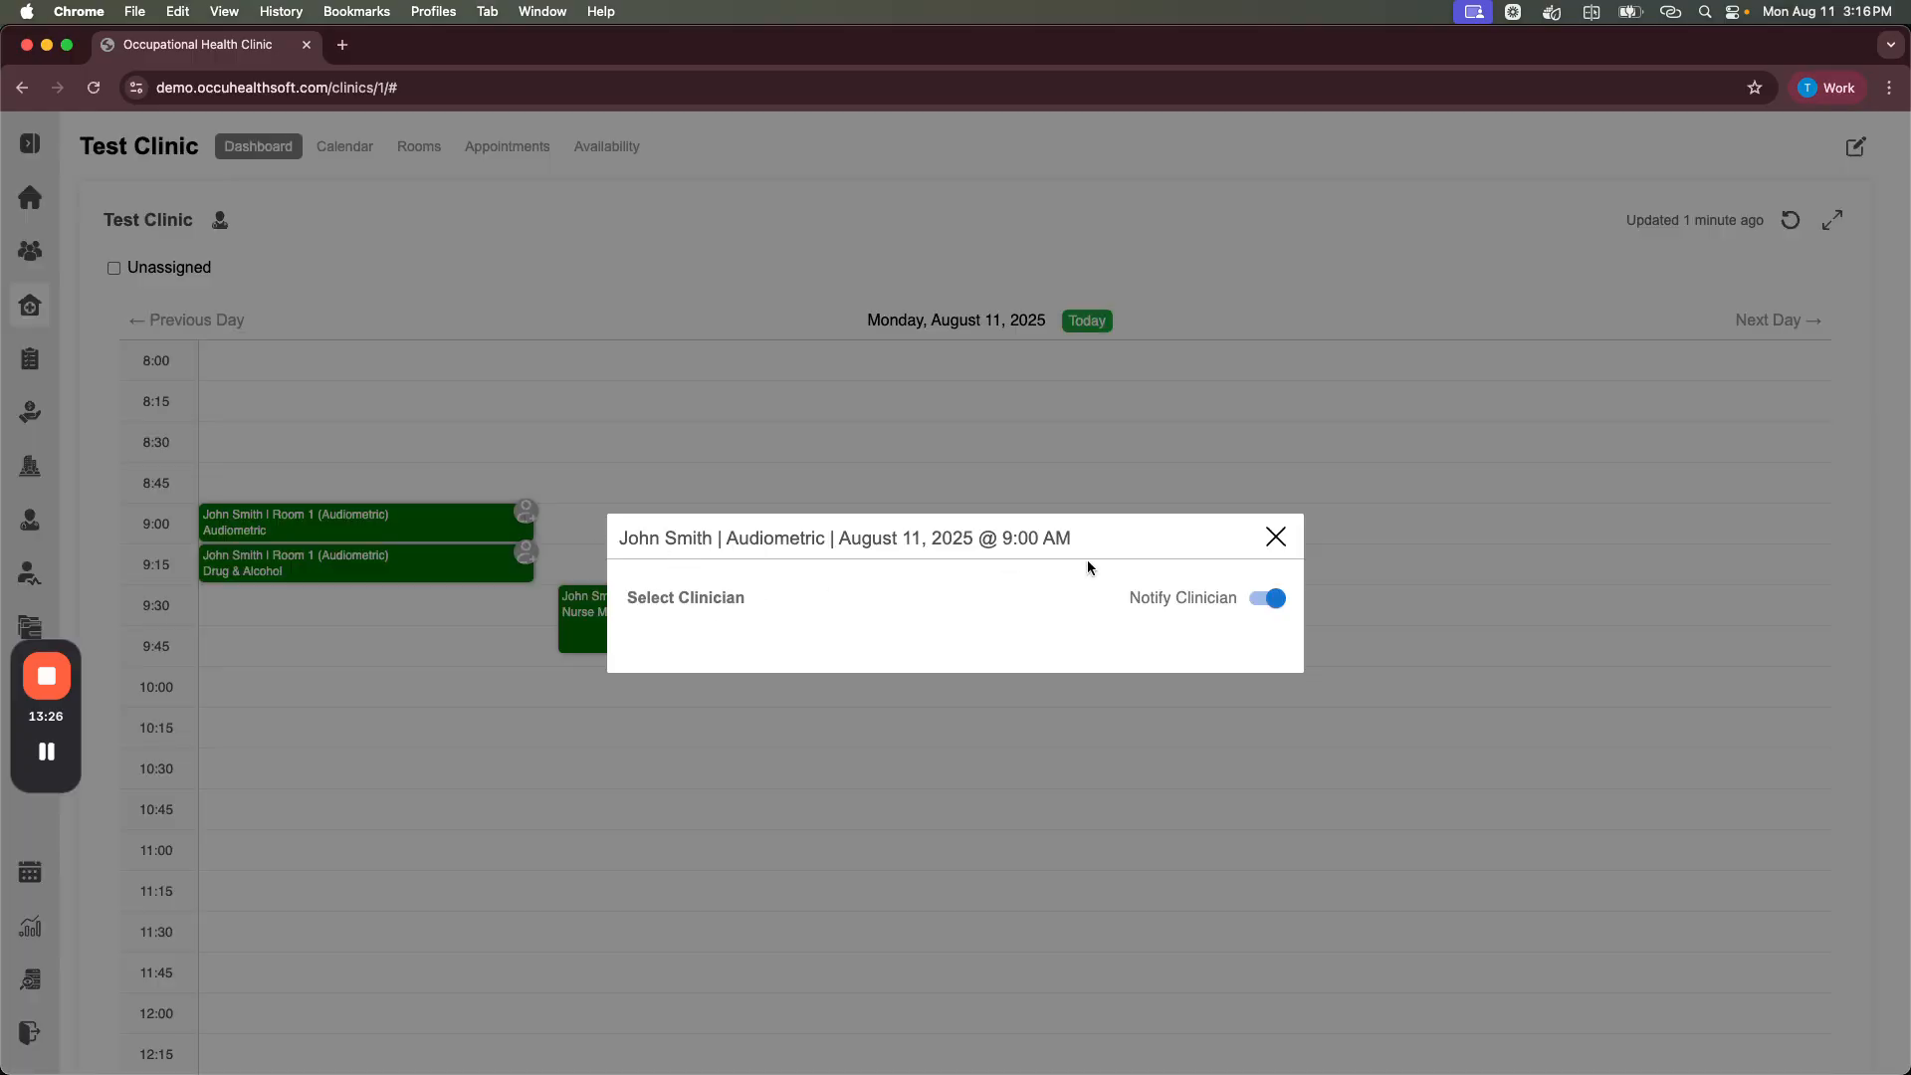
left_click(1276, 536)
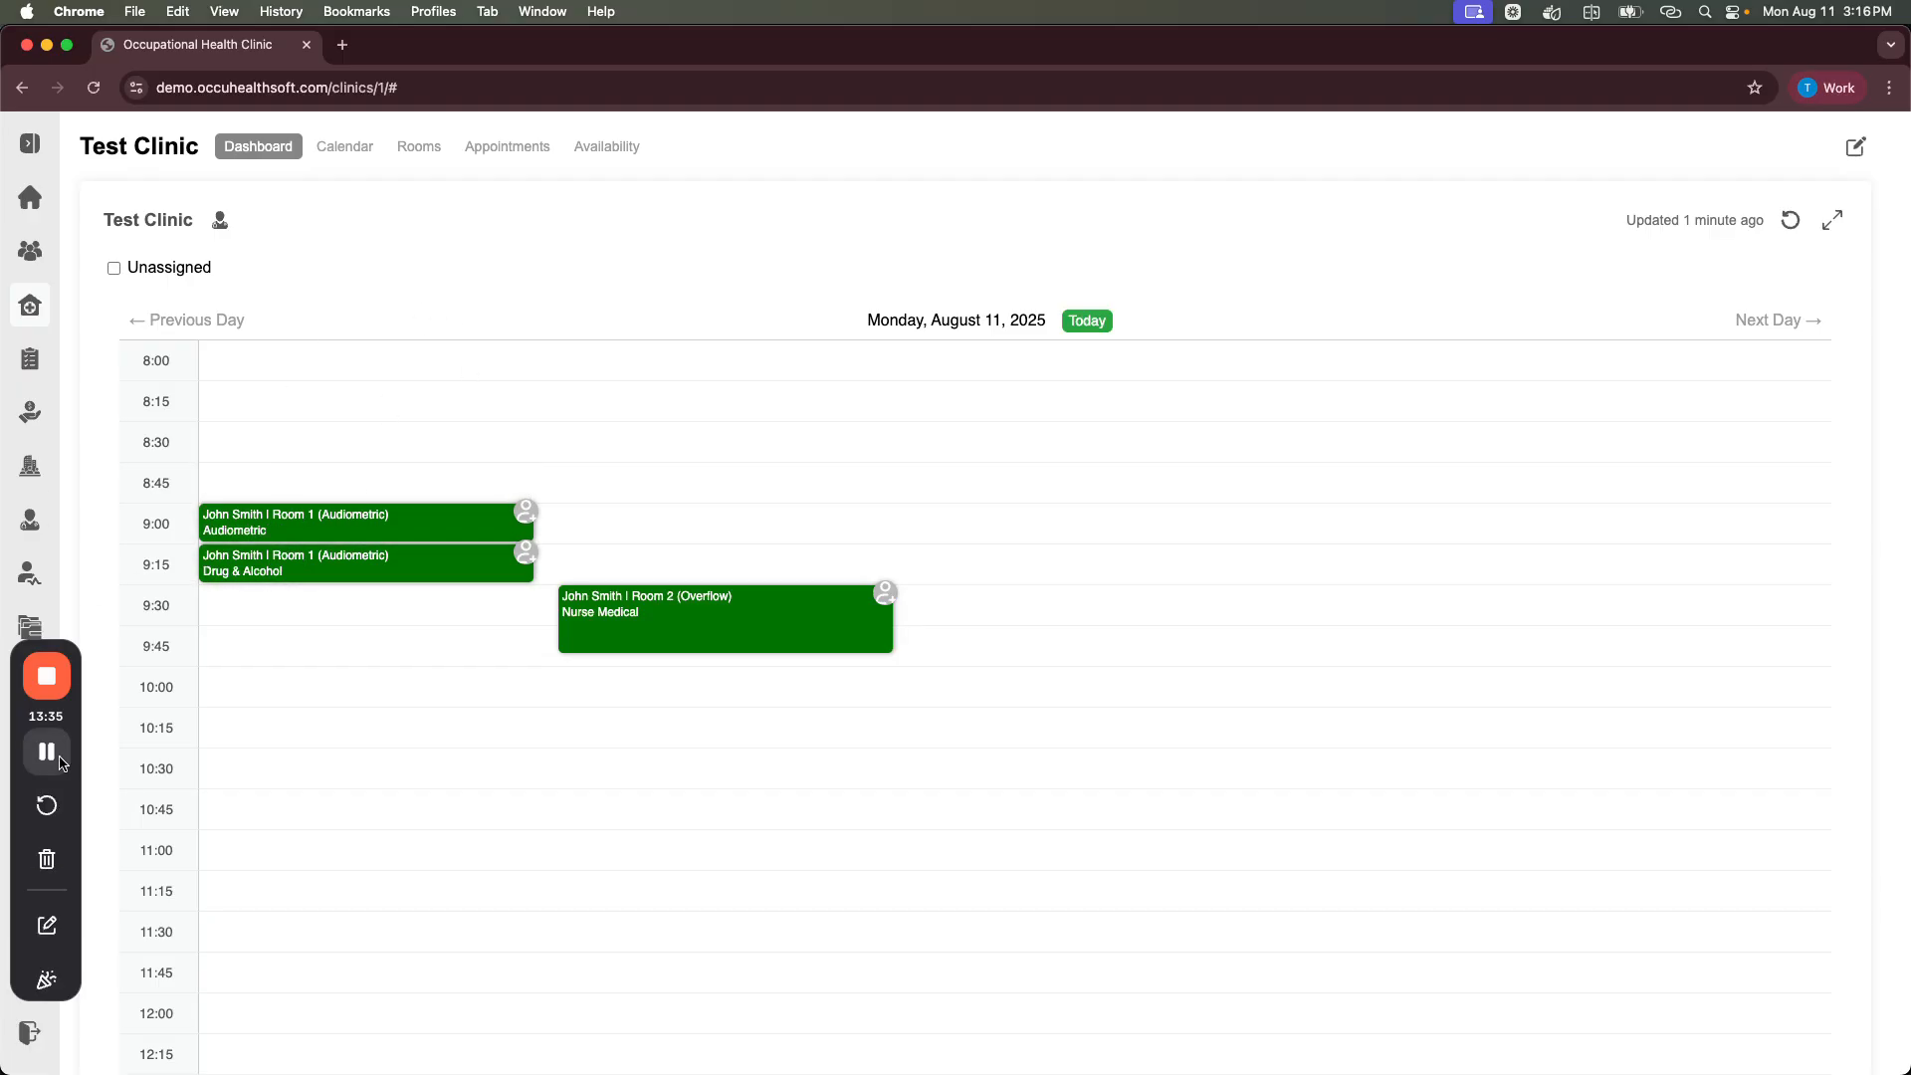
left_click(30, 143)
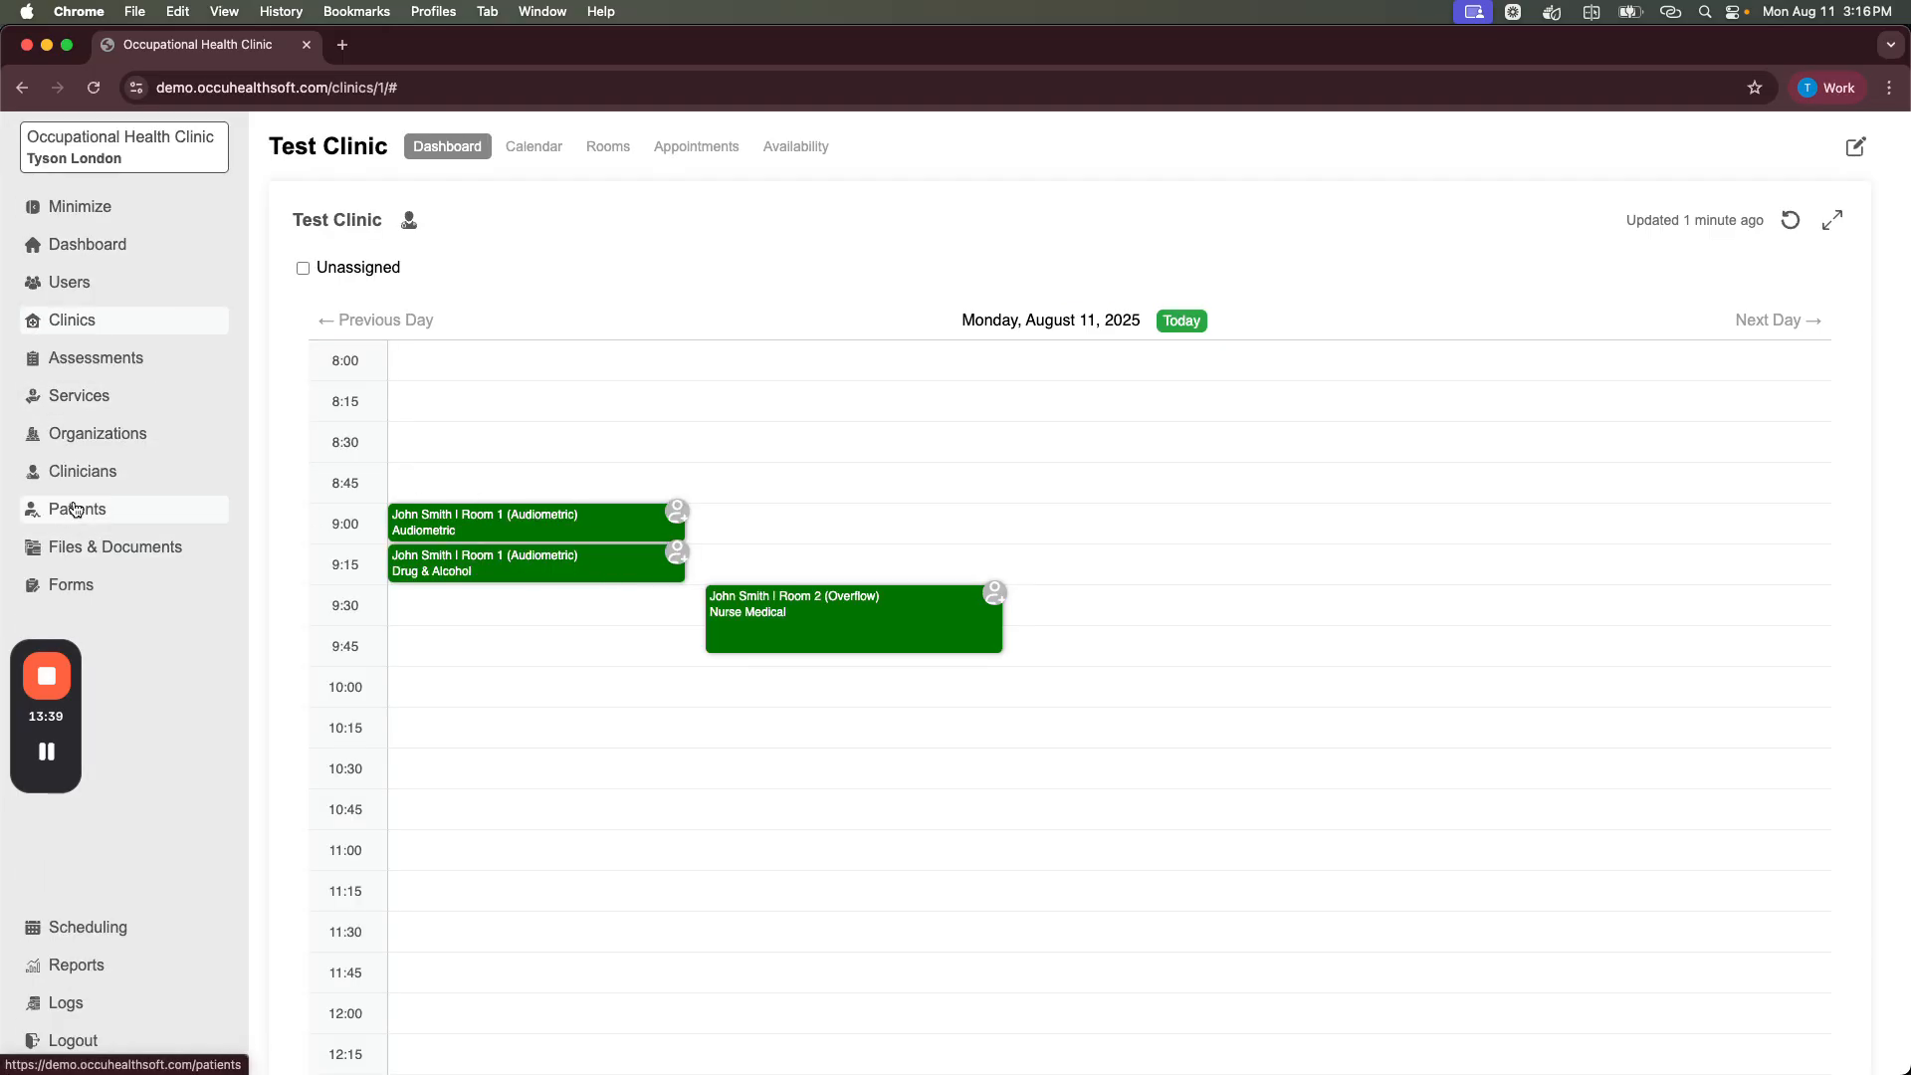
Step: Add the organization 'Acme Inc.' with contact fields left blank, confirm it, and open its page
left_click(72, 433)
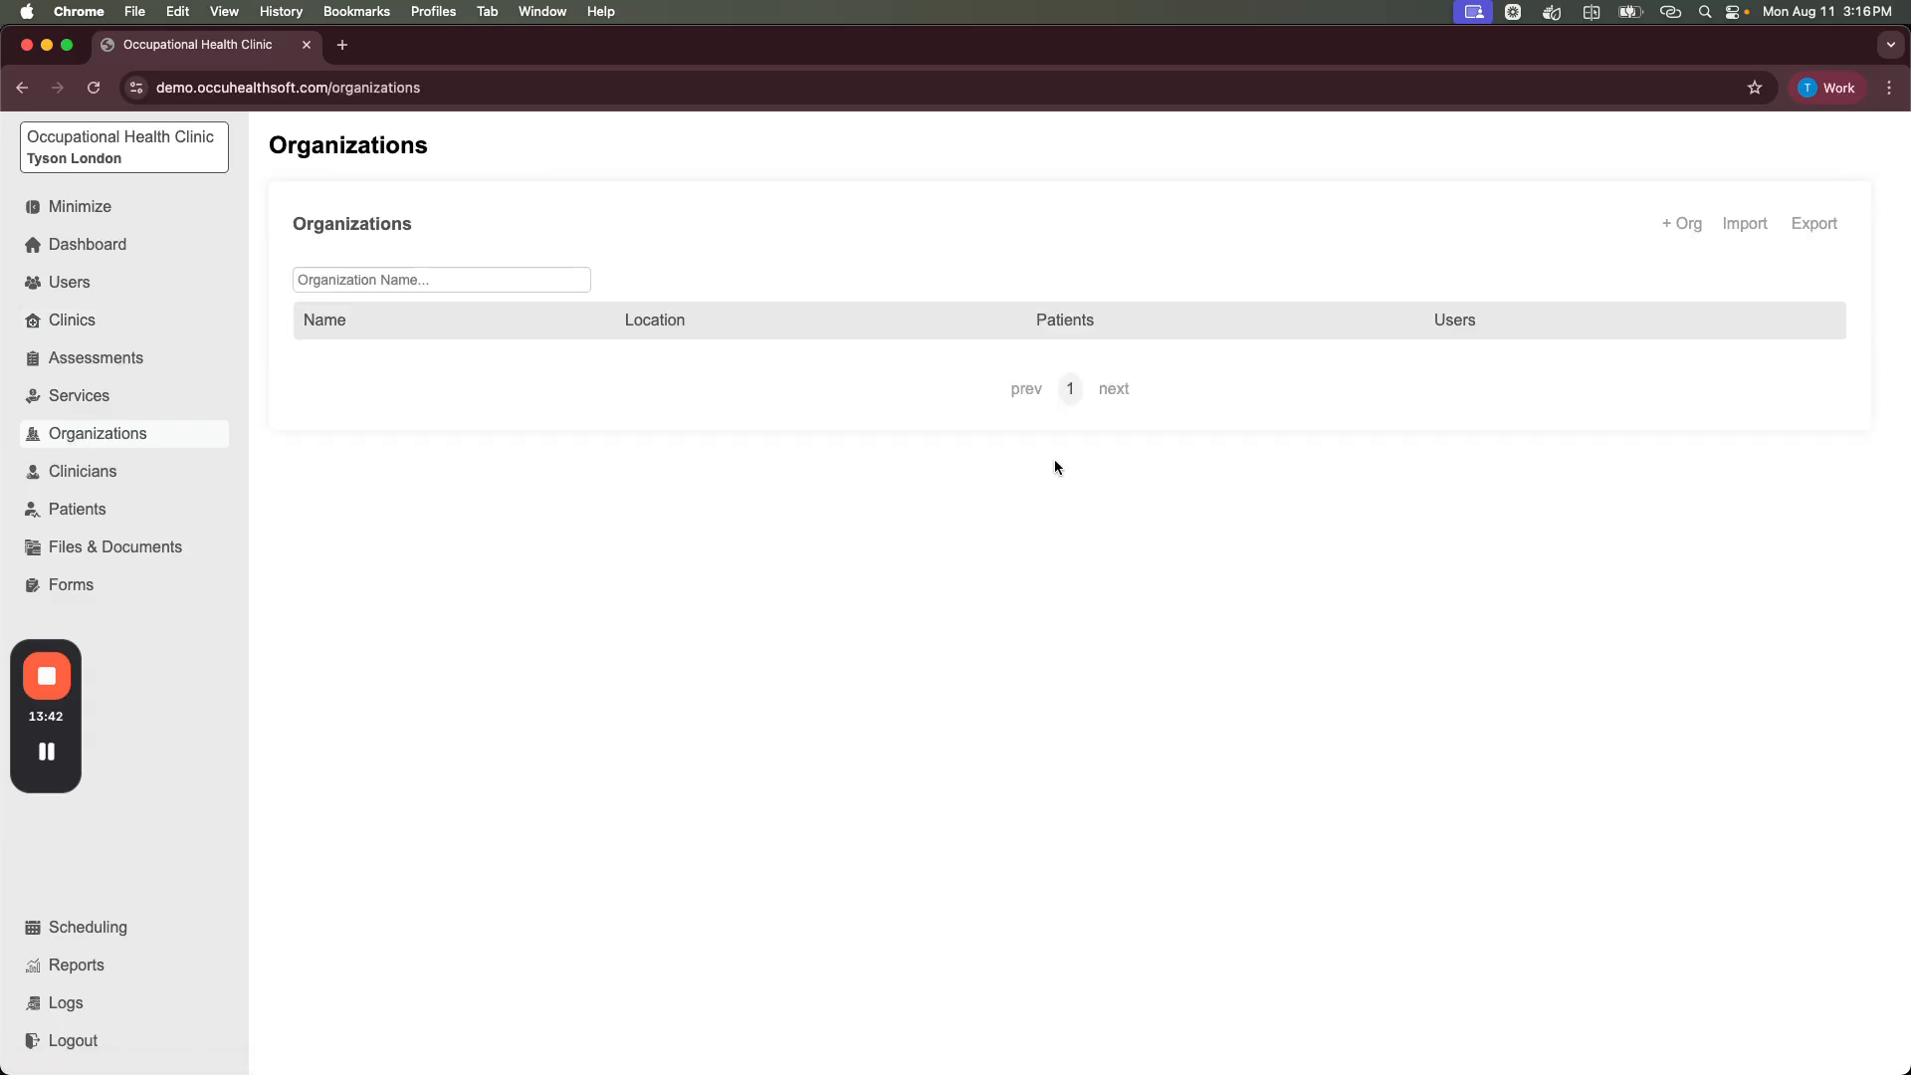
left_click(1691, 225)
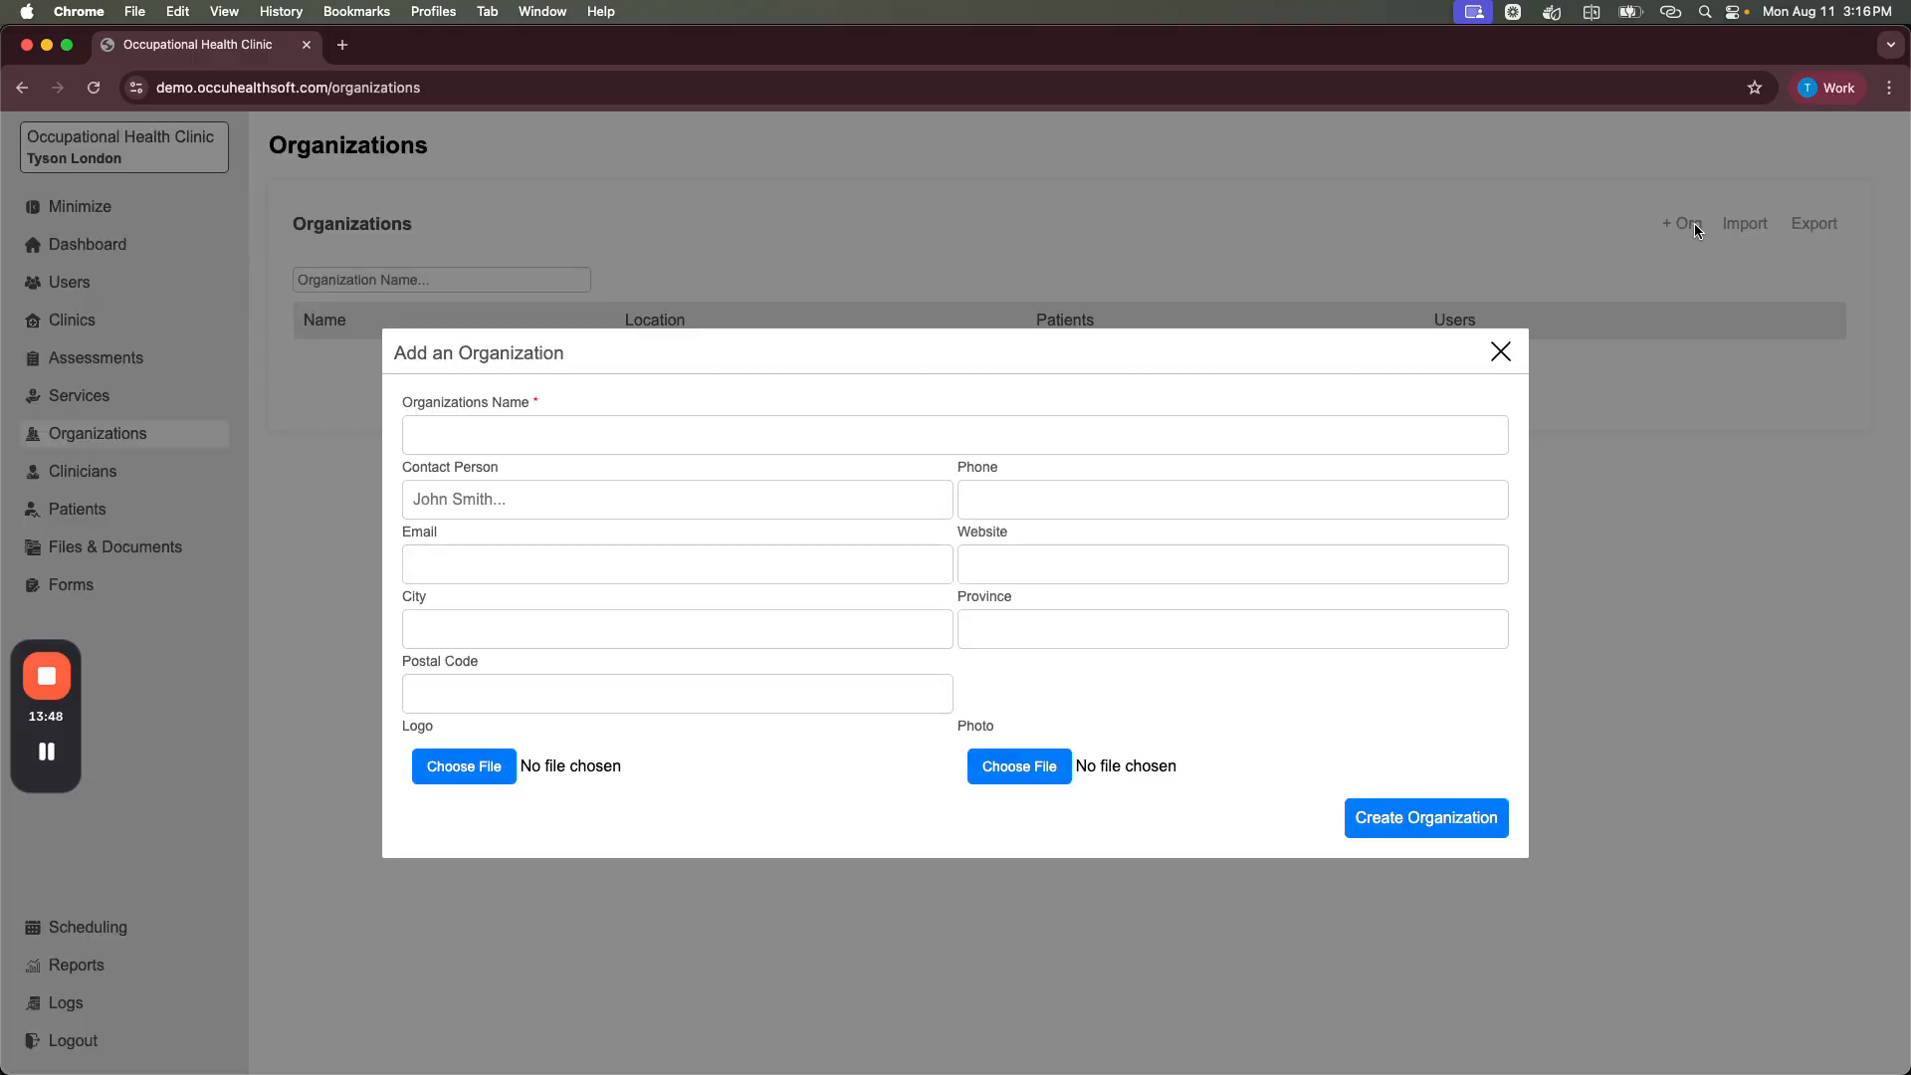
left_click(802, 435)
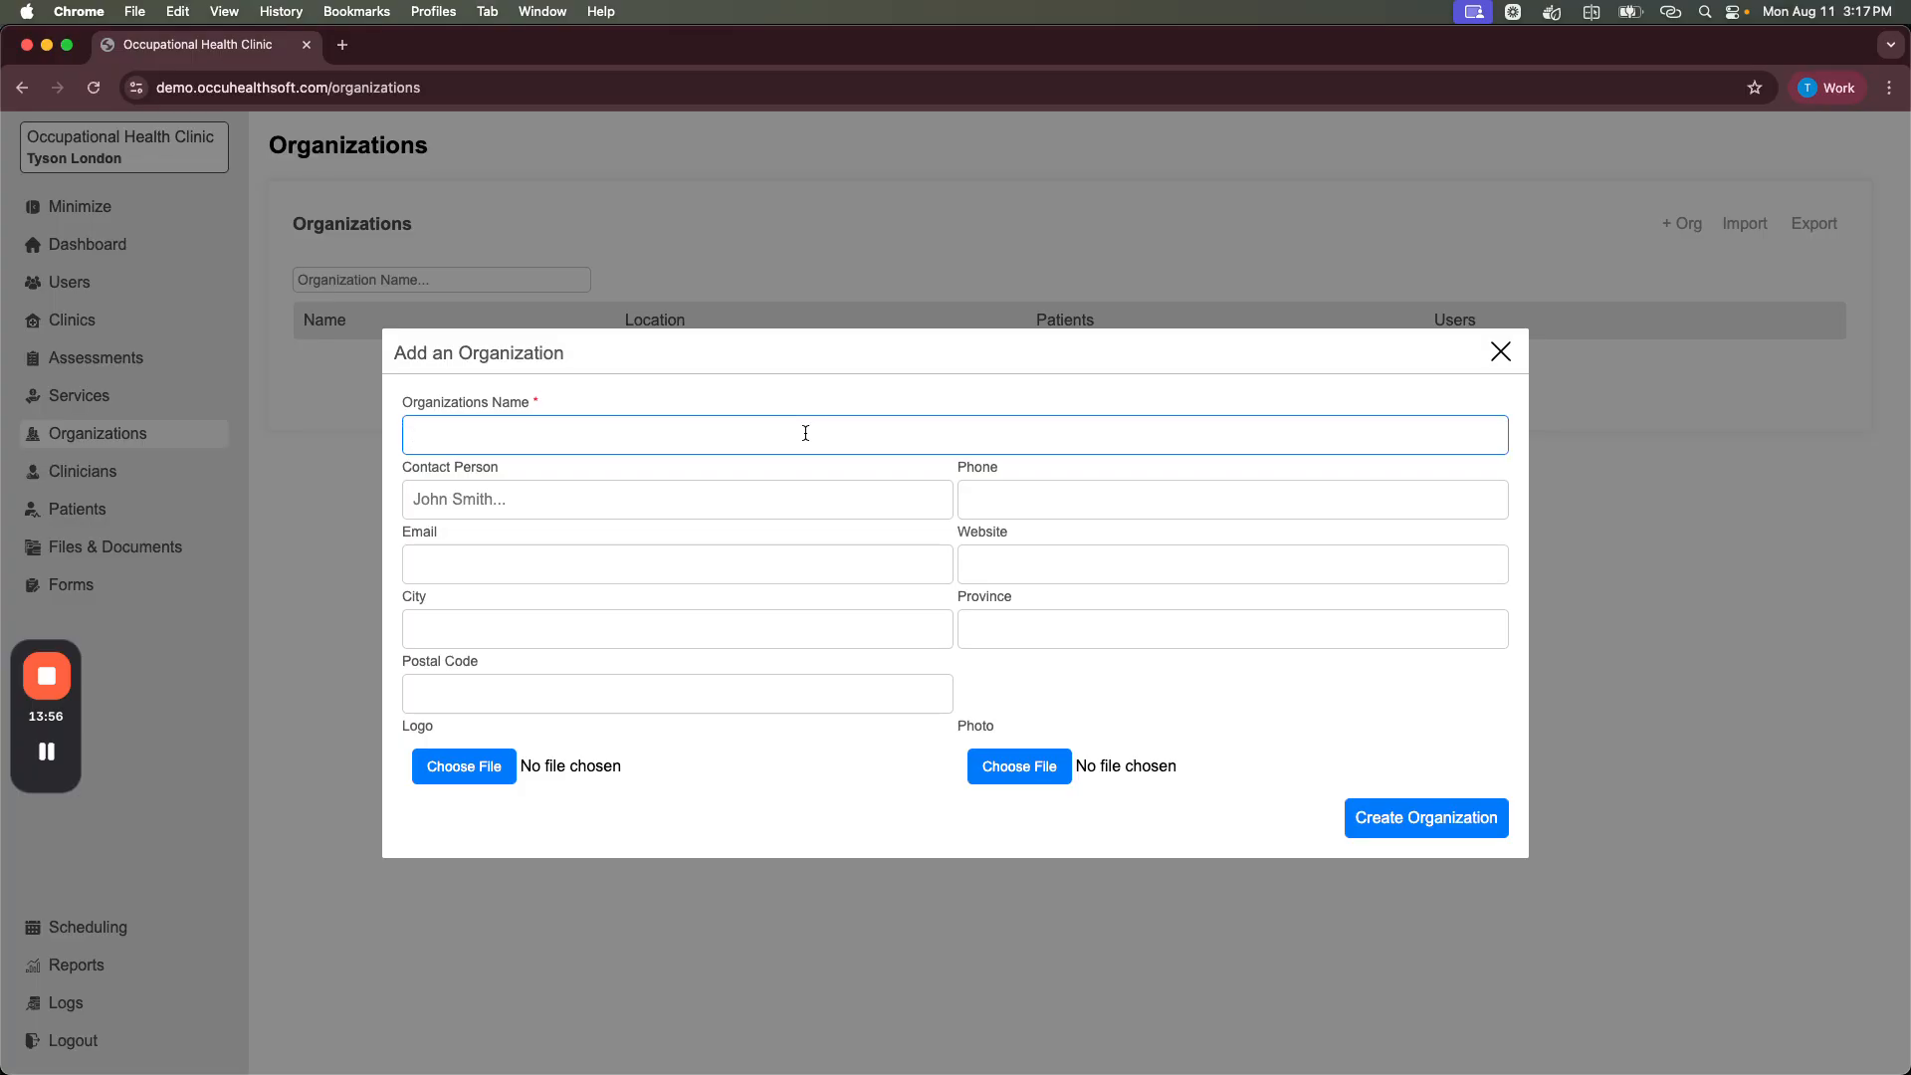
type("Acme Inc.")
left_click(545, 499)
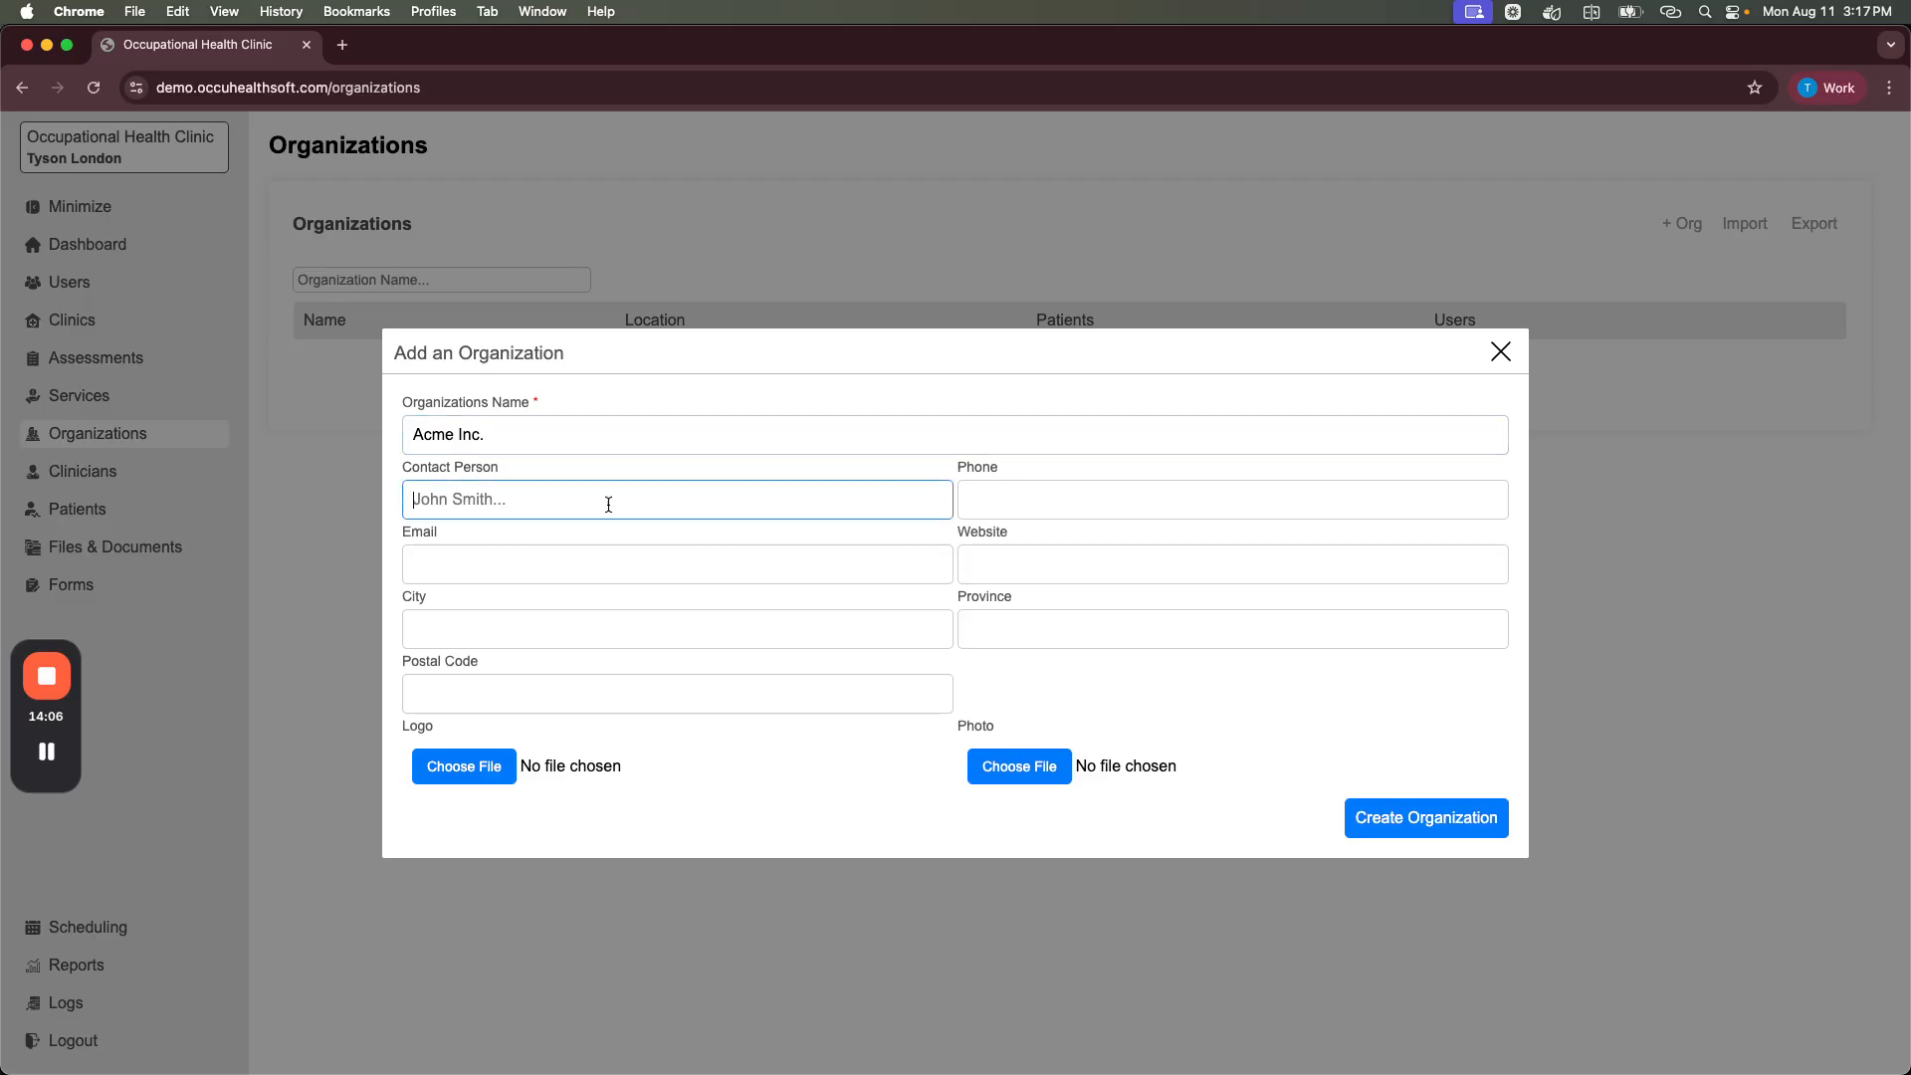
left_click(1064, 515)
left_click(882, 579)
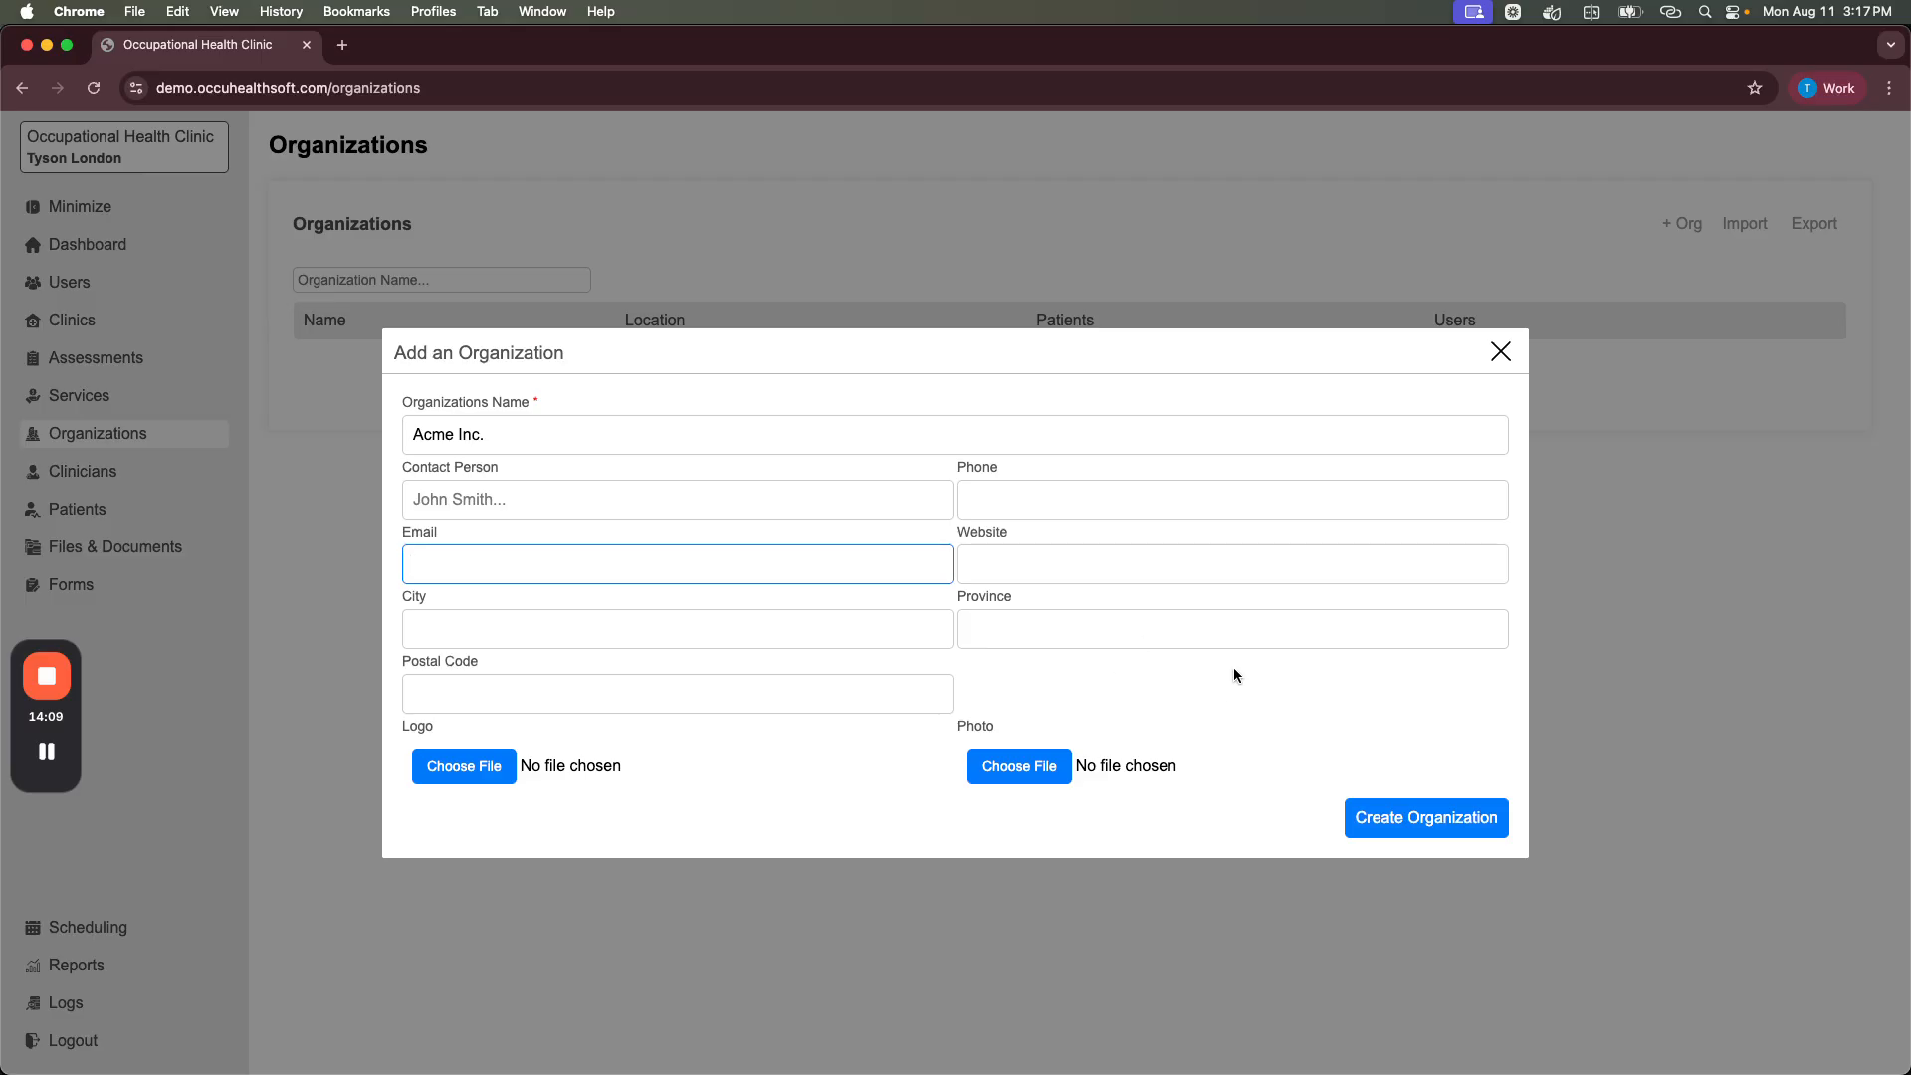
left_click(1425, 818)
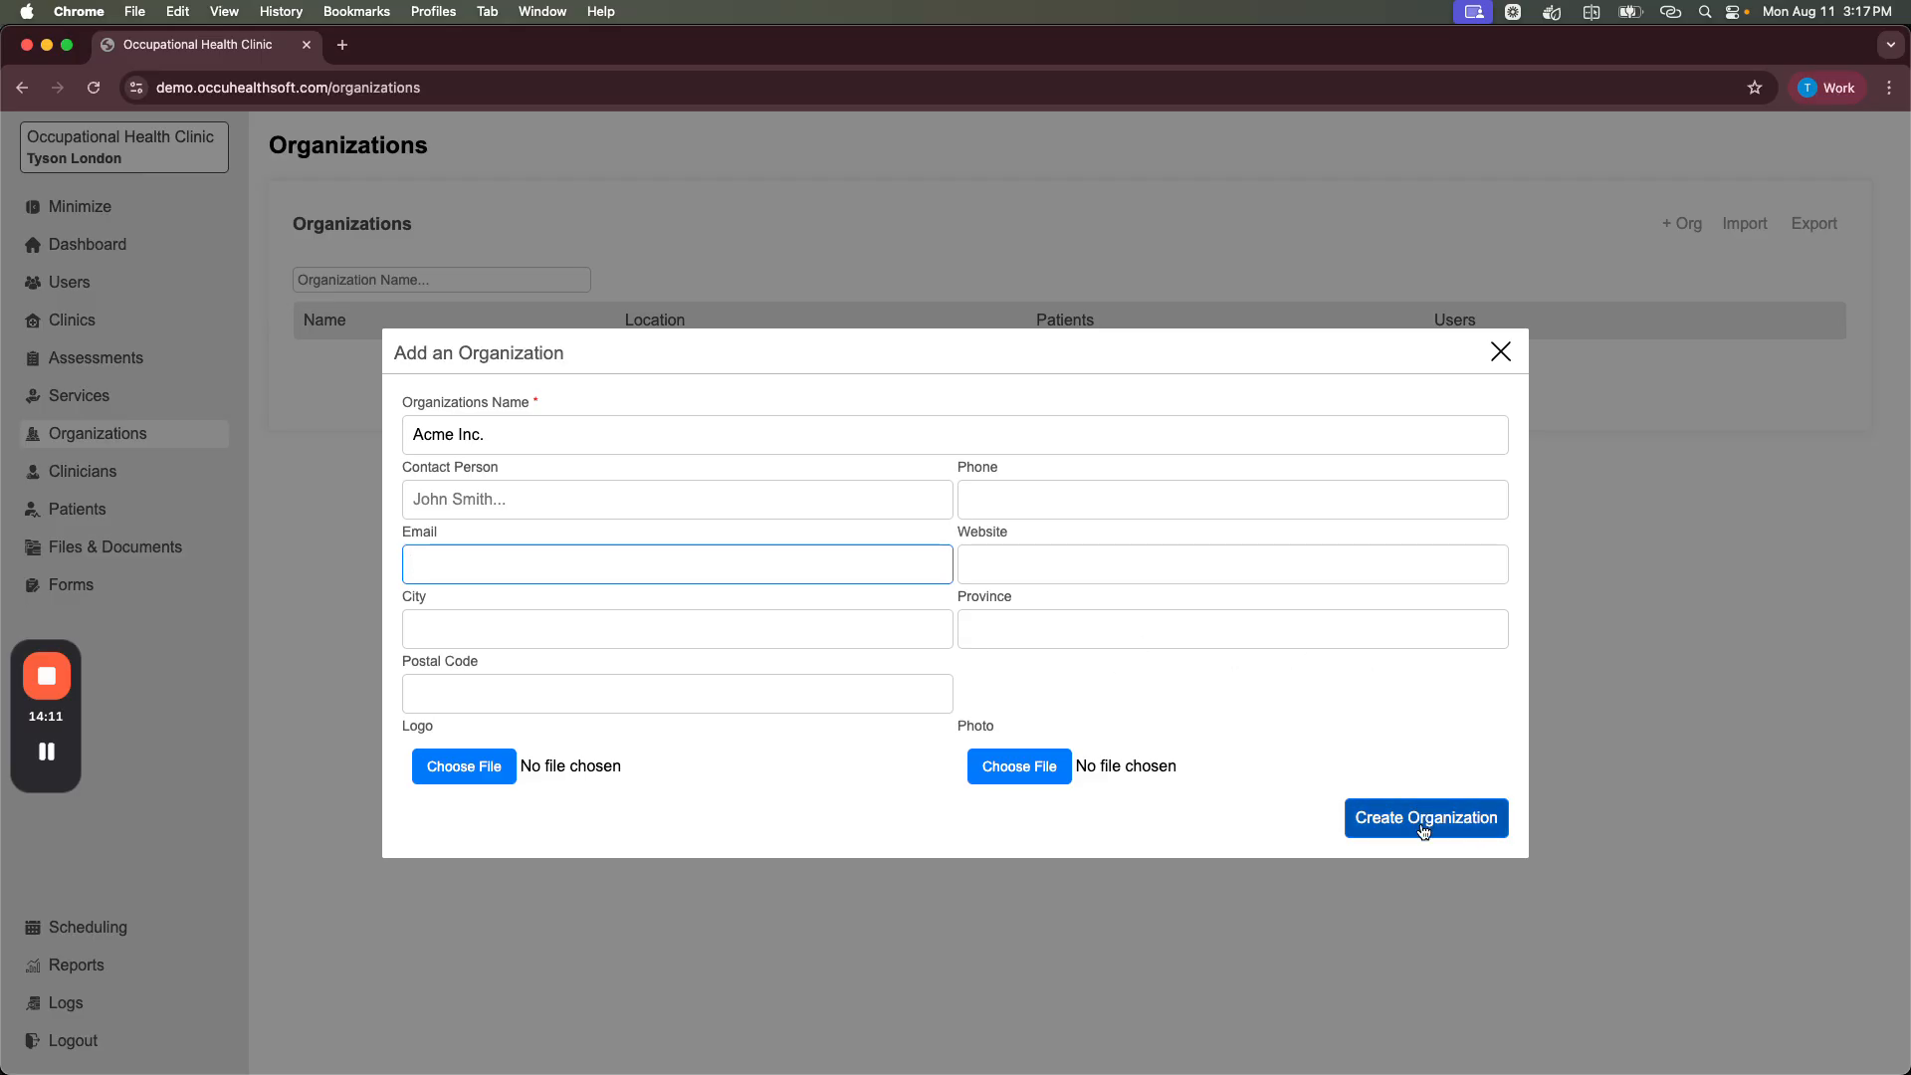
left_click(1128, 219)
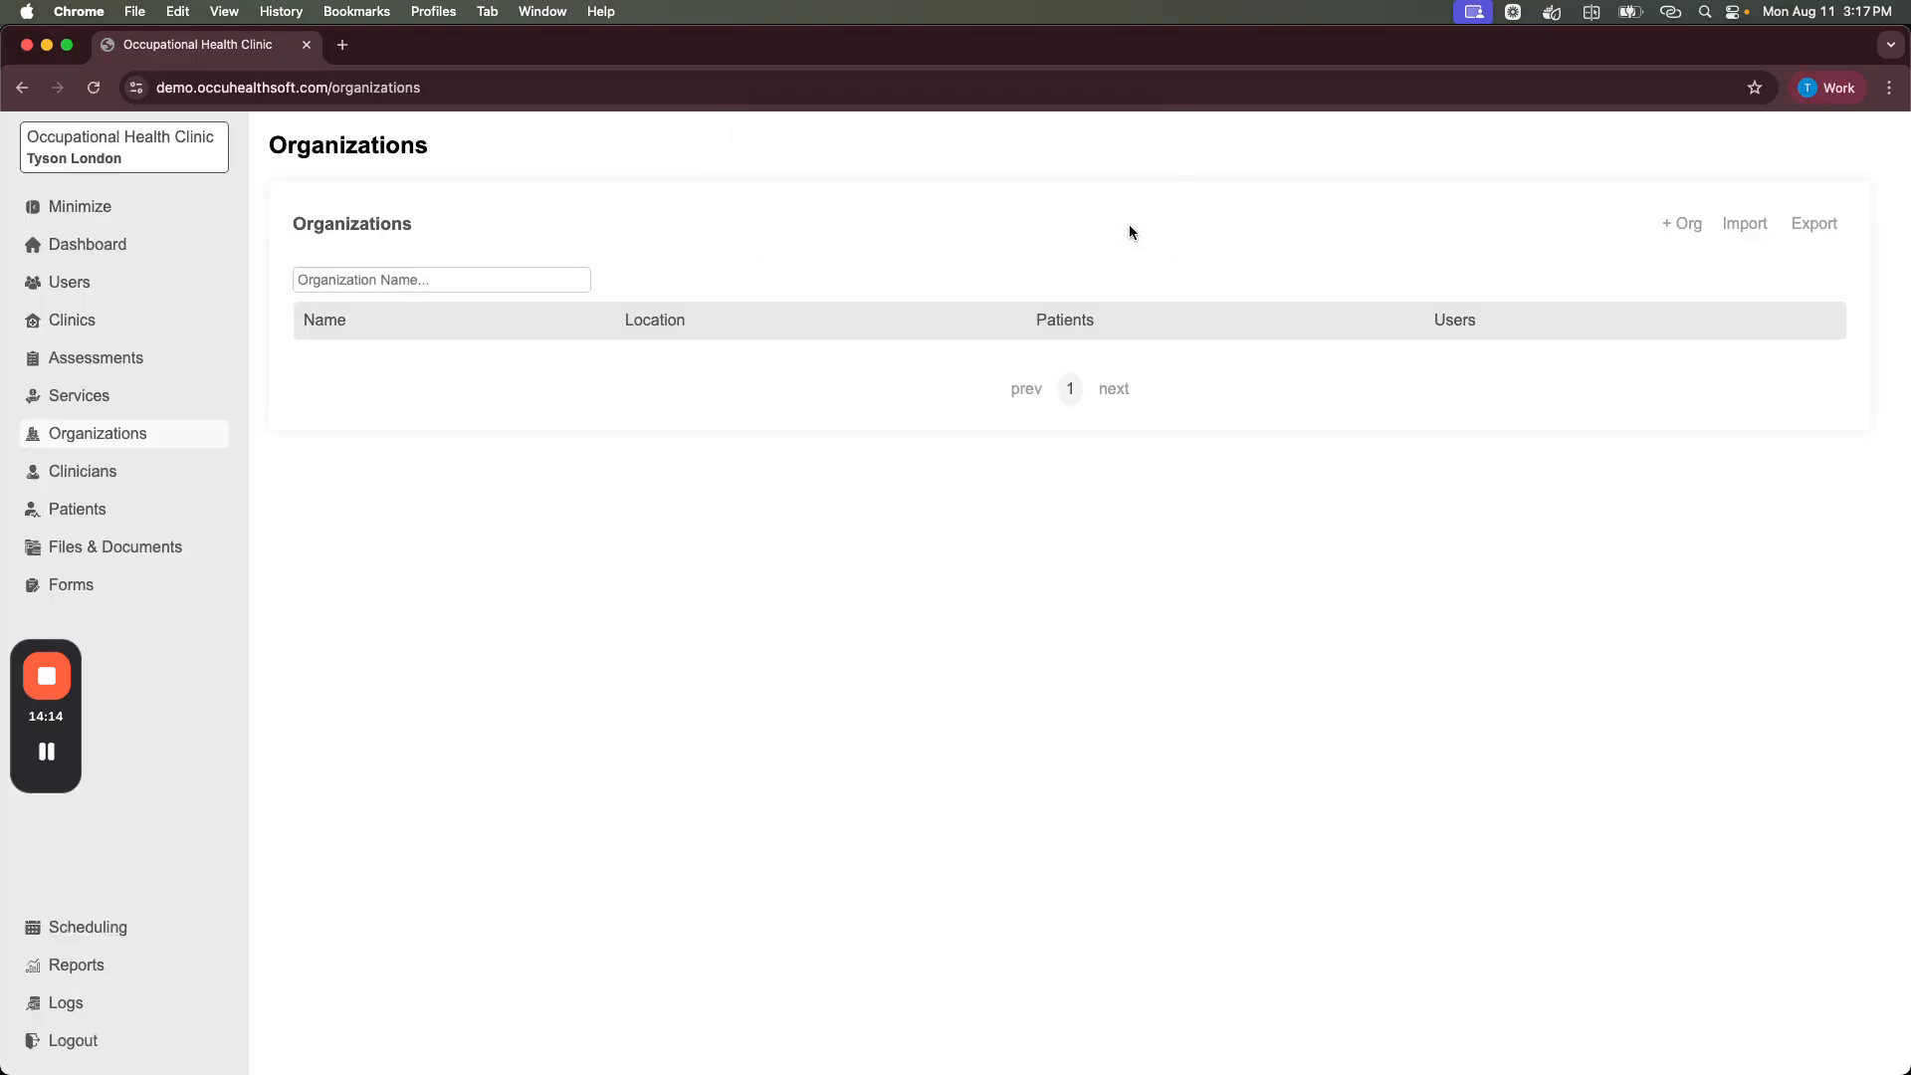
left_click(337, 360)
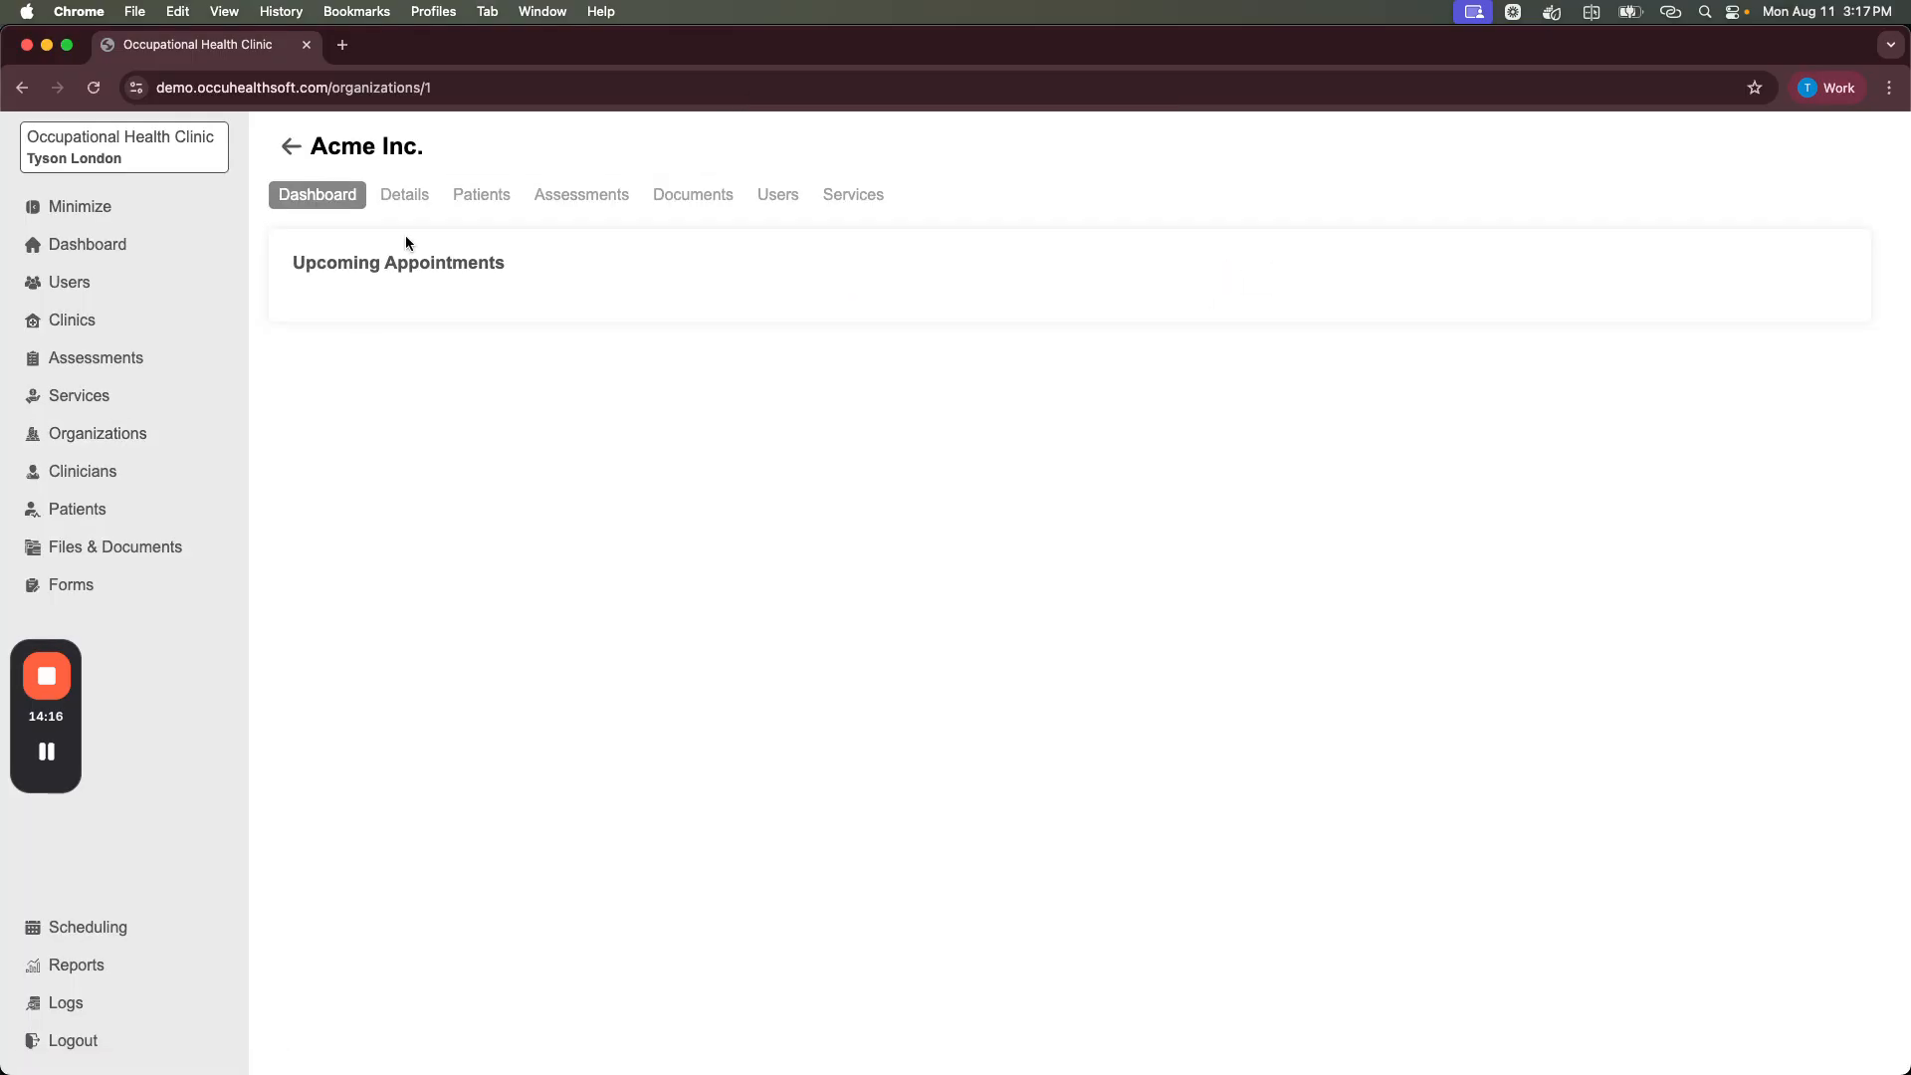
Step: From Acme Inc.'s Patients tab, create a patient record with the patient's first and last name
left_click(462, 200)
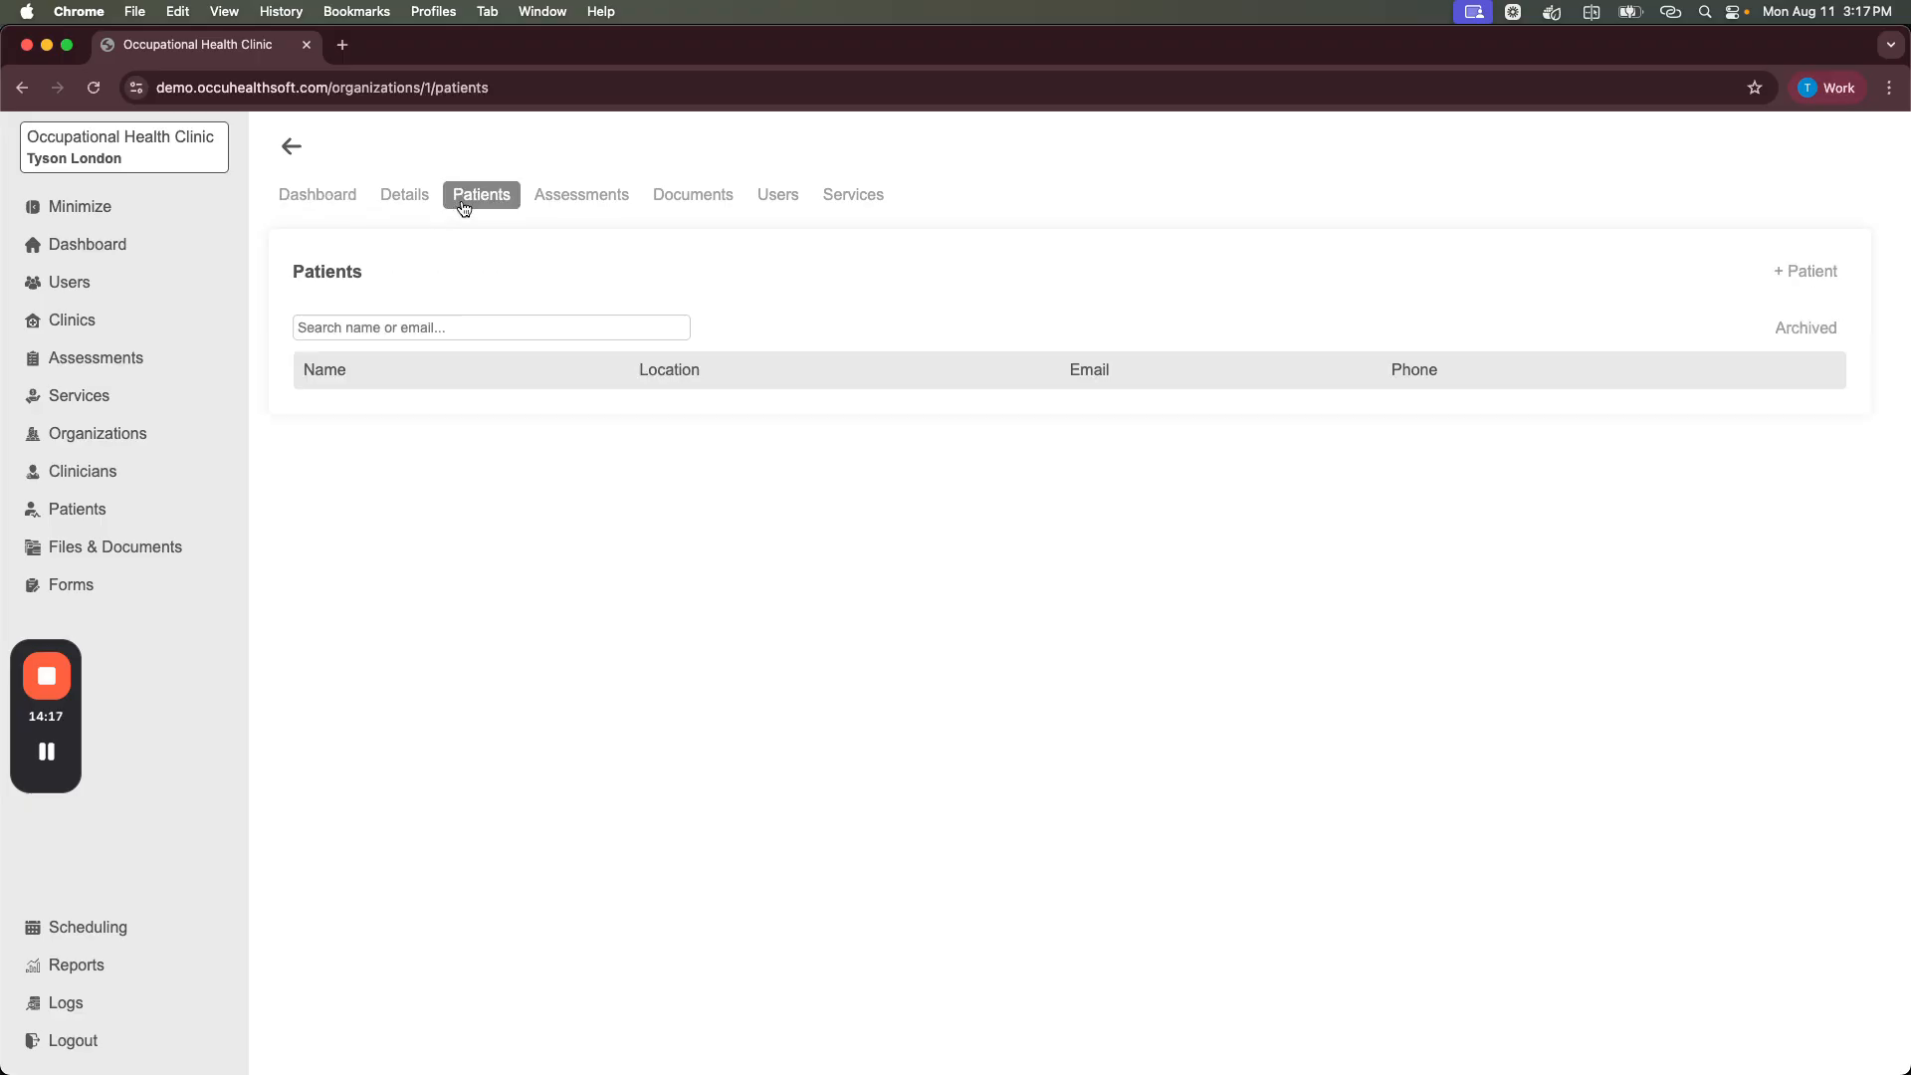
left_click(1817, 274)
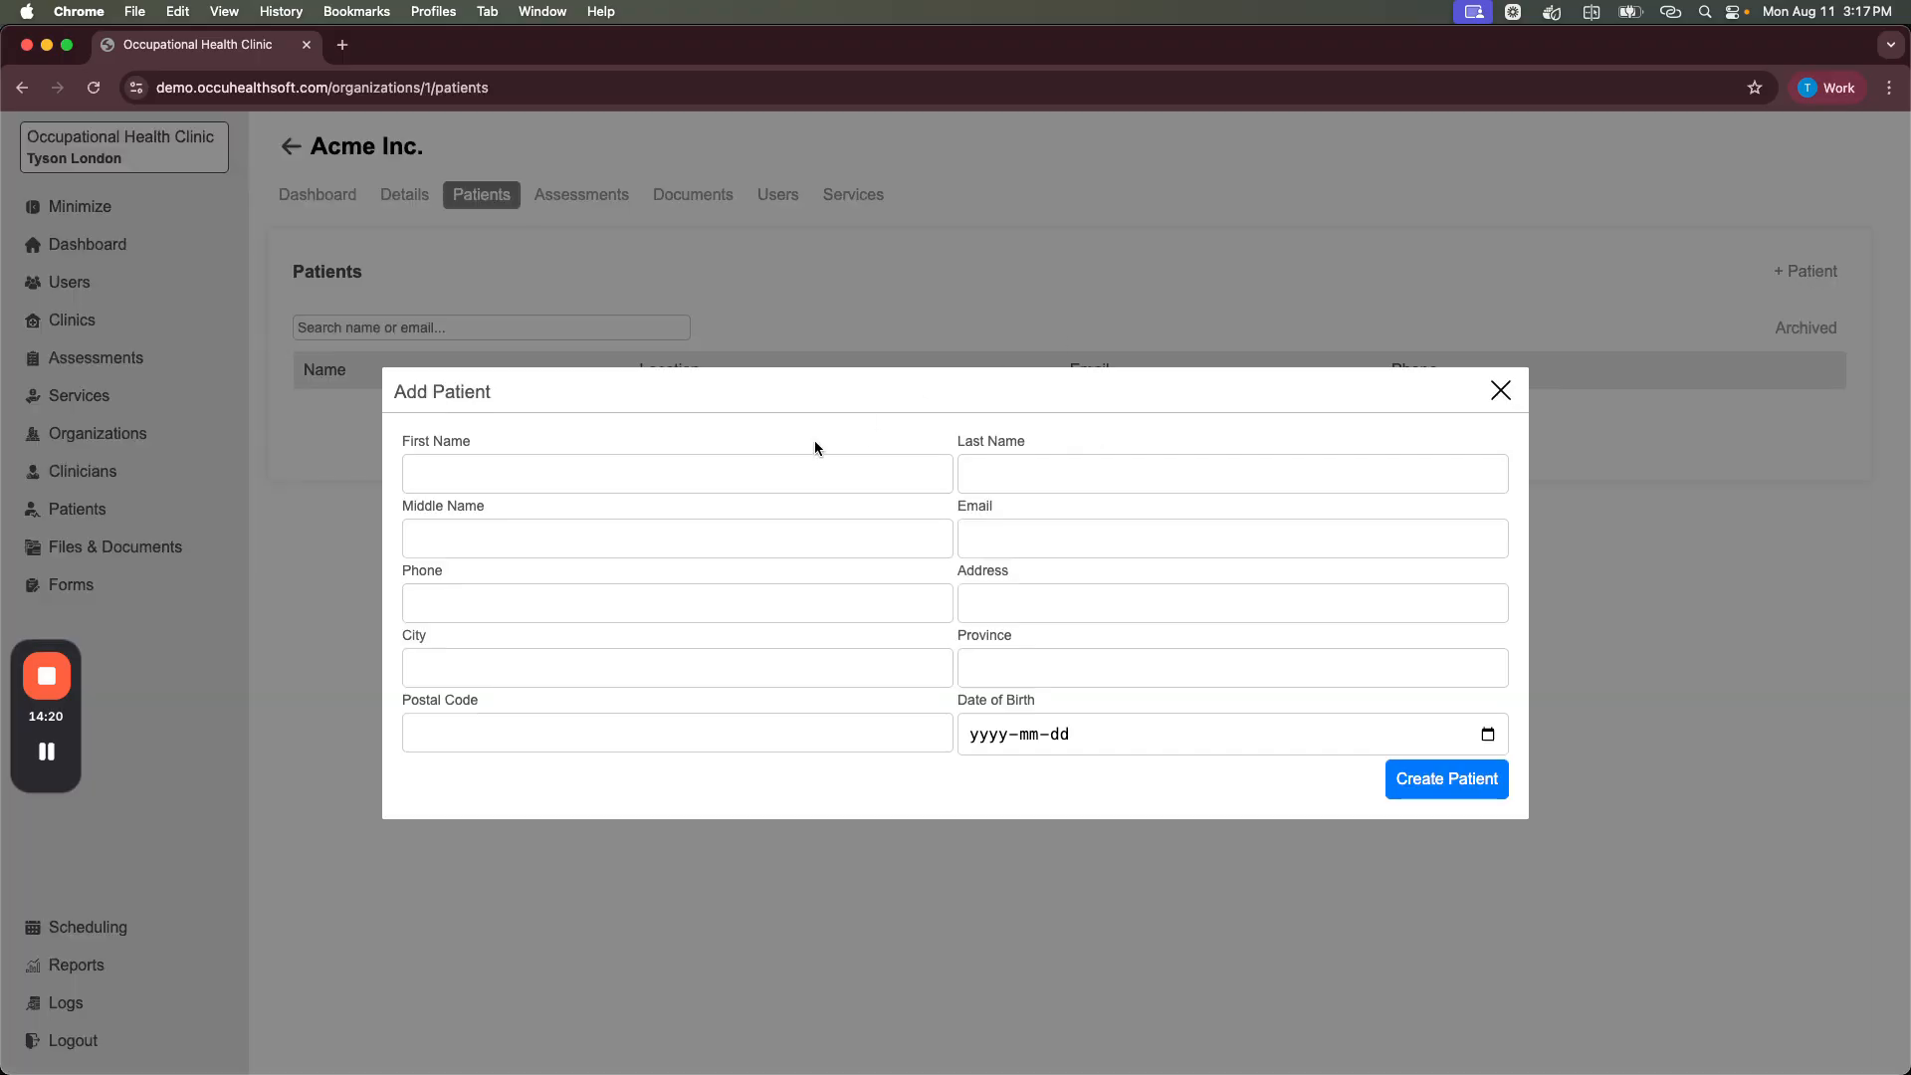
left_click(724, 466)
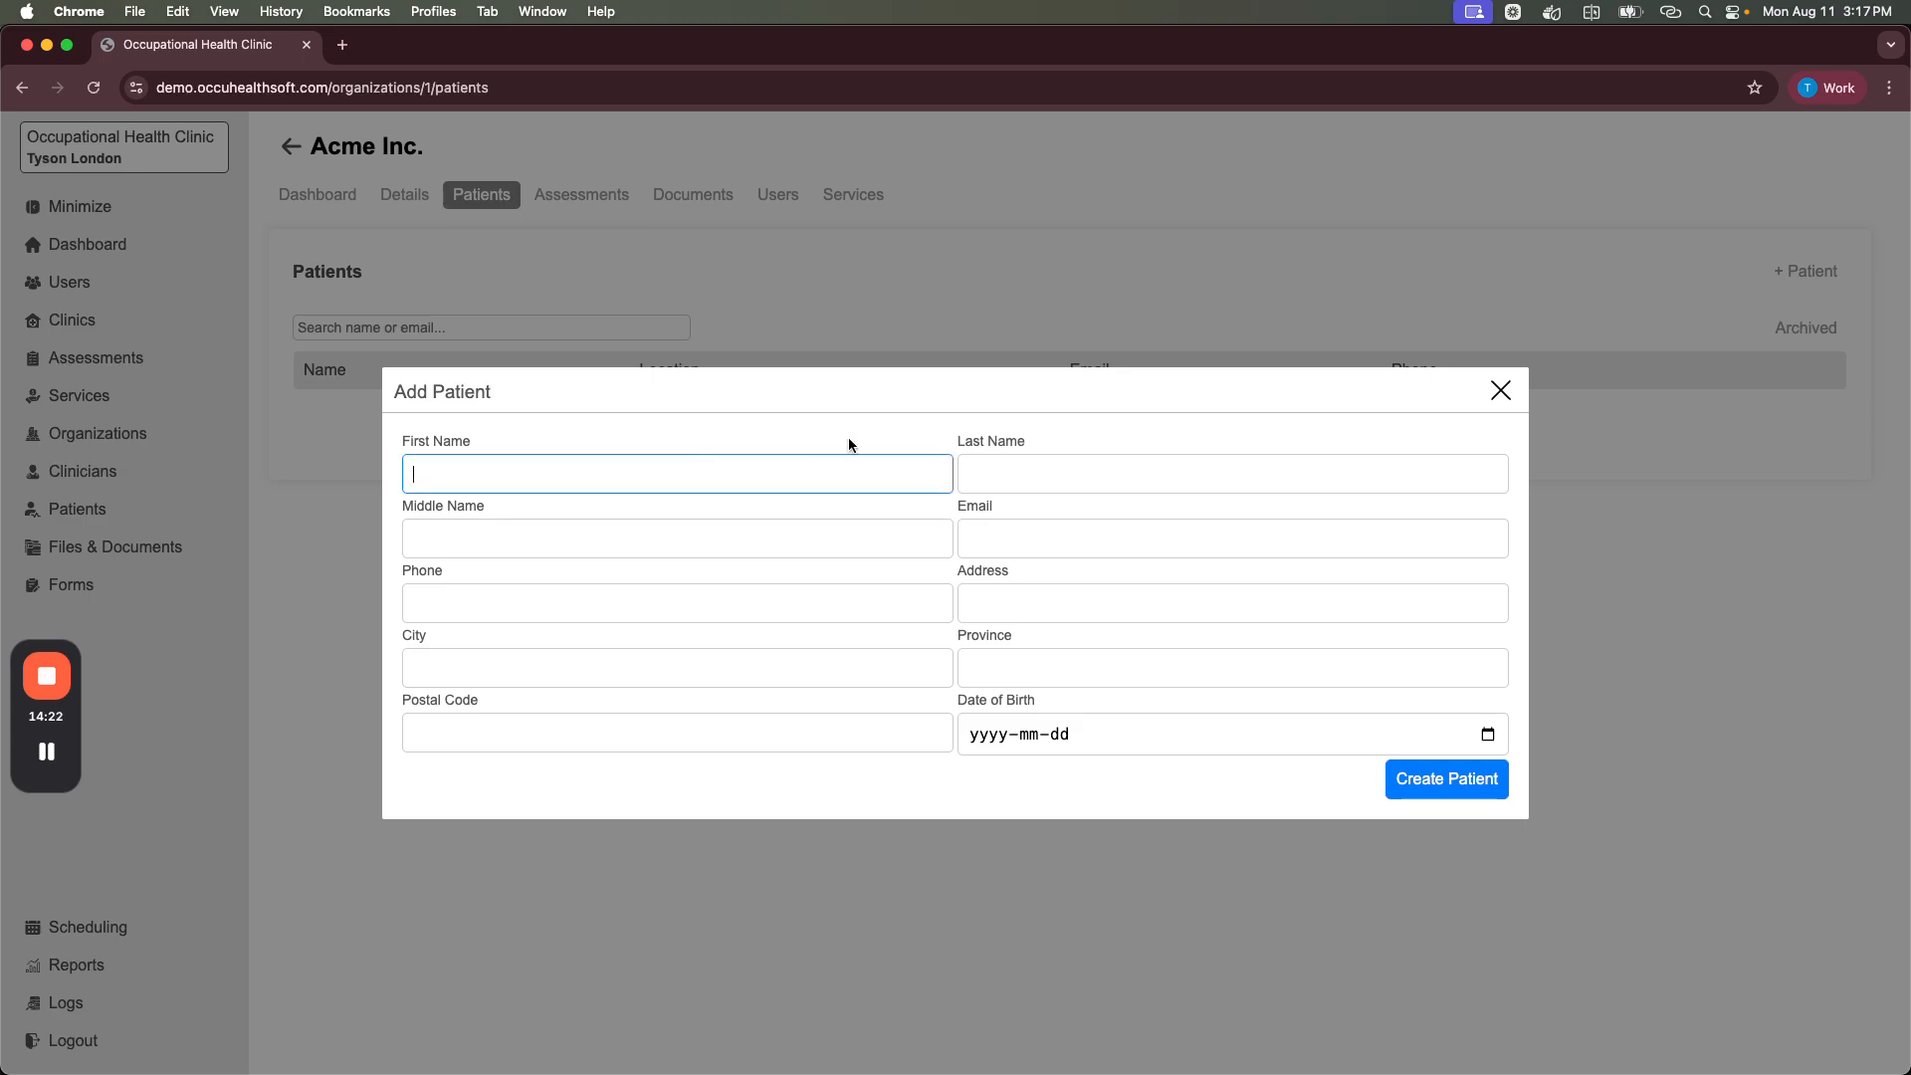
type("Jane")
key("Tab")
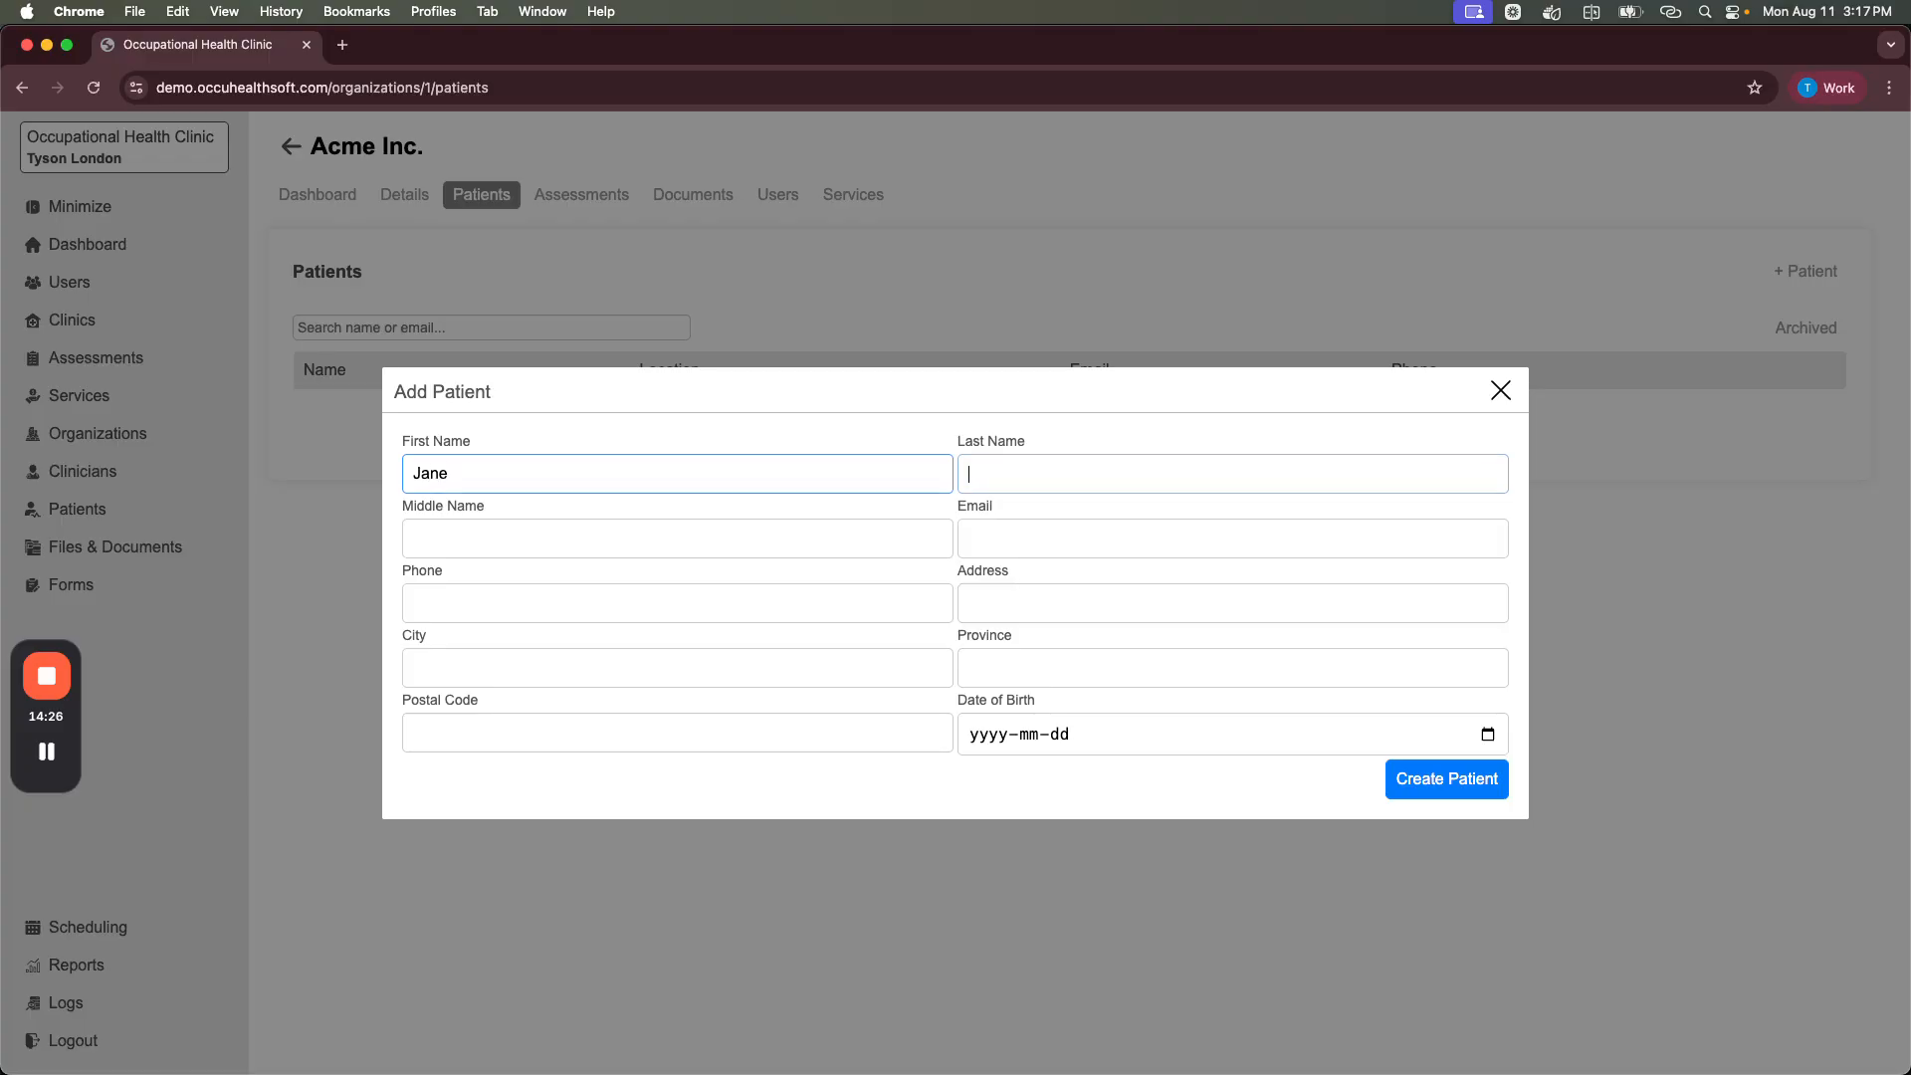
type("Smith")
left_click(1447, 777)
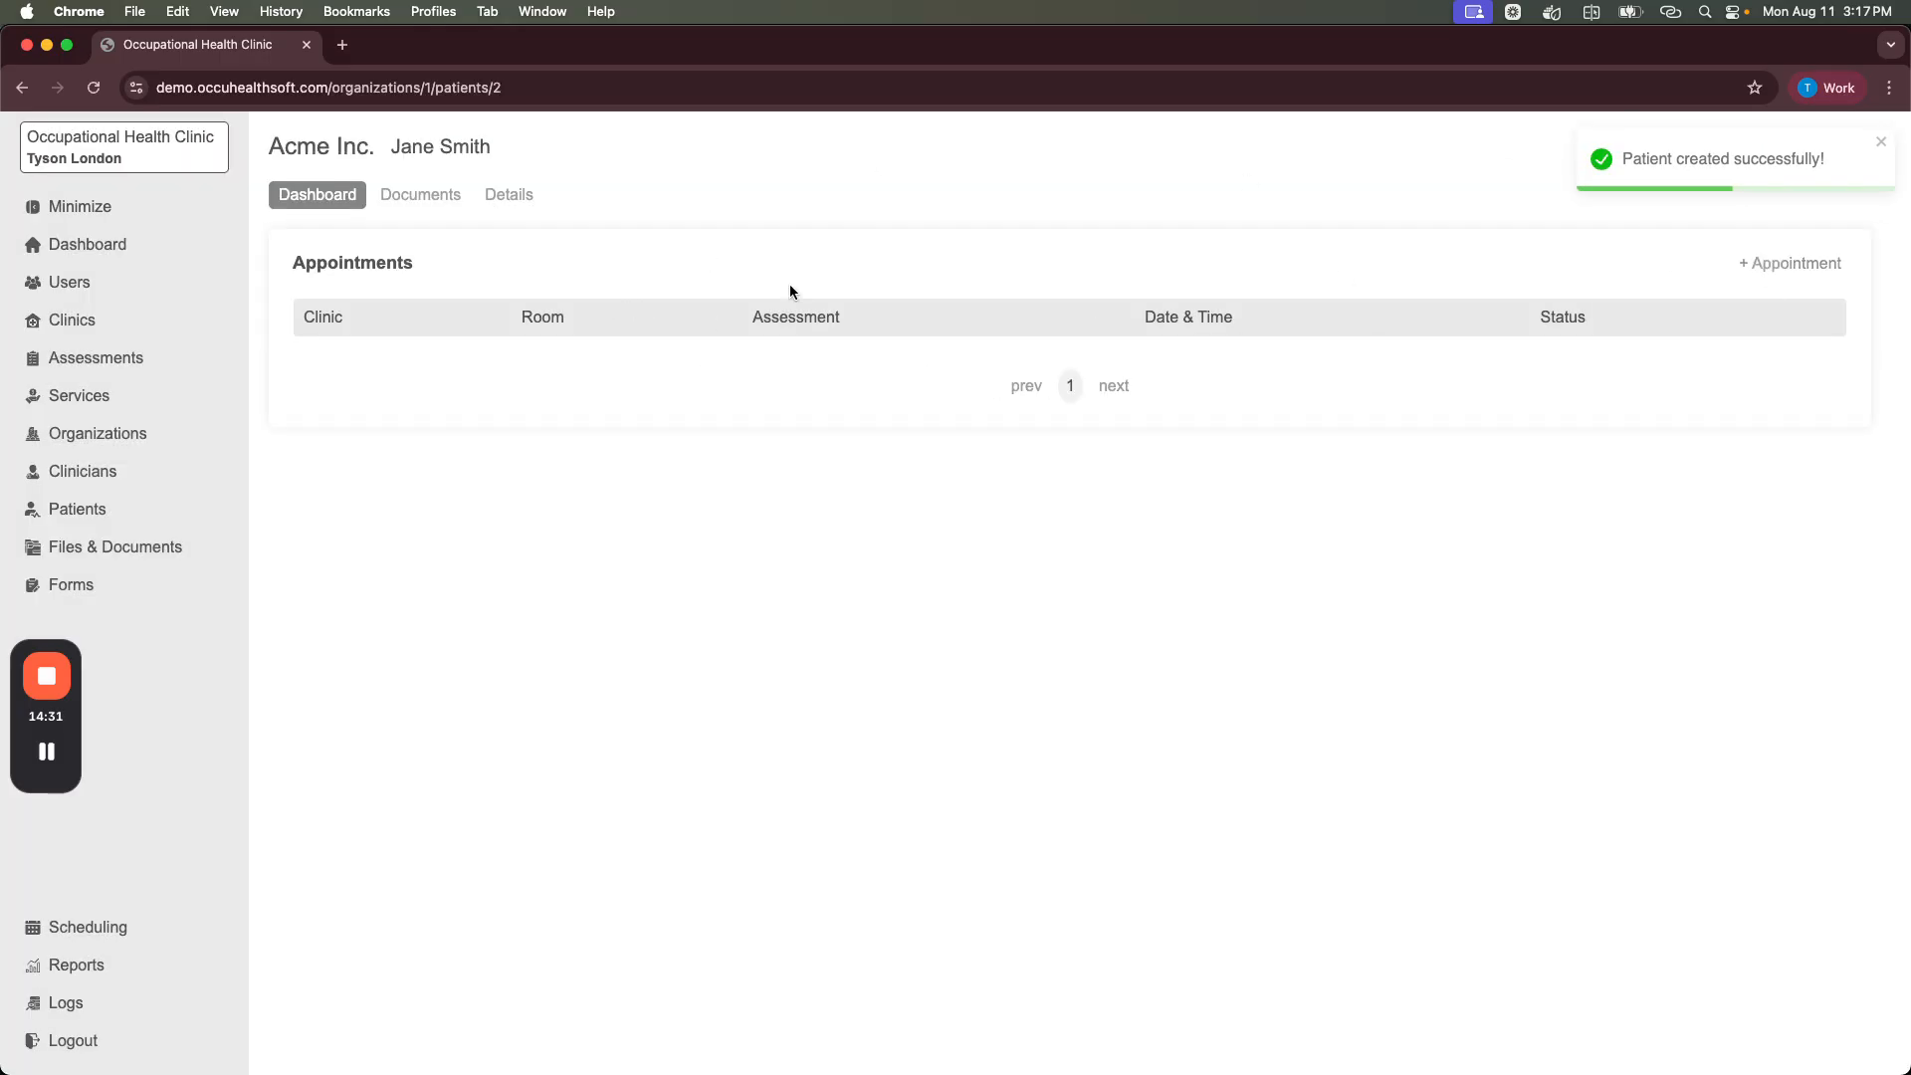
Step: Book an Audiometric appointment at Test Clinic, Room 1, 10:00 AM on August 11, 2025
left_click(1797, 265)
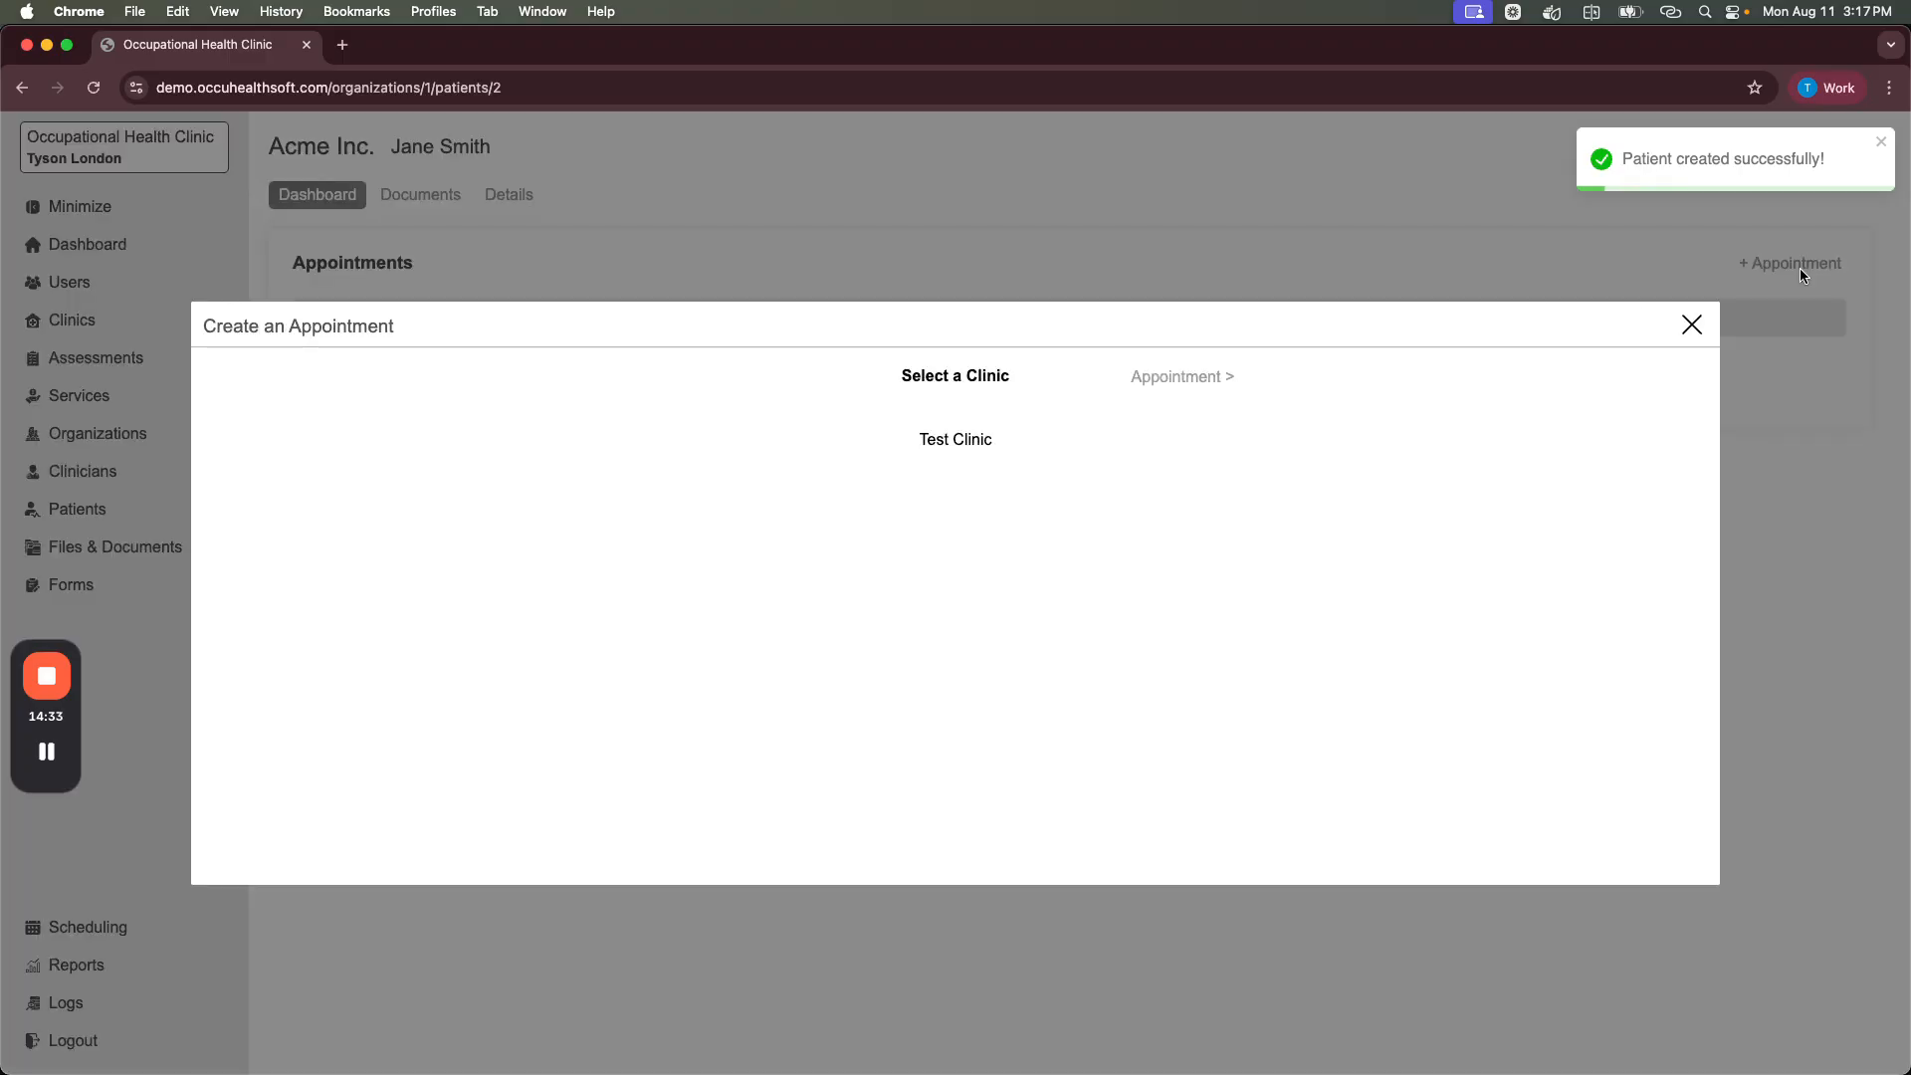
left_click(965, 440)
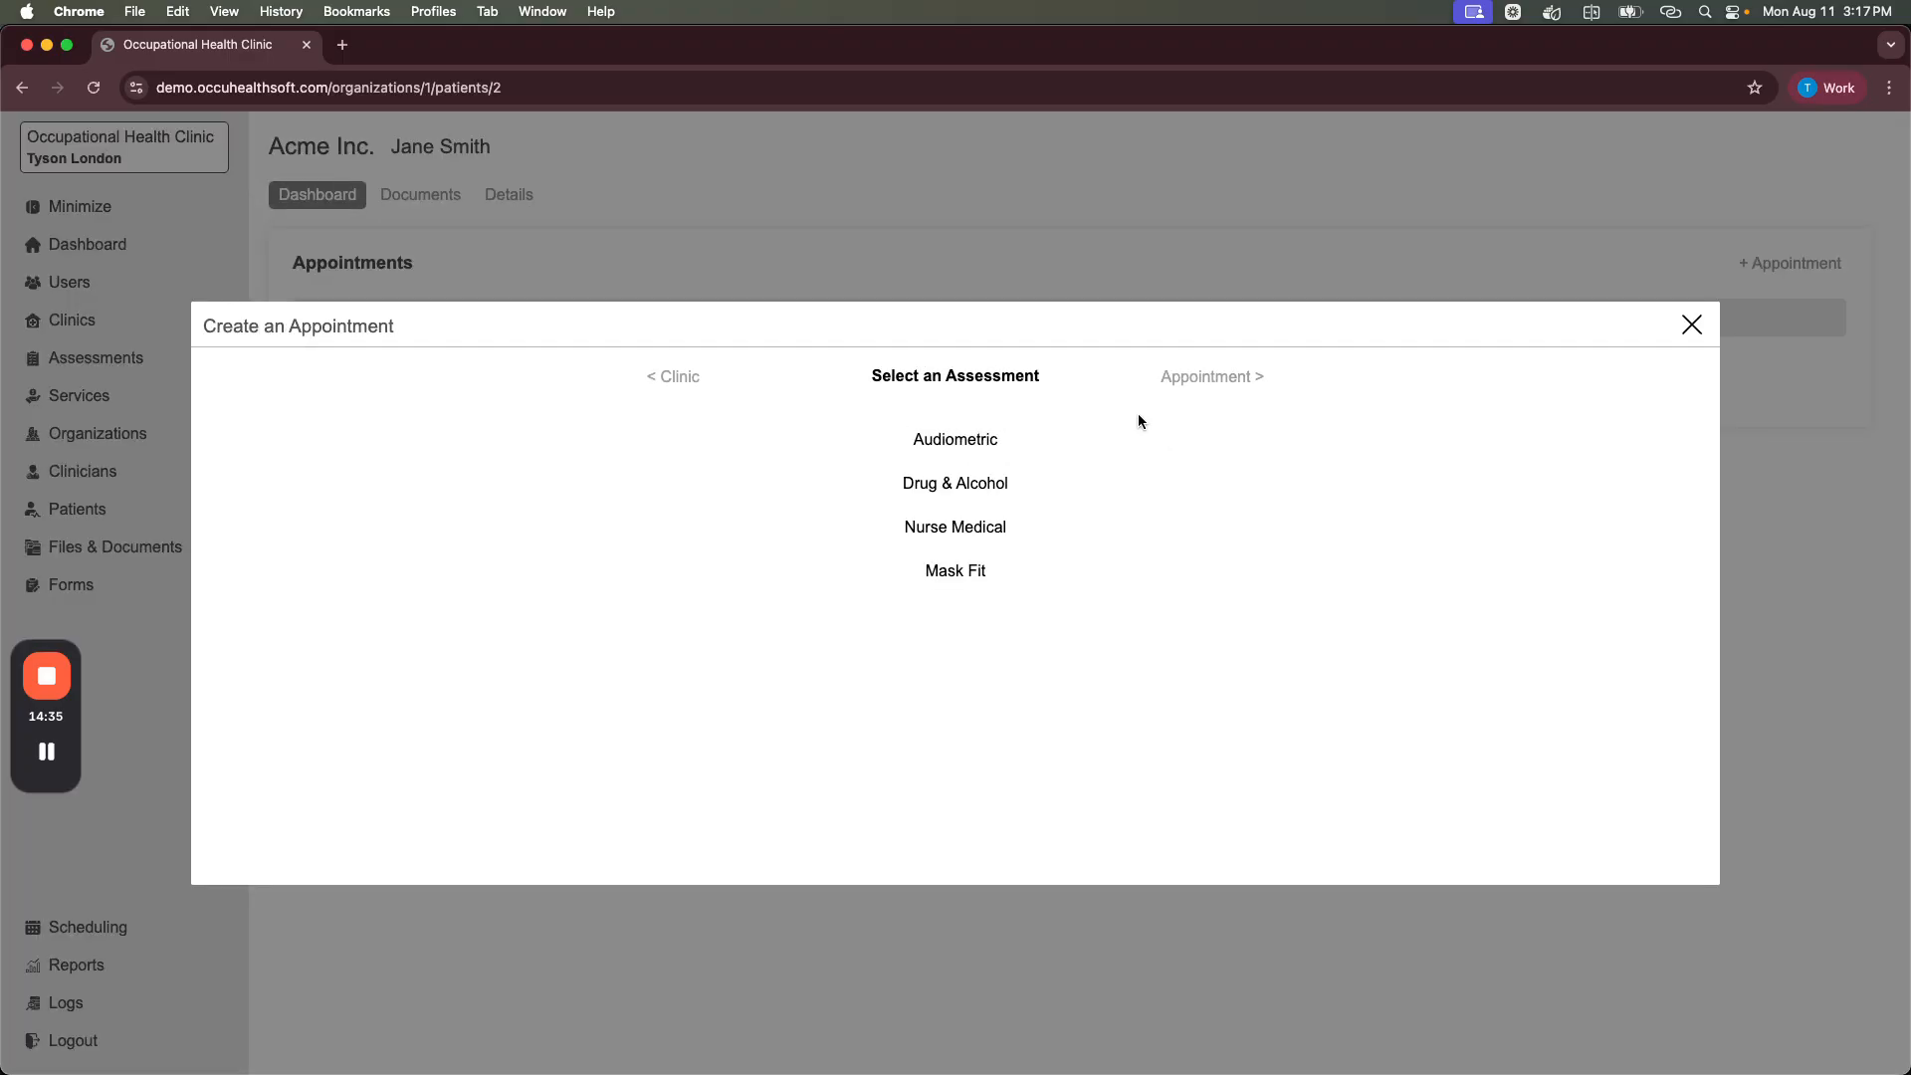
left_click(1204, 376)
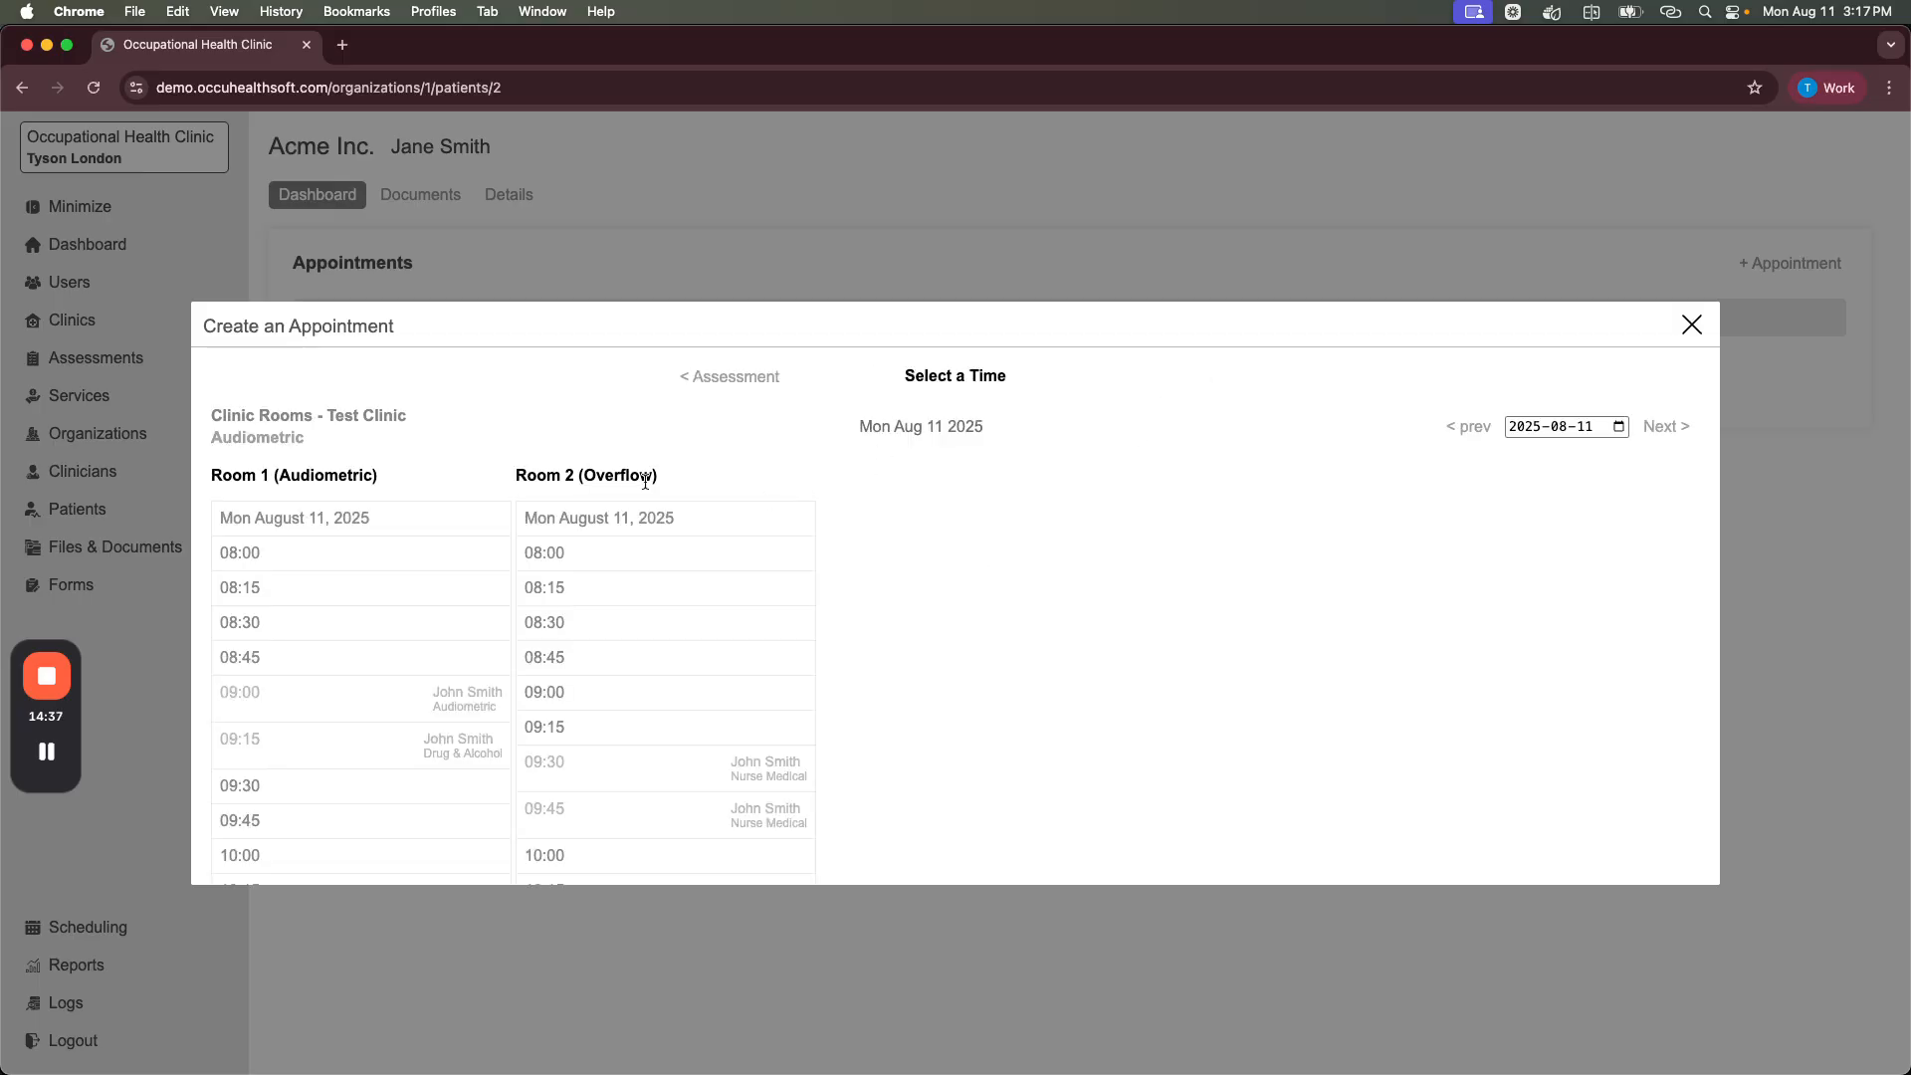
scroll(468, 657, "down", 3)
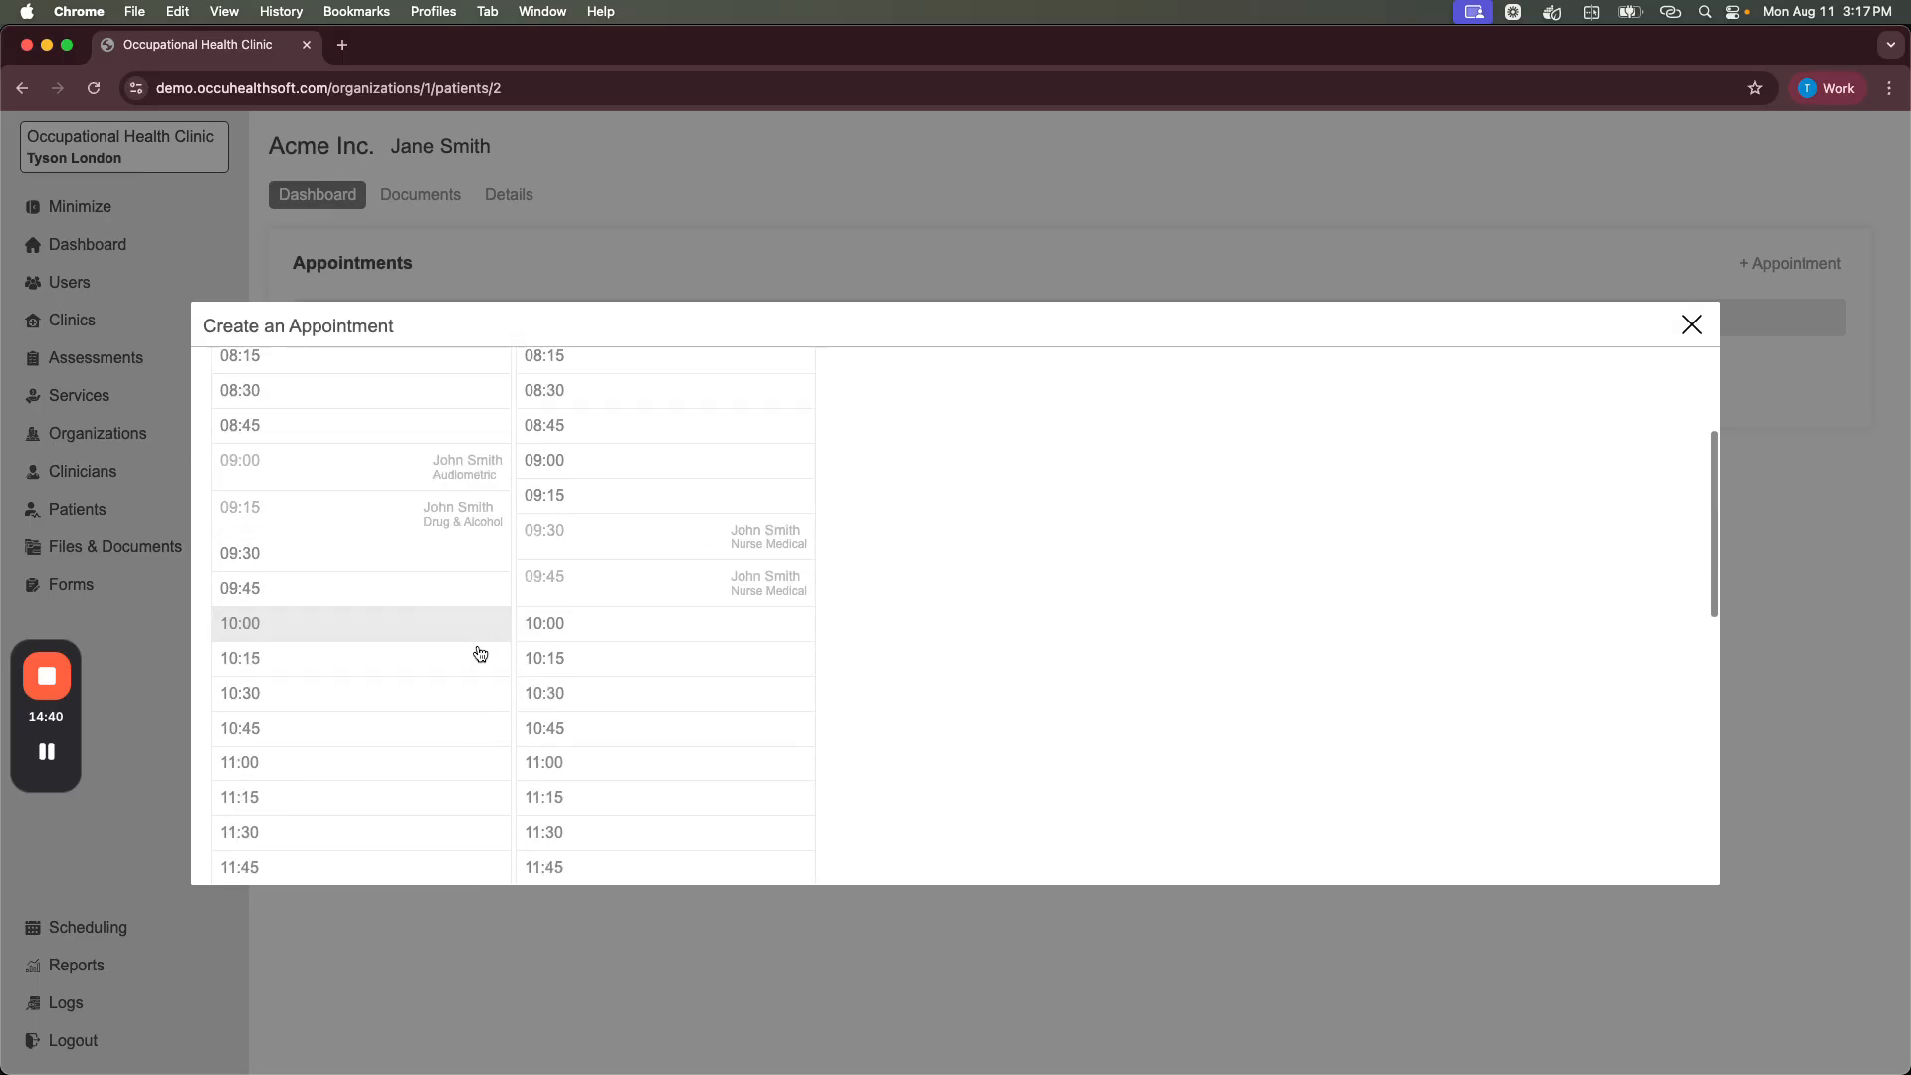
left_click(420, 565)
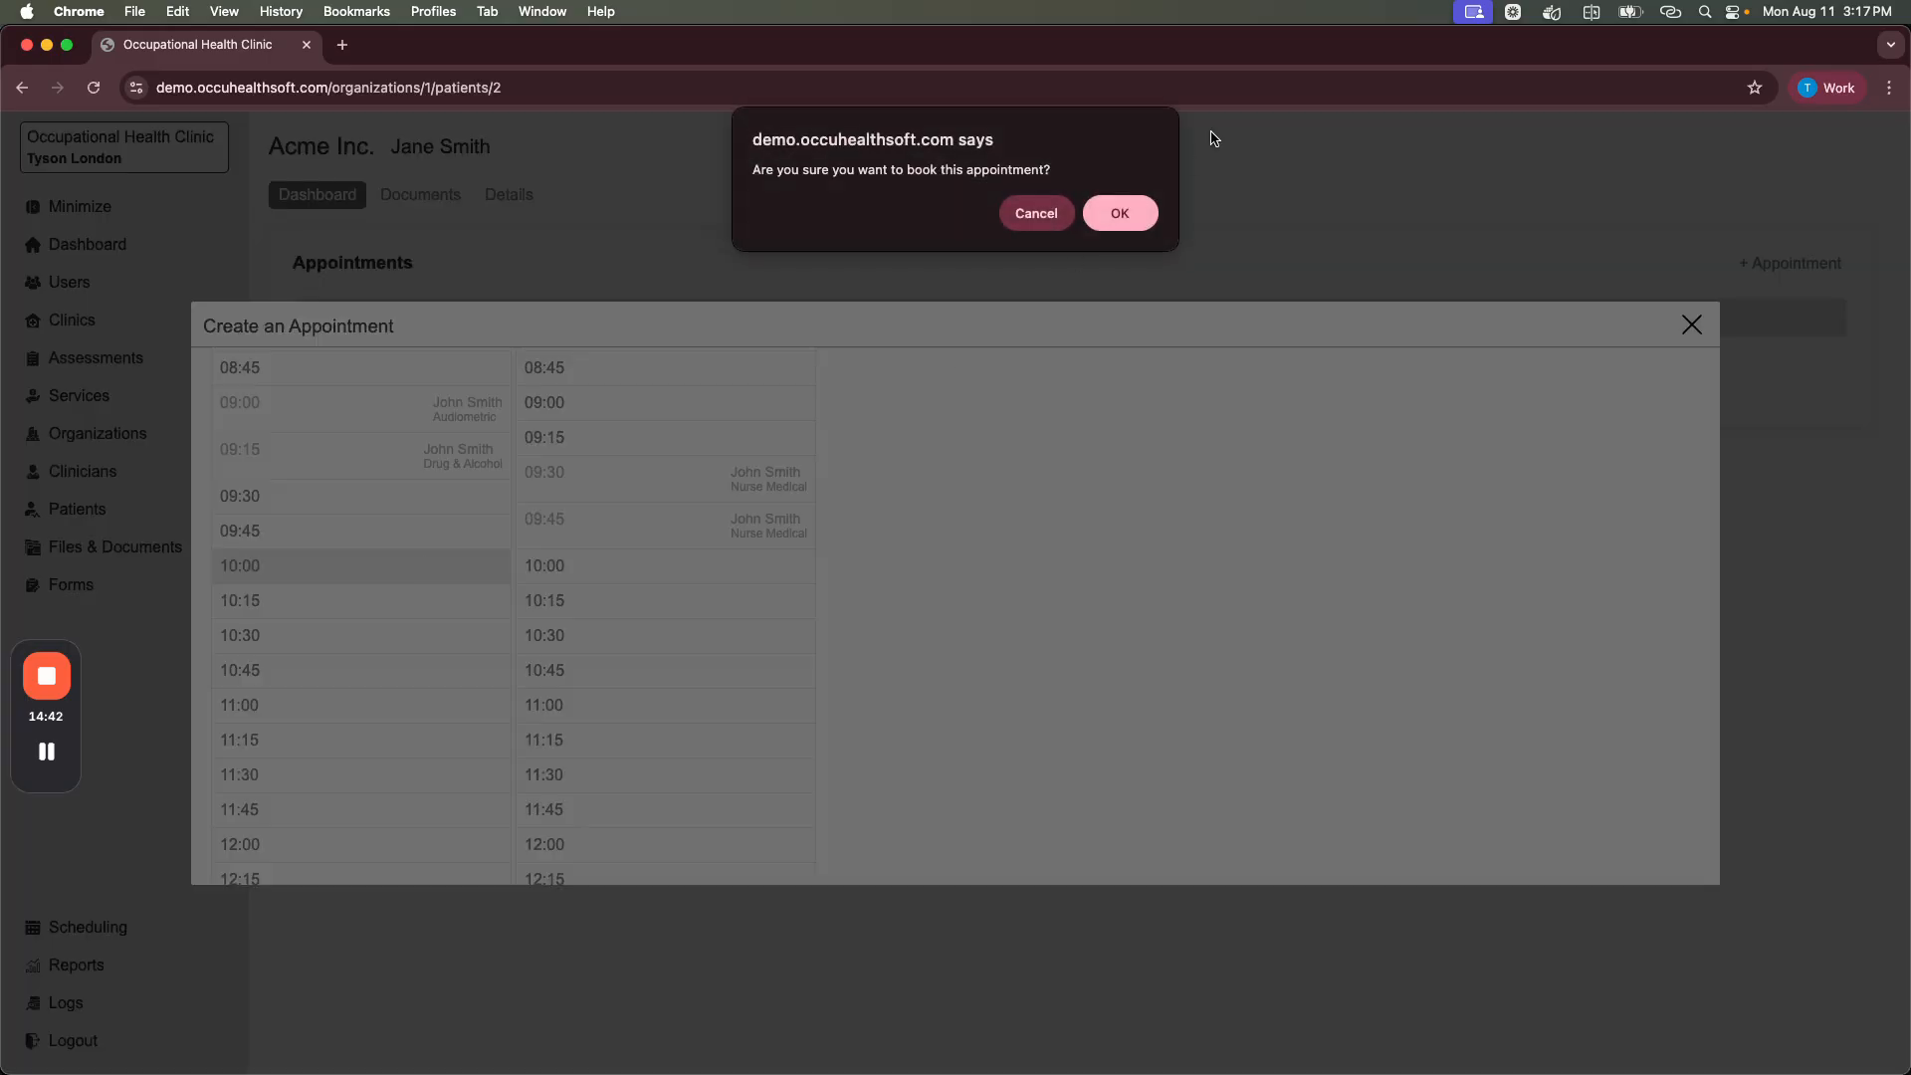
left_click(1113, 210)
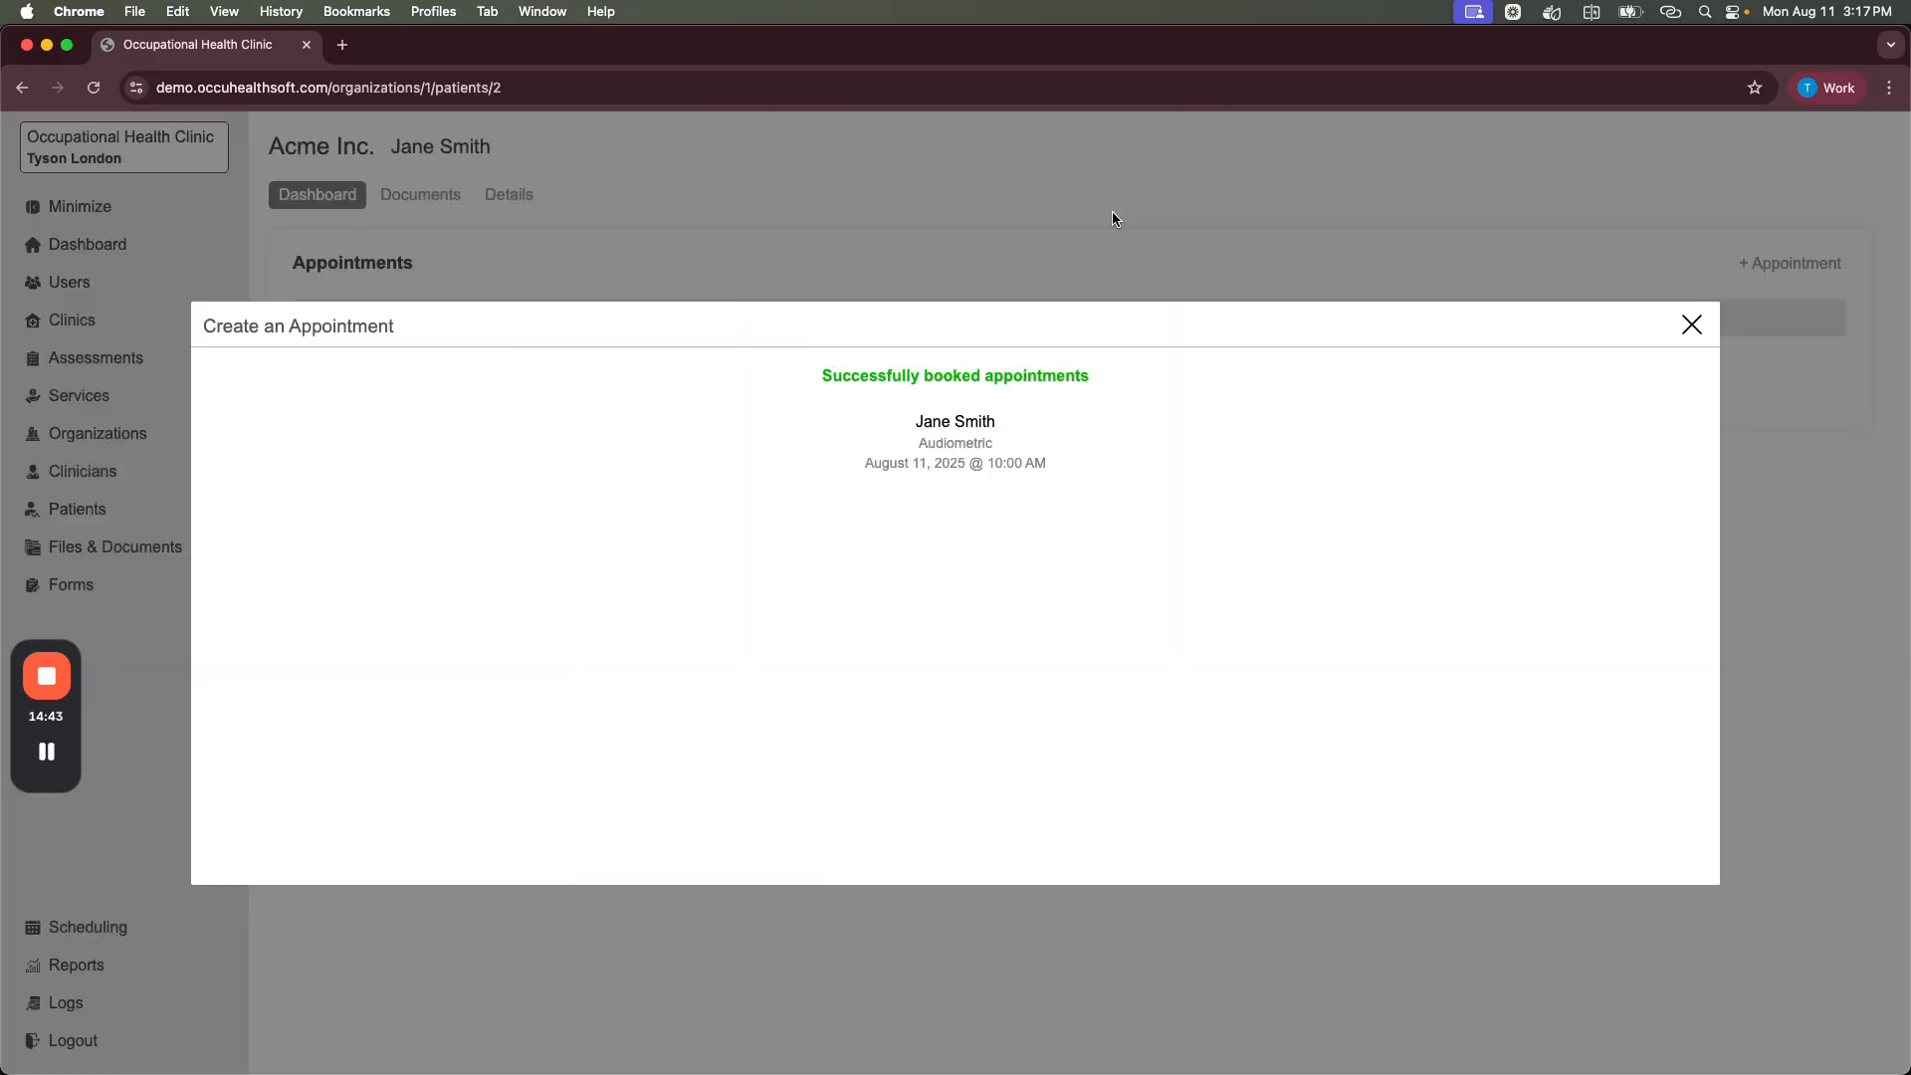
left_click(1693, 328)
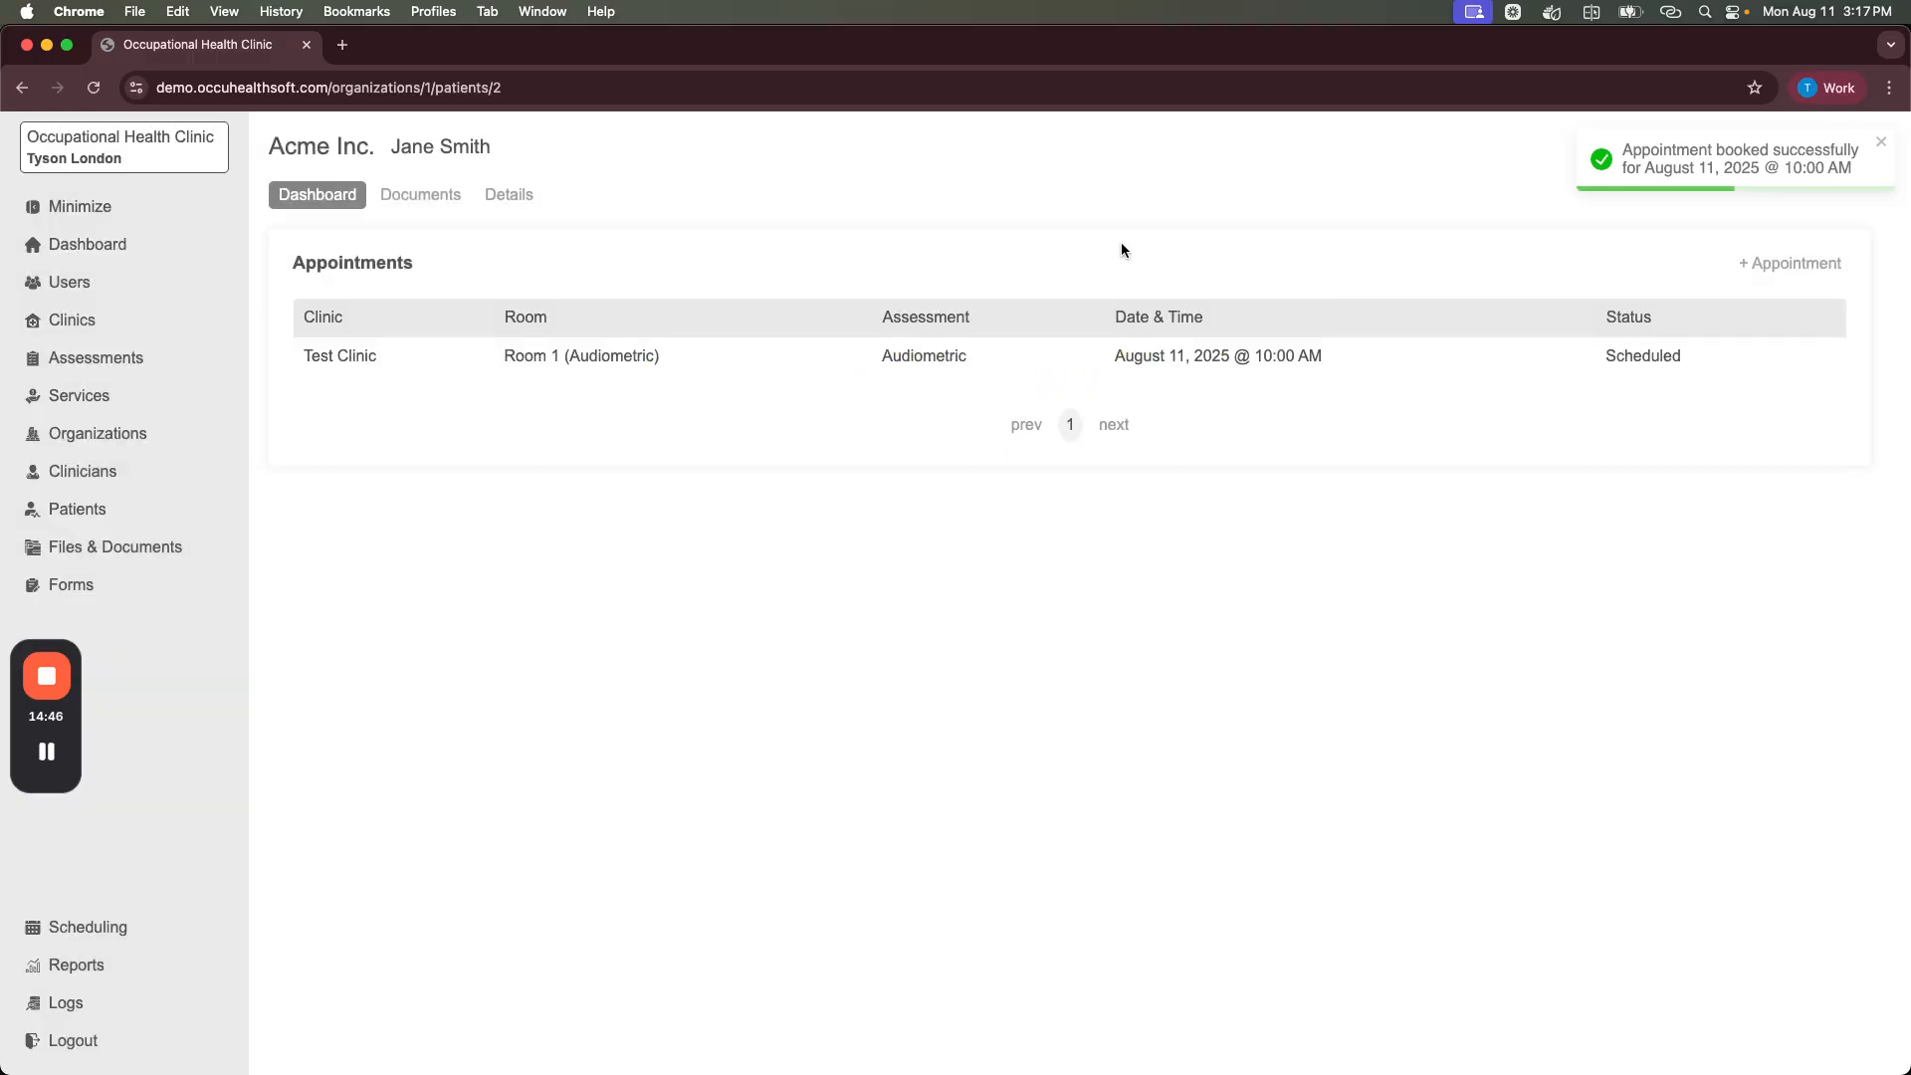